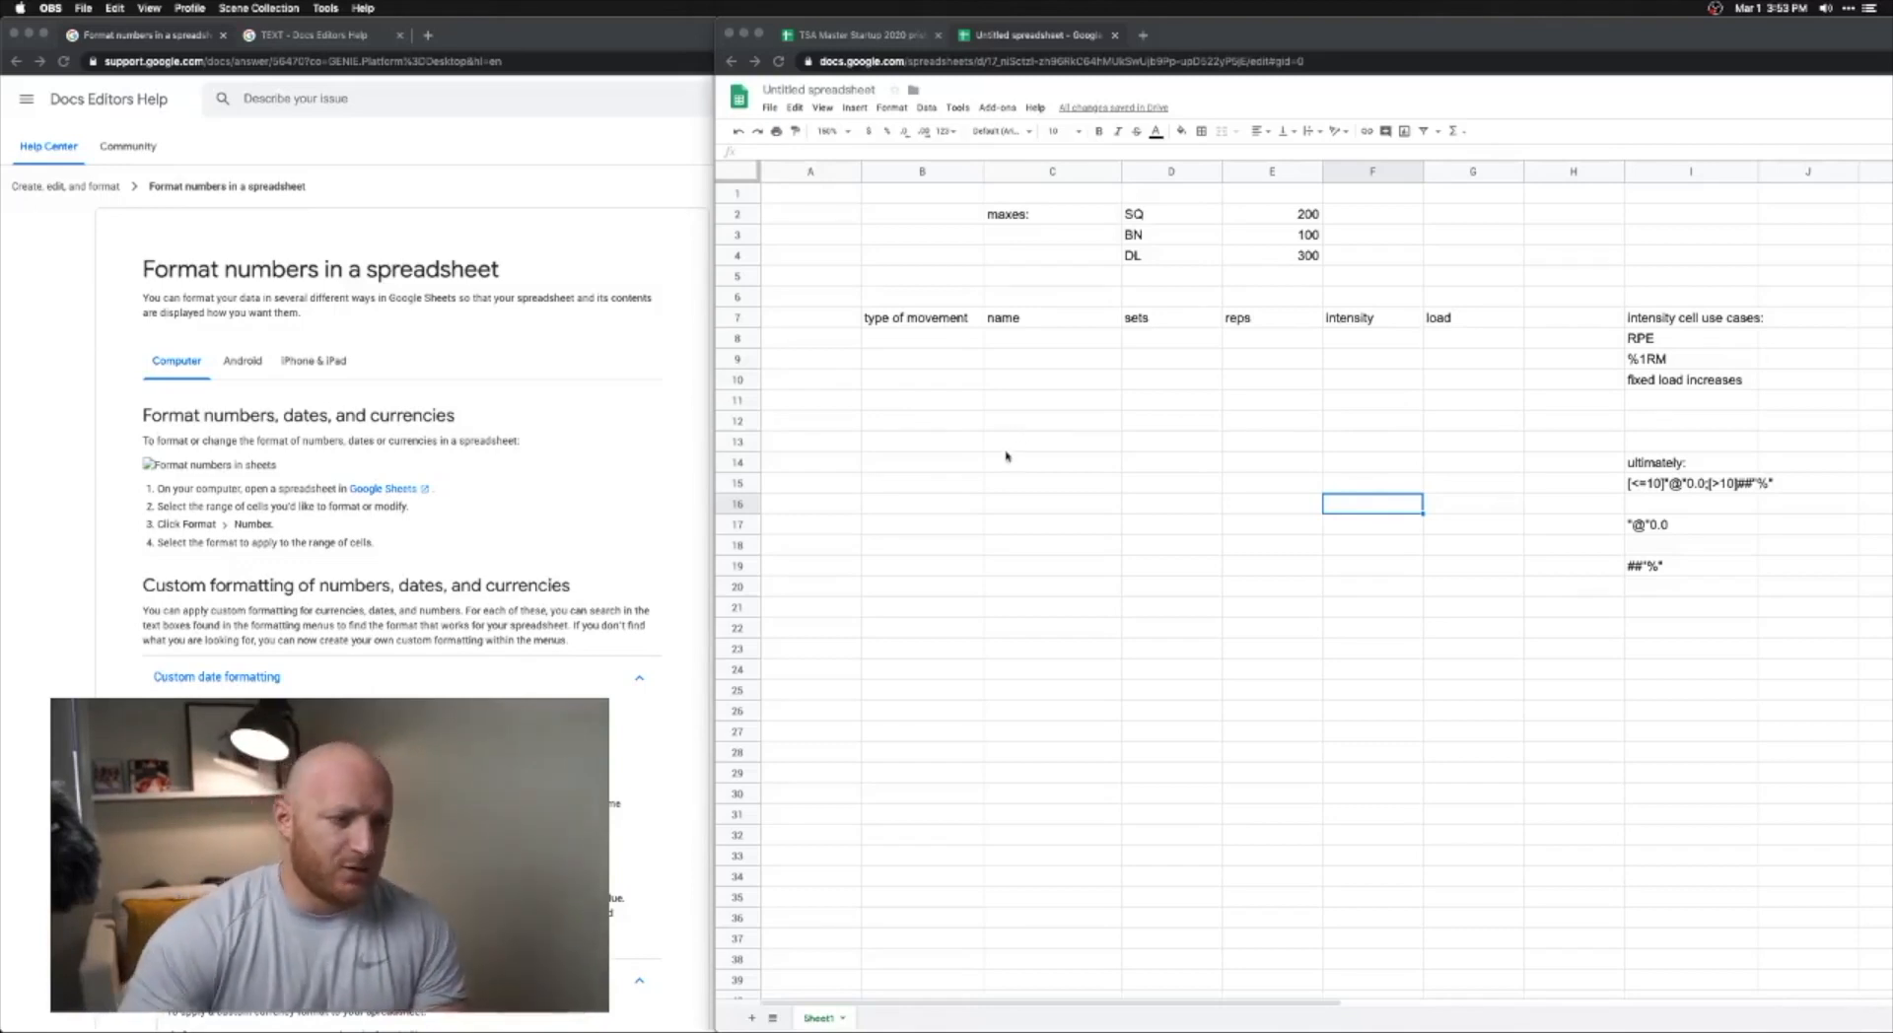
- Enter "RPE 8" in cell F8, directly below the intensity header
click(1335, 343)
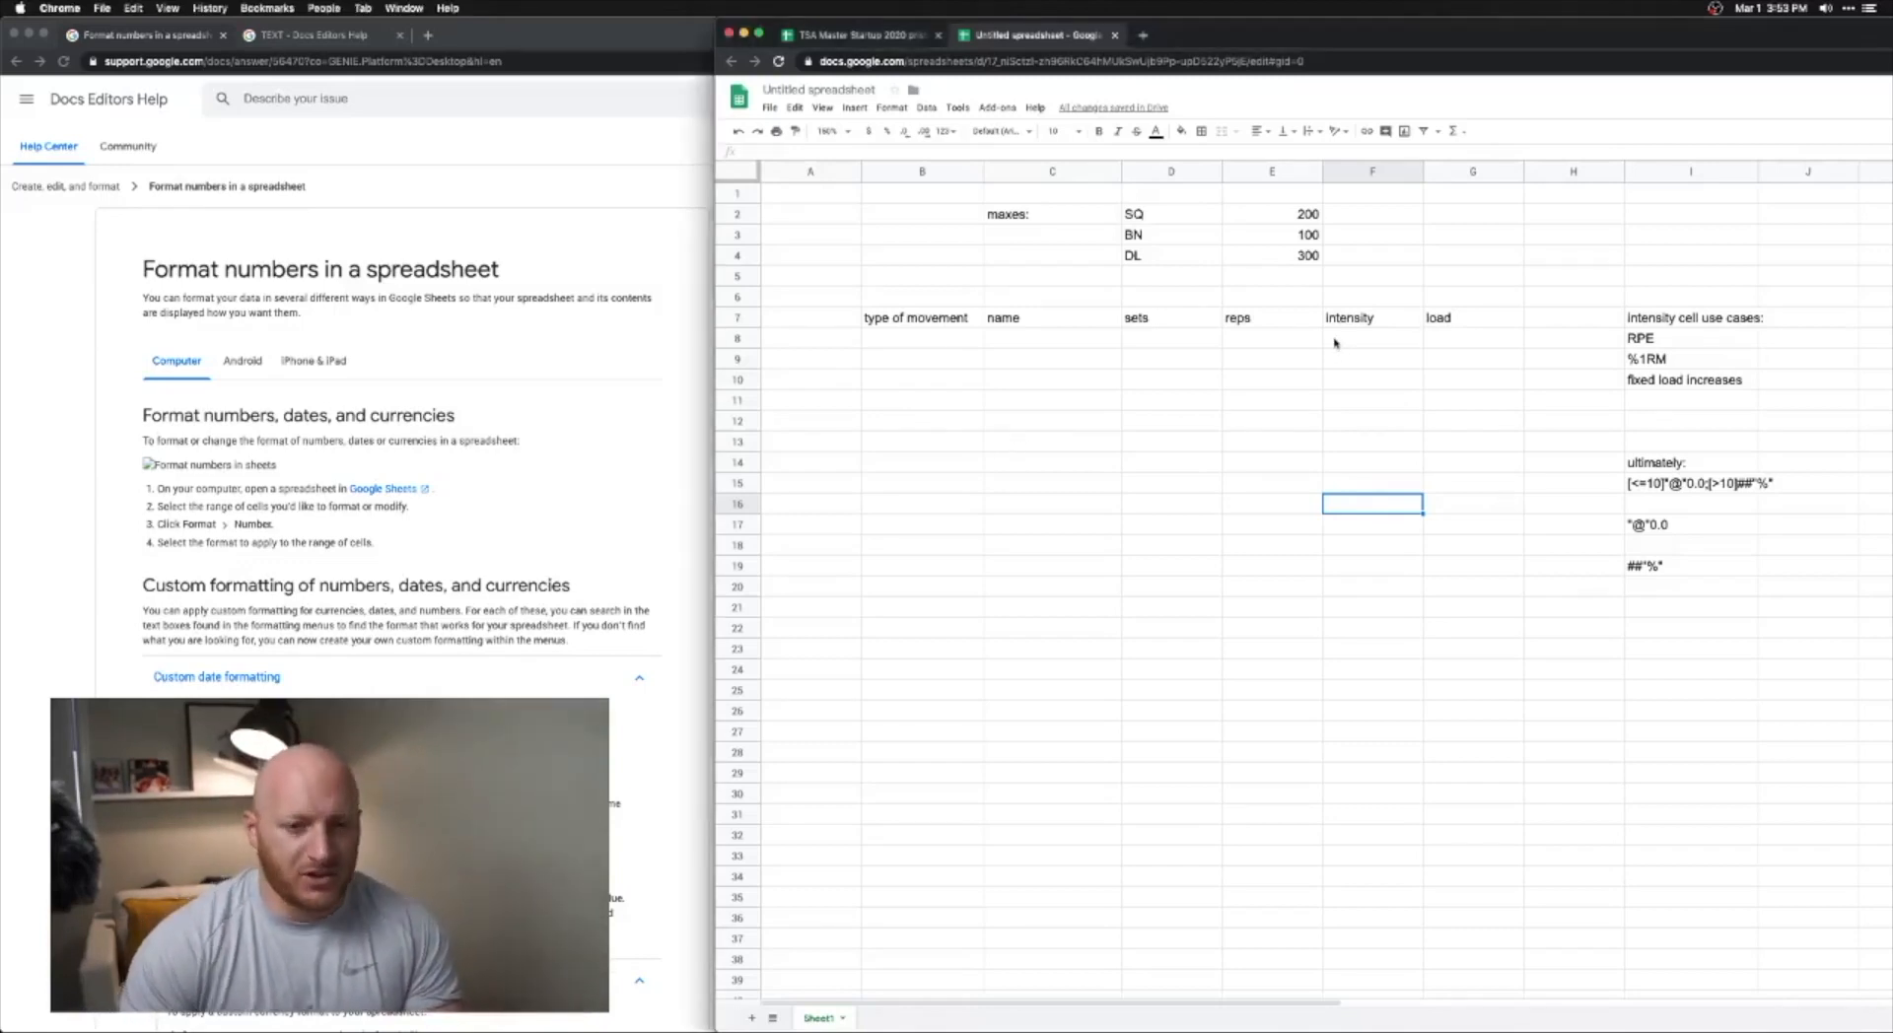
click(1334, 341)
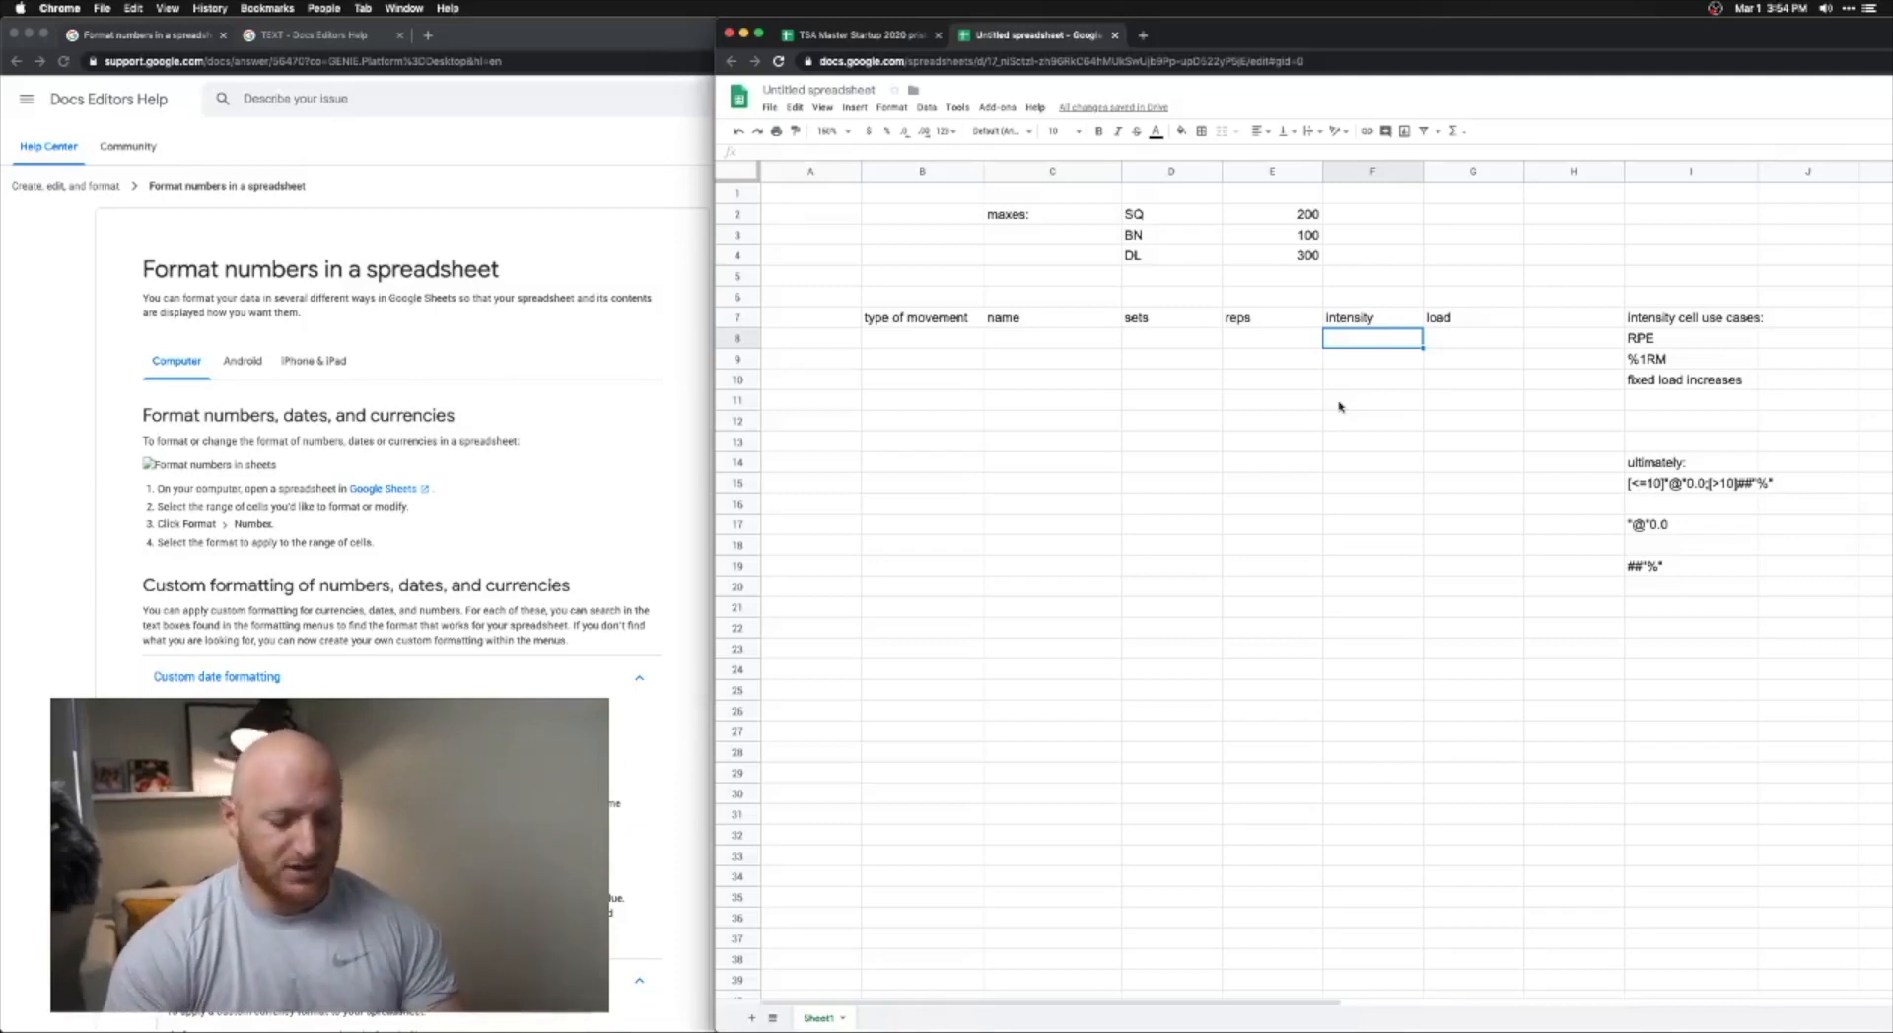
text(RPE 8)
key(Return)
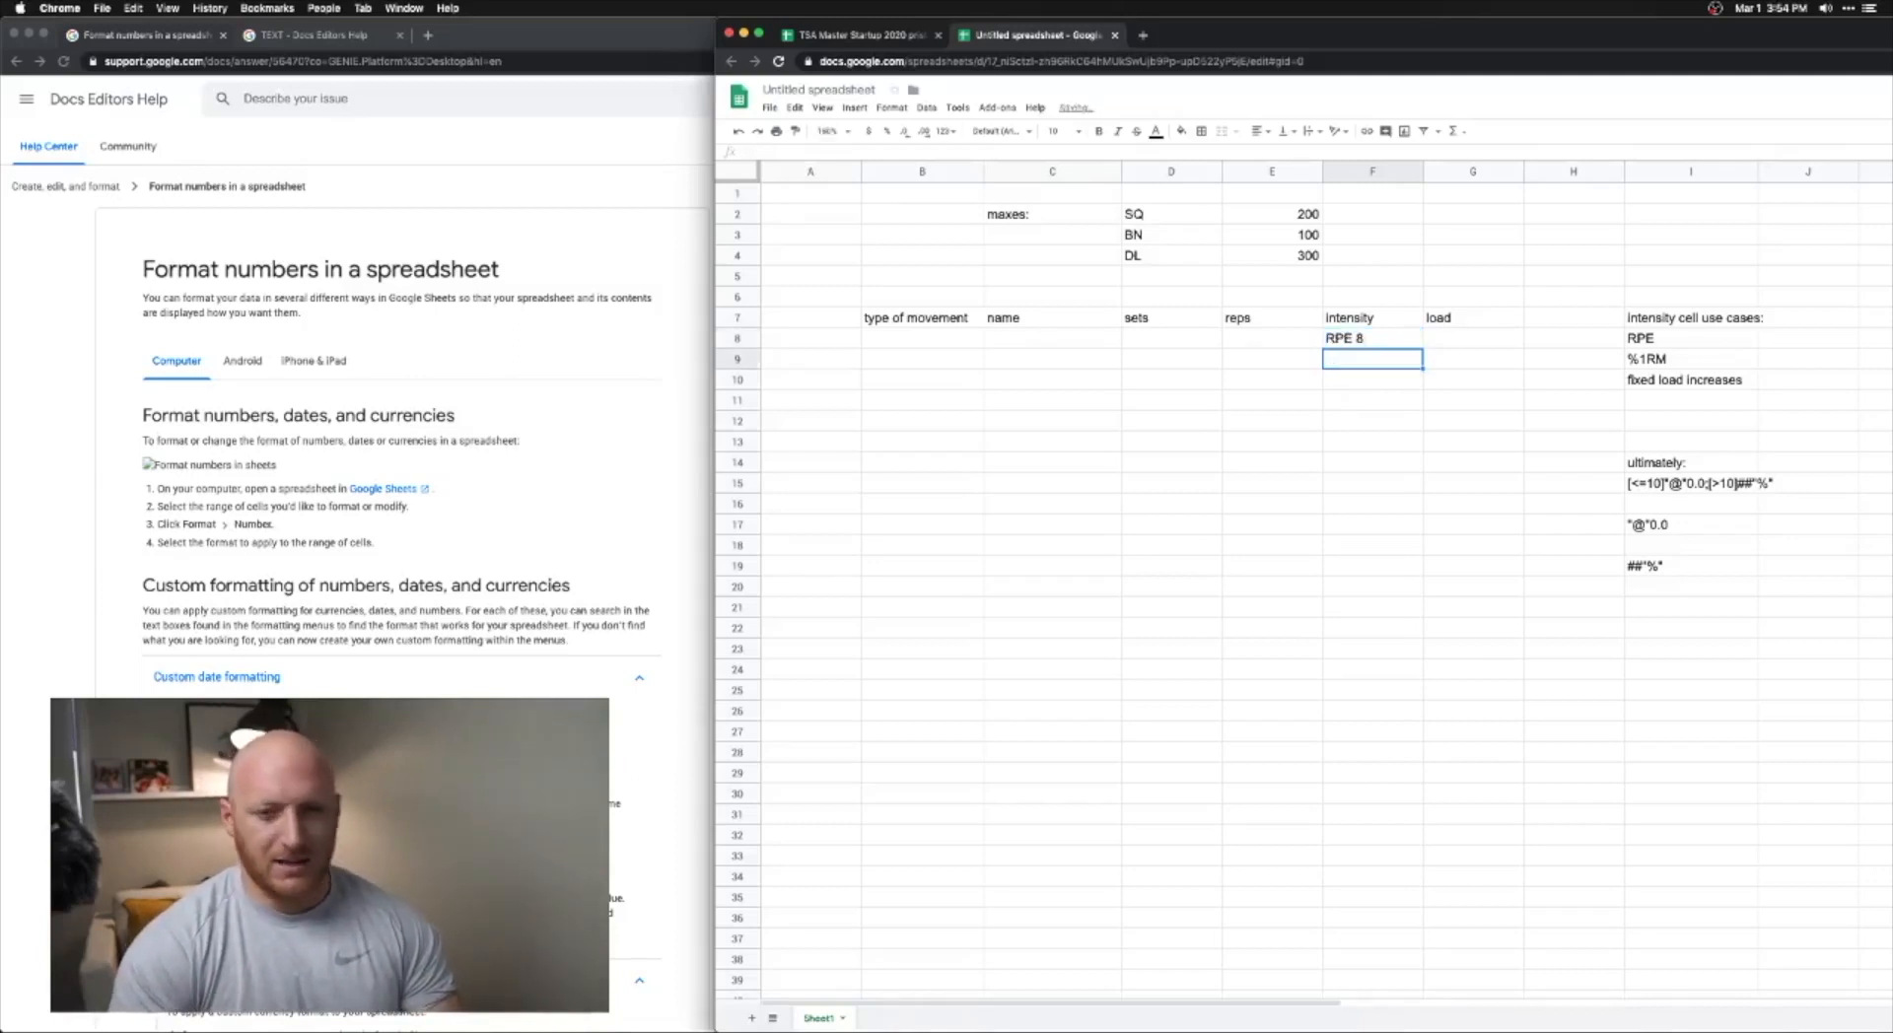
- Enter a dash as the load in cell G8, beside the RPE 8 intensity
key(Up)
key(Right)
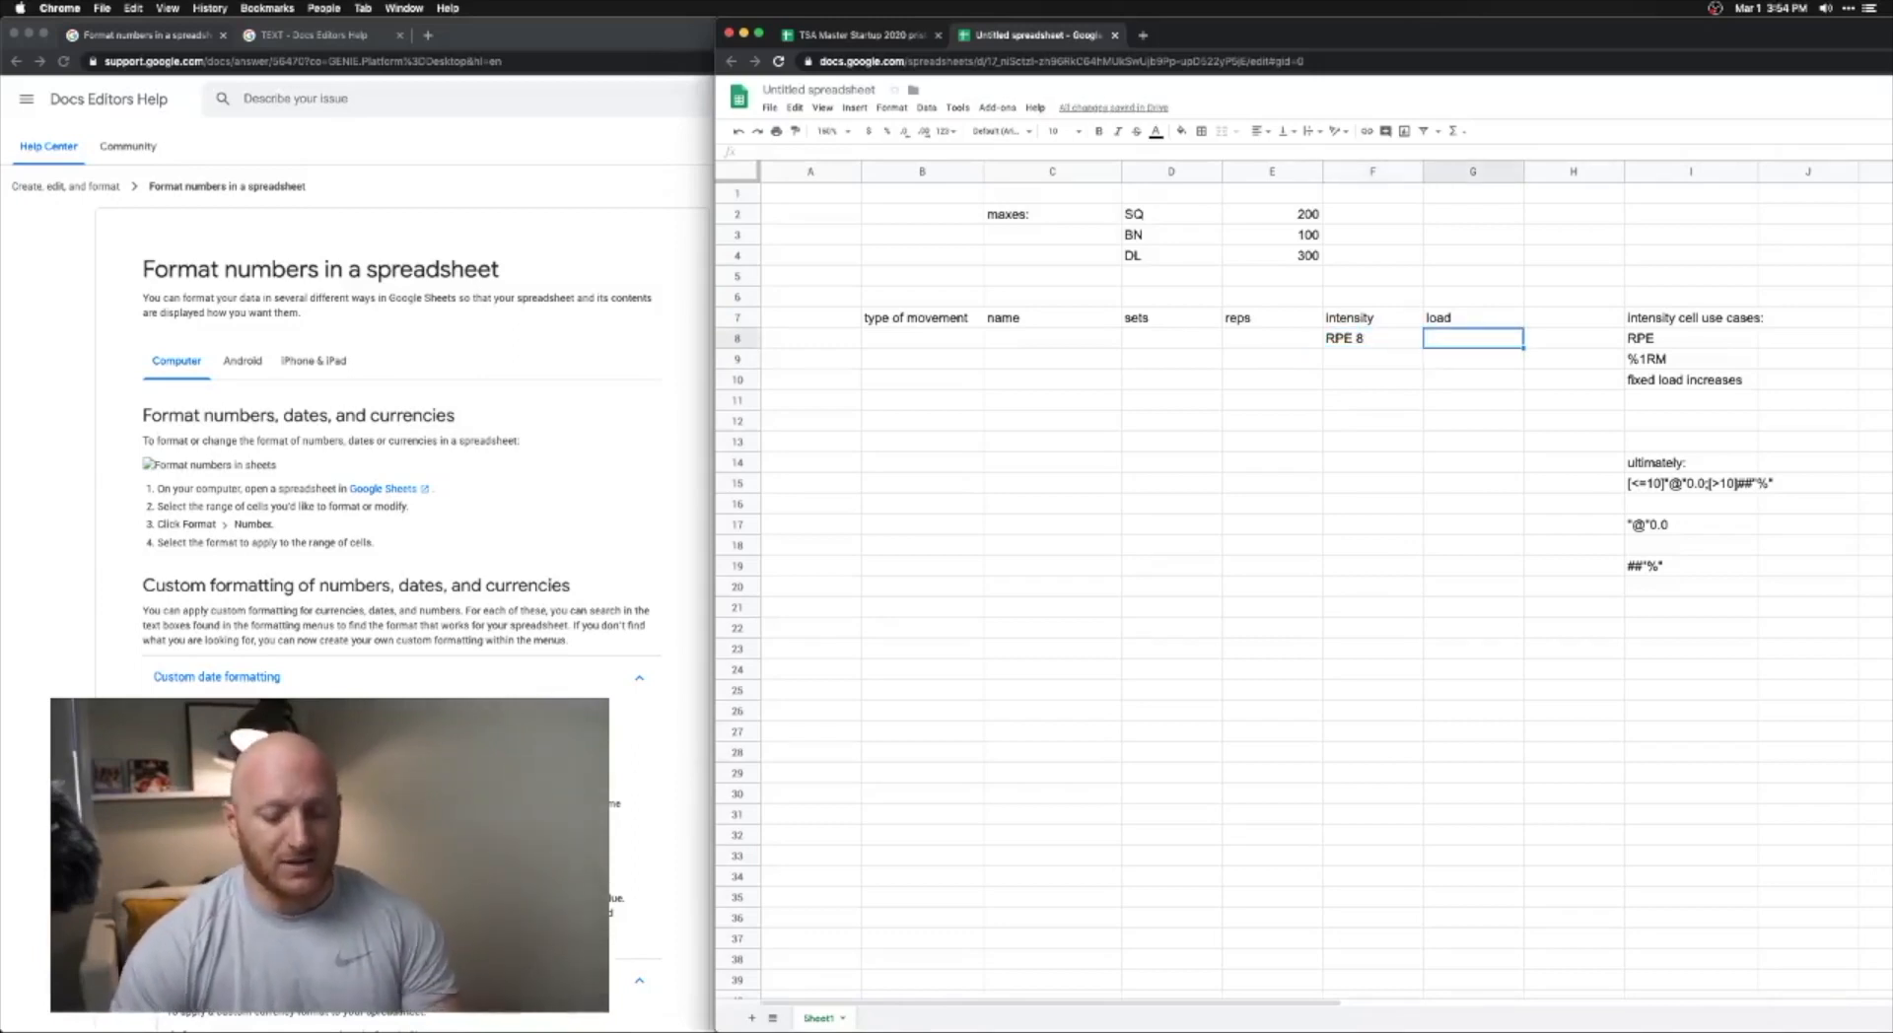
text(-)
key(Return)
key(Left)
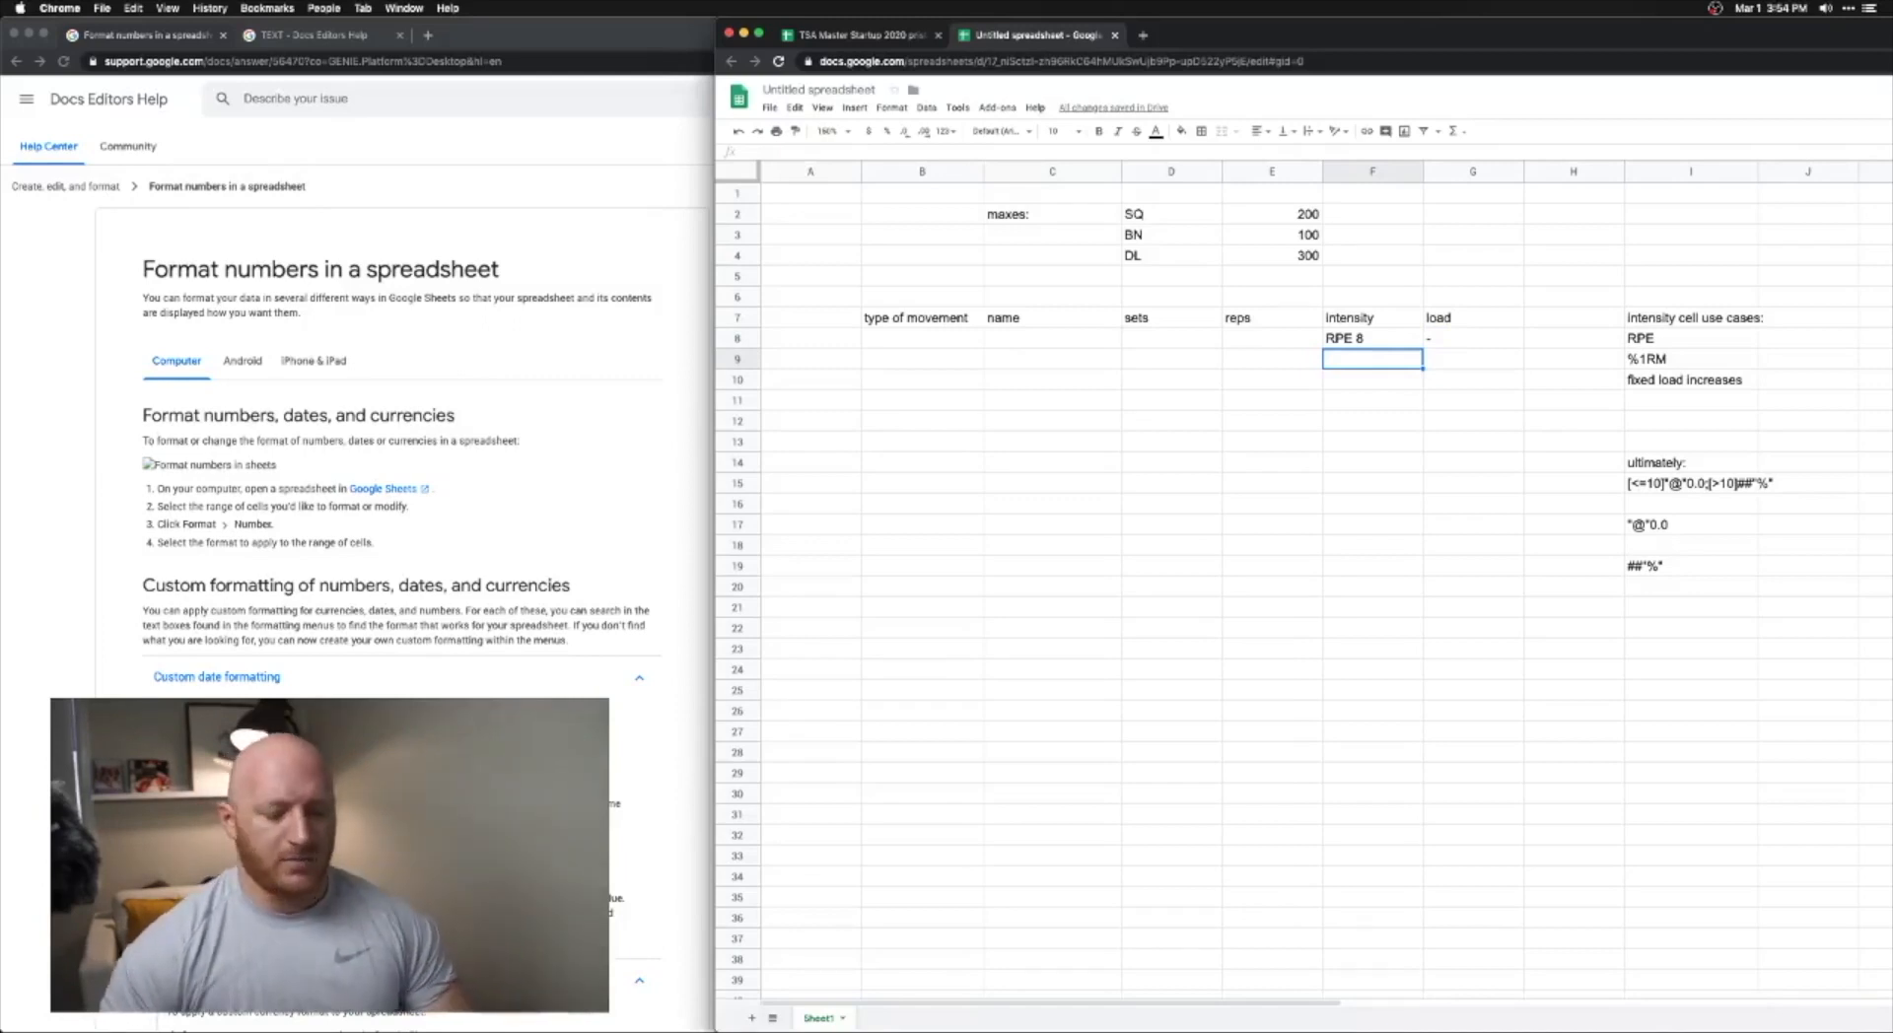
- Clear the load in cell G8 and replace the intensity in F8 with 88%
key(Up)
key(Right)
key(Delete)
key(Left)
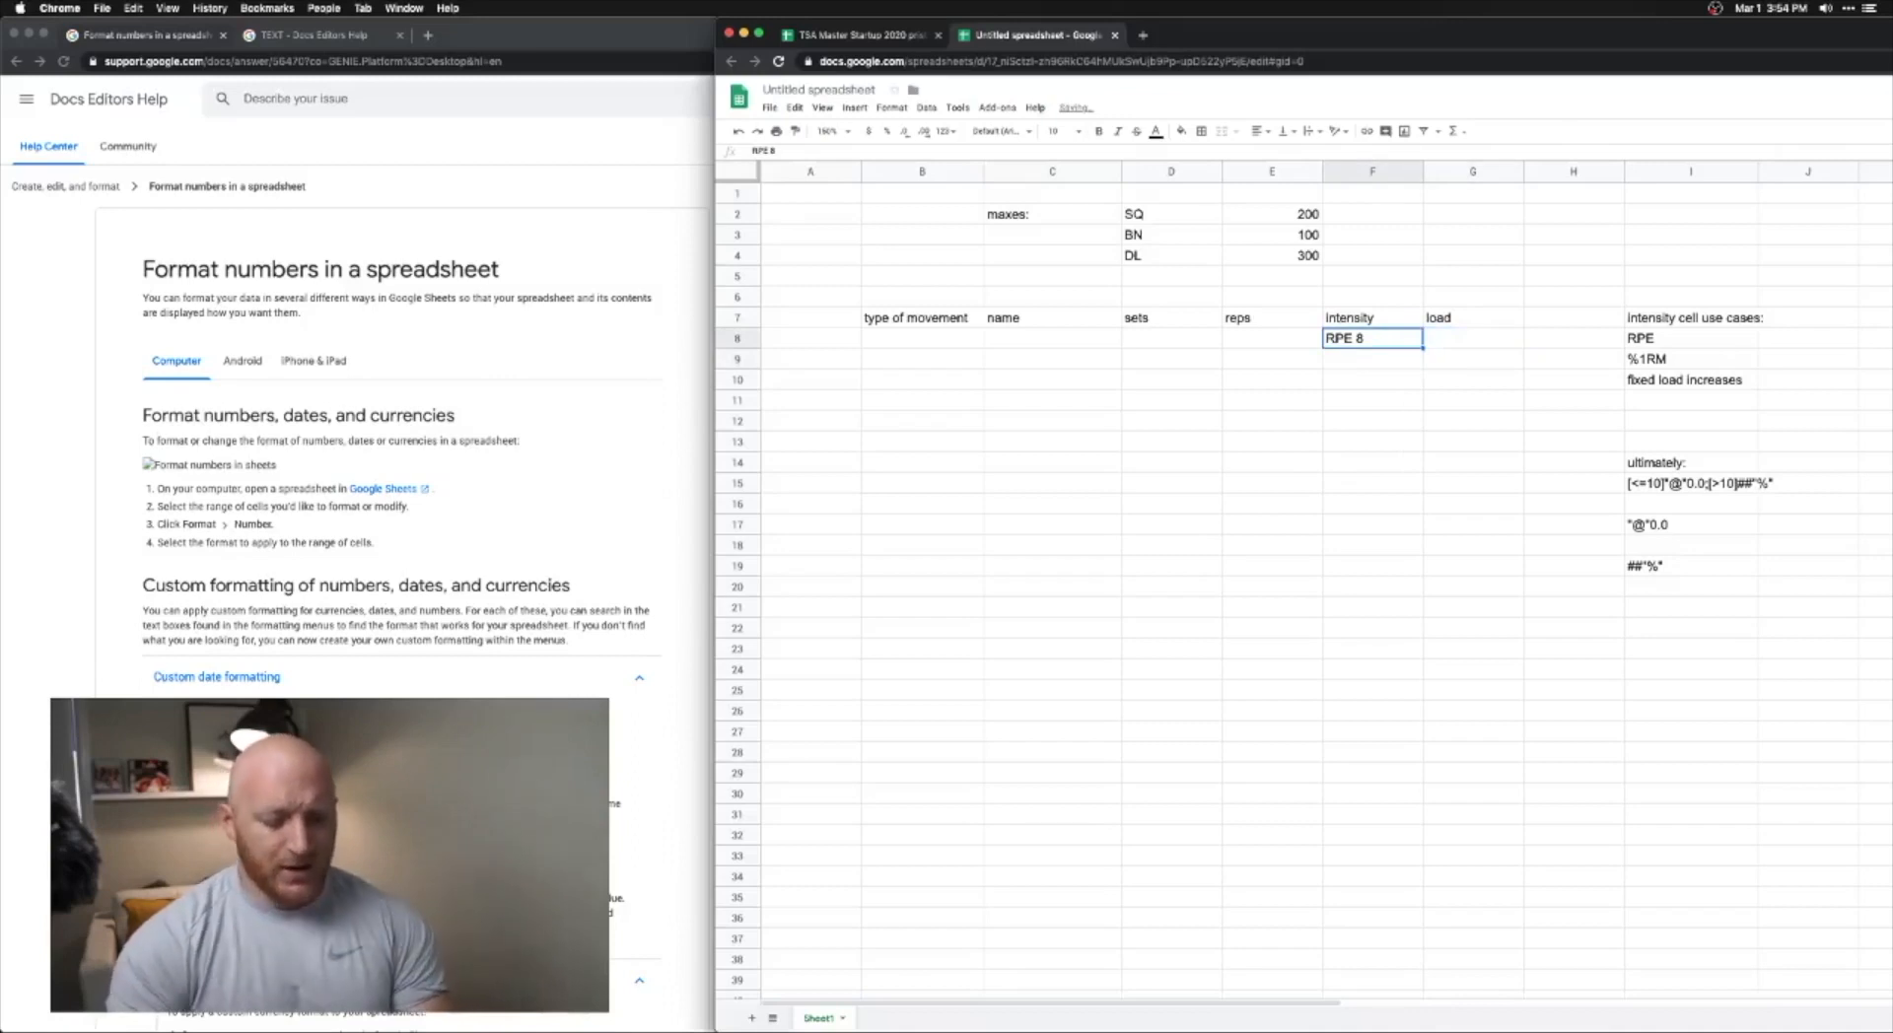
text(88%)
key(Return)
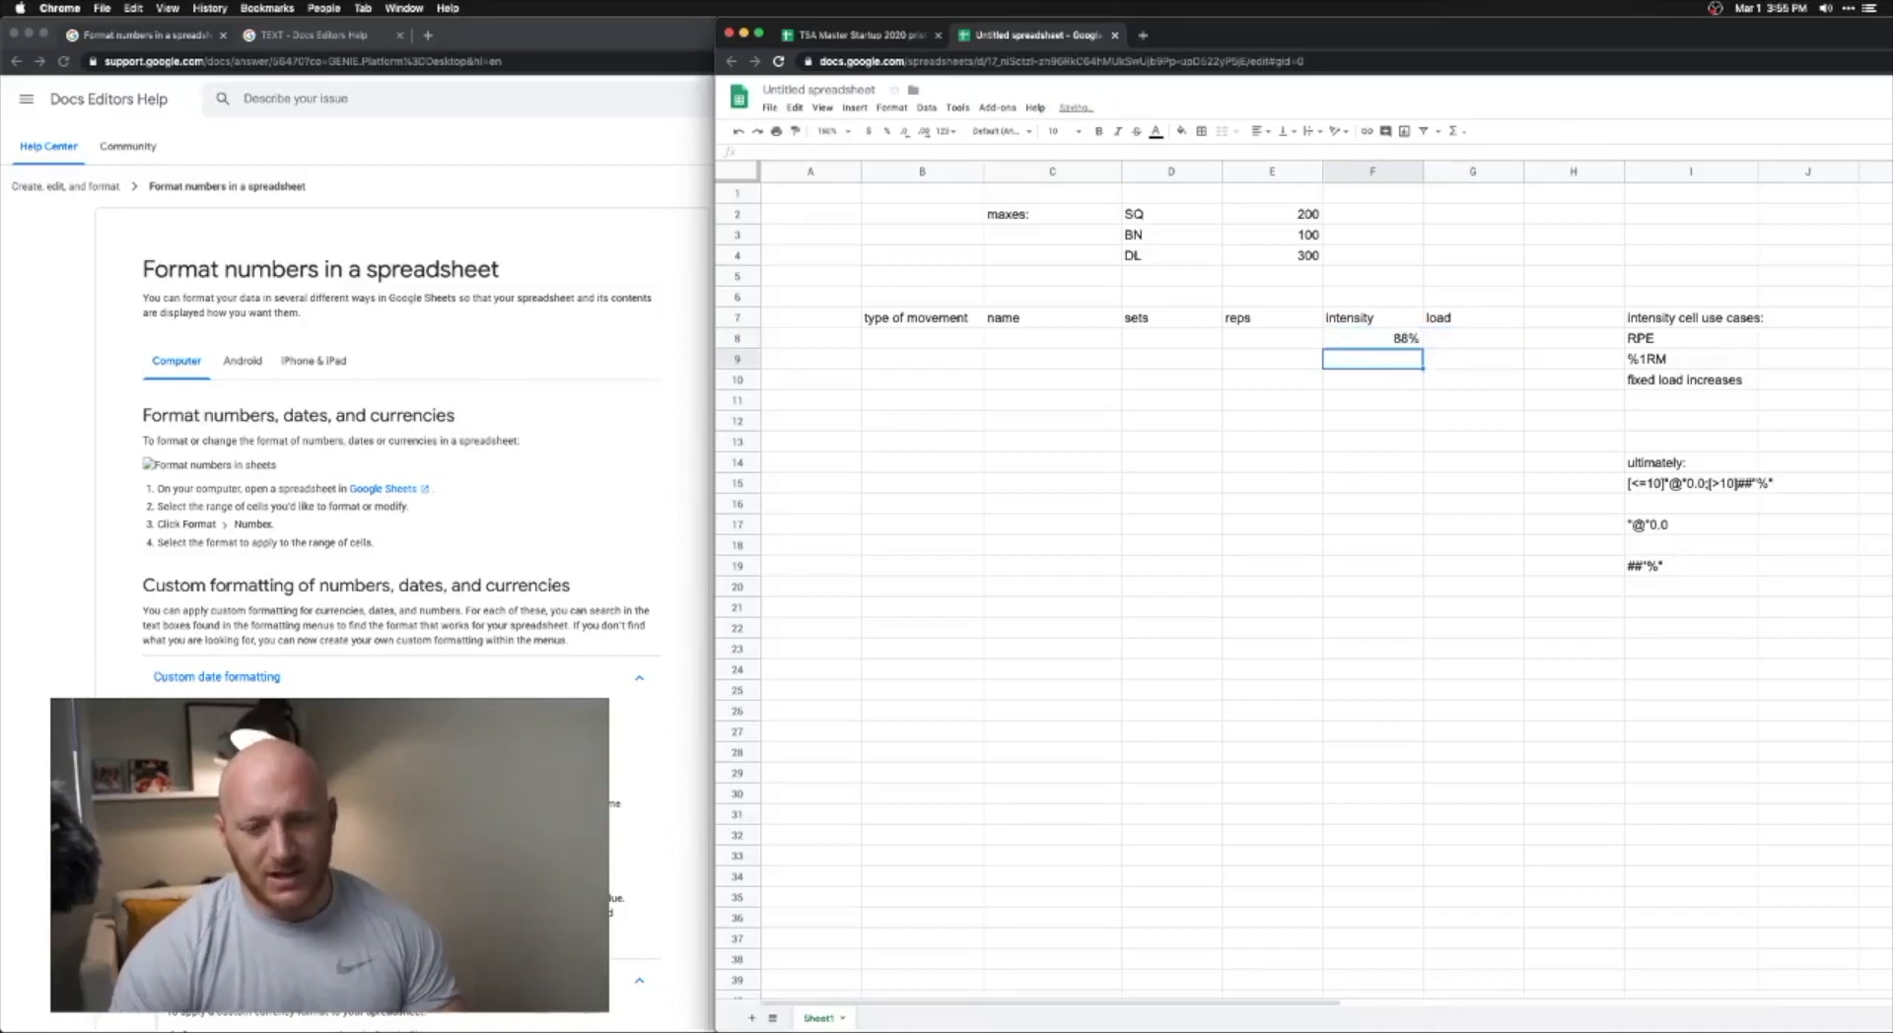
- Replace the intensity in cell F8 with 6
key(Up)
key(Right)
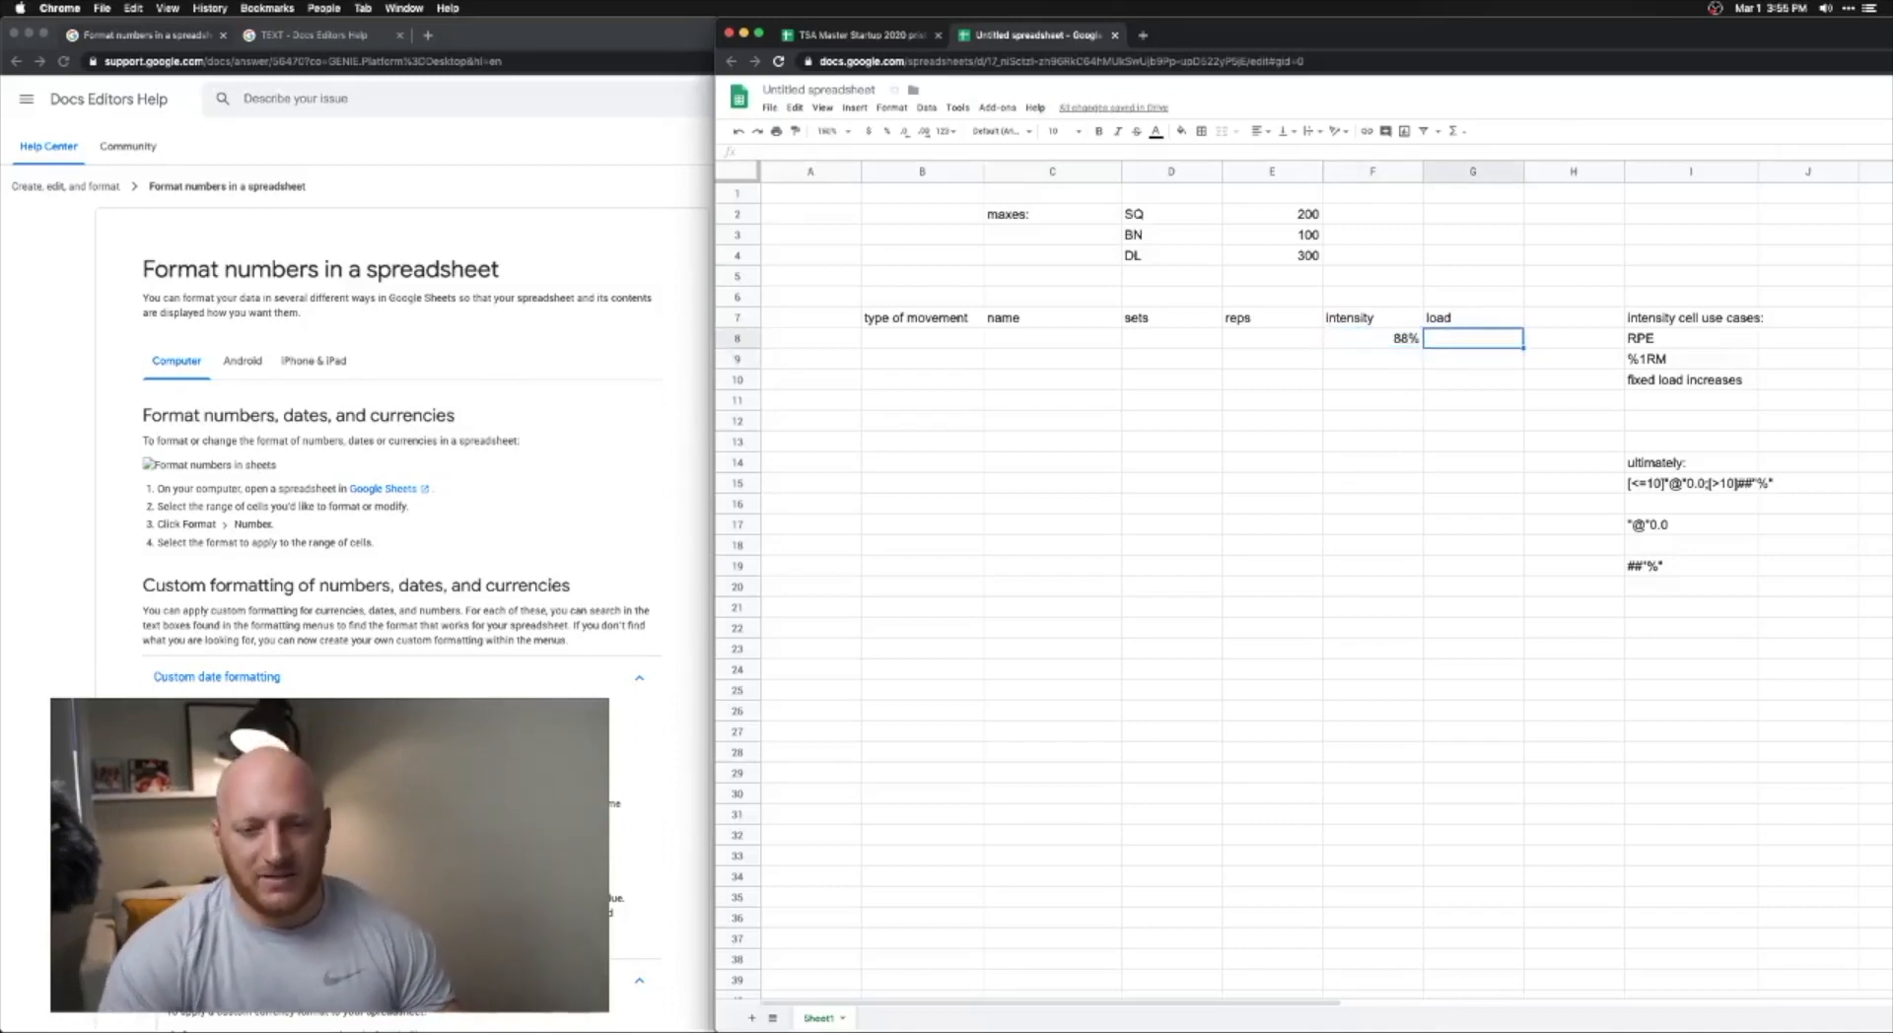
key(Left)
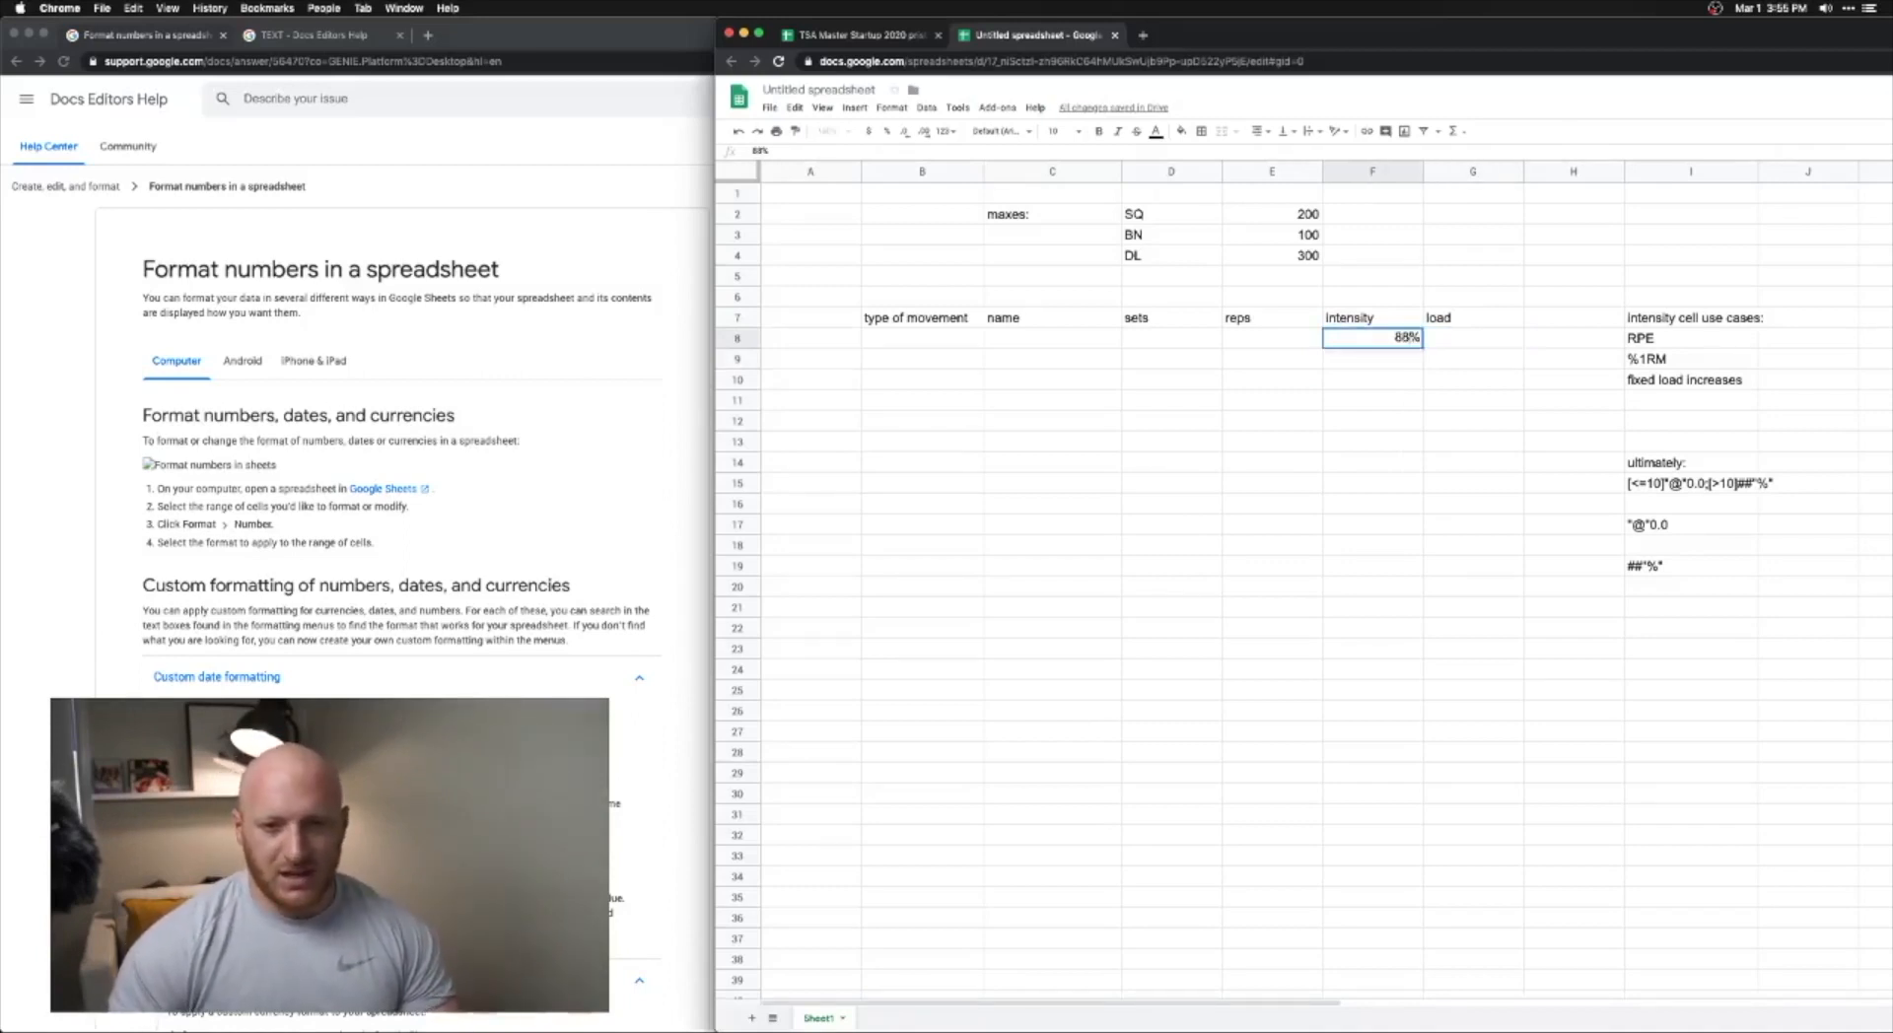
key(Down)
key(Up)
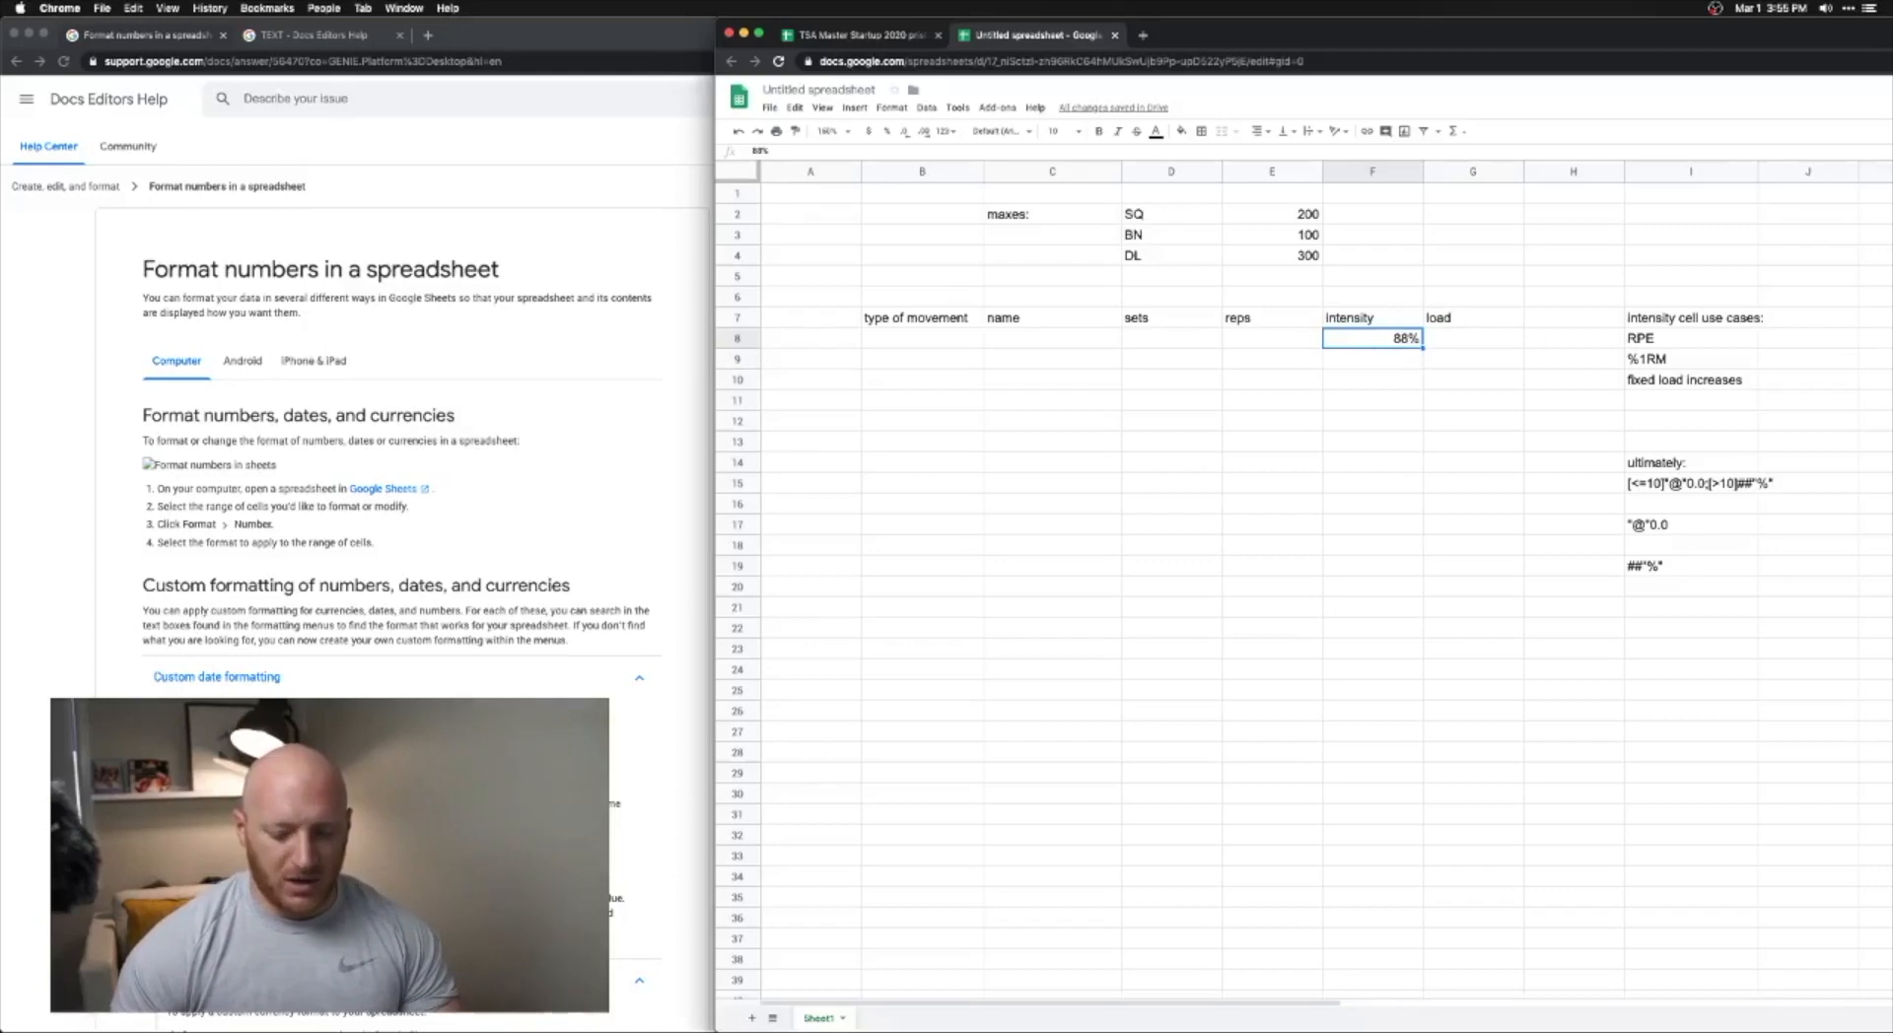
text(6)
key(Return)
key(Up)
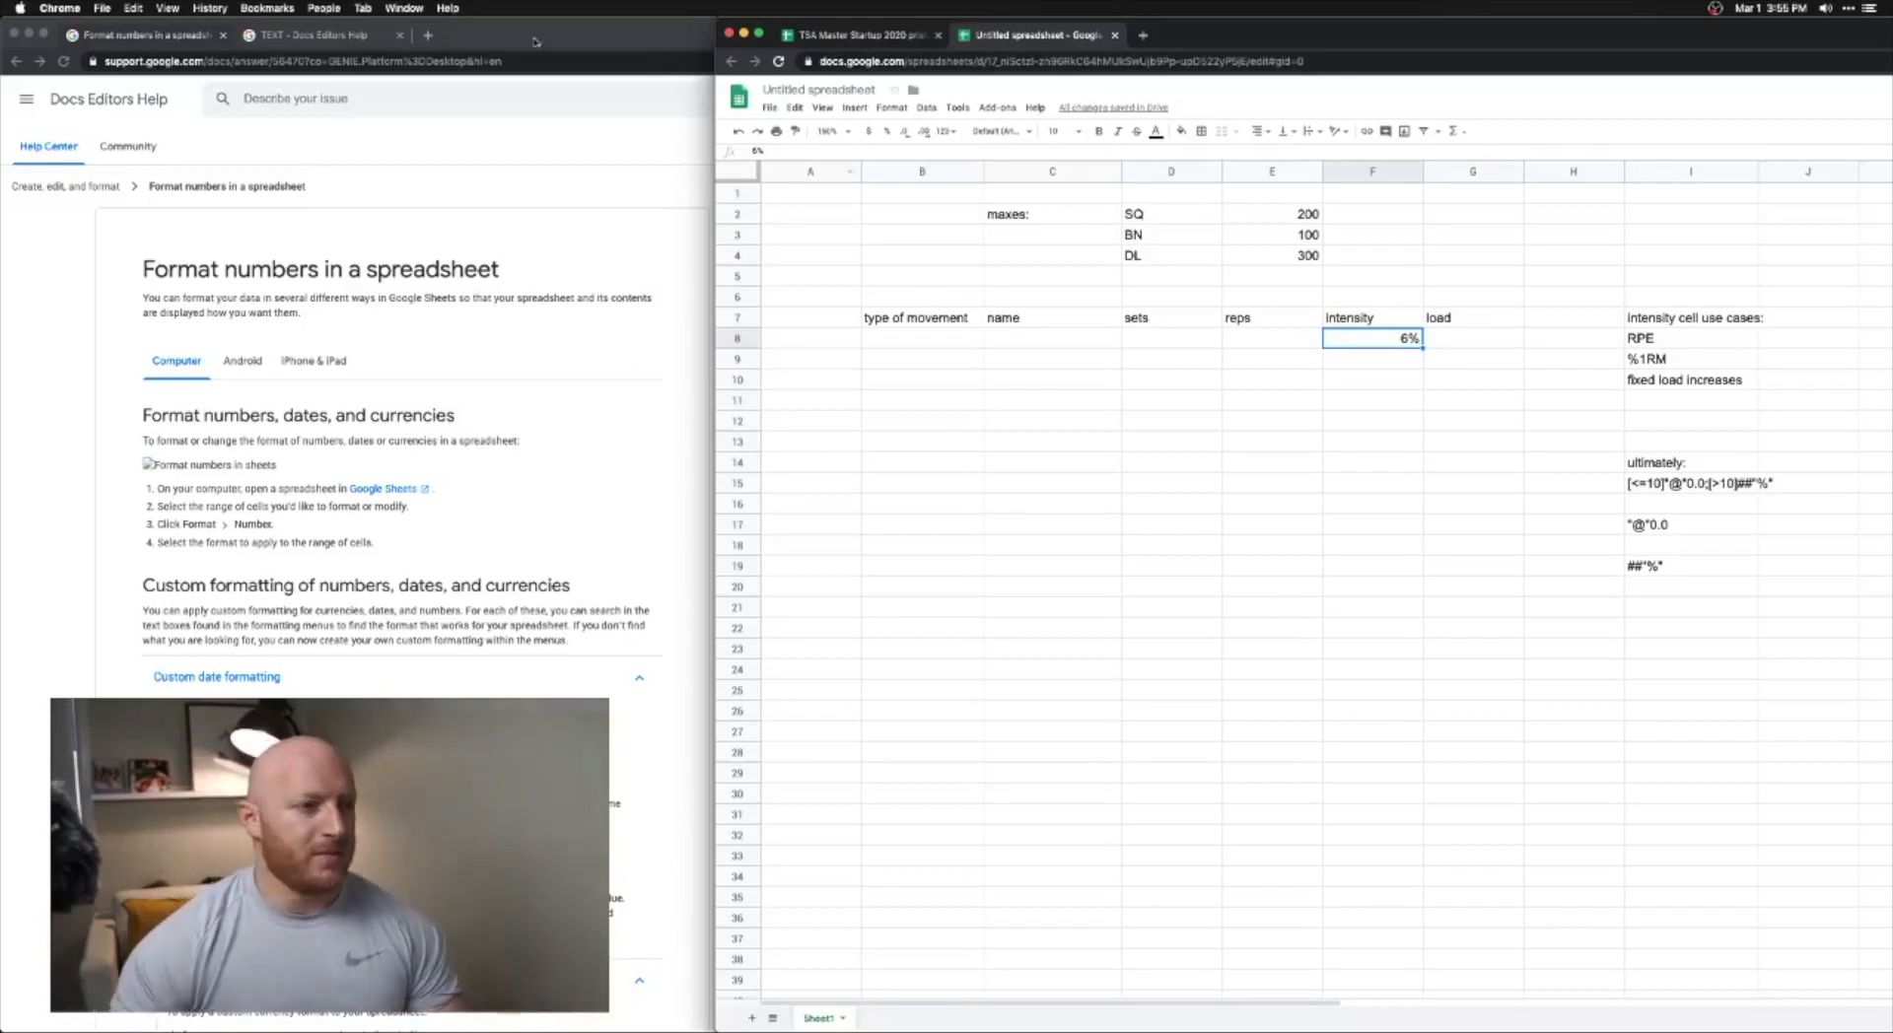
- Review the examples in the TEXT function help article in the other browser window
click(264, 36)
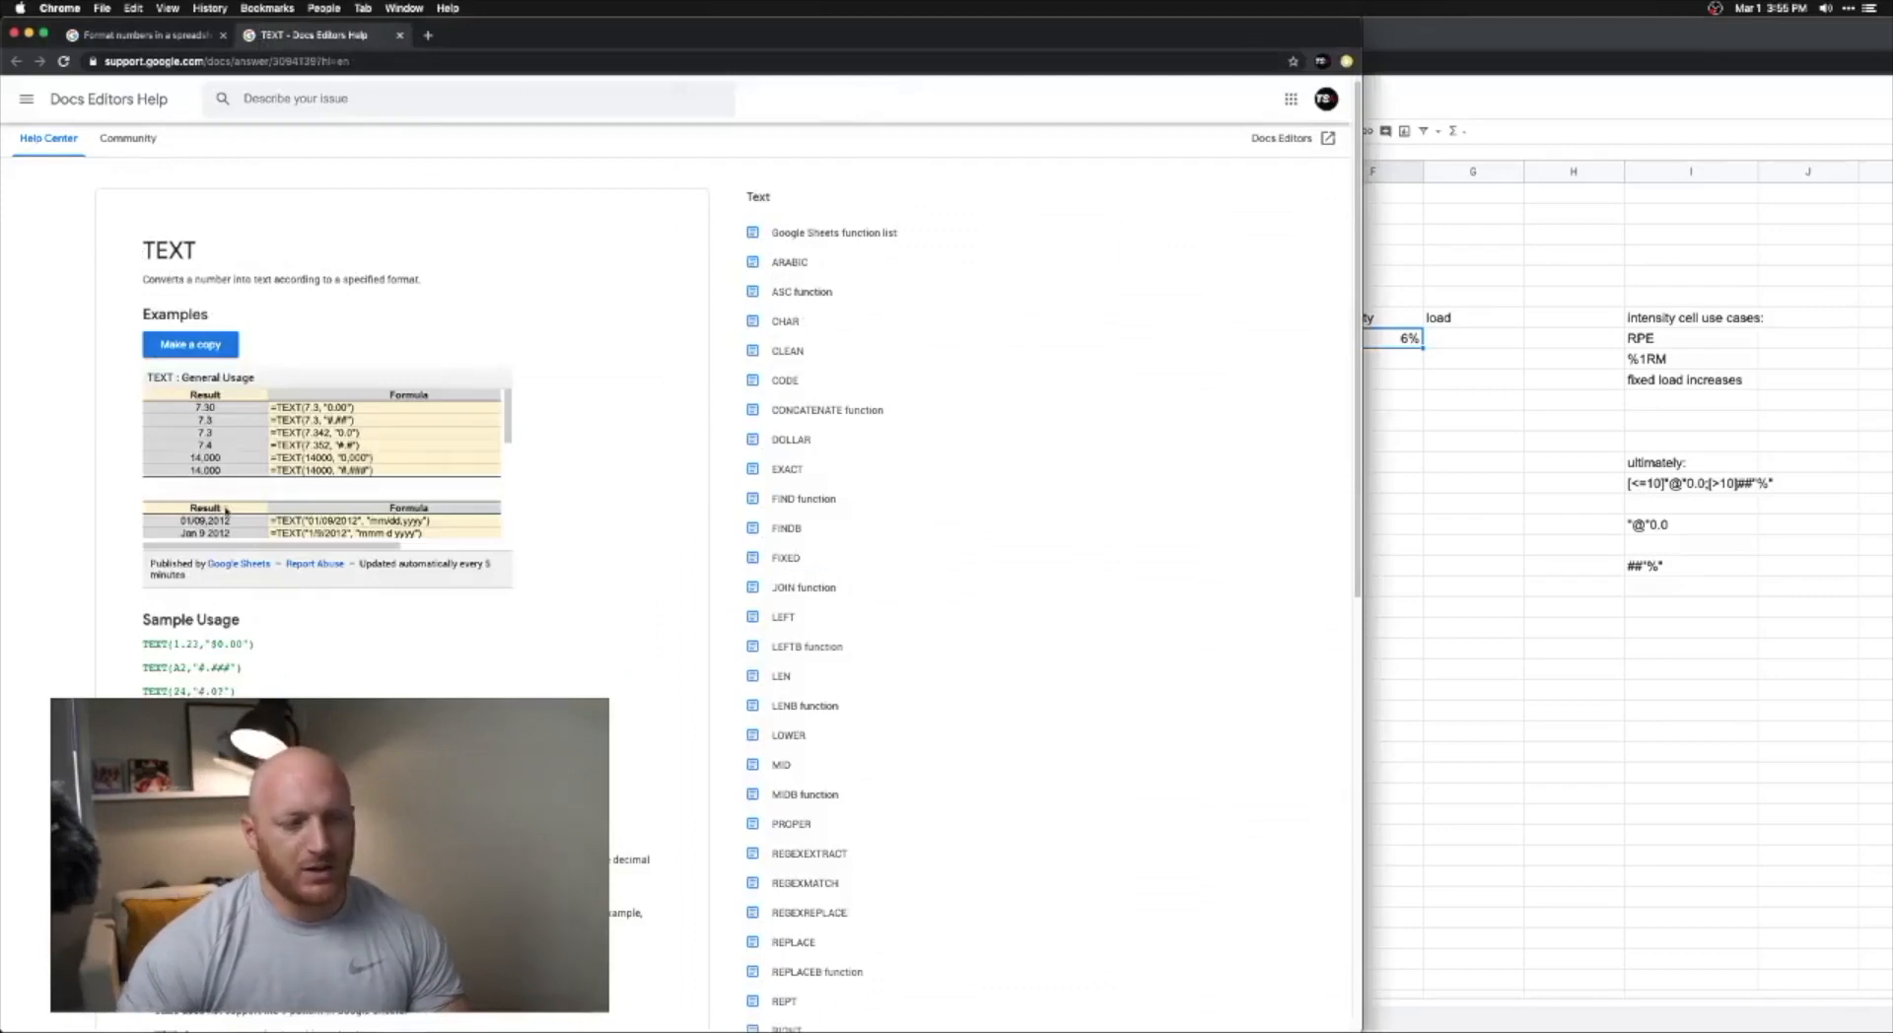
scroll(105, 463, down, 1)
scroll(106, 463, up, 1)
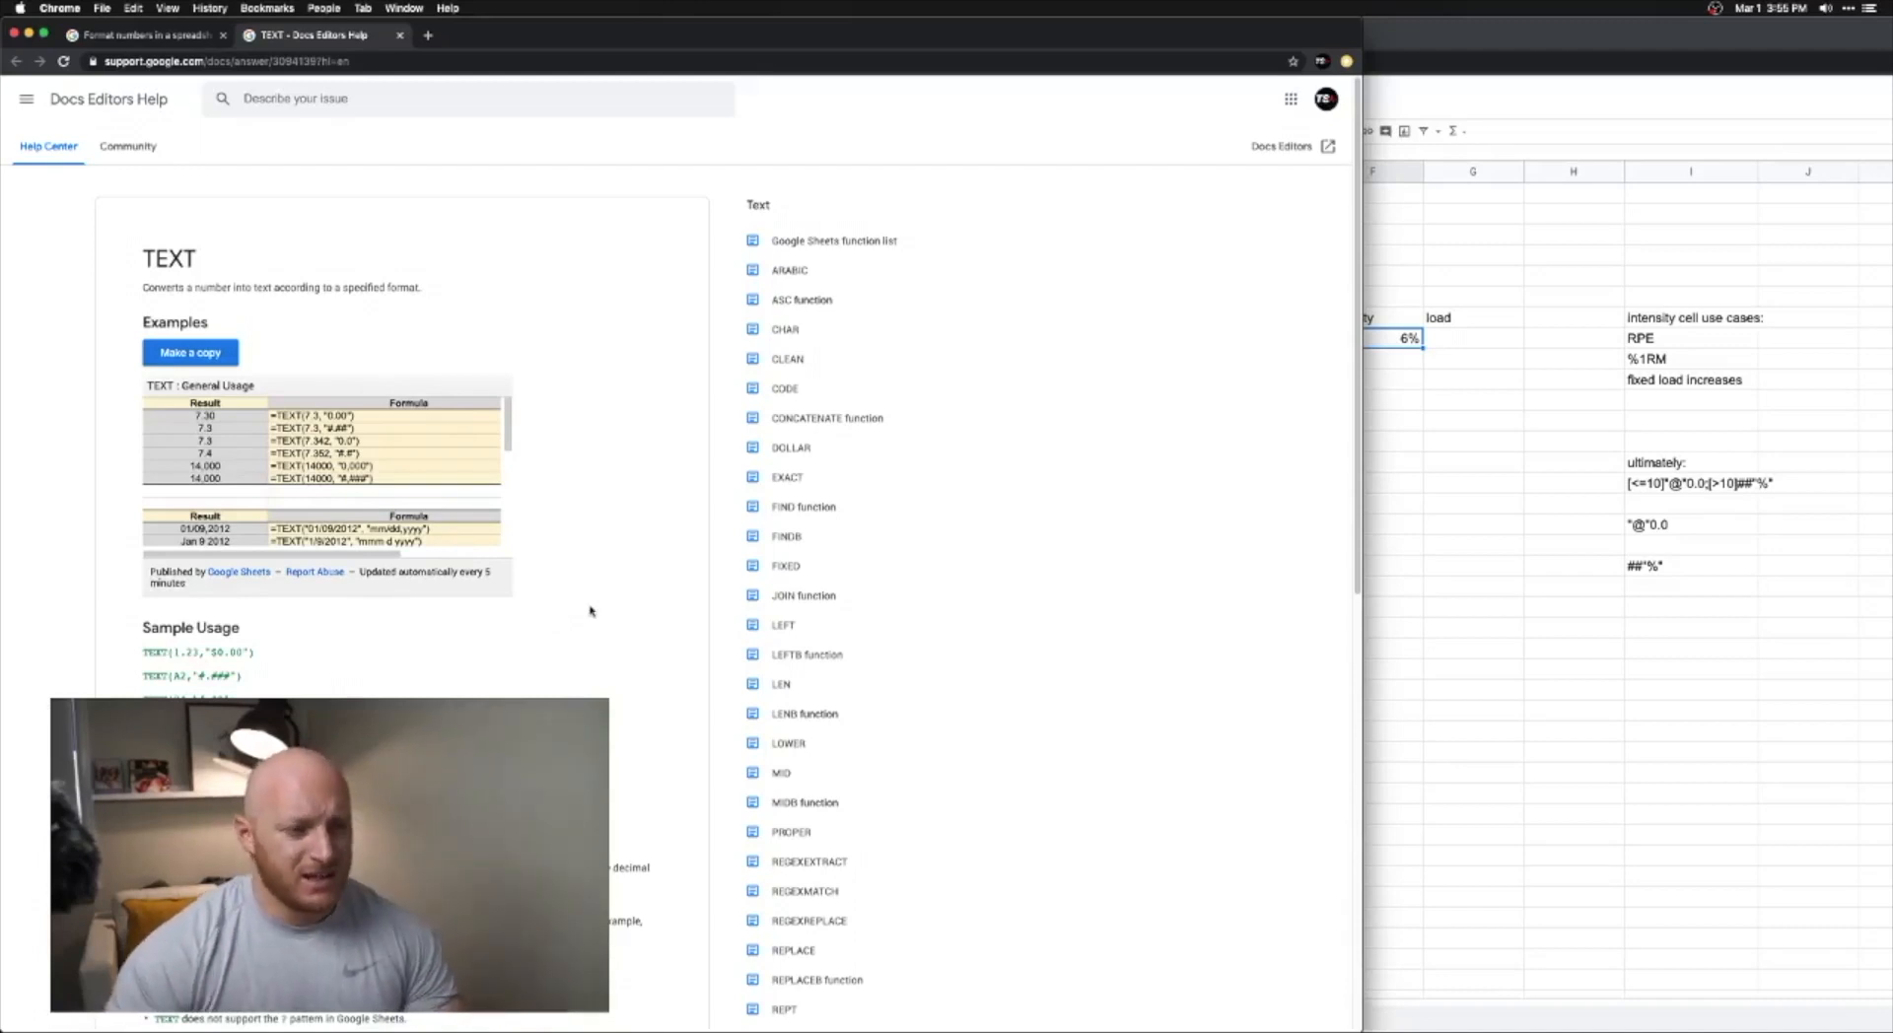
mouse_move(508, 429)
mouse_down()
mouse_move(519, 538)
mouse_move(510, 426)
mouse_up()
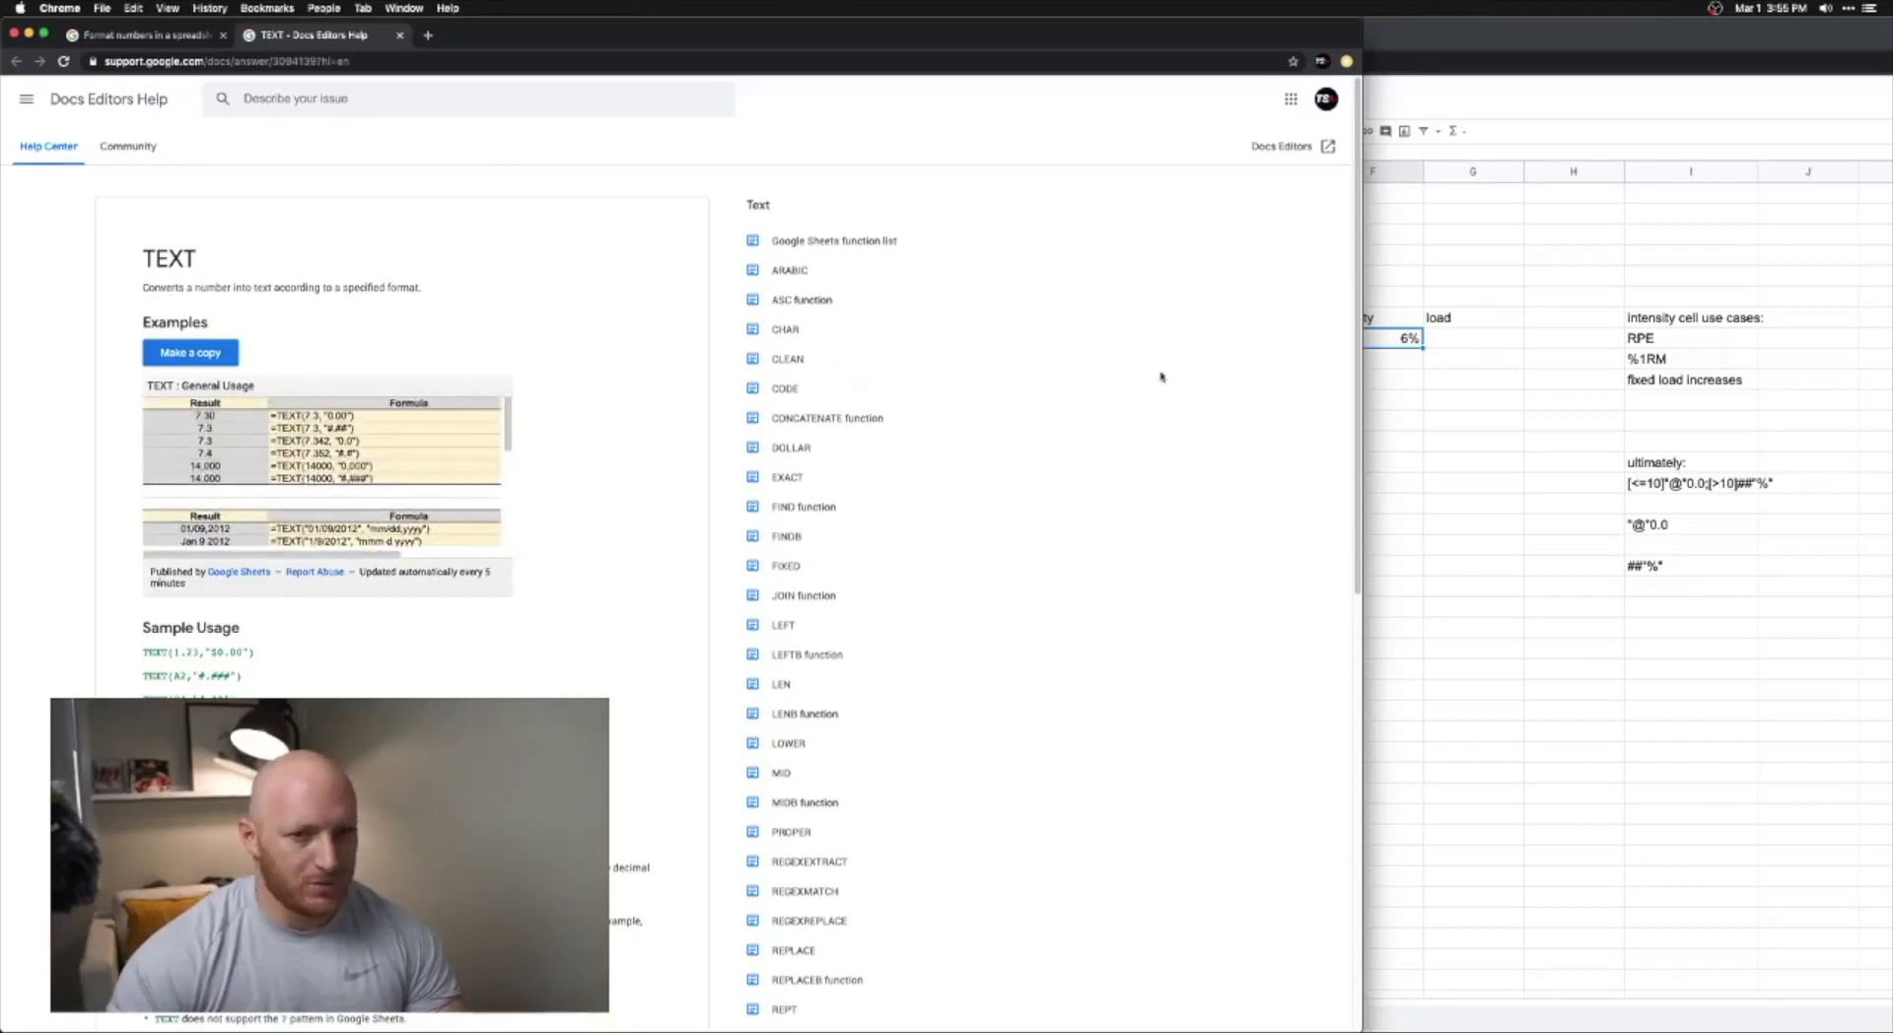
- Return to the spreadsheet and look over the number formats available for the intensity cell F8
click(1571, 370)
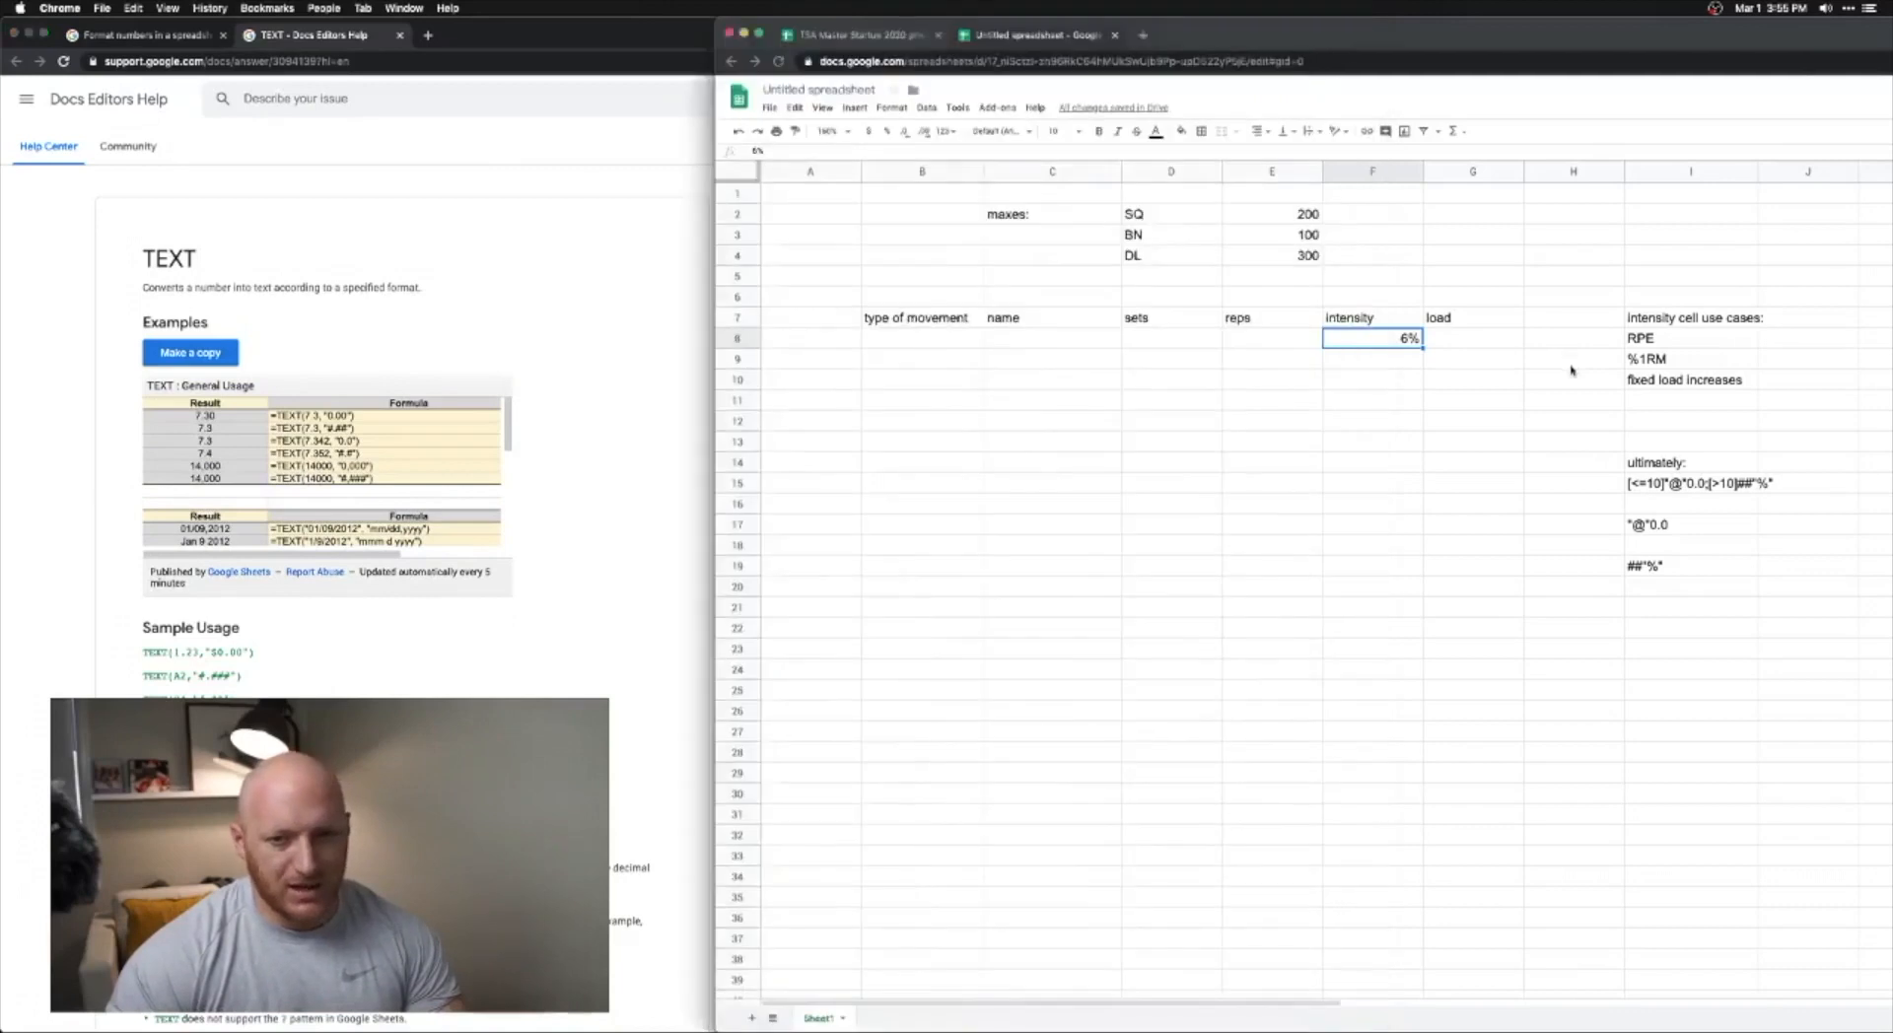
click(947, 133)
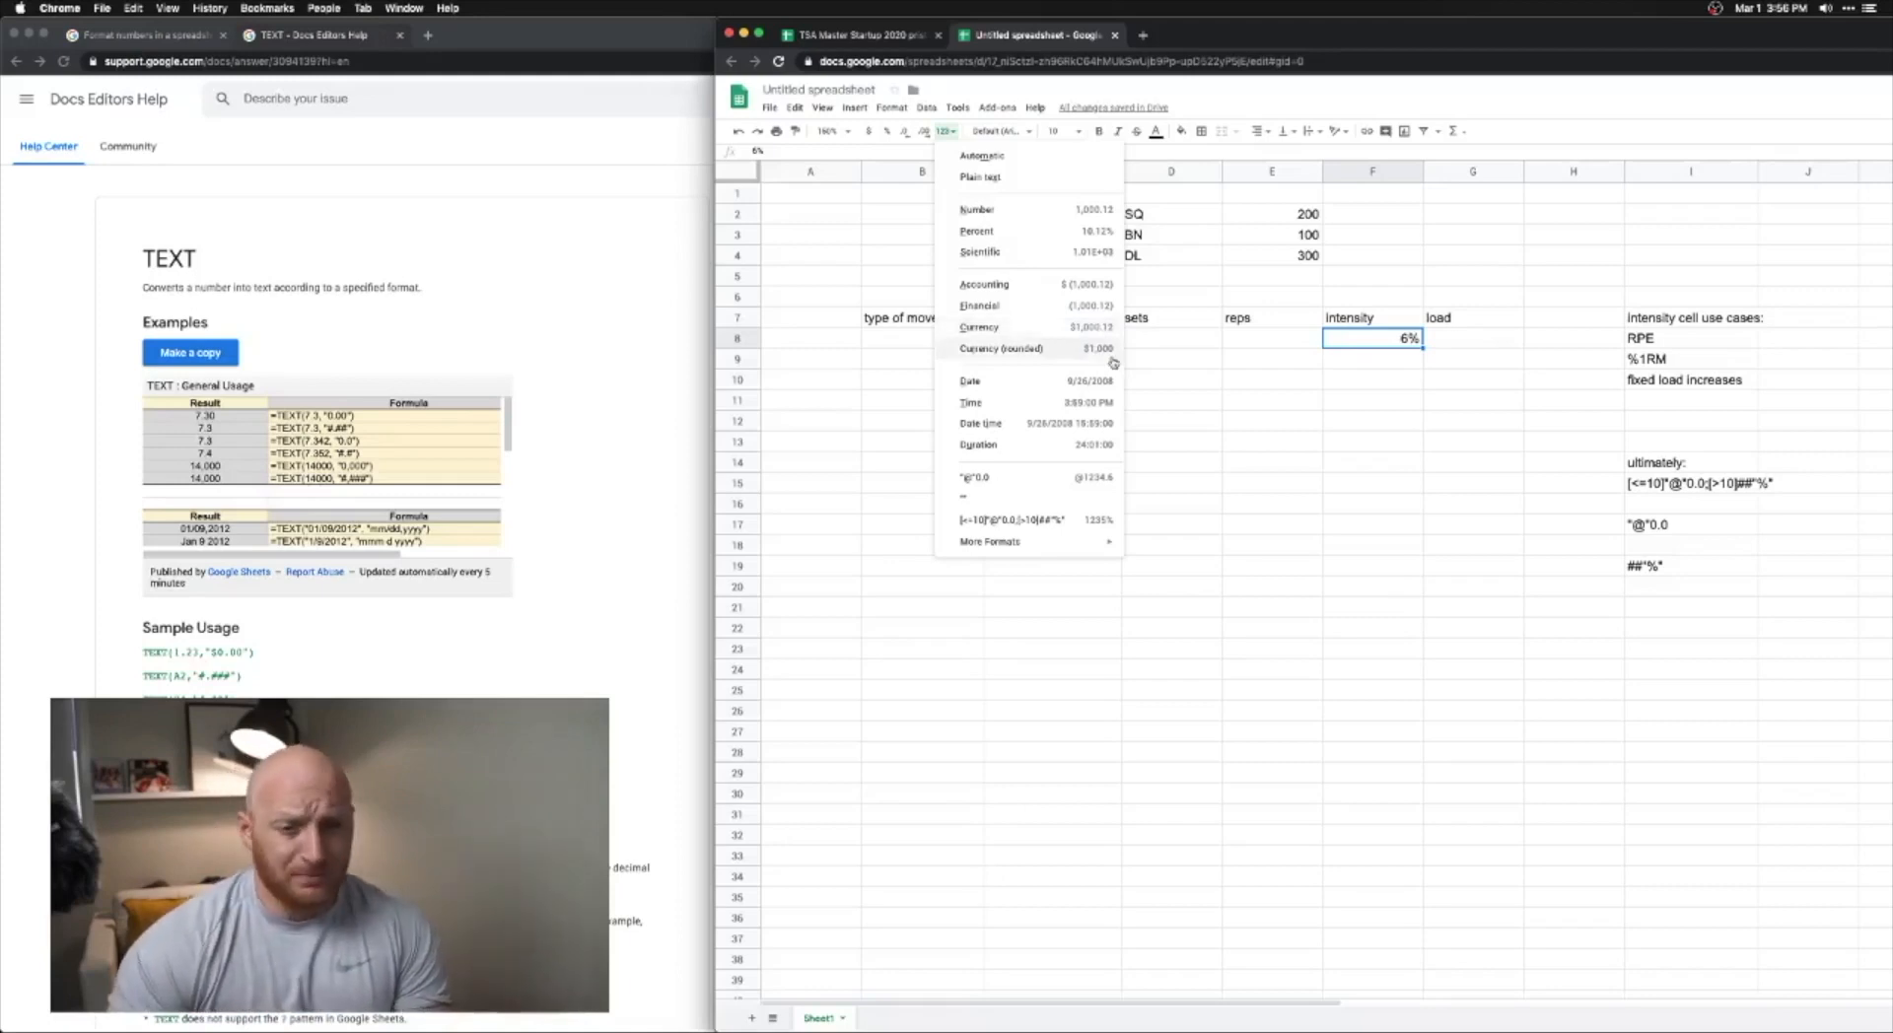
click(1166, 340)
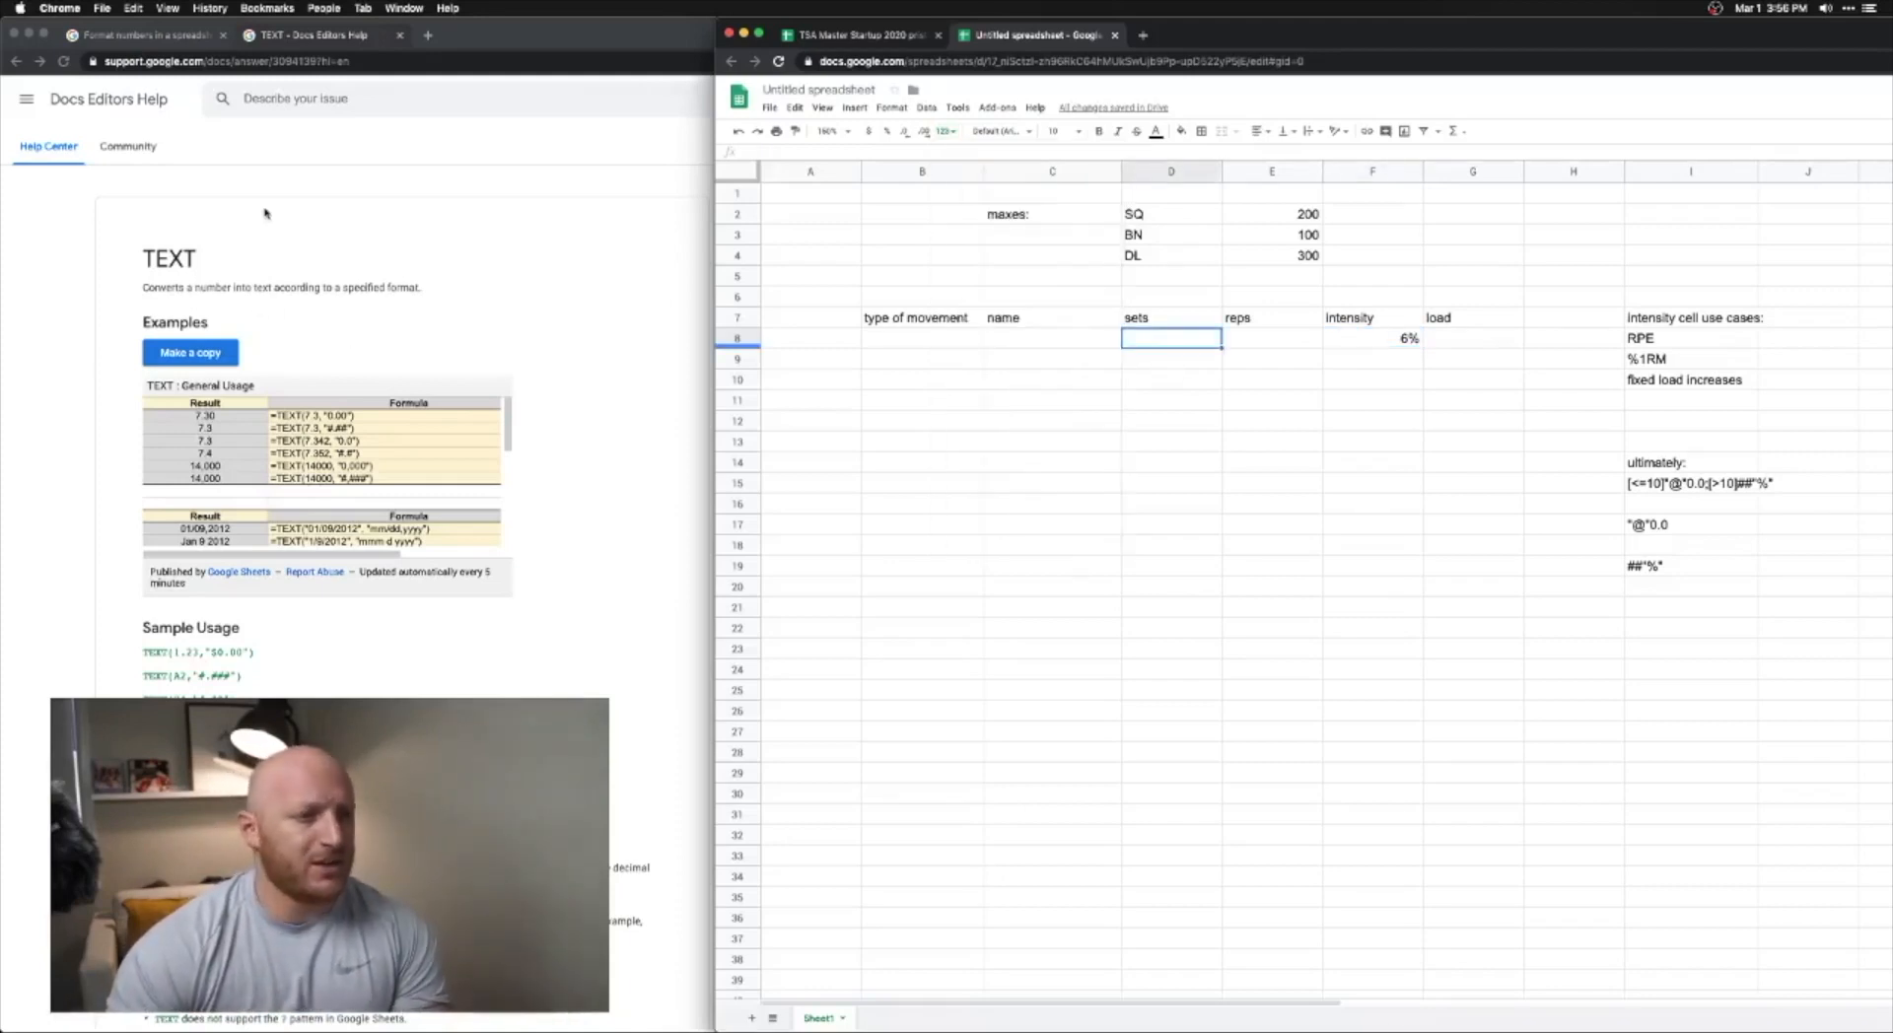
- Examine the custom number format syntax characters in the "Format numbers in a spreadsheet" help article
click(266, 210)
click(155, 36)
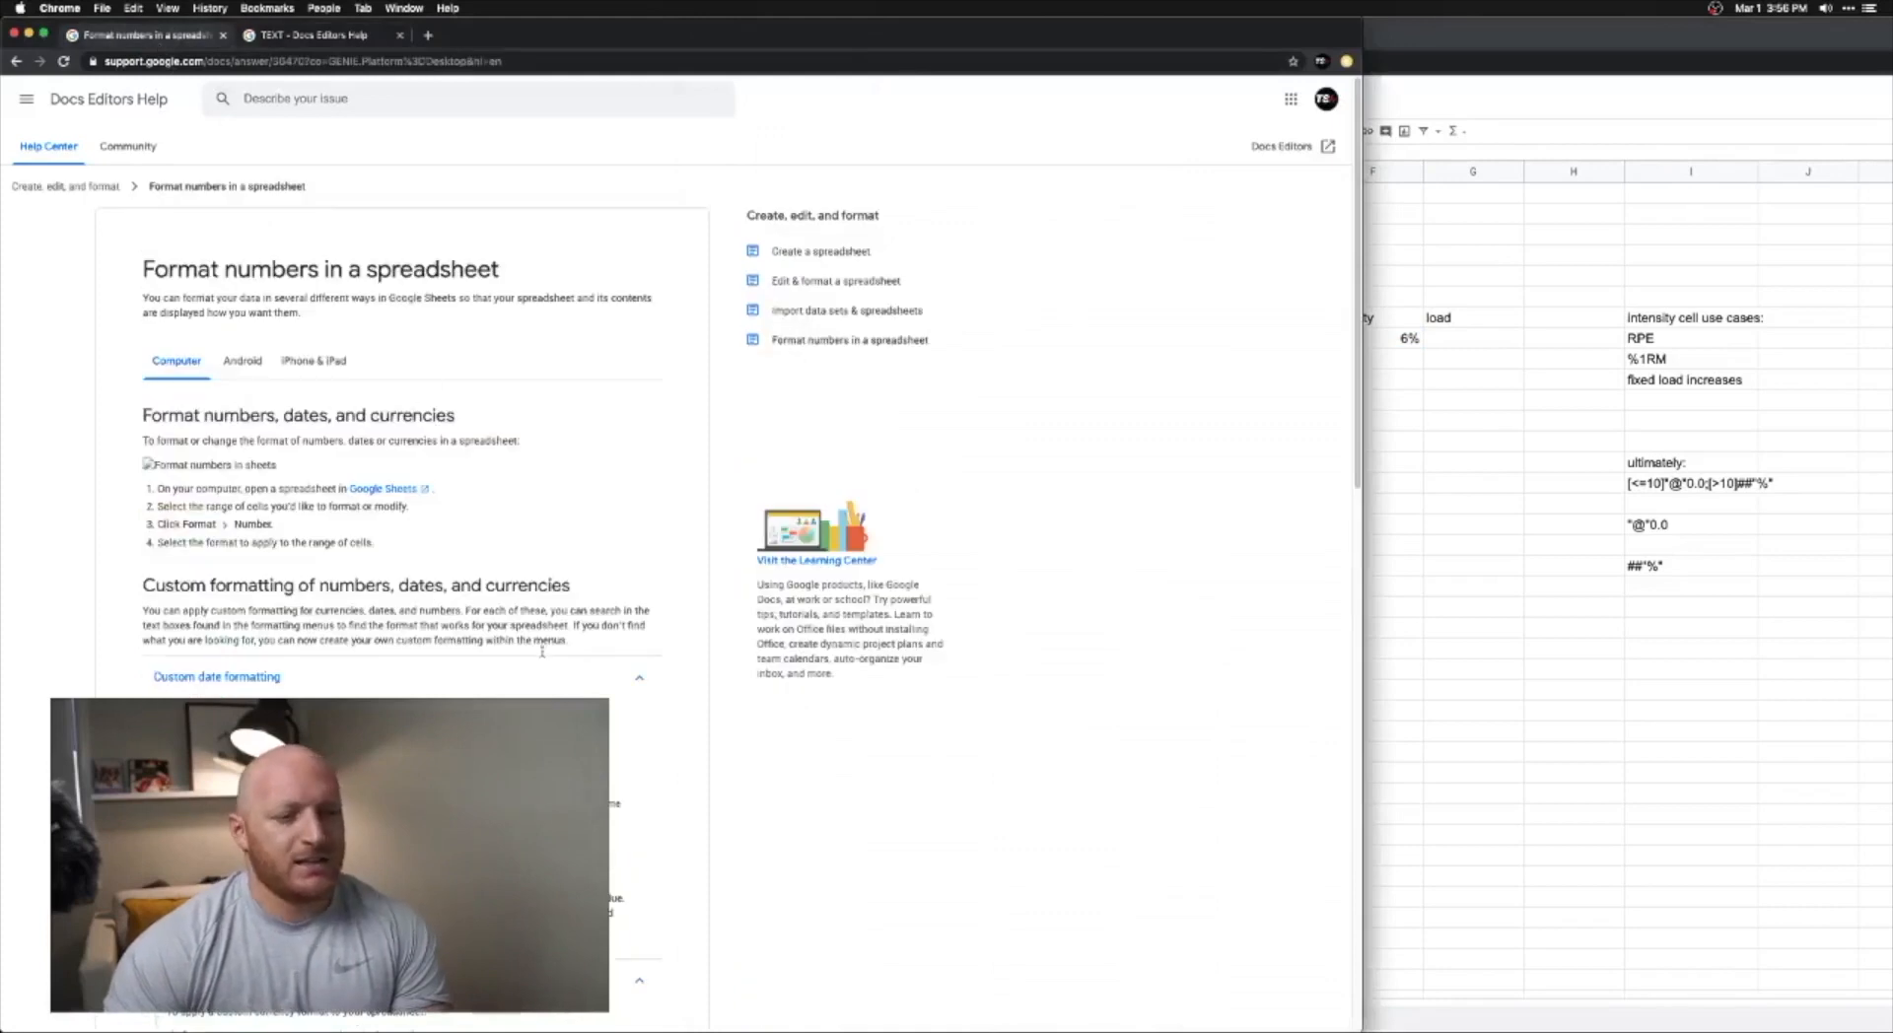
scroll(542, 665, down, 5)
scroll(542, 665, up, 1)
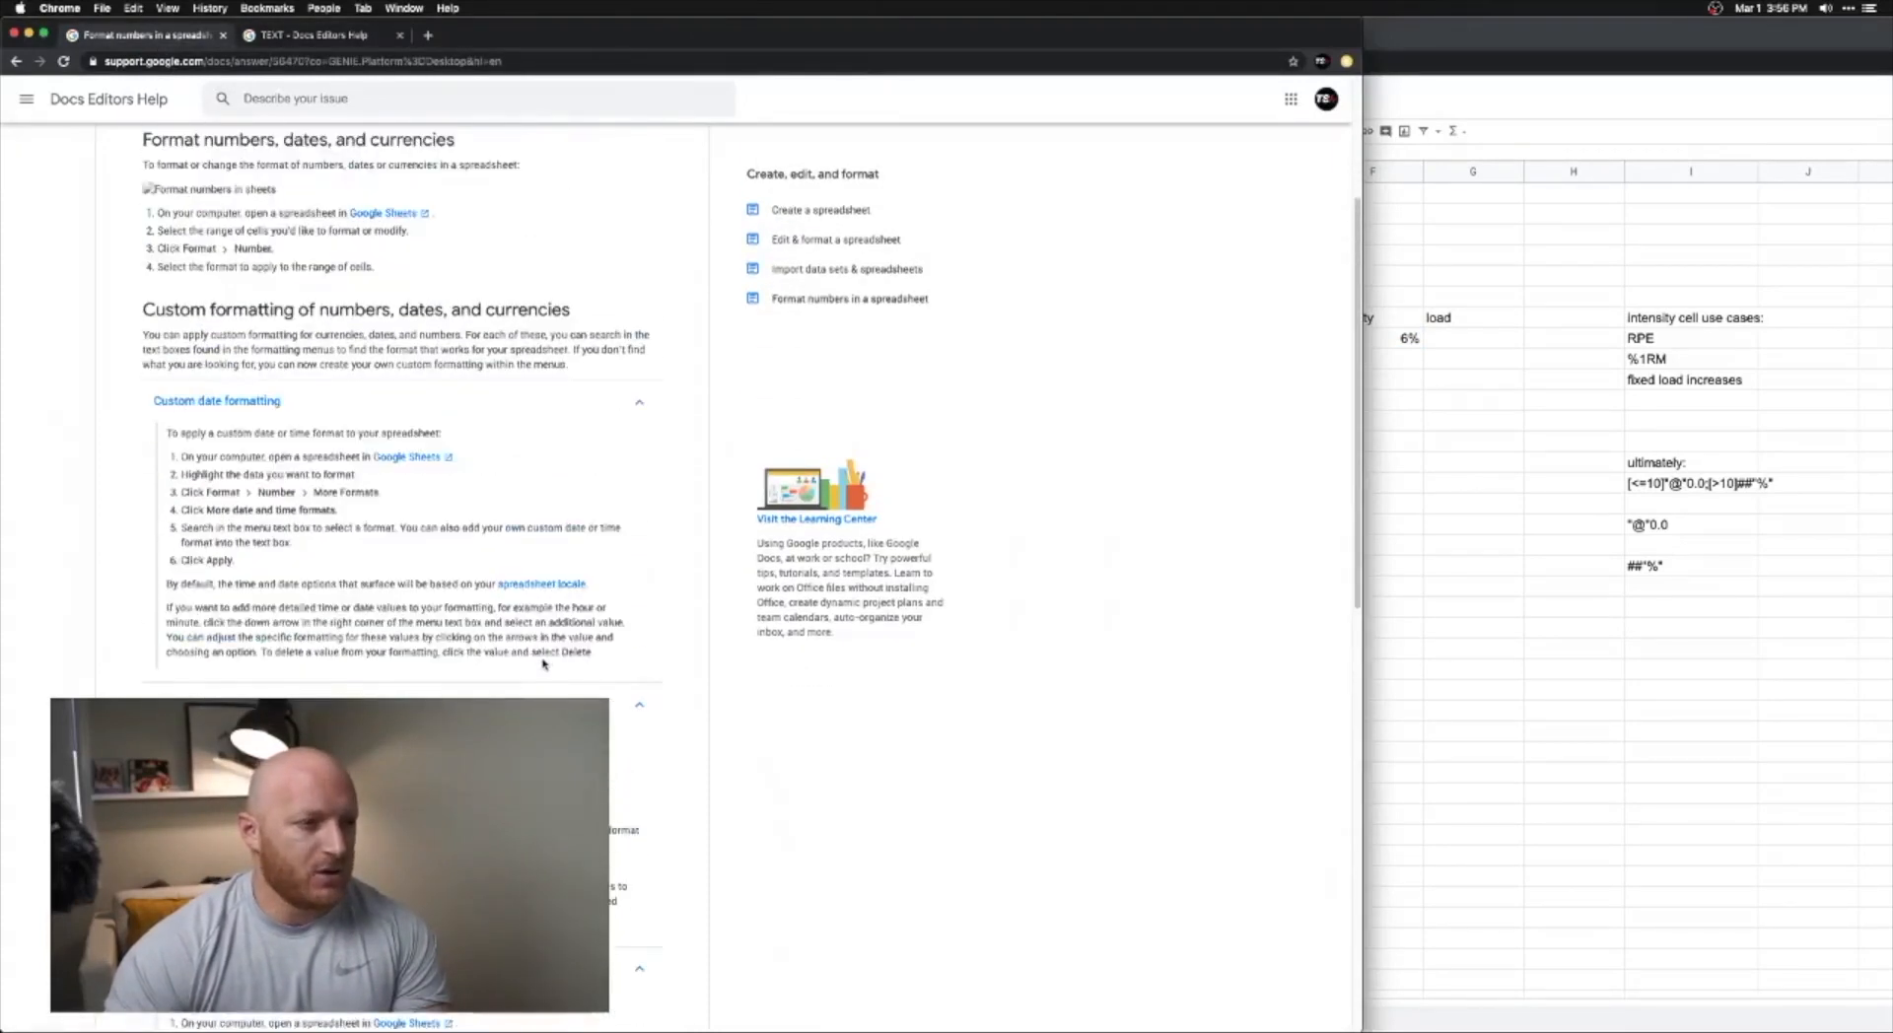
scroll(266, 424, down, 4)
scroll(300, 559, down, 7)
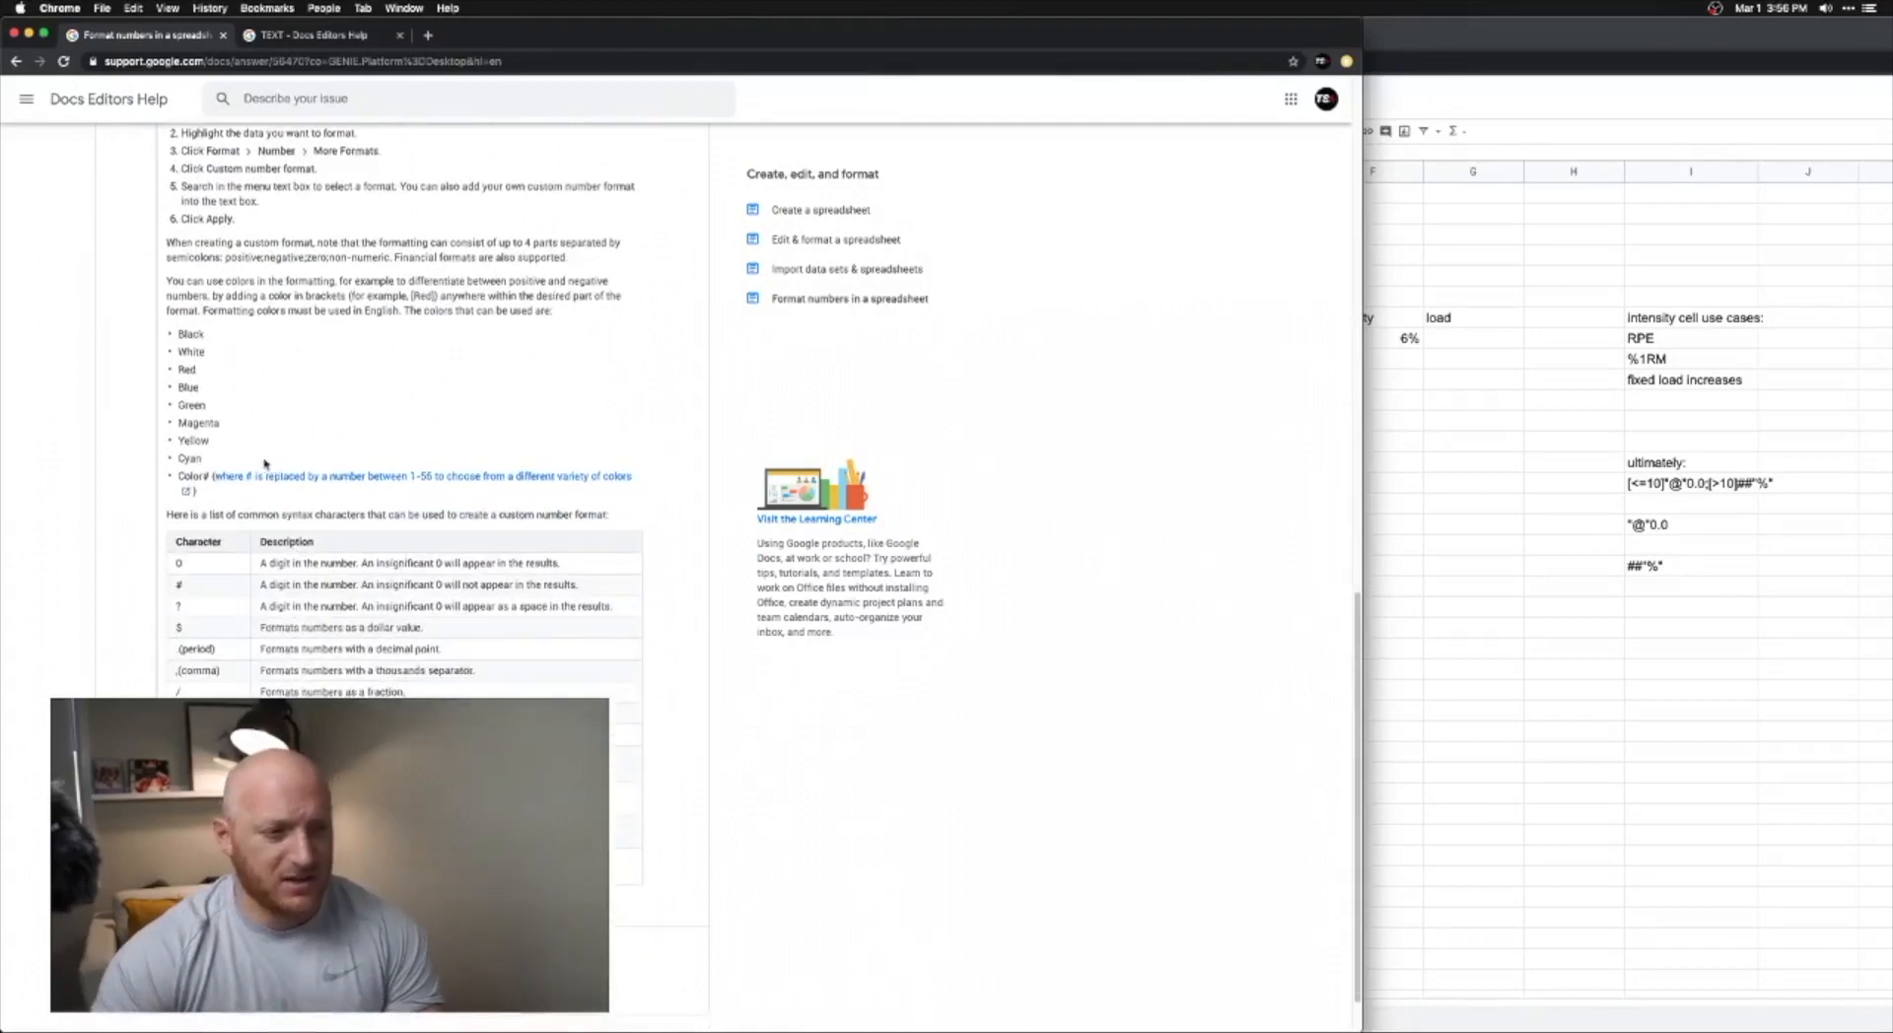
scroll(443, 466, down, 1)
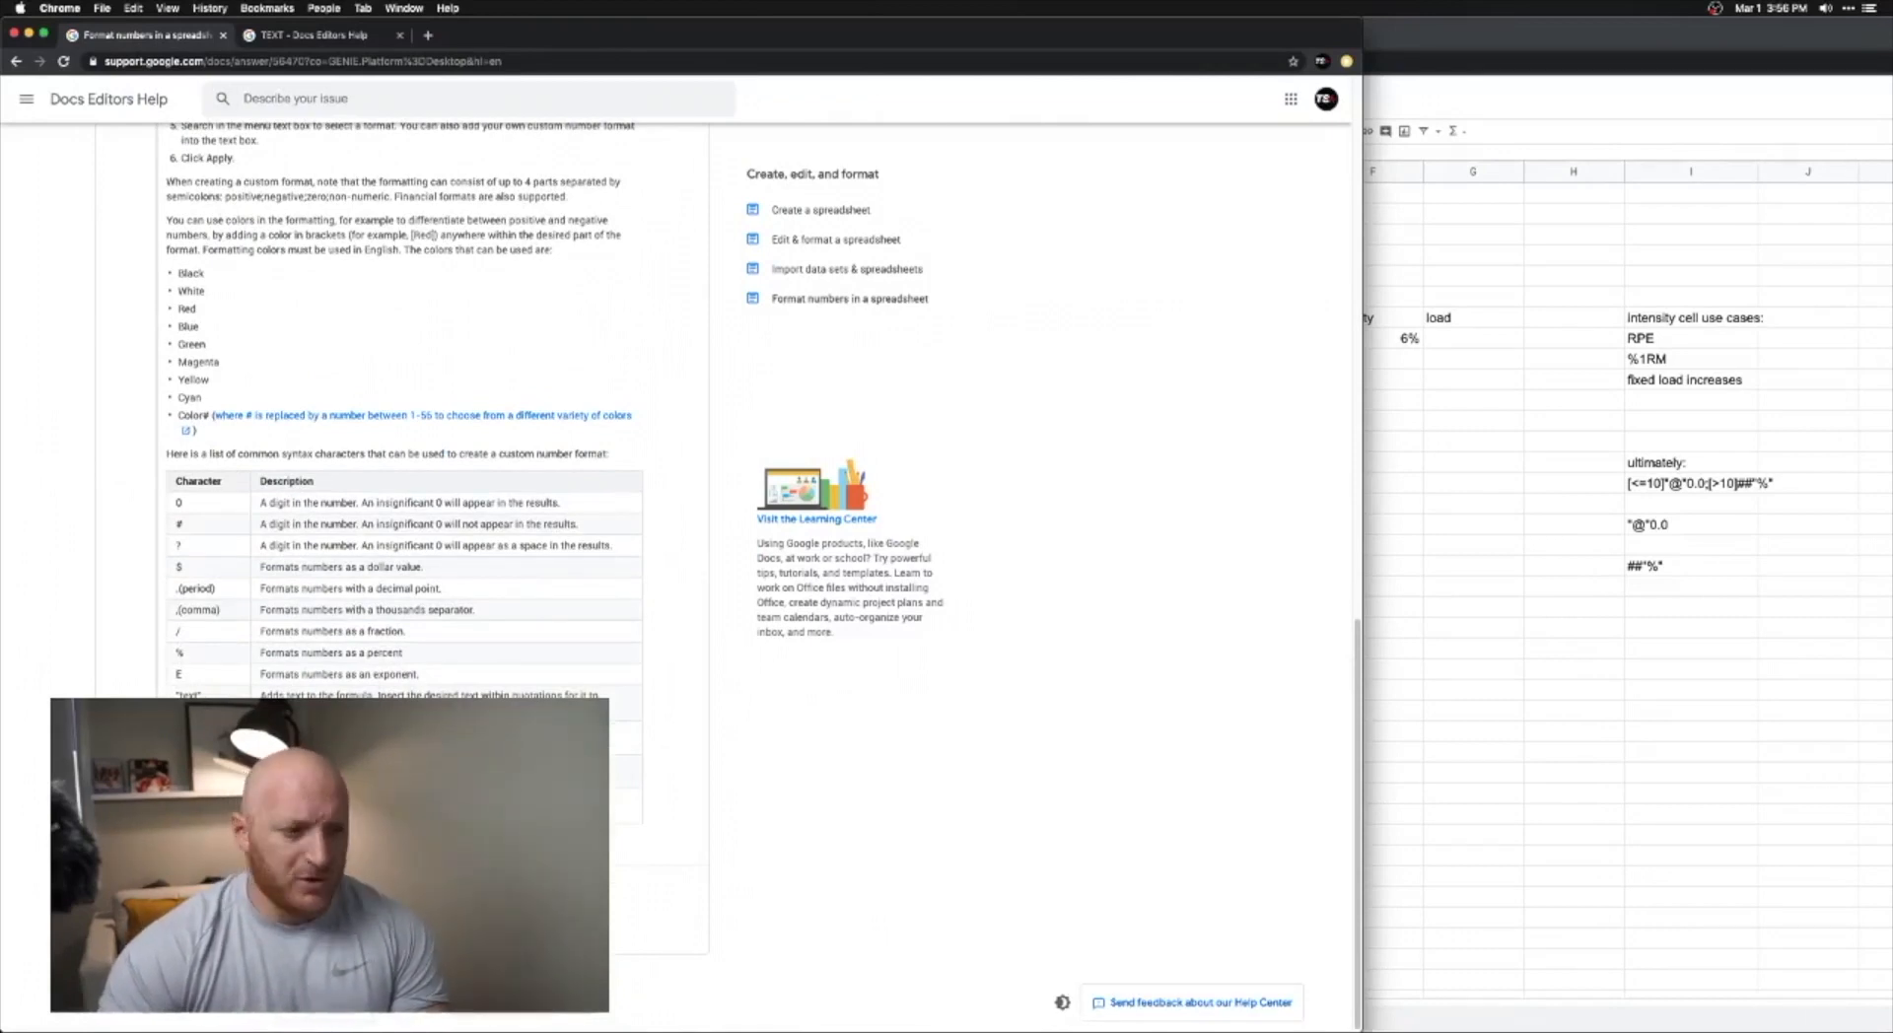
- Back in the spreadsheet, fill row 8 with Squat as the name, 4 sets, 5 reps and "RPE 8" as the intensity
click(1488, 757)
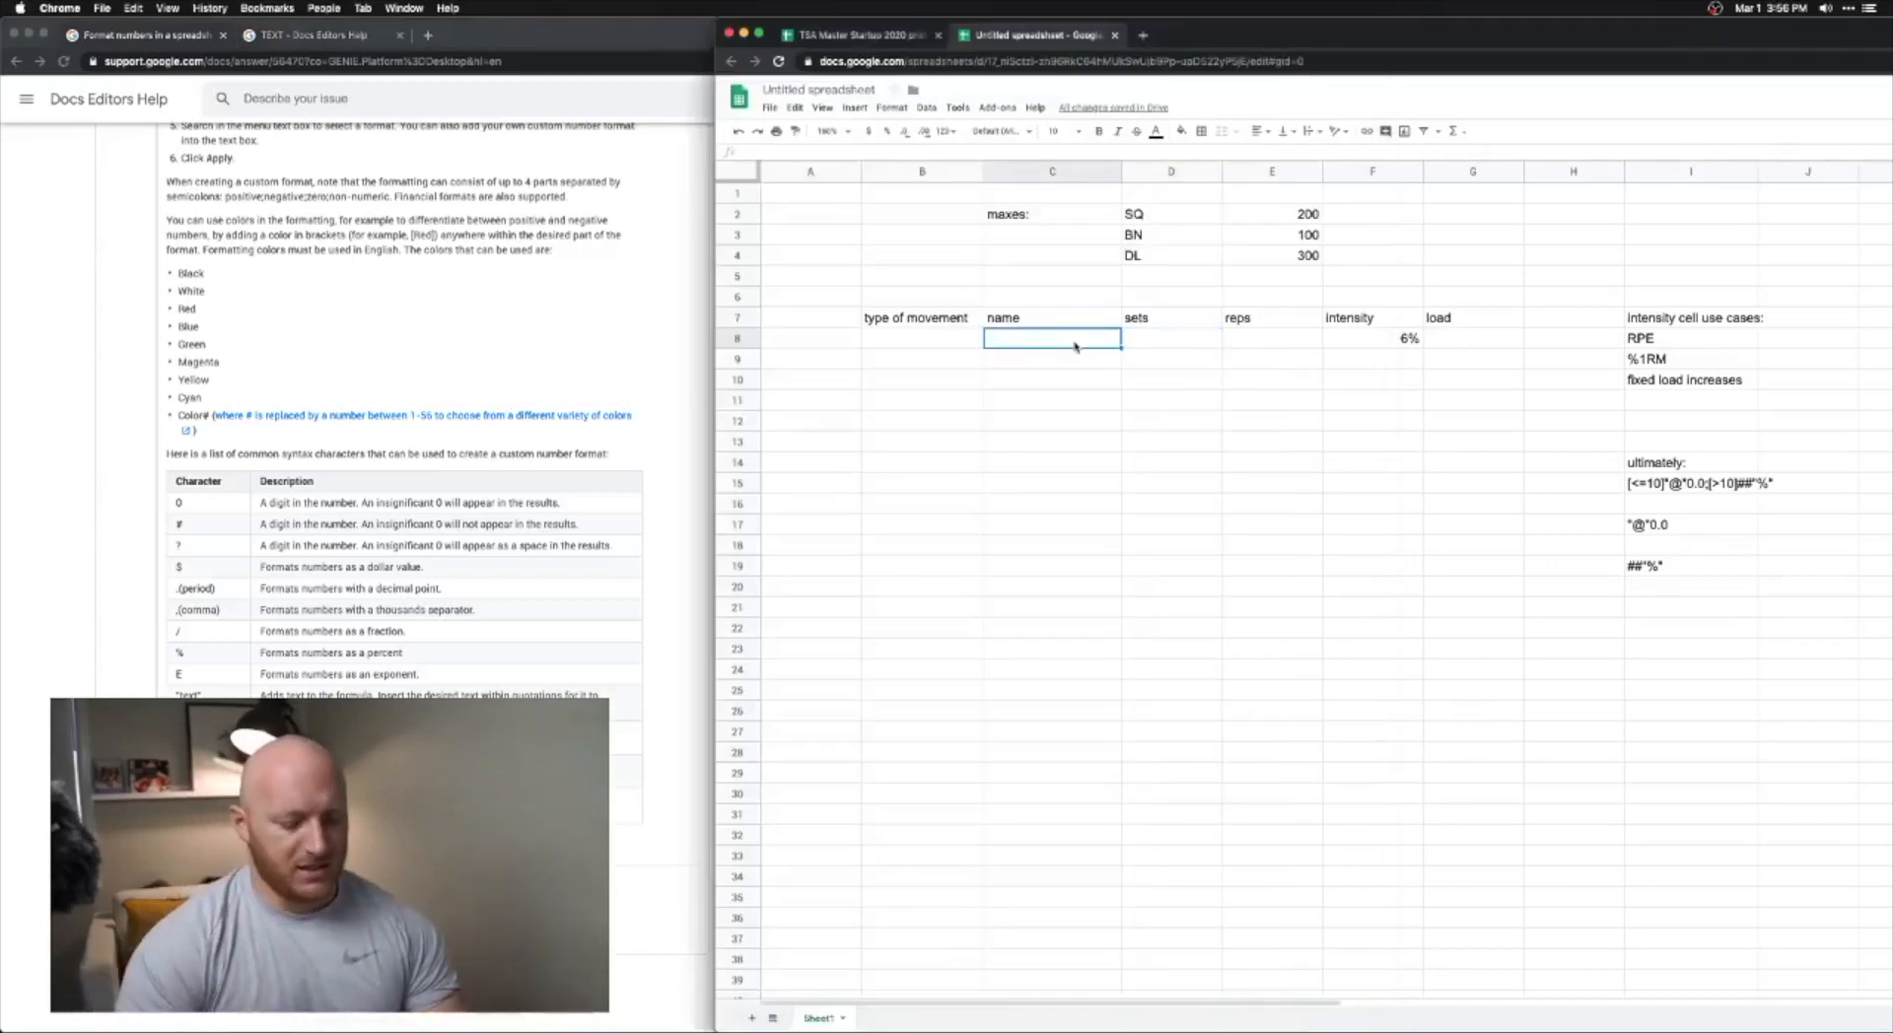
text(Squat)
key(Return)
key(Up)
key(Right)
text(4)
key(Tab)
text(5)
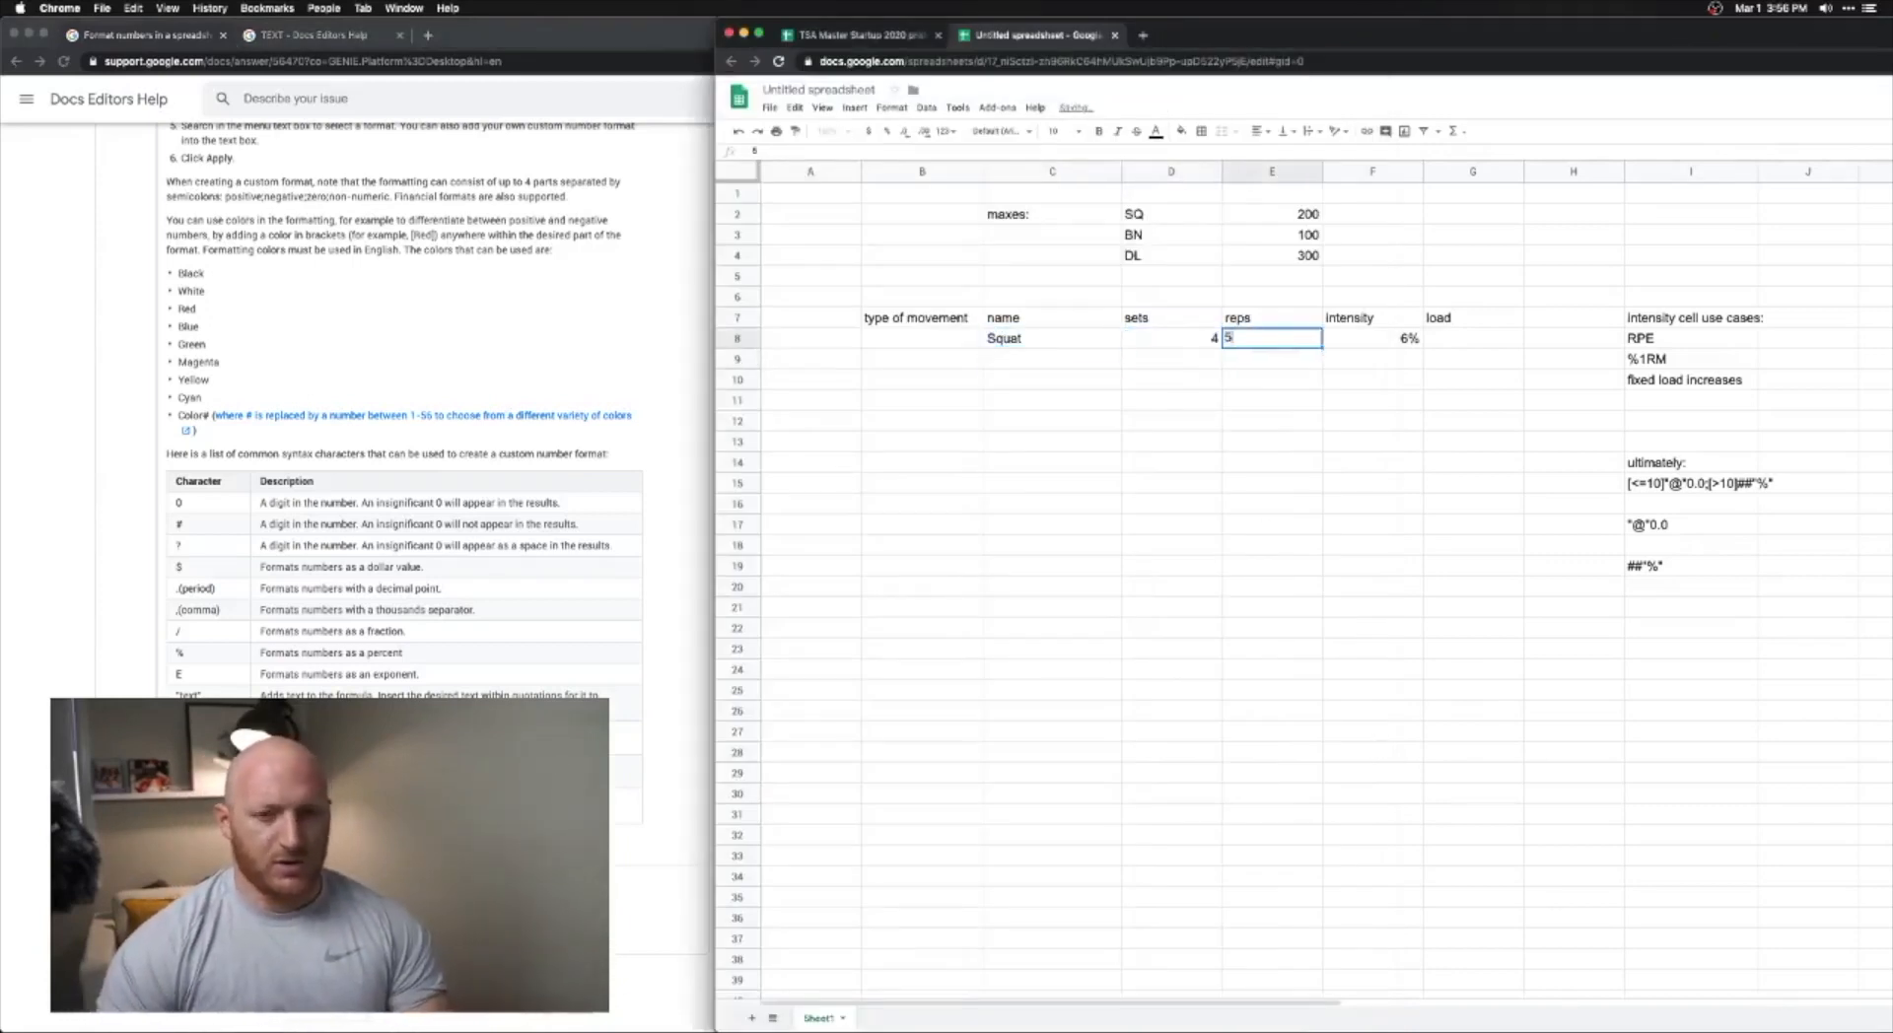
key(Tab)
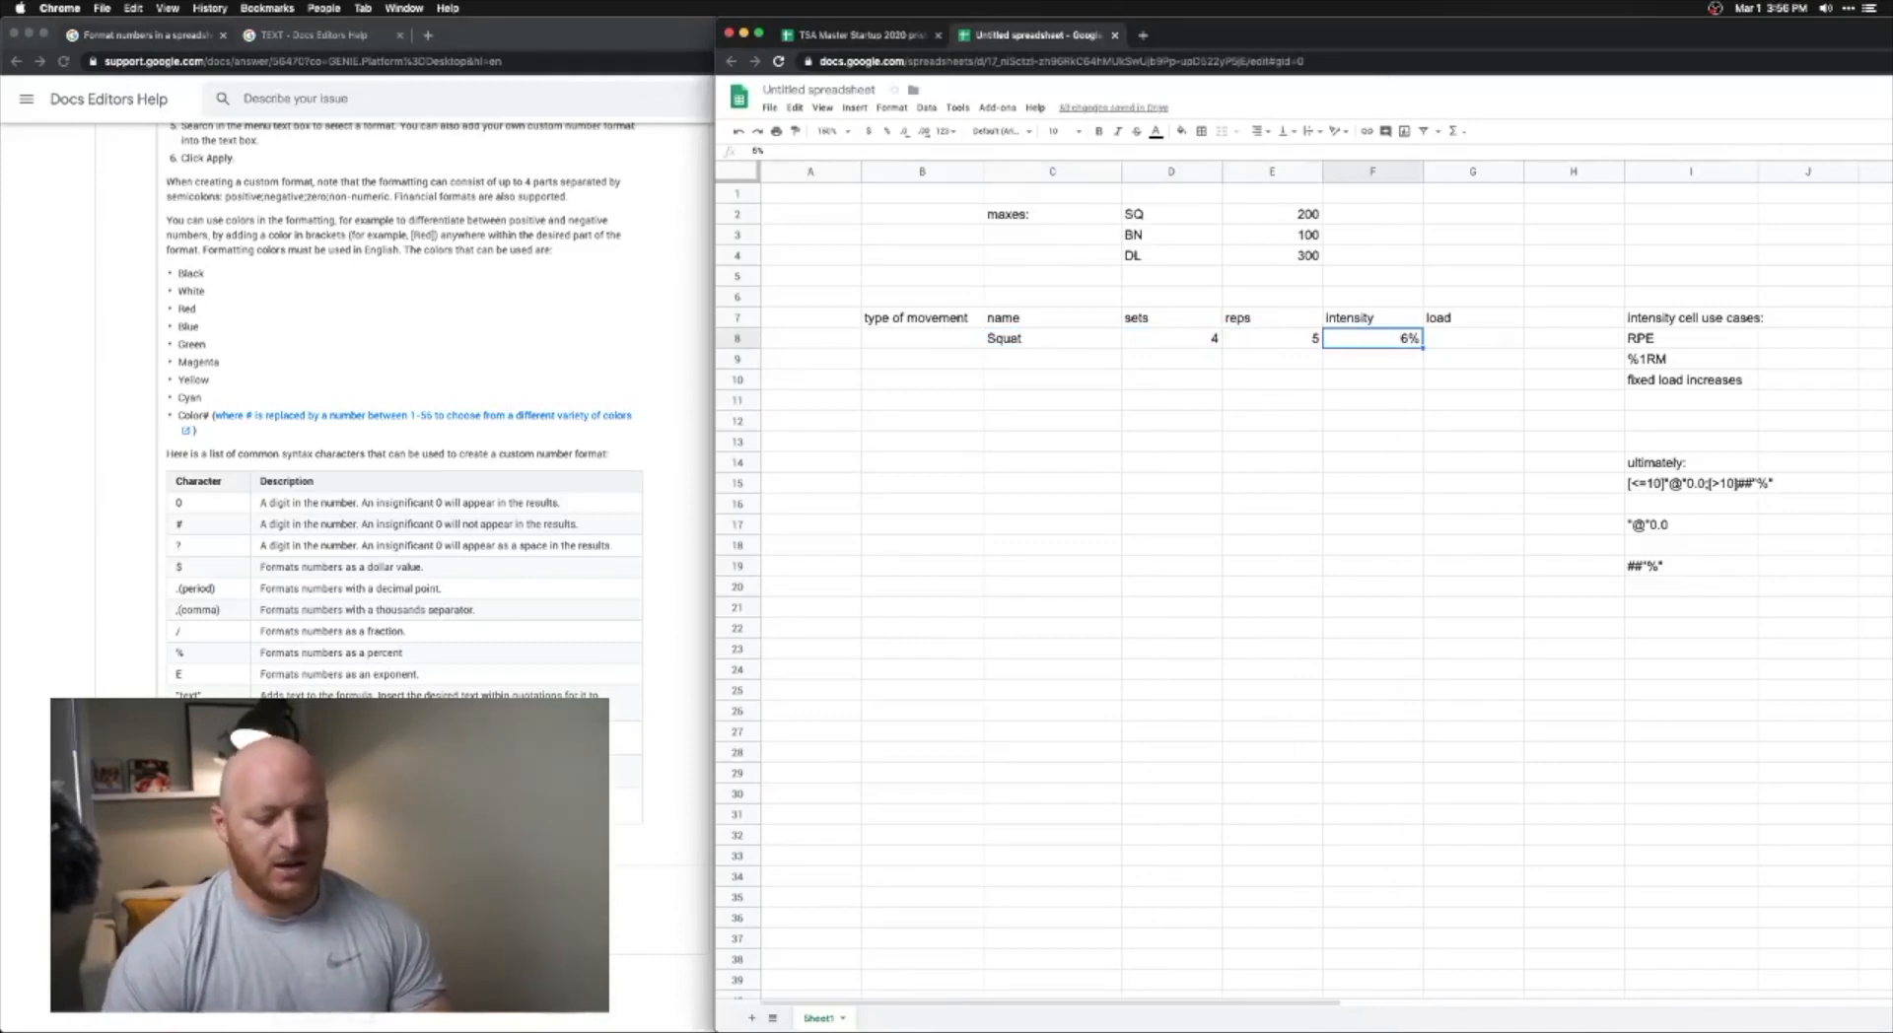
text(RPE 8)
key(Return)
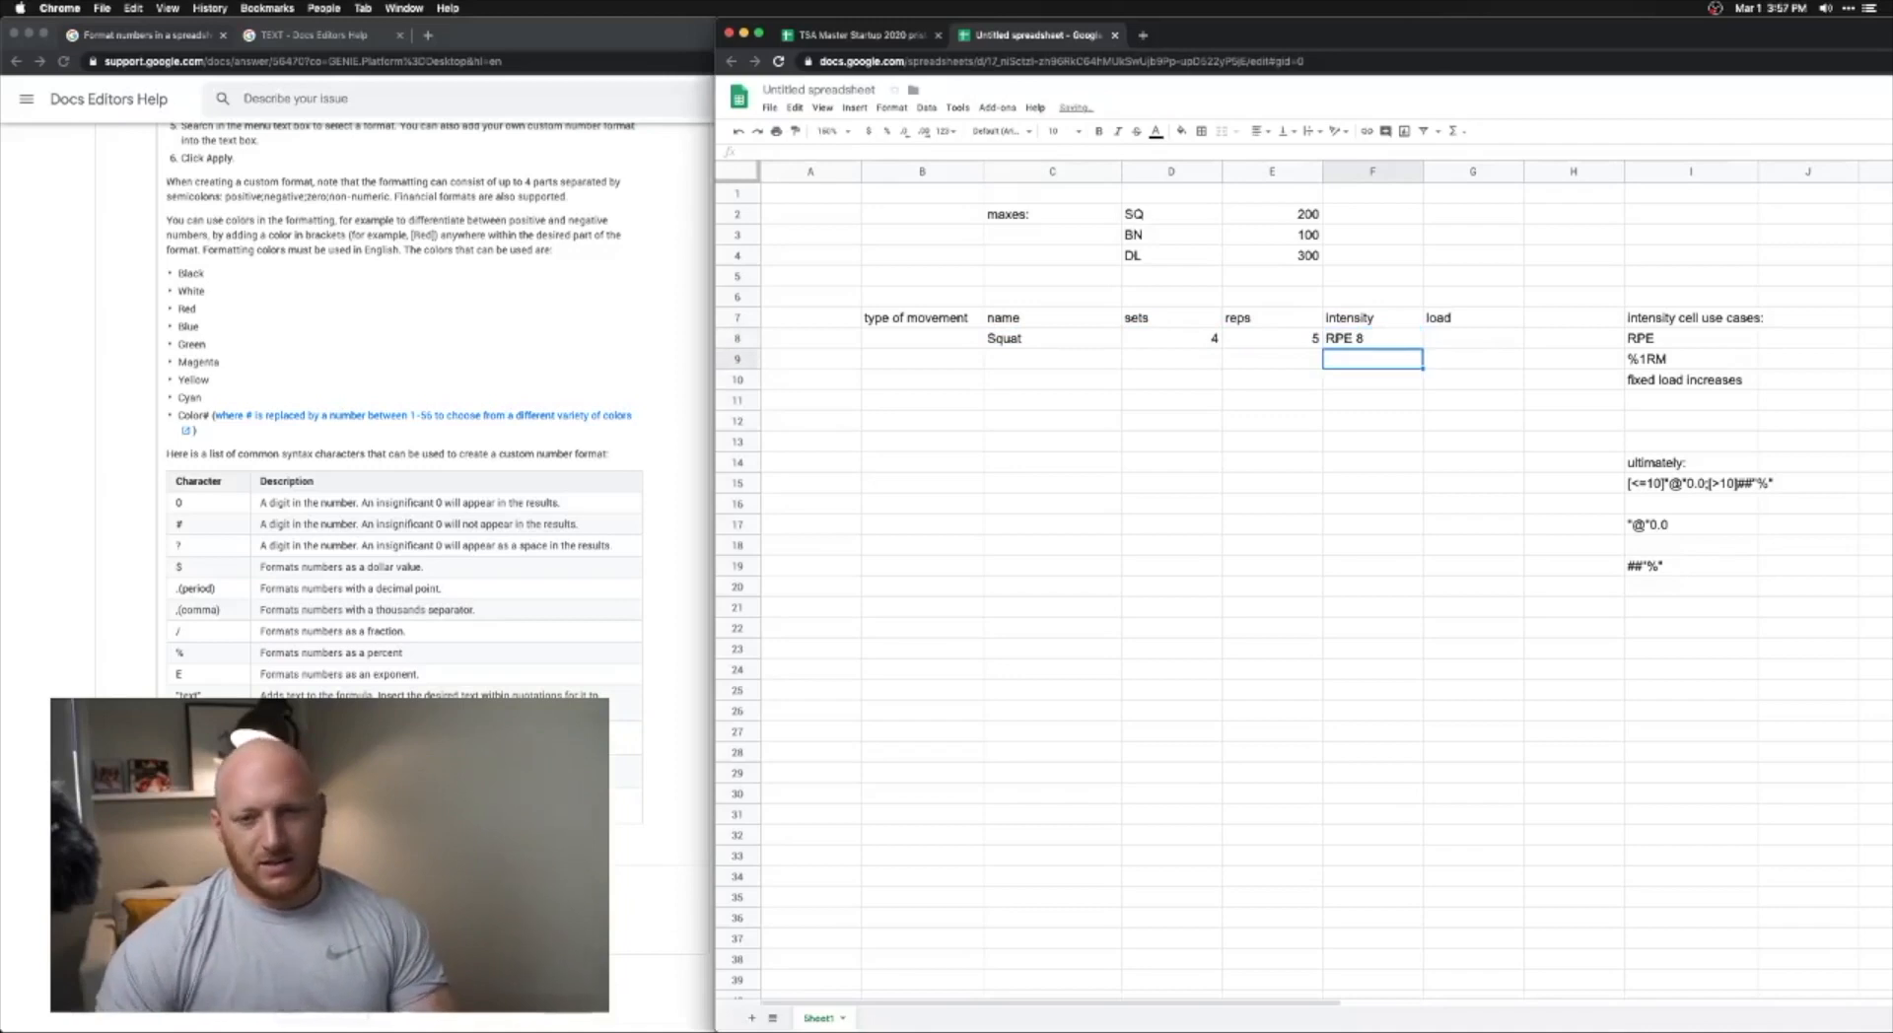
- Apply the custom number format "@"0.0 to the intensity cell F8
key(Up)
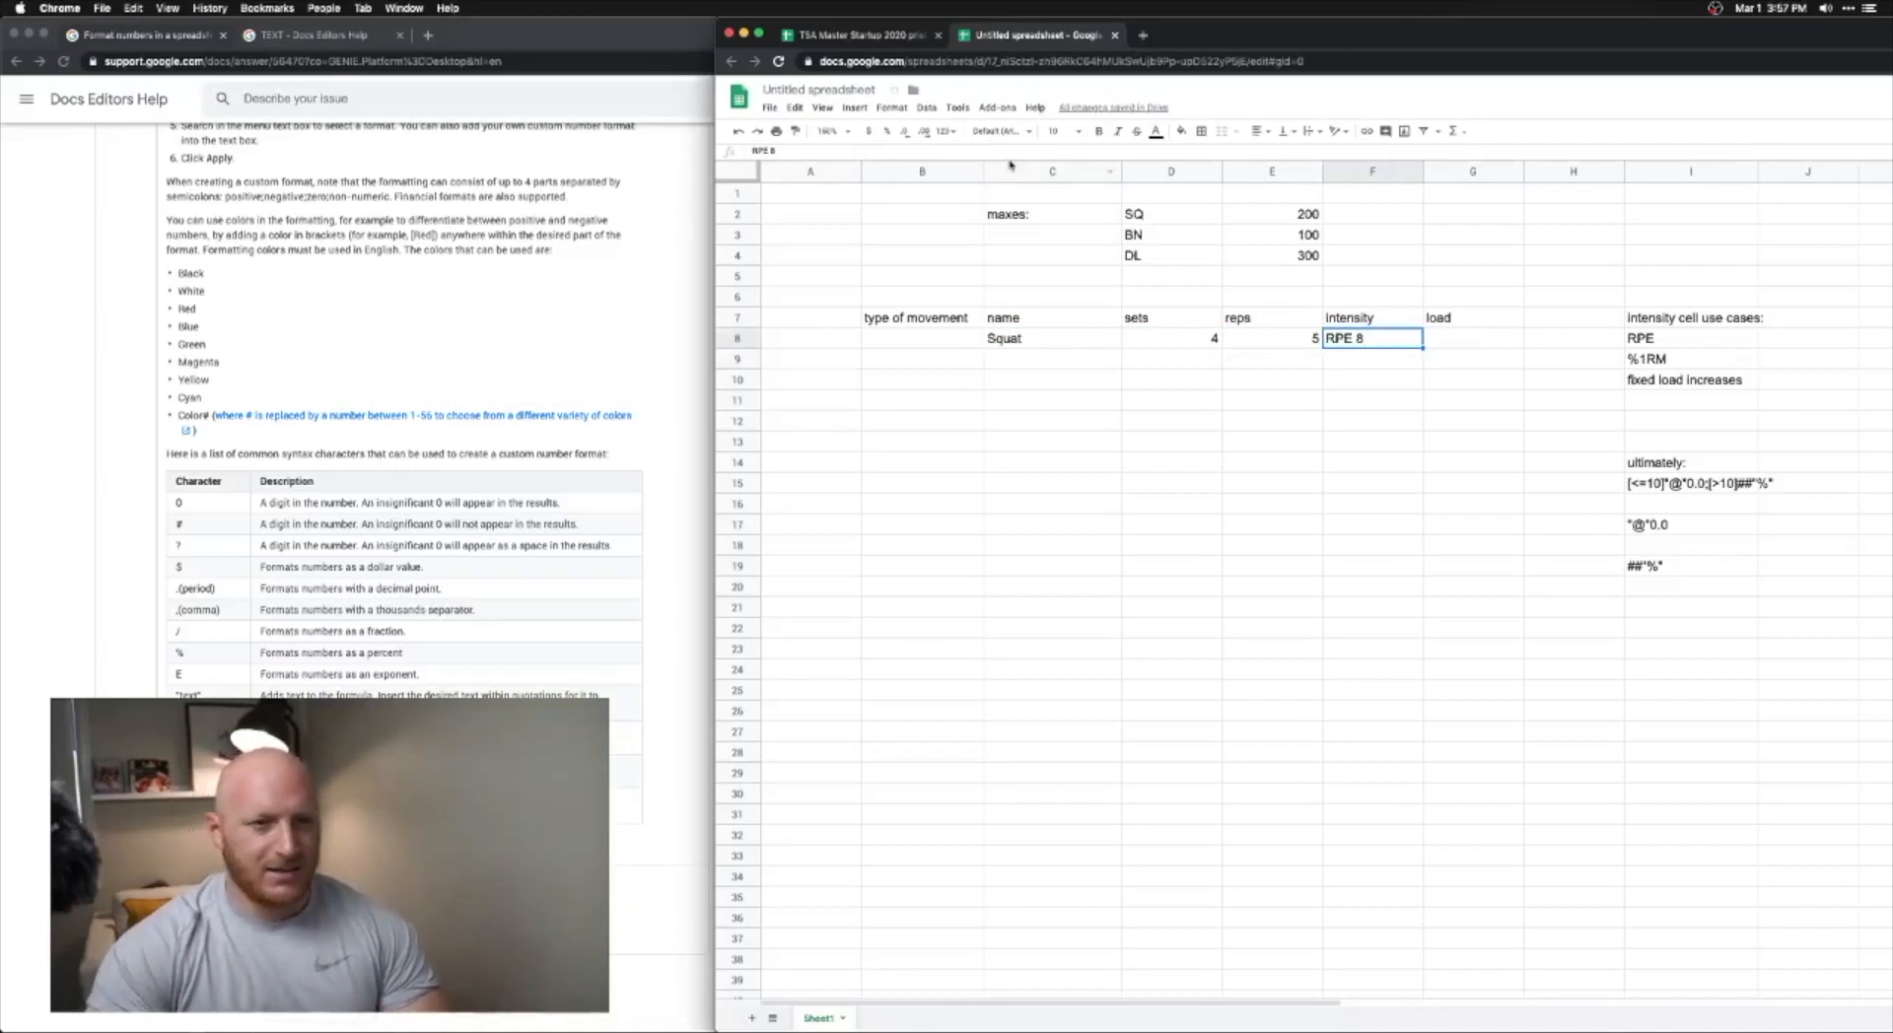
click(949, 132)
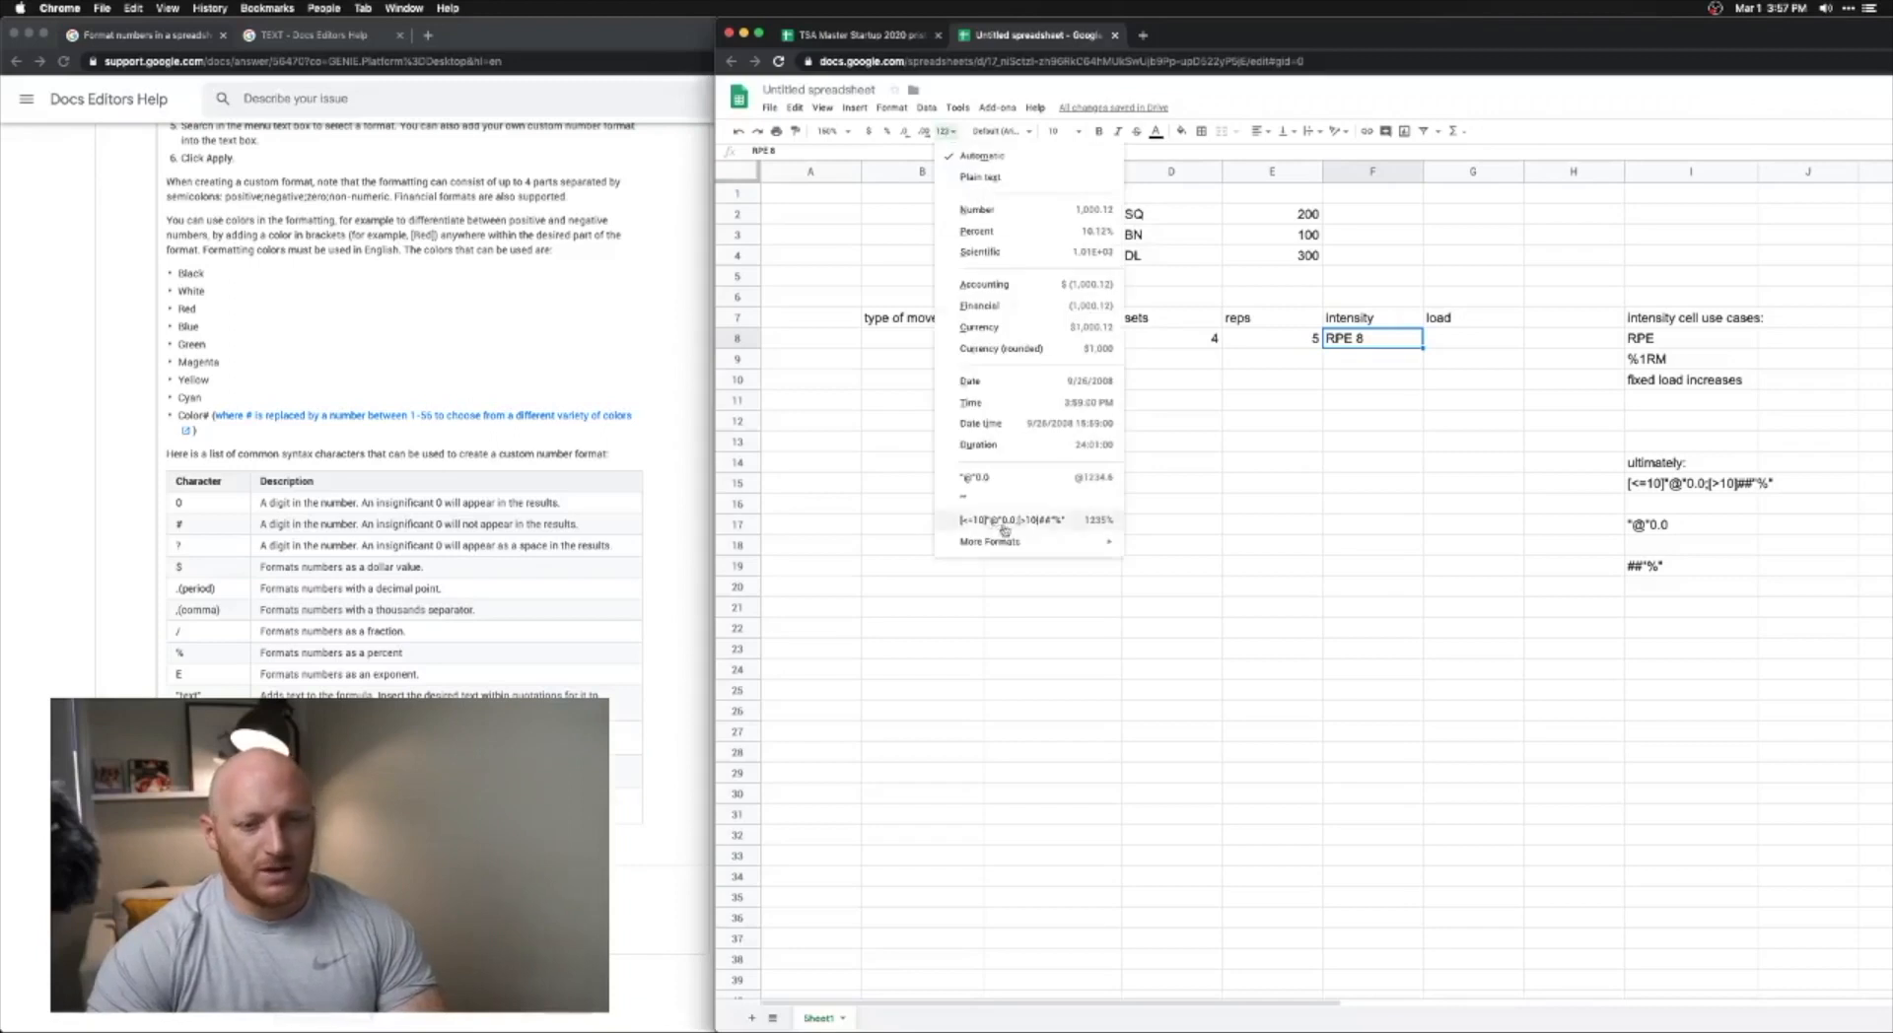
mouse_move(1085, 544)
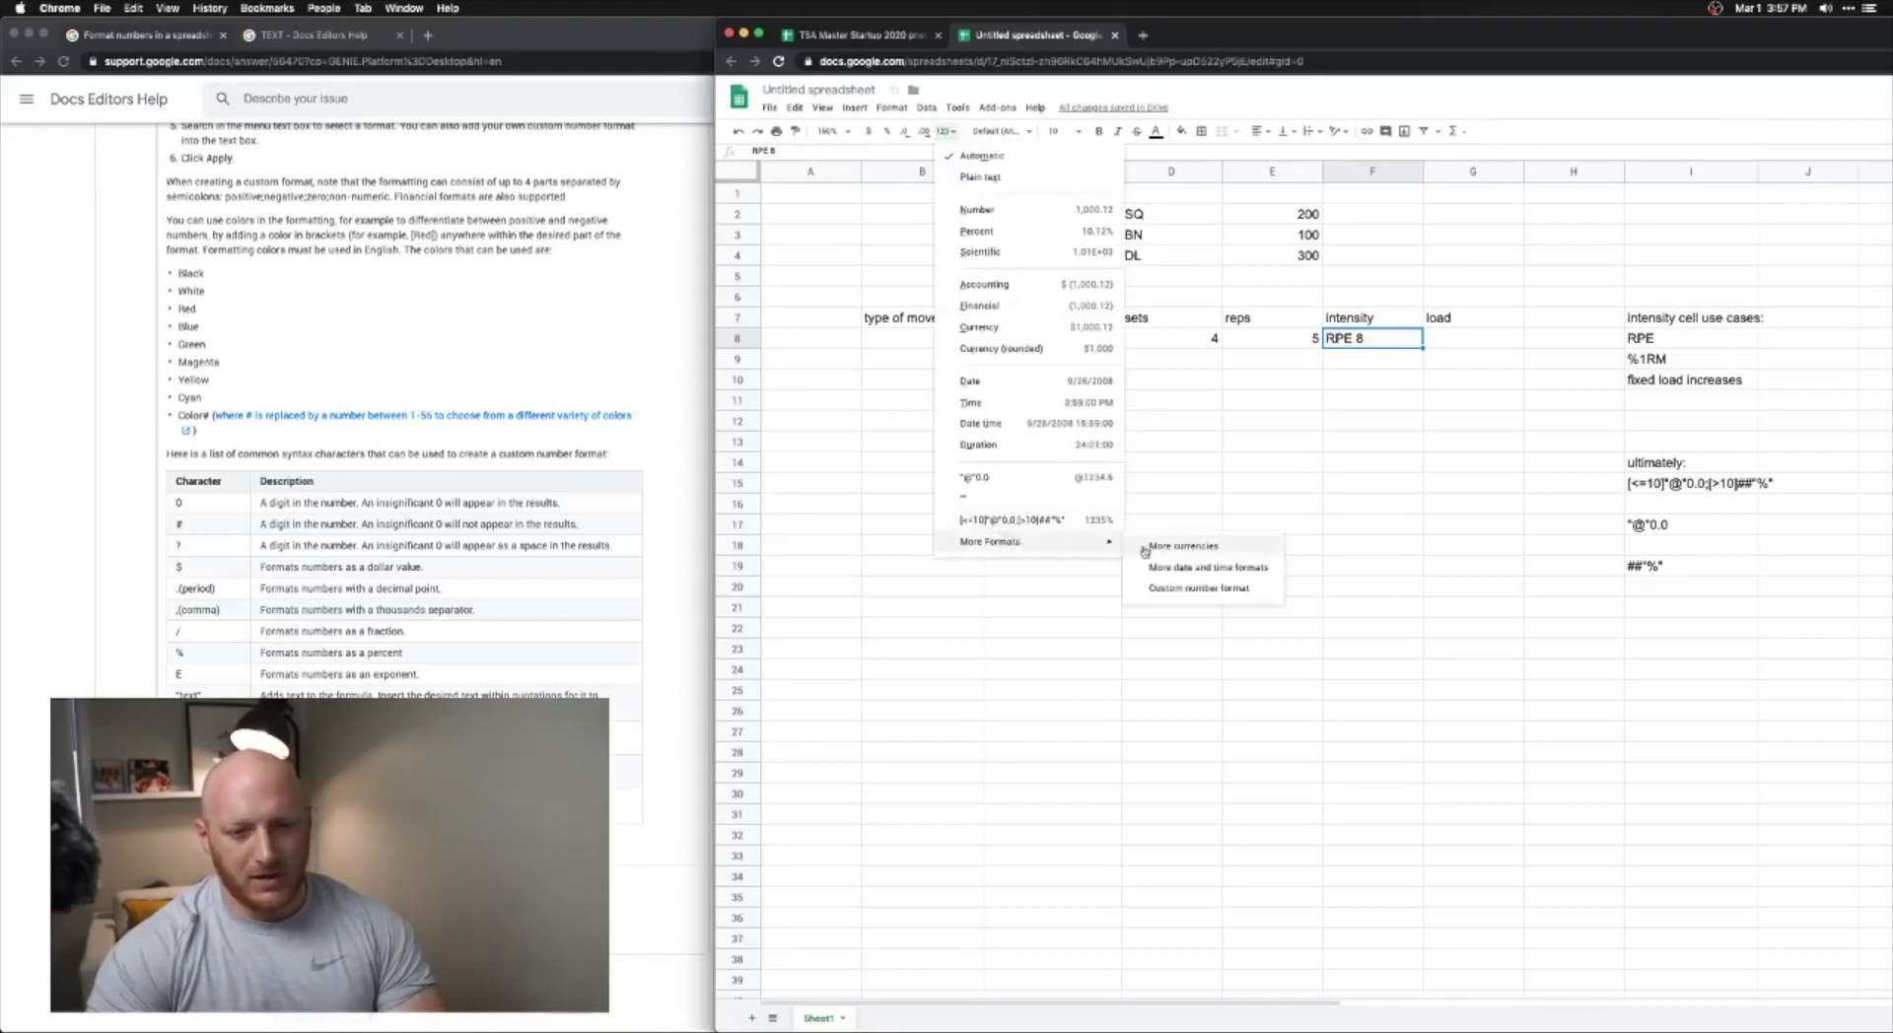
click(1200, 595)
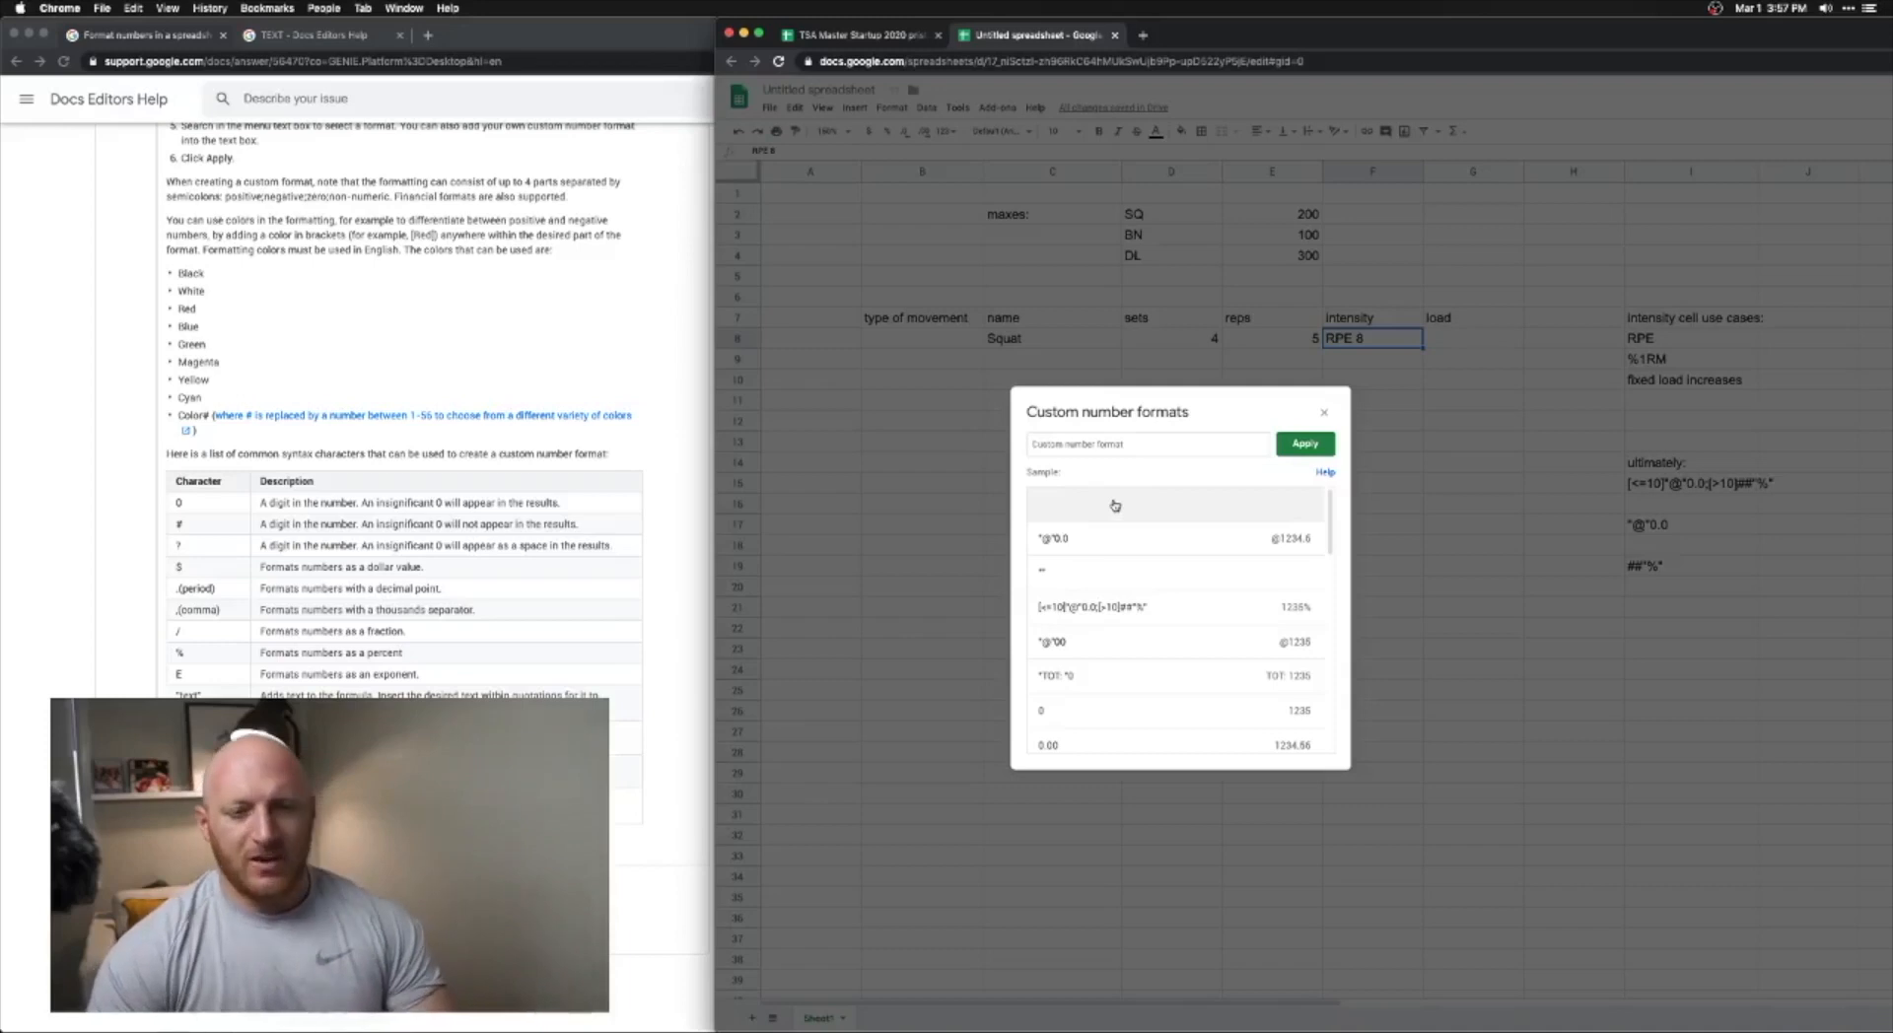
text(1)
text(@)
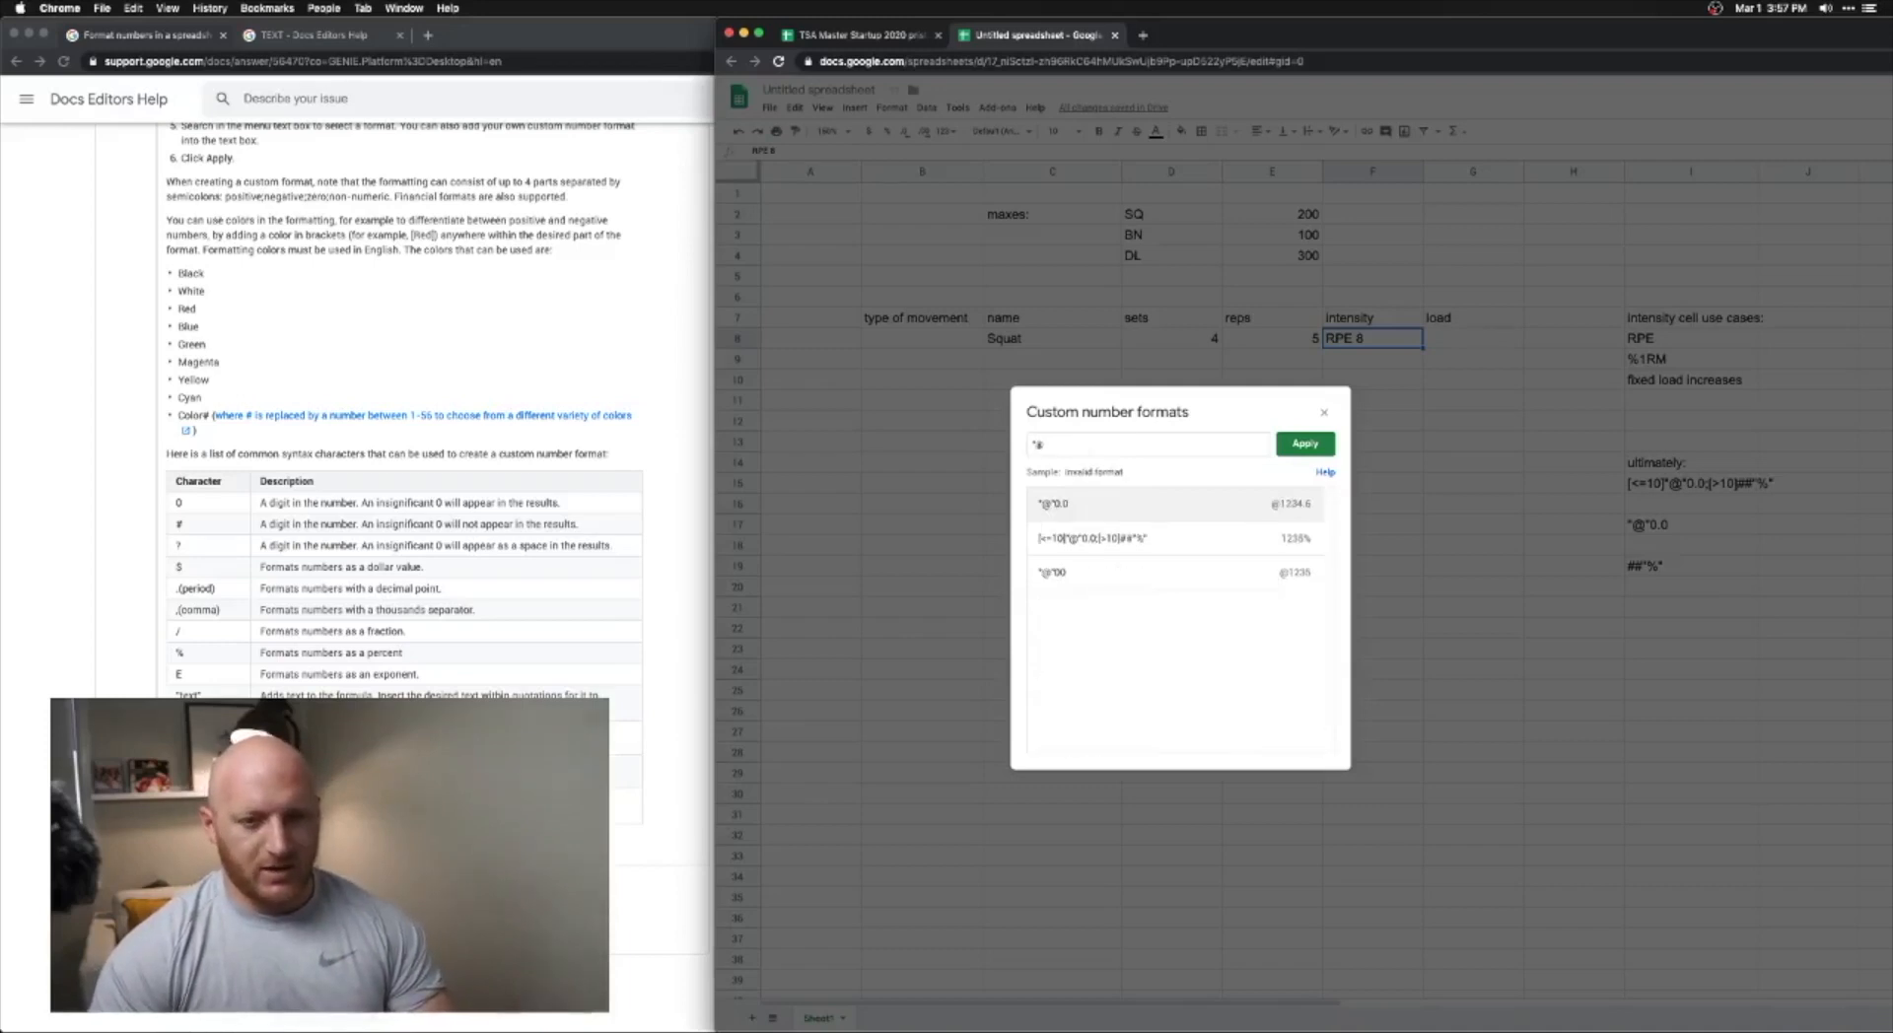
text(1)
key(BackSpace)
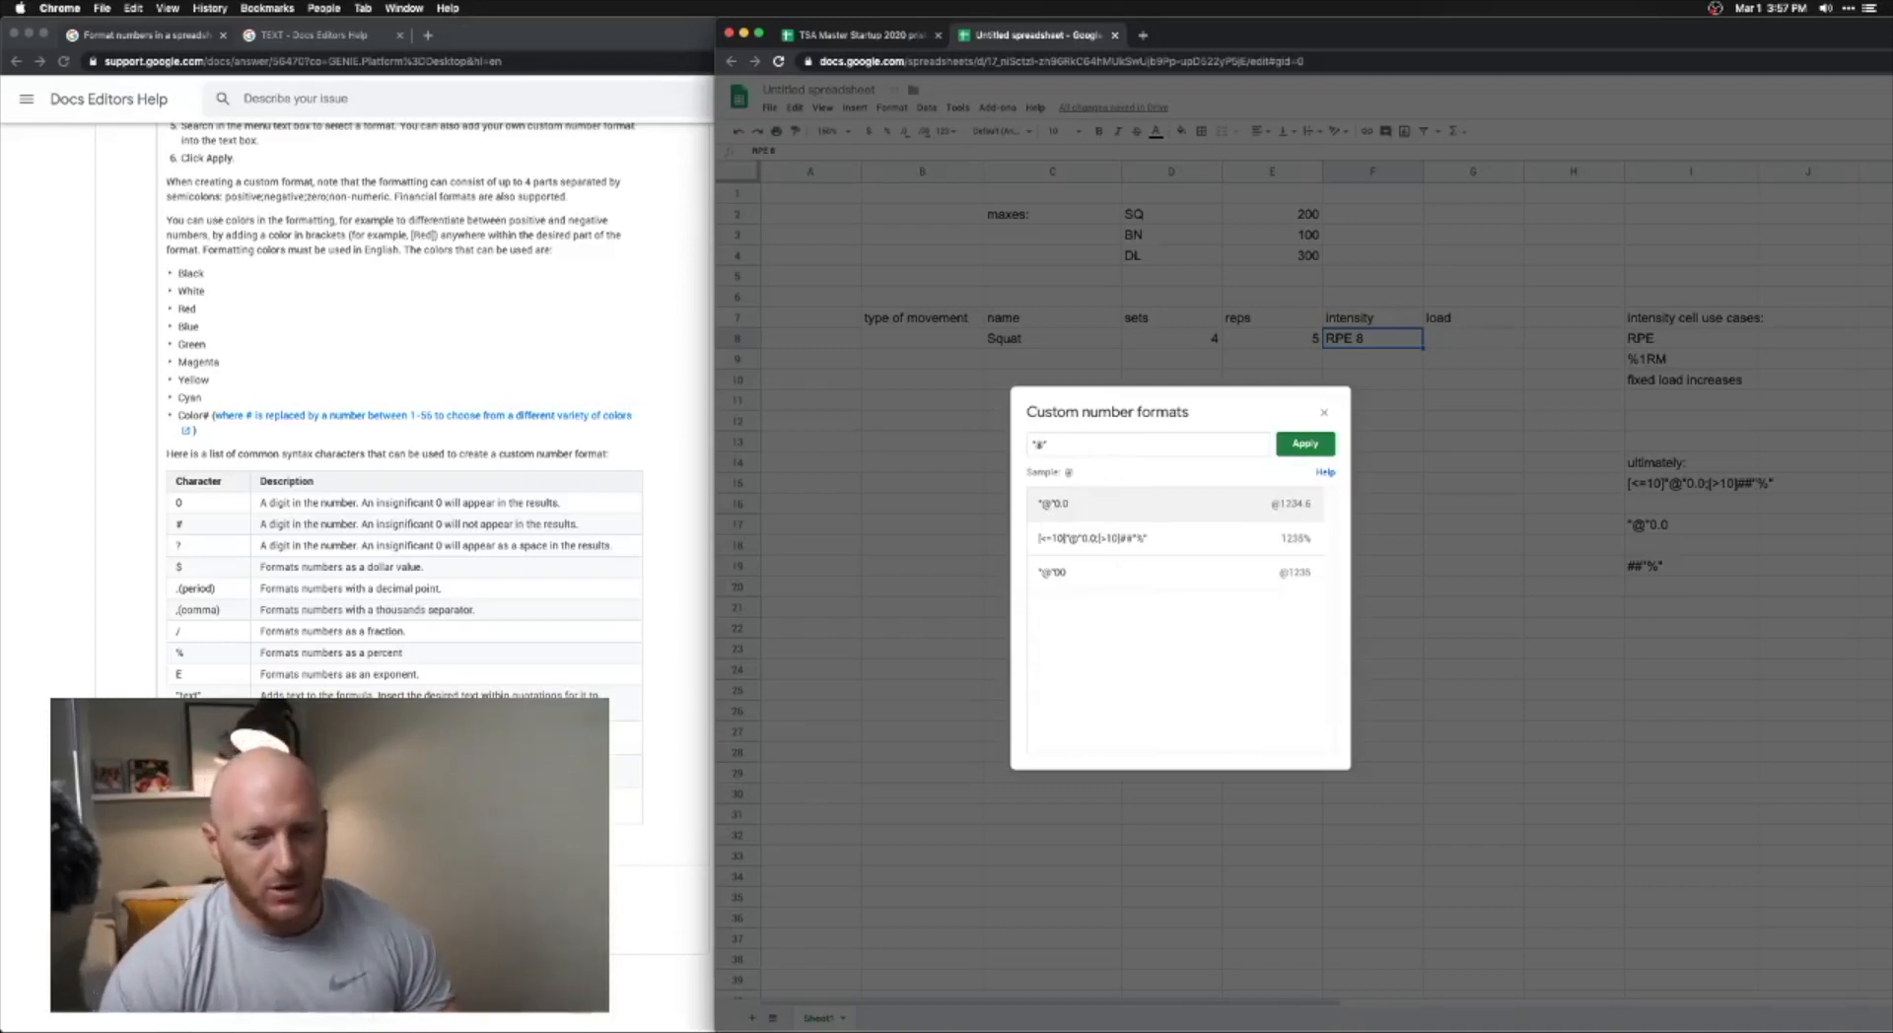
text(1)
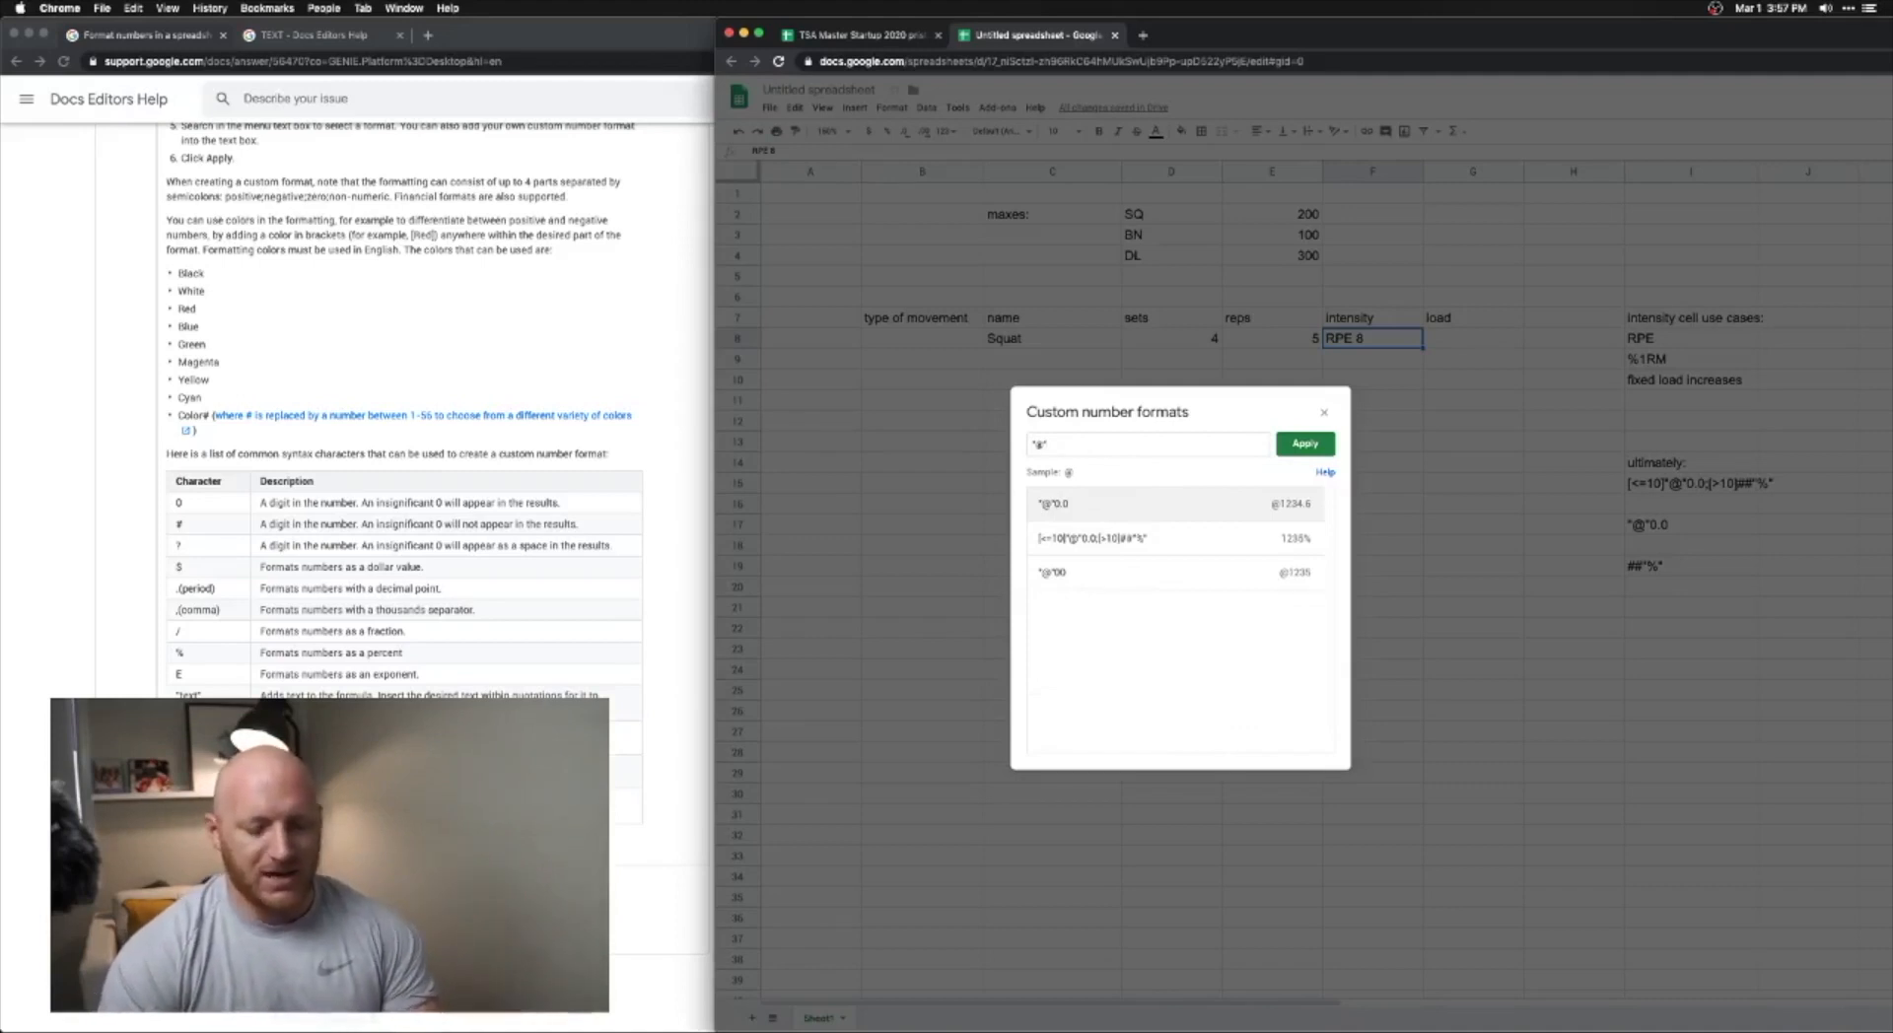
text(##)
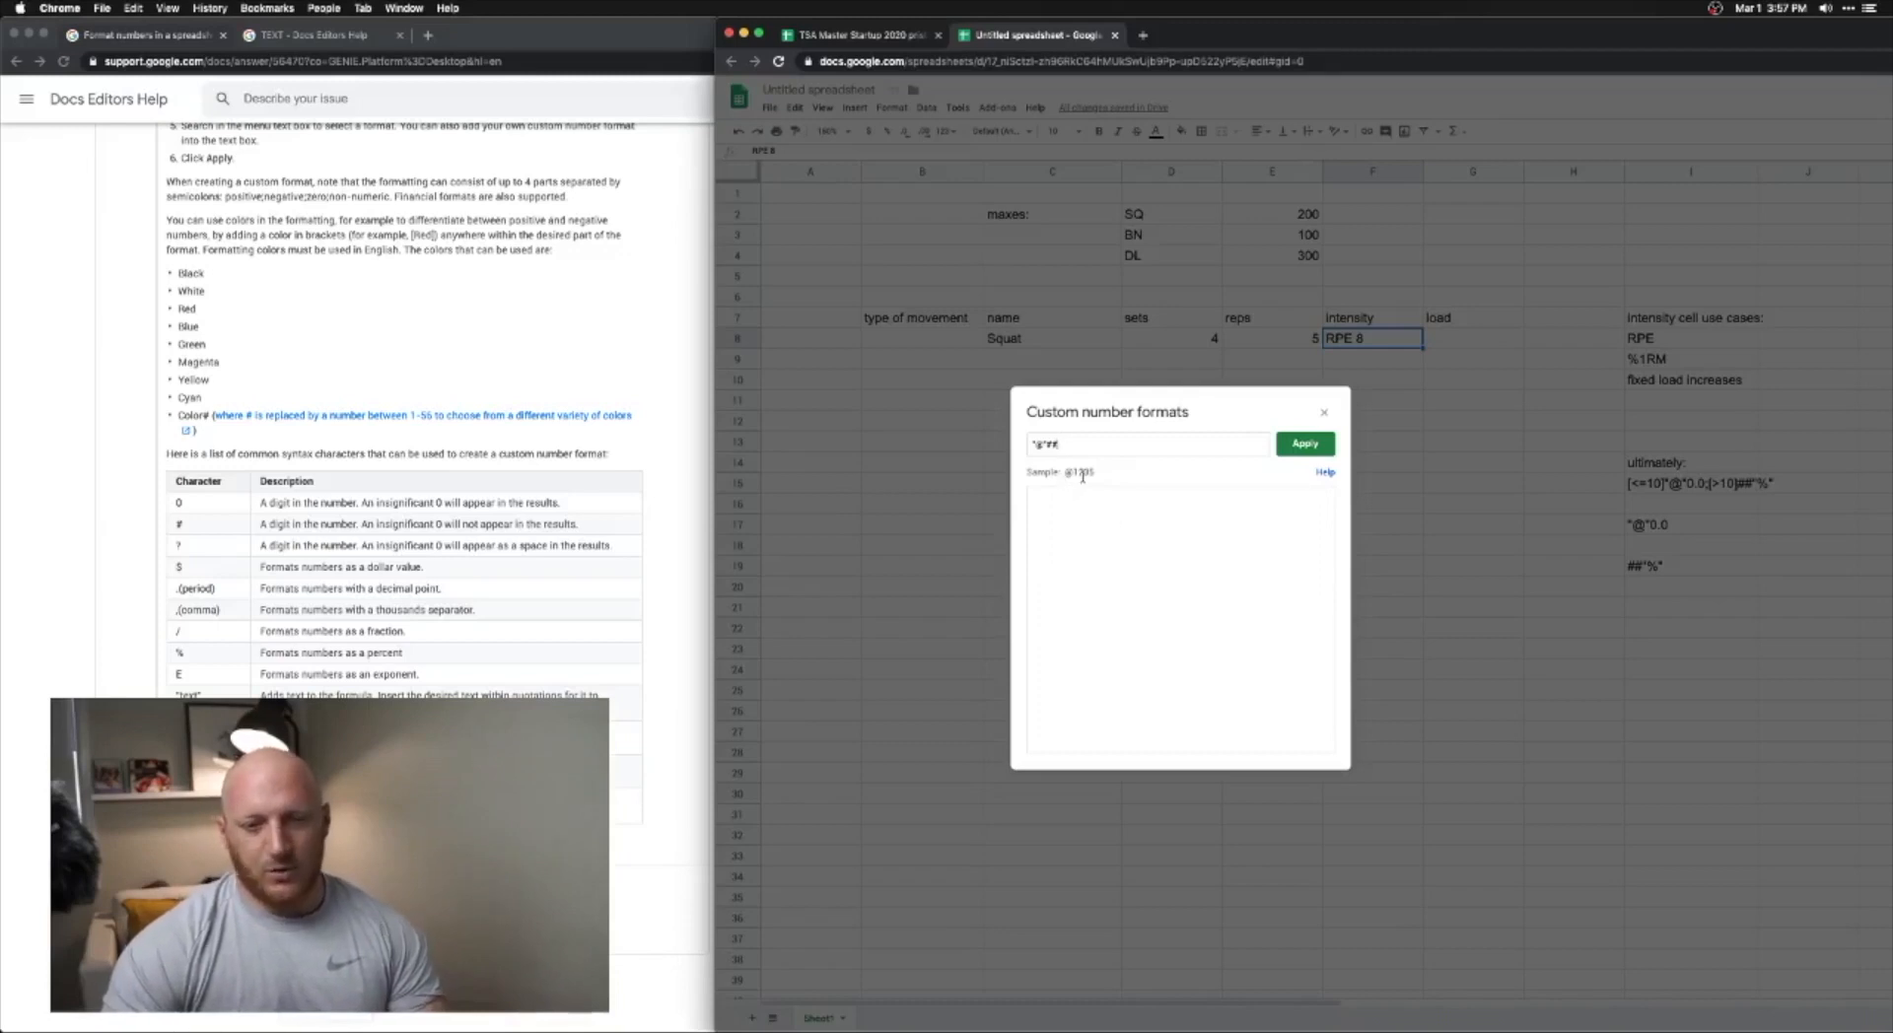
key(BackSpace)
key(BackSpace)
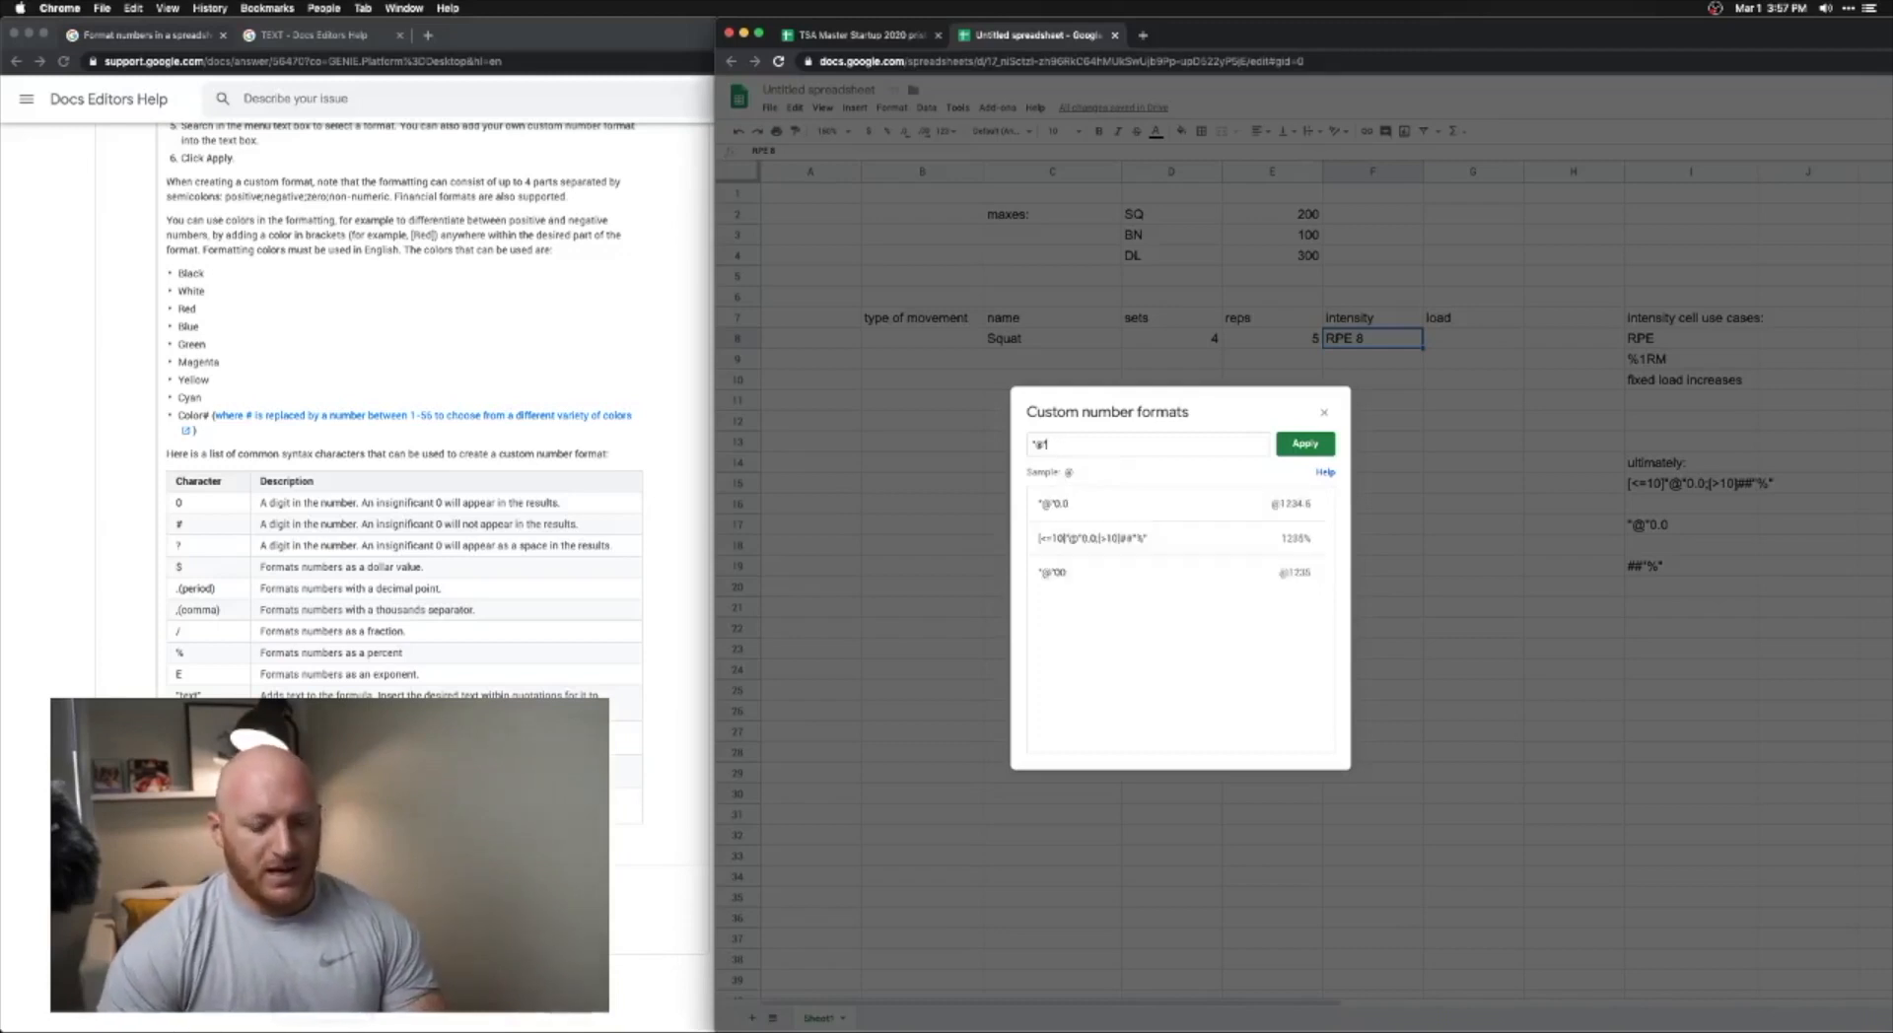
text("0.0)
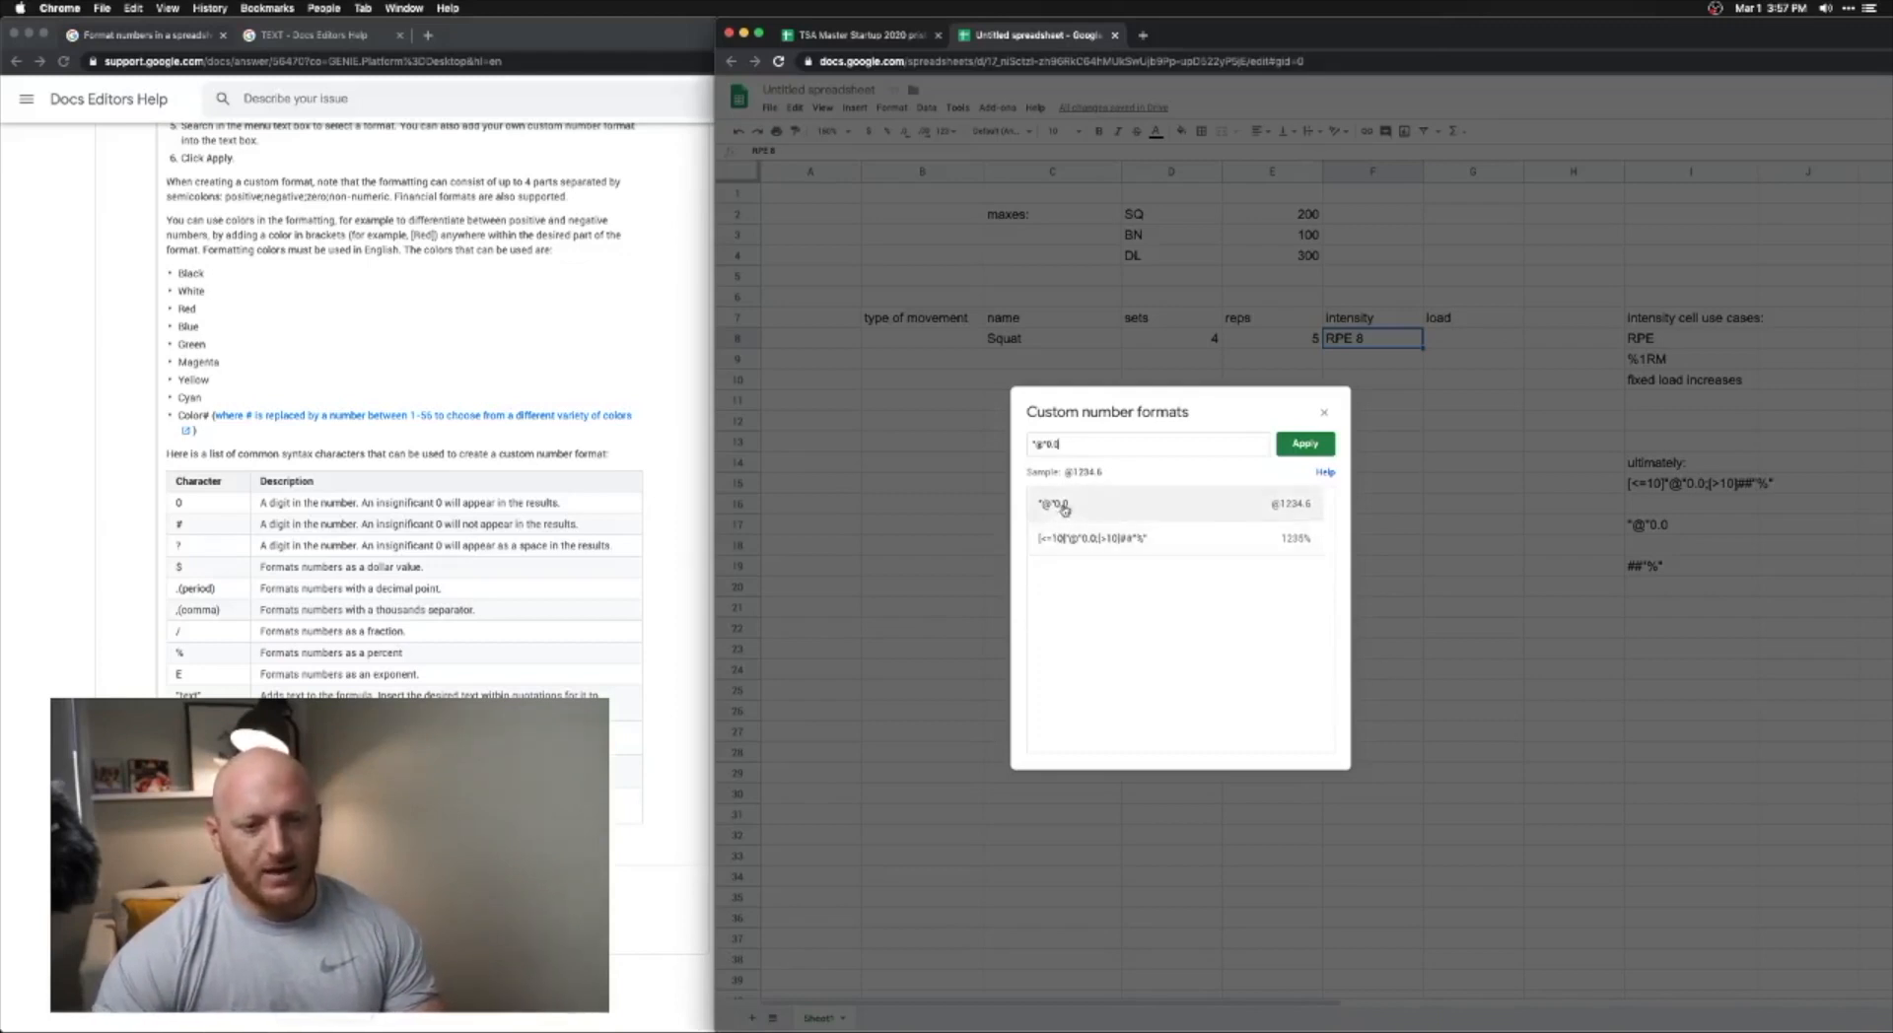
click(1314, 444)
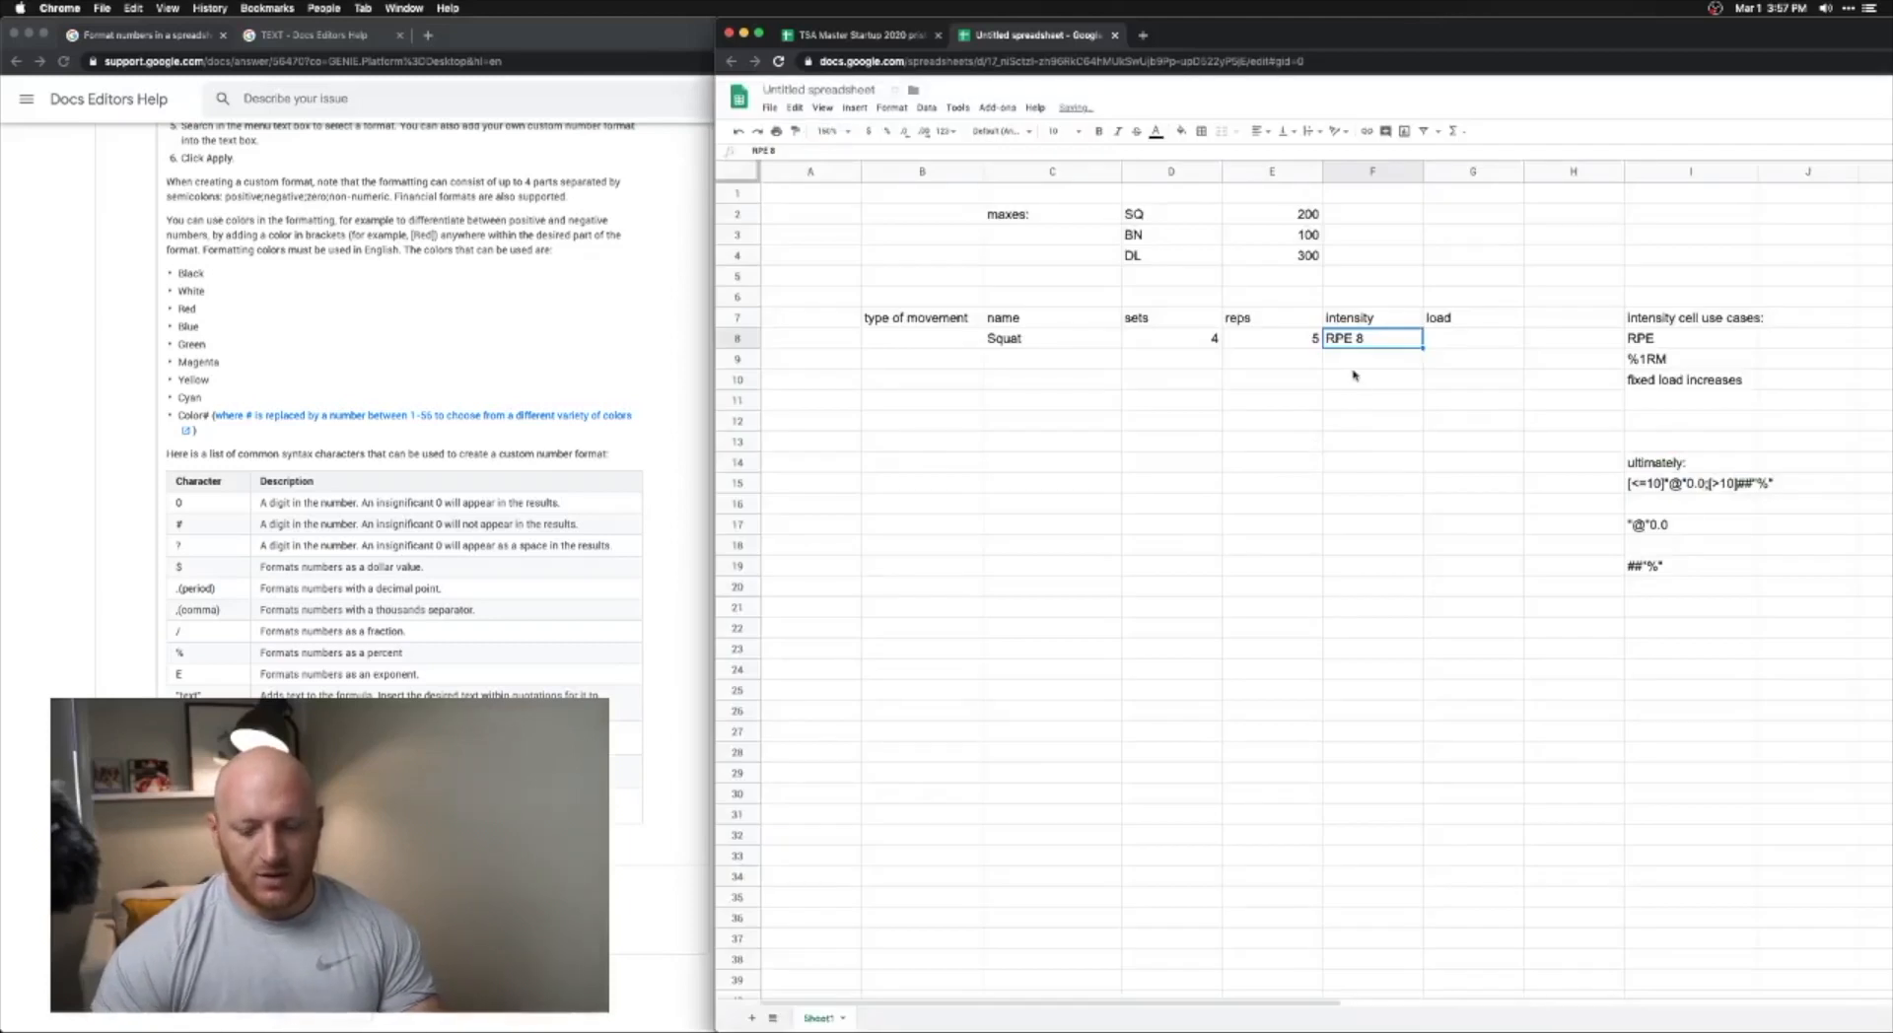
- Test the format by entering 8.5, 6, 6.5 and 85 in turn in the intensity cell F8
text(8.5)
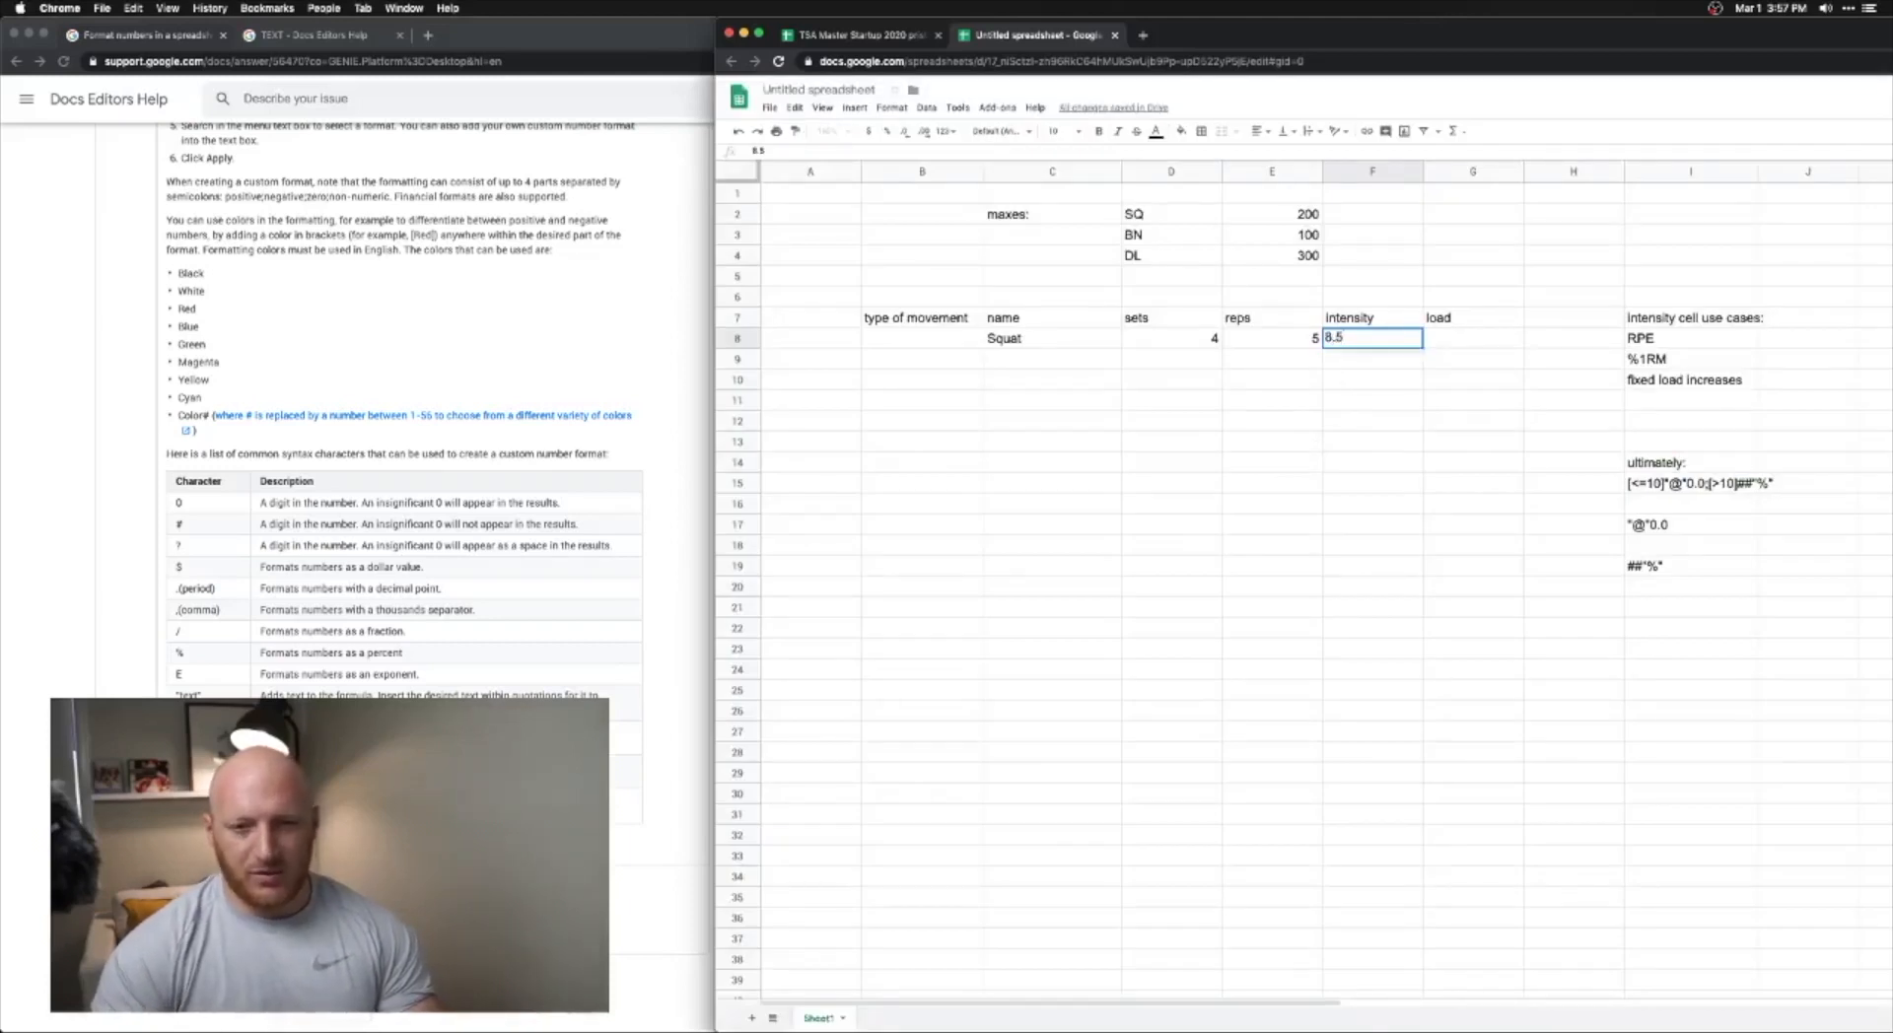
key(Return)
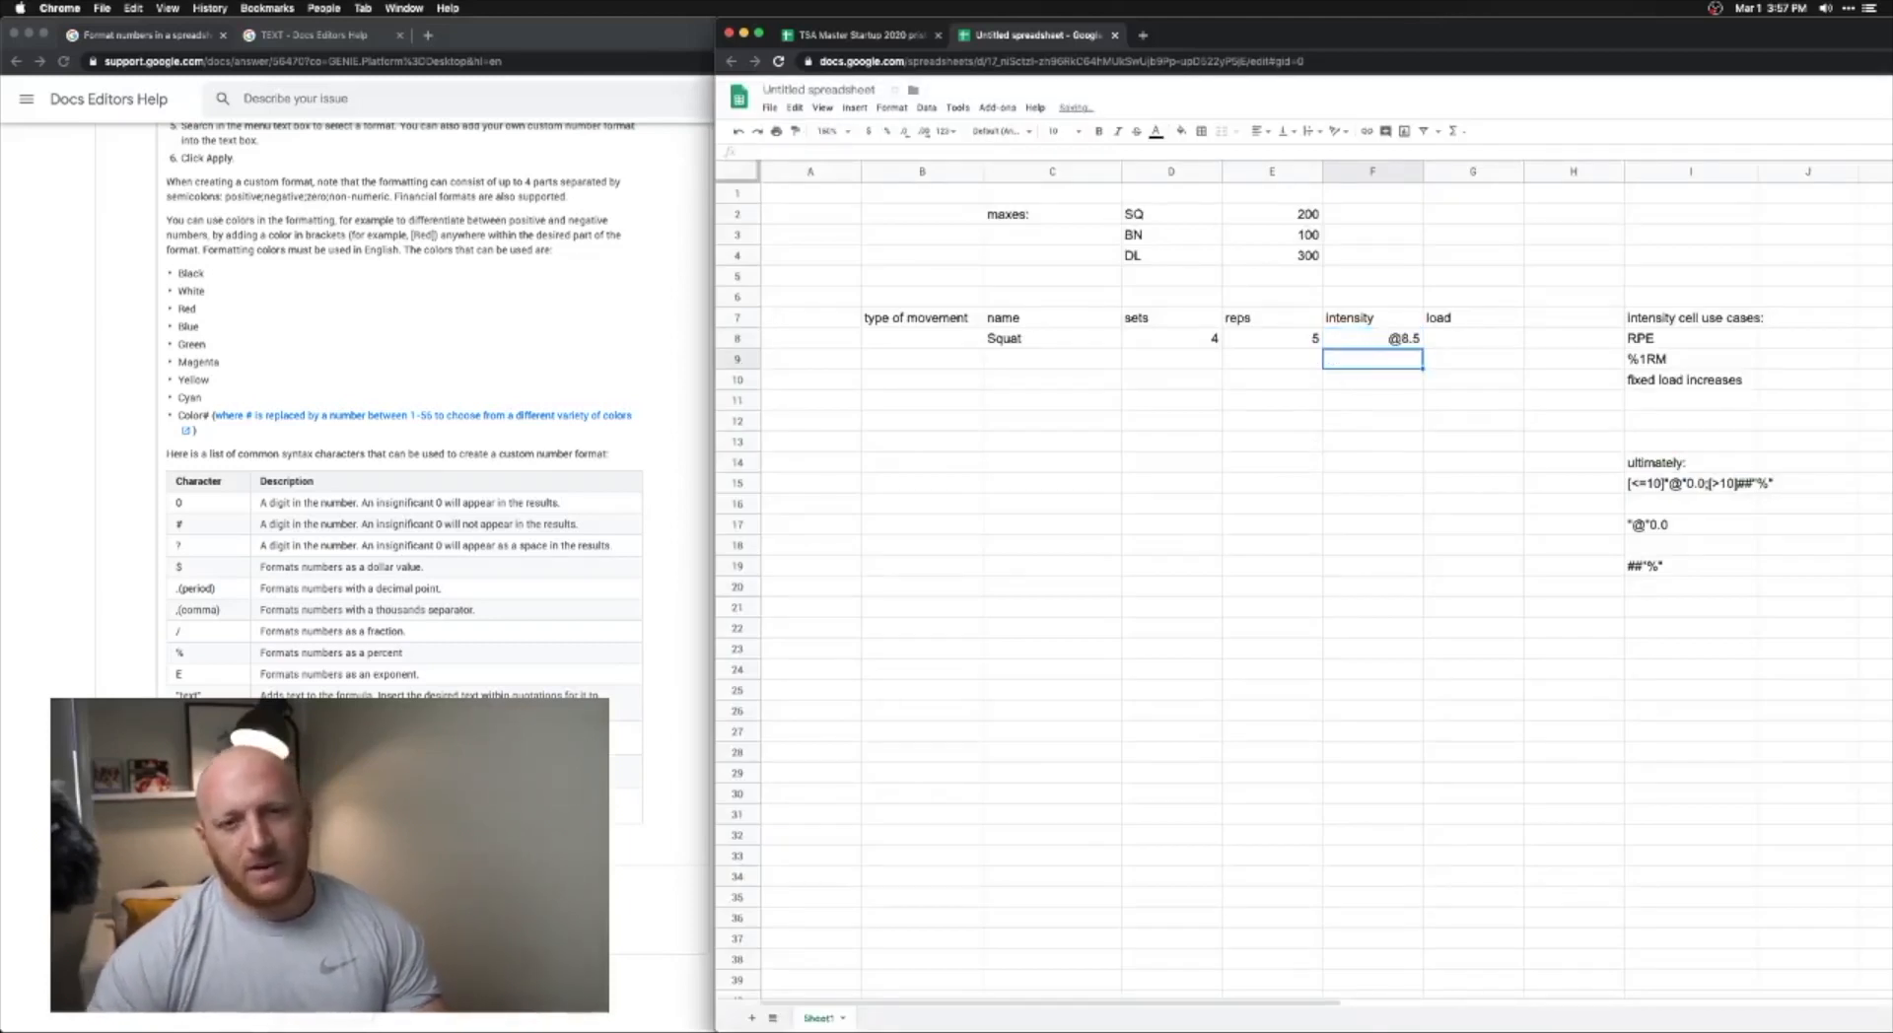
key(Up)
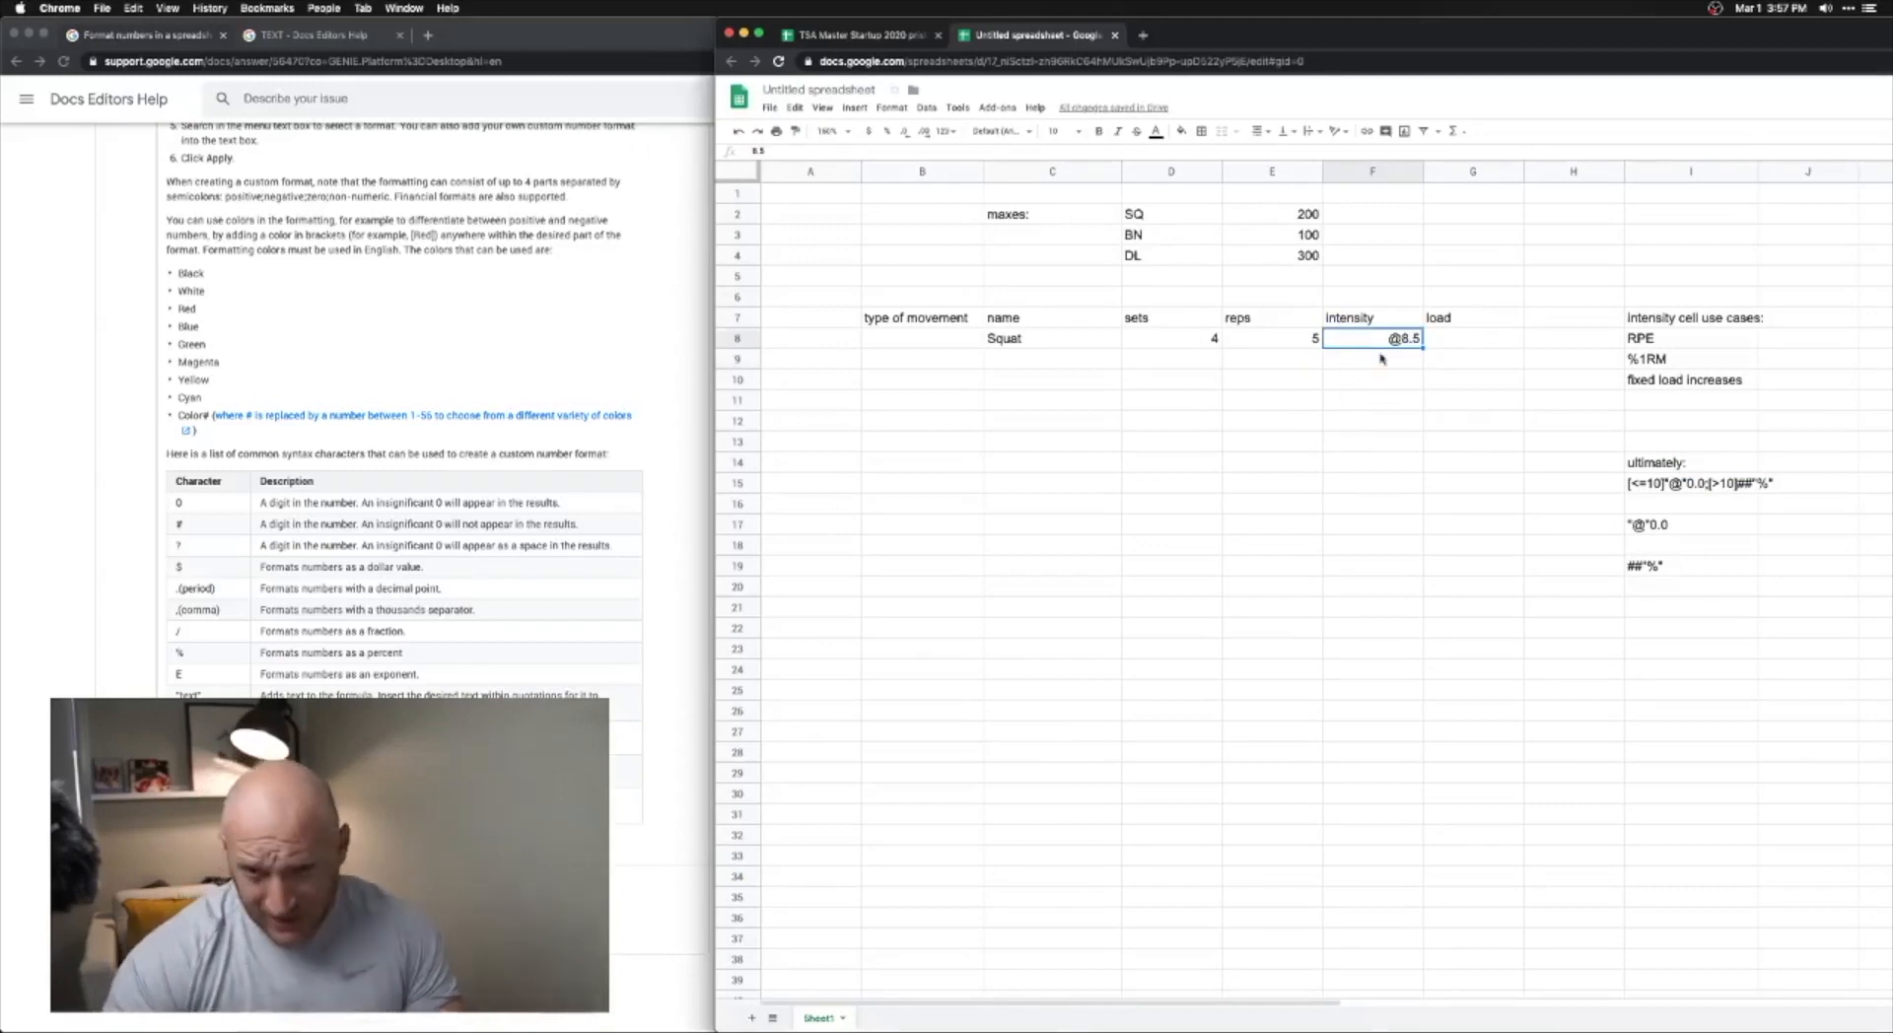
text(6)
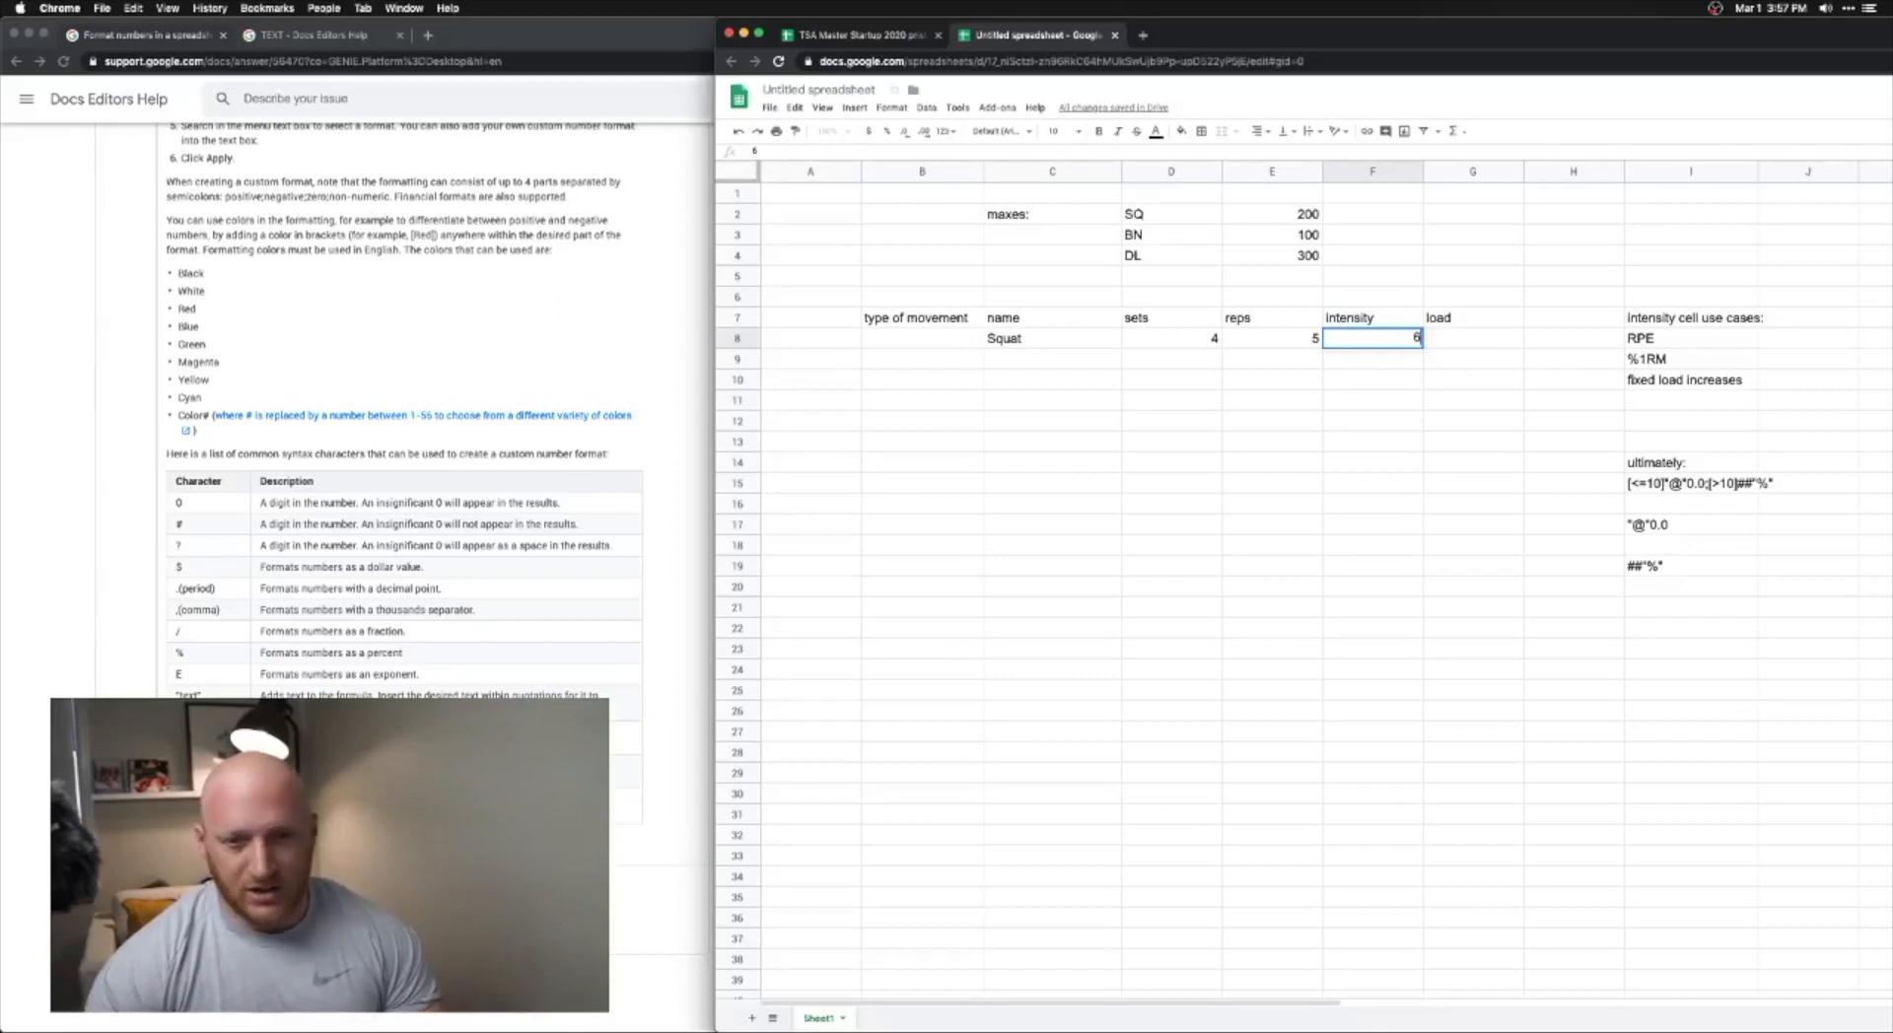
key(Return)
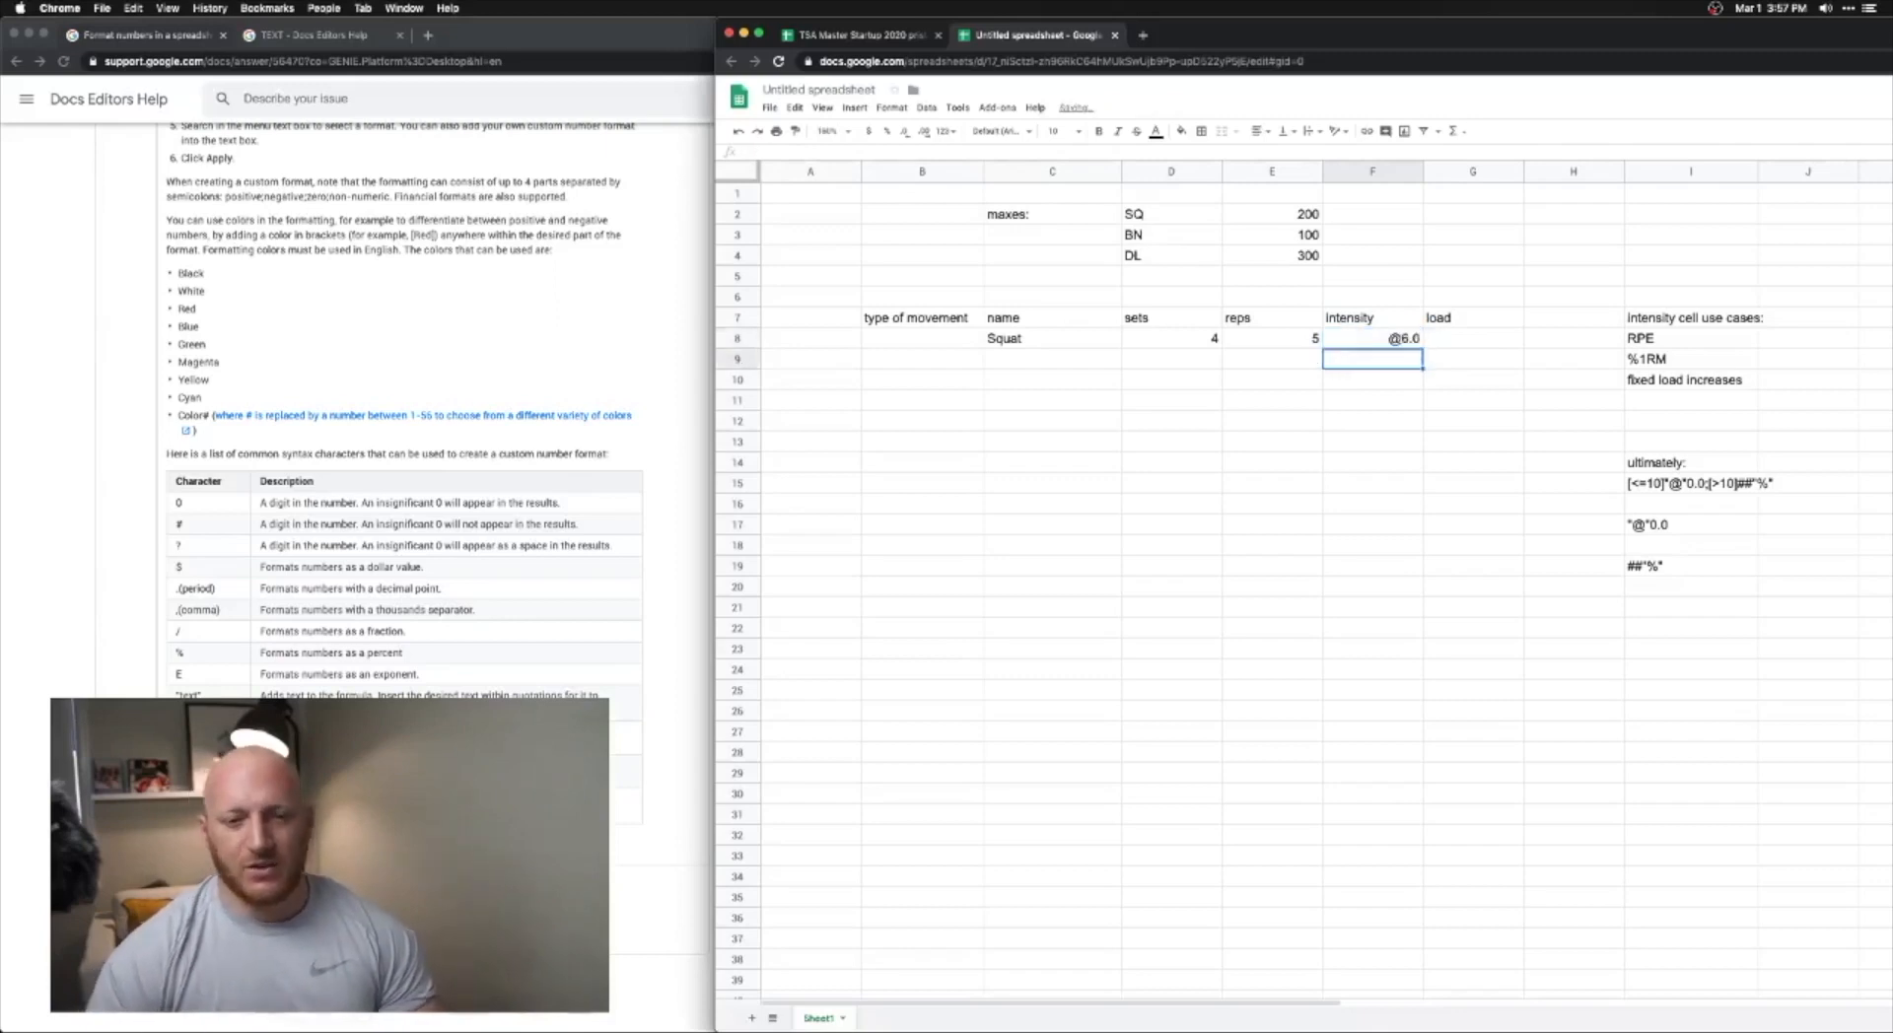
key(Up)
text(6.5)
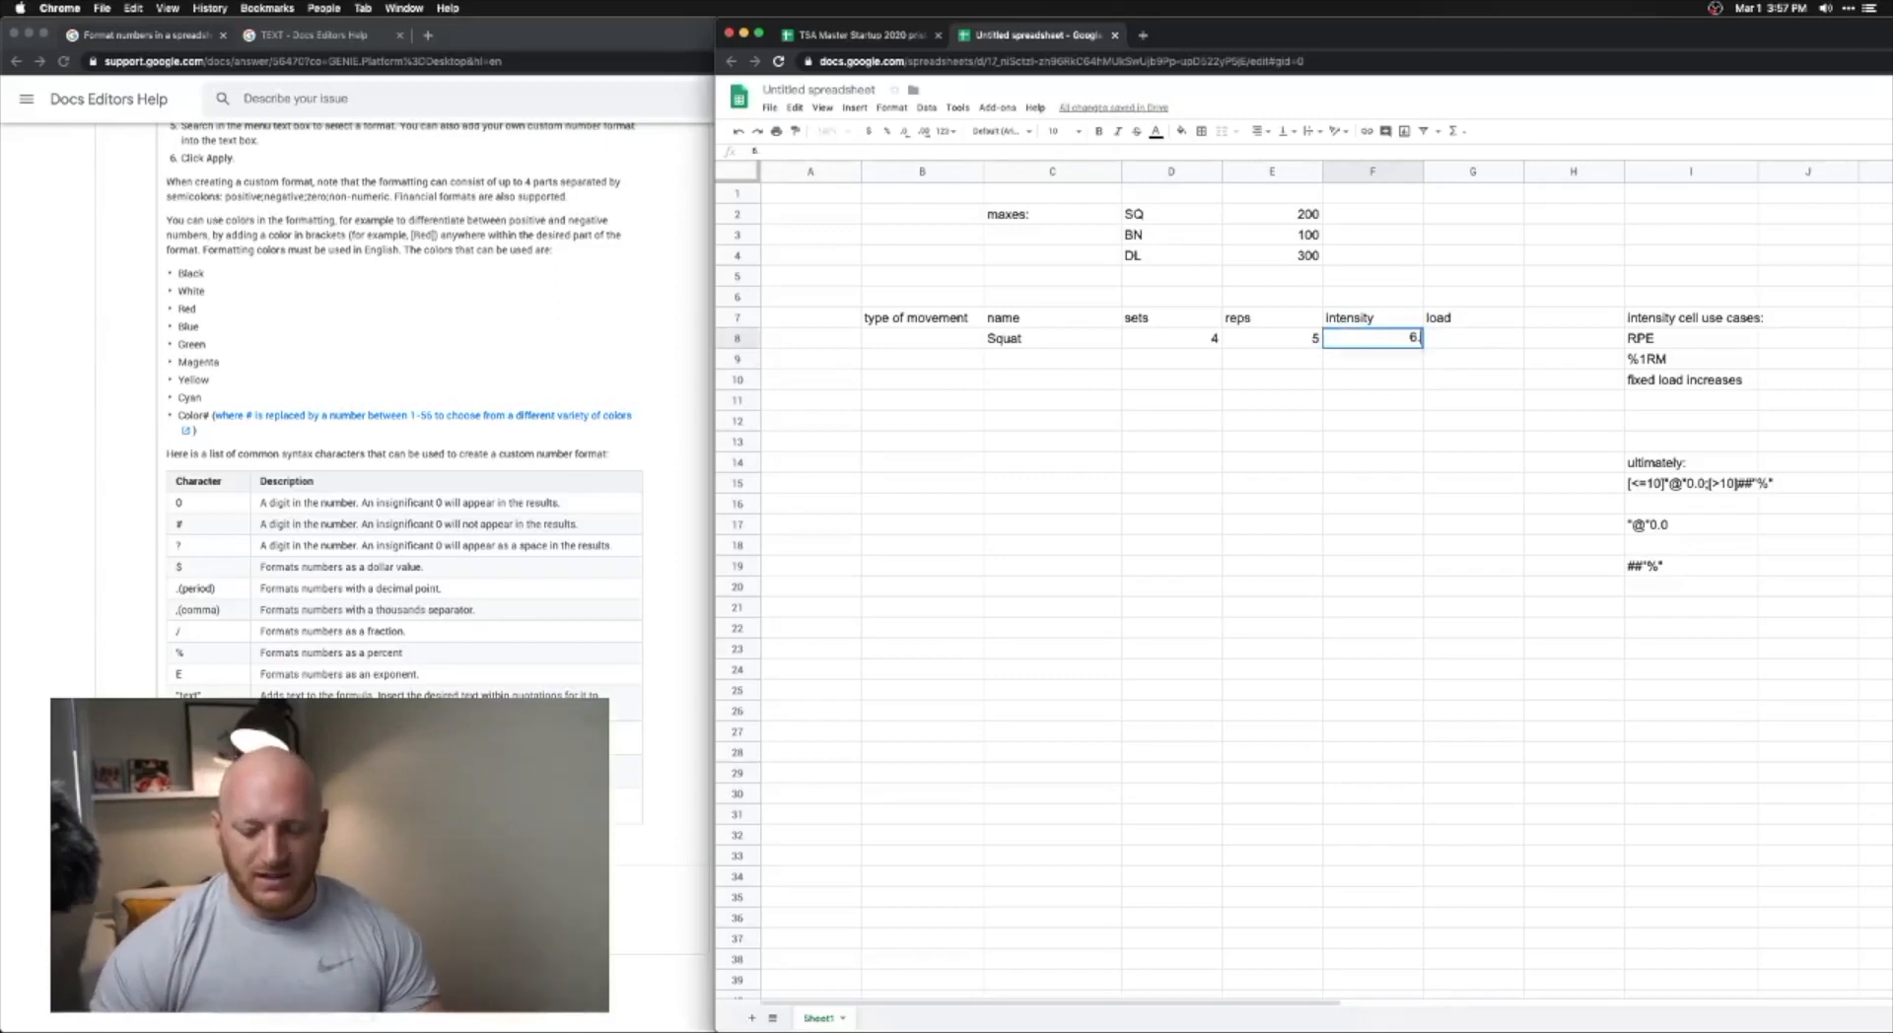
key(Return)
key(Up)
text(85)
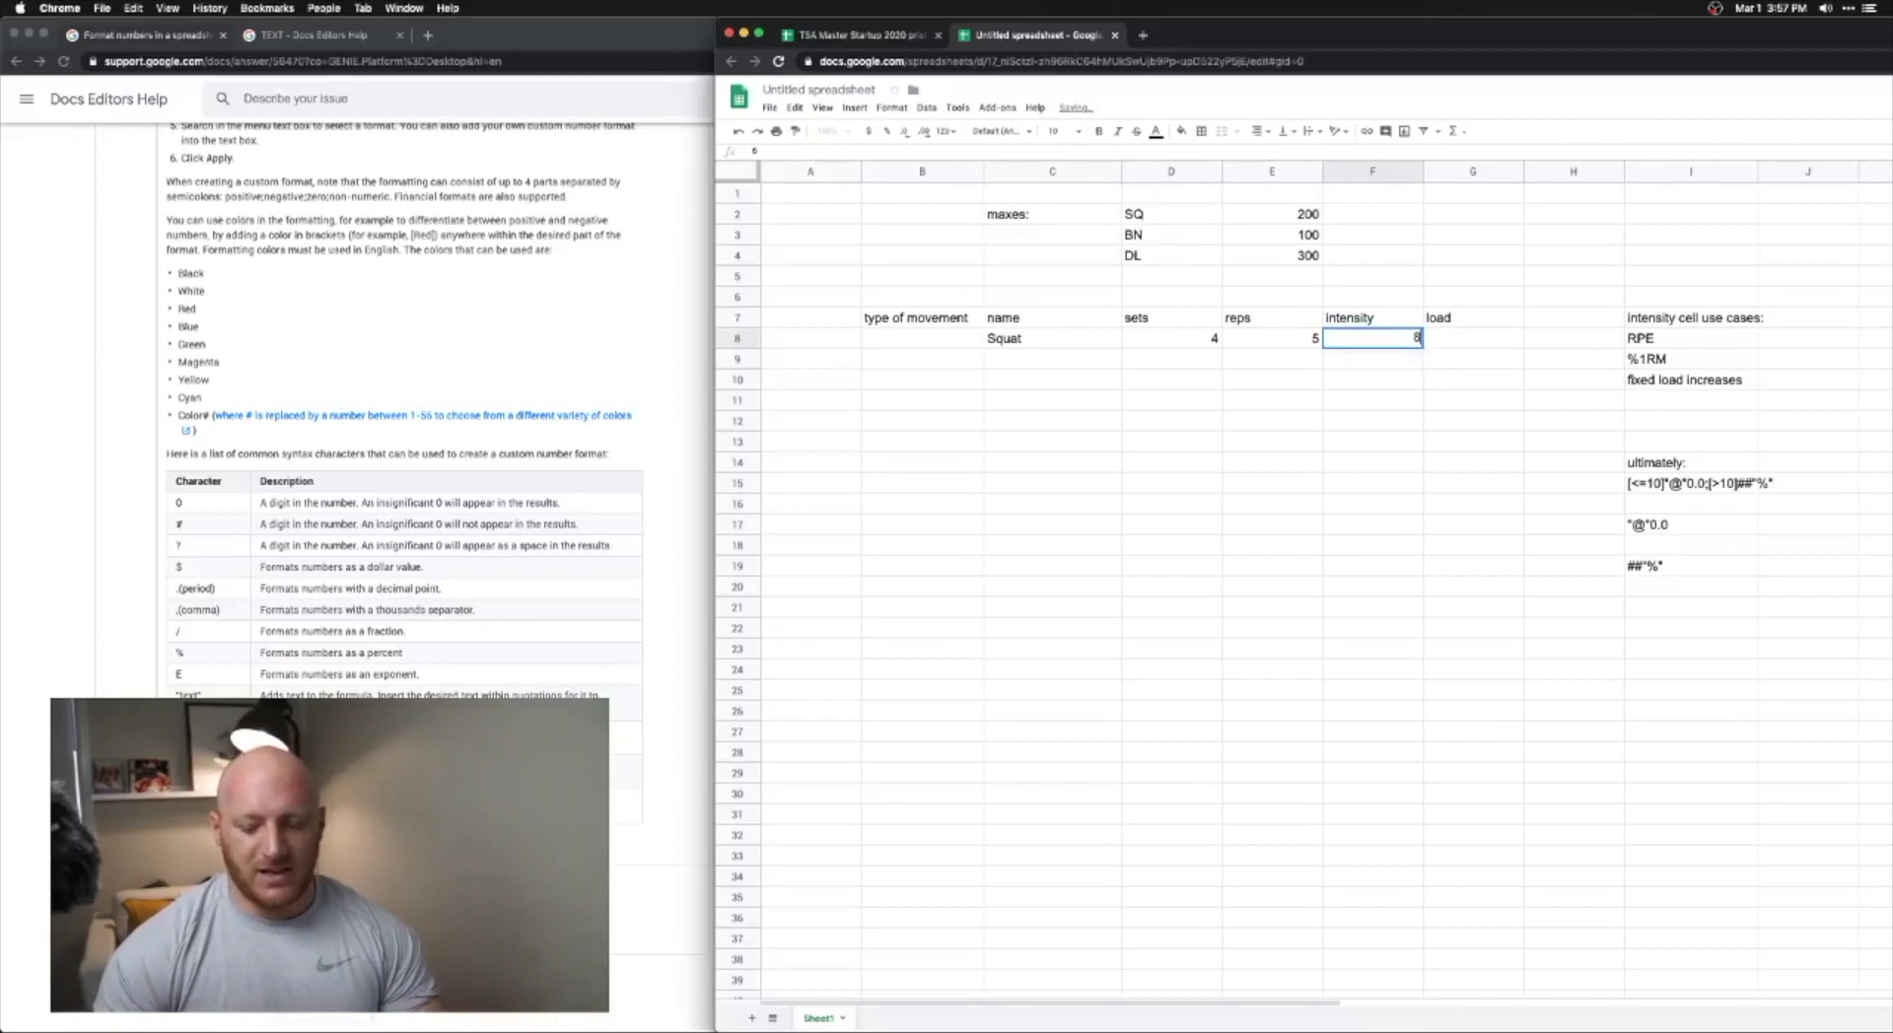
key(Return)
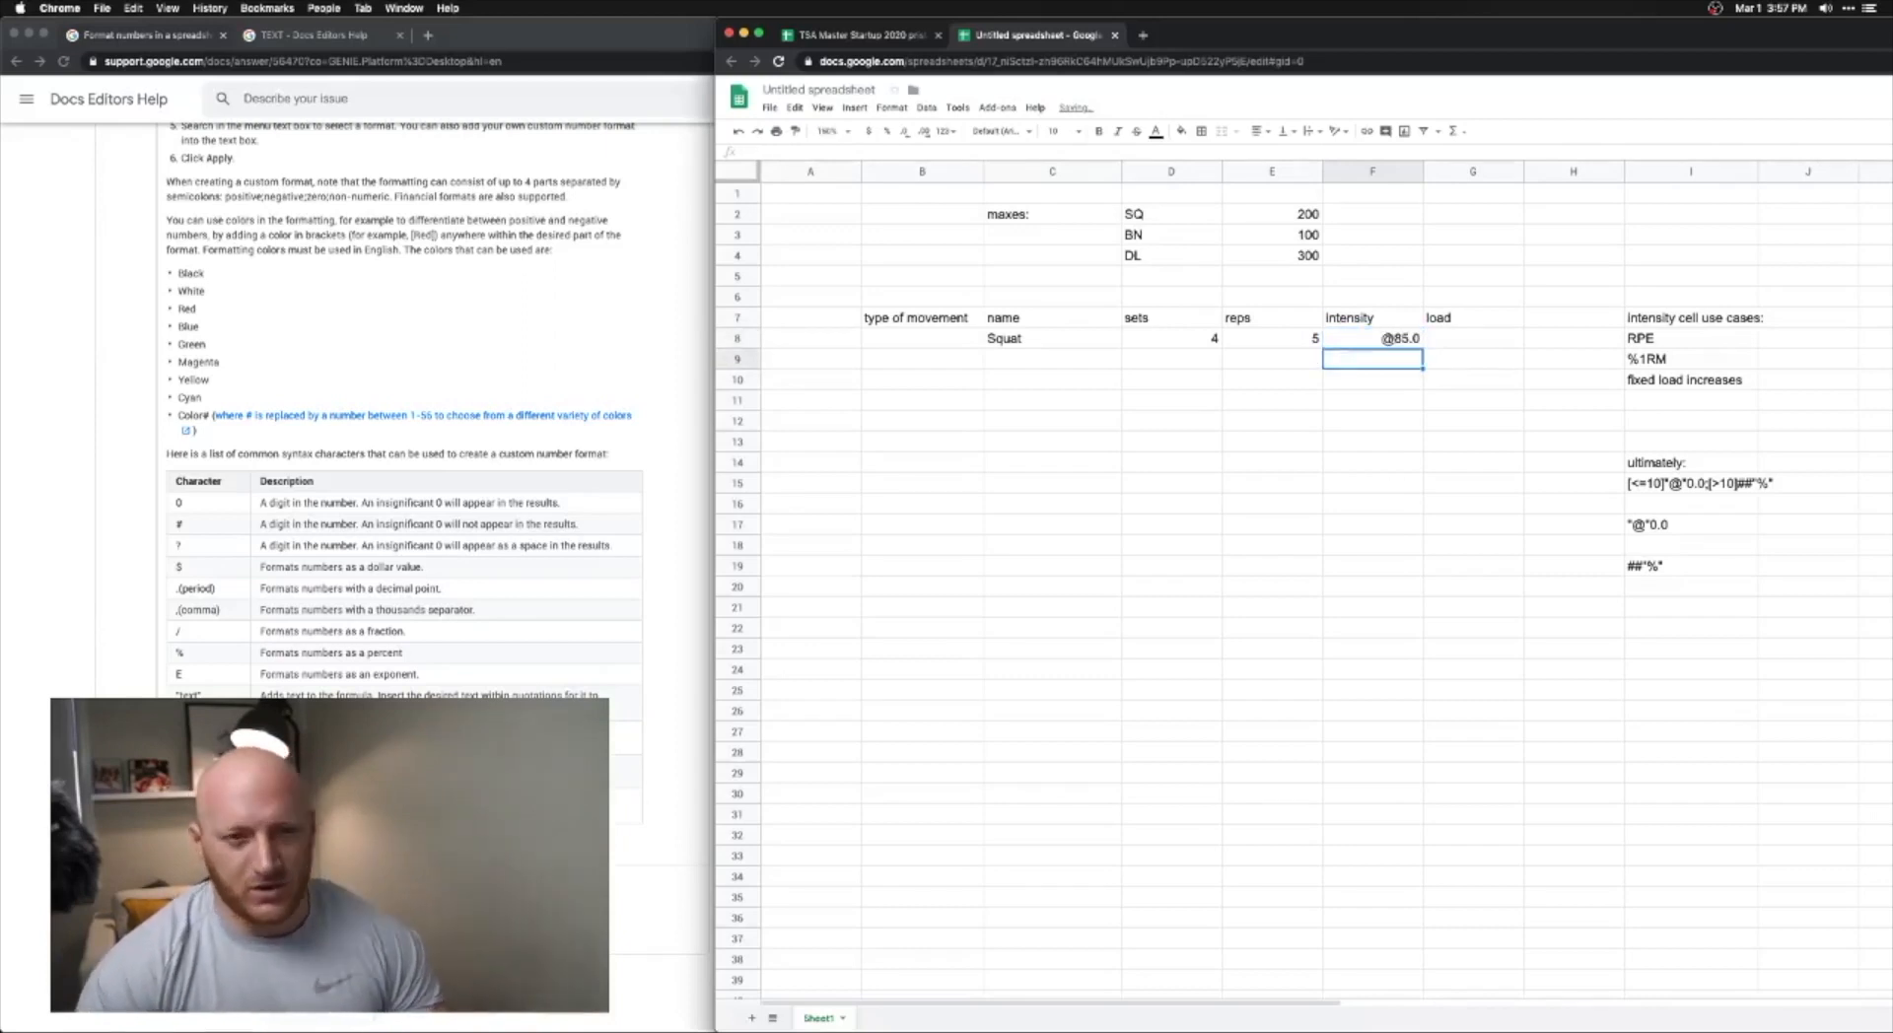
key(Up)
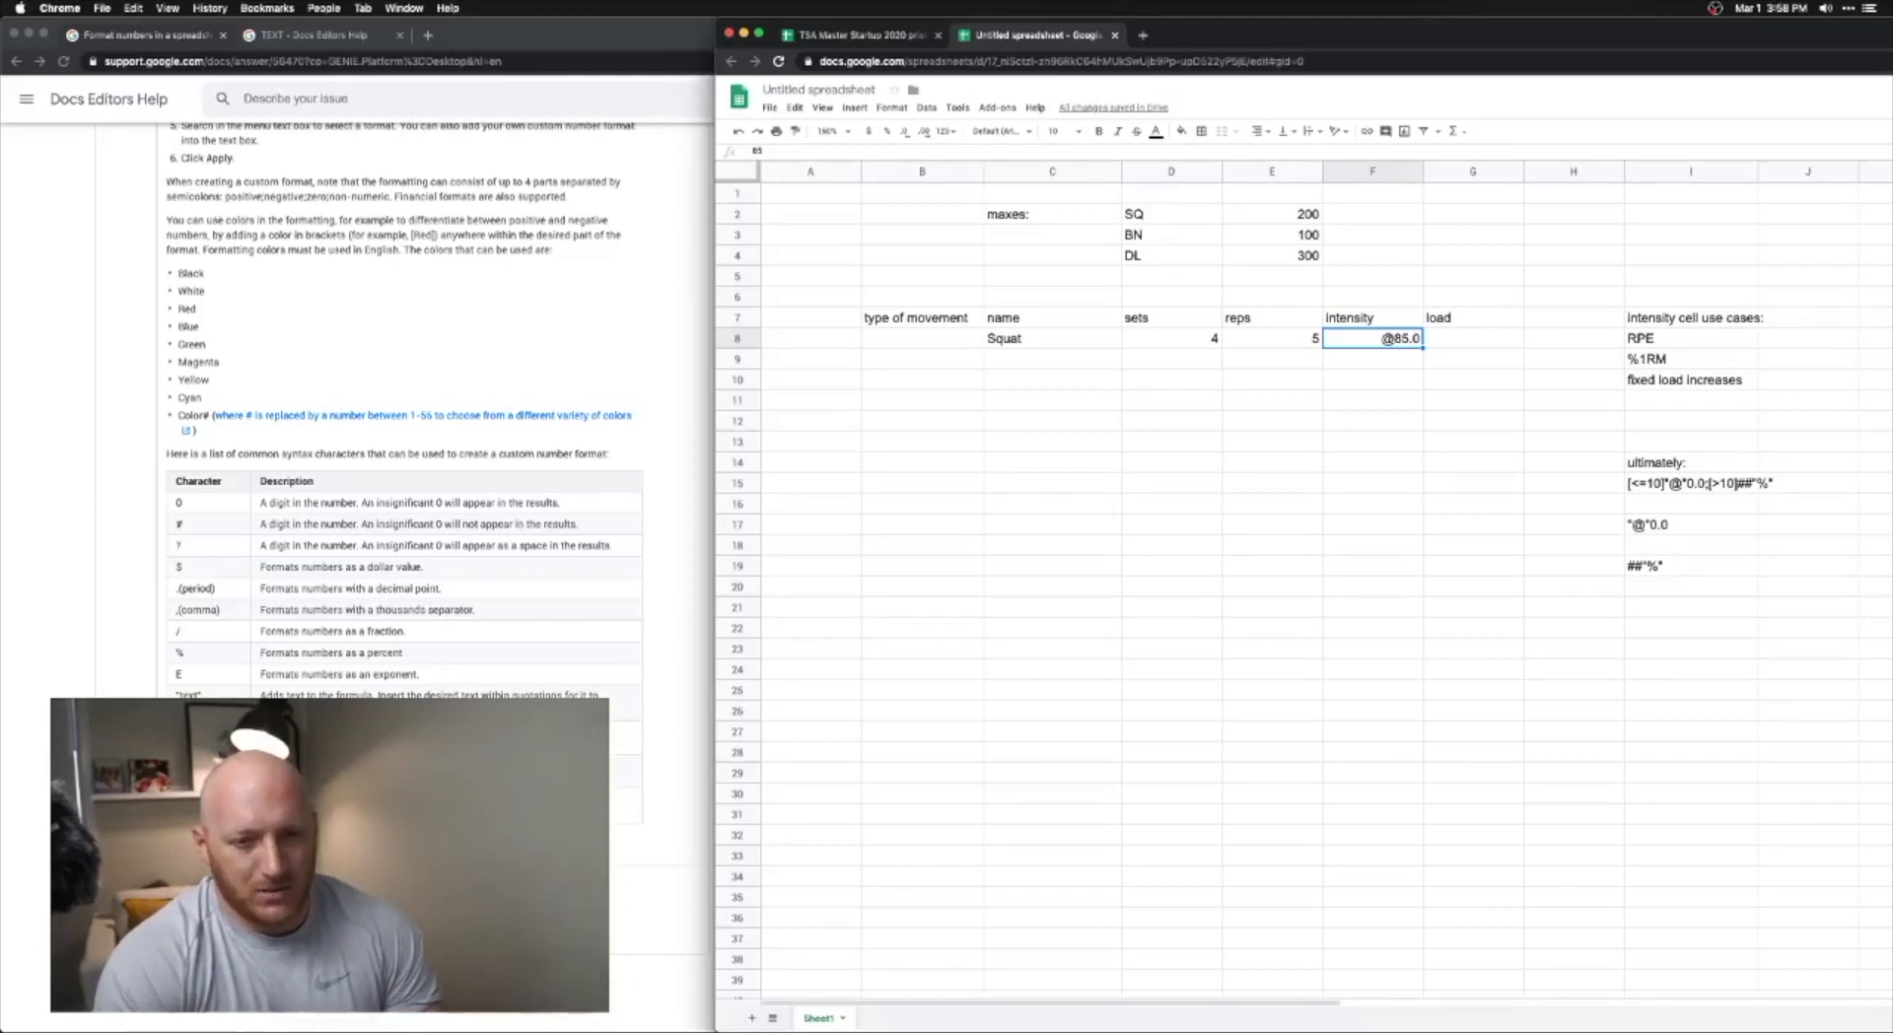
- Enlarge the sheet view and examine the combined format string [<=10]"@"0.0;[>10]##"%" in cell I15
click(1654, 490)
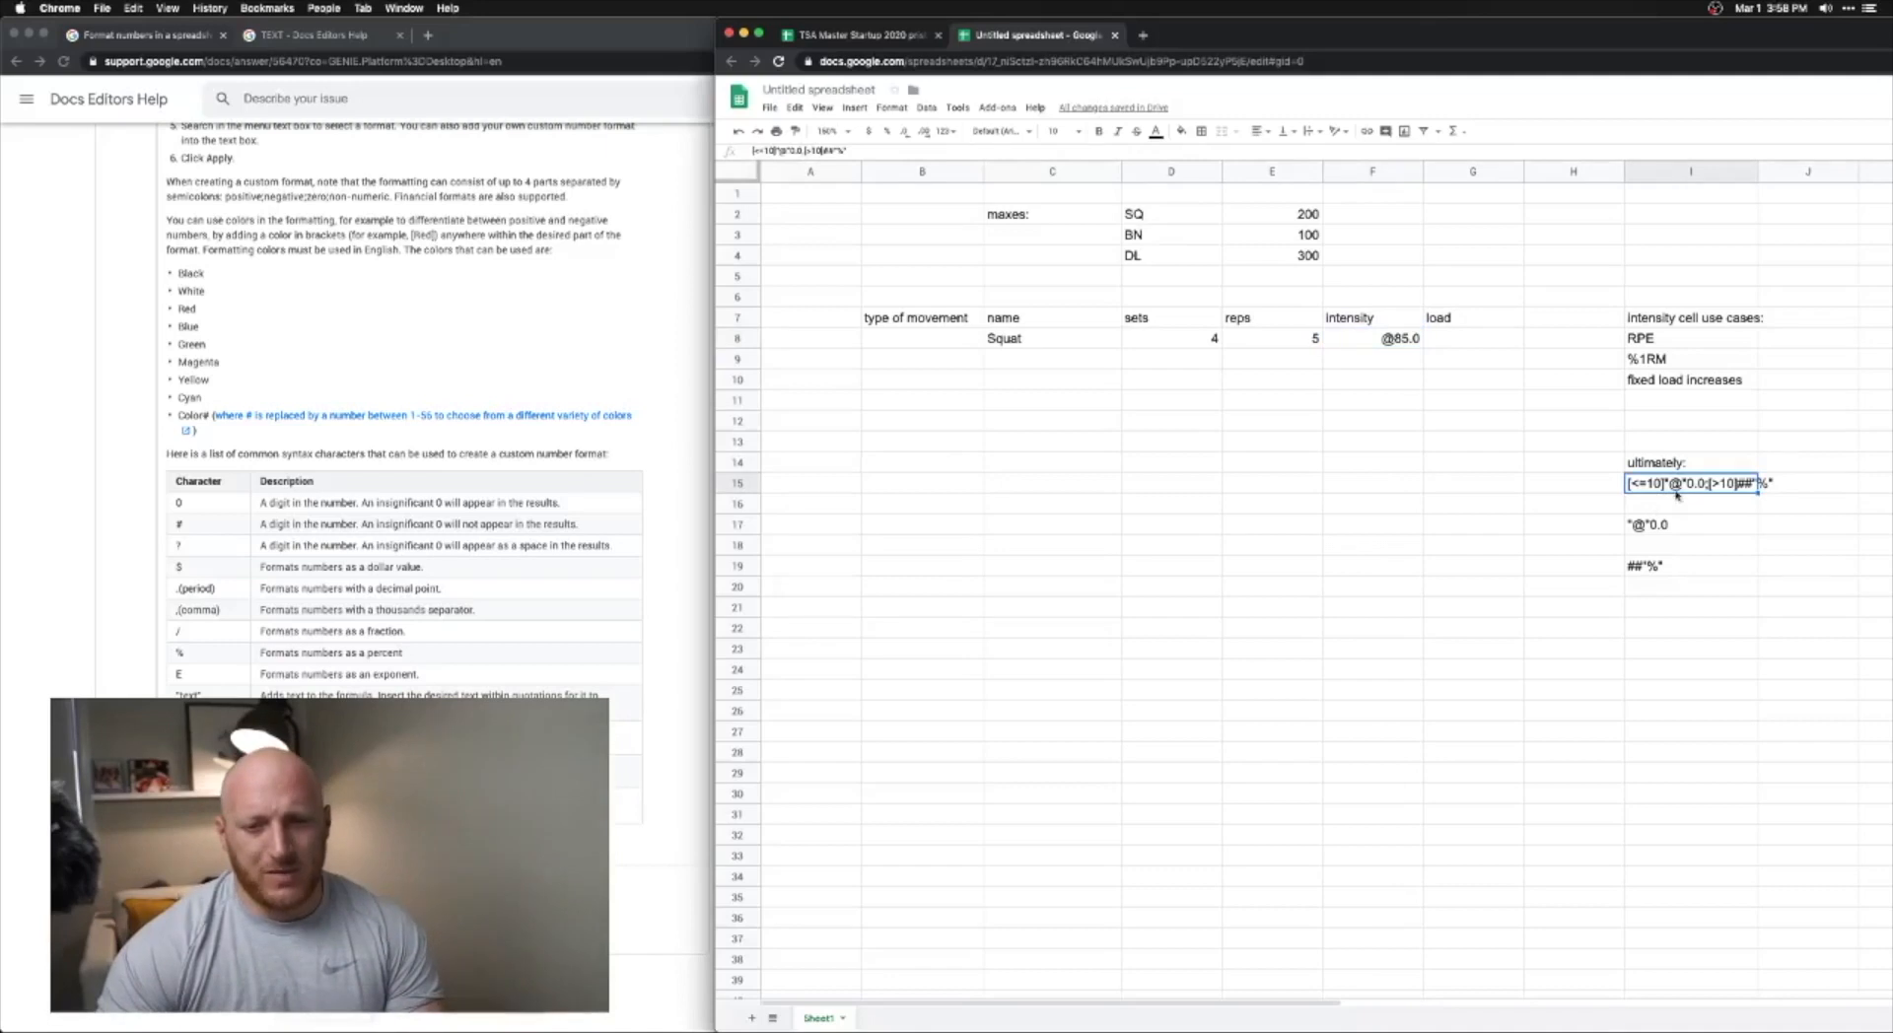
scroll(1502, 532, right, 5)
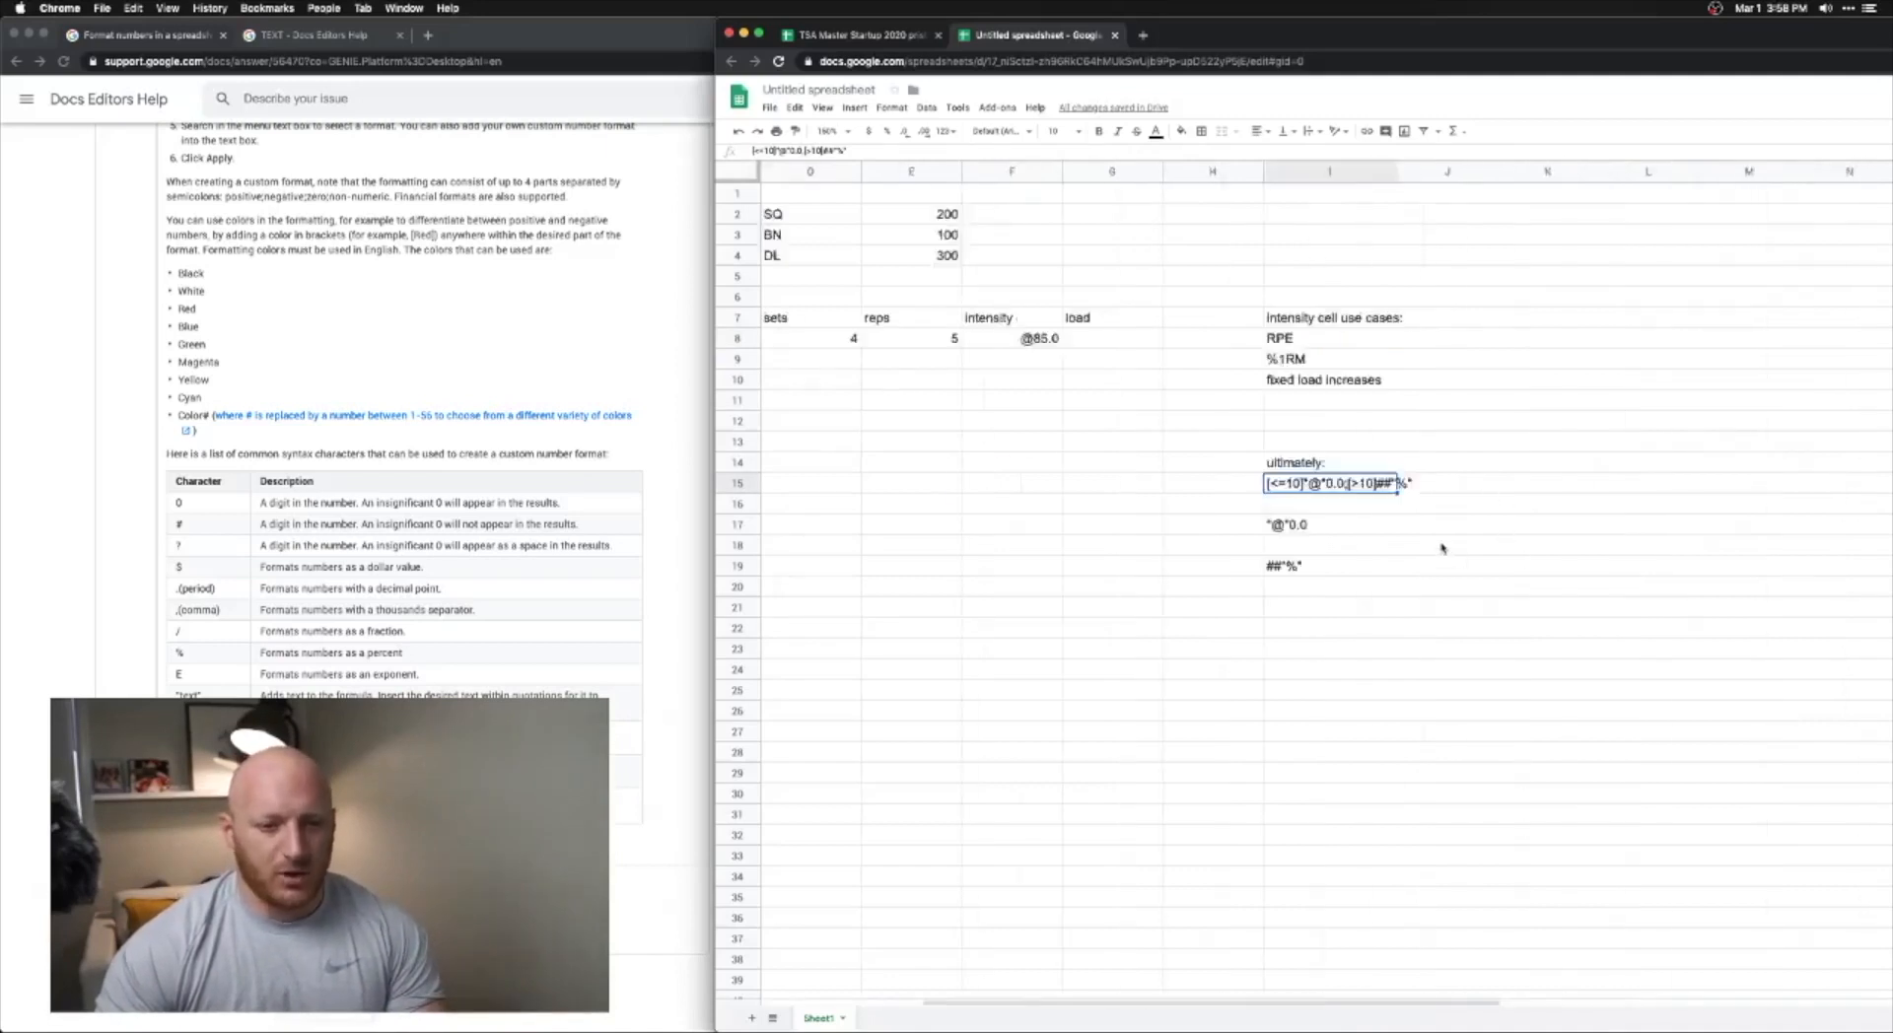
scroll(1441, 549, left, 3)
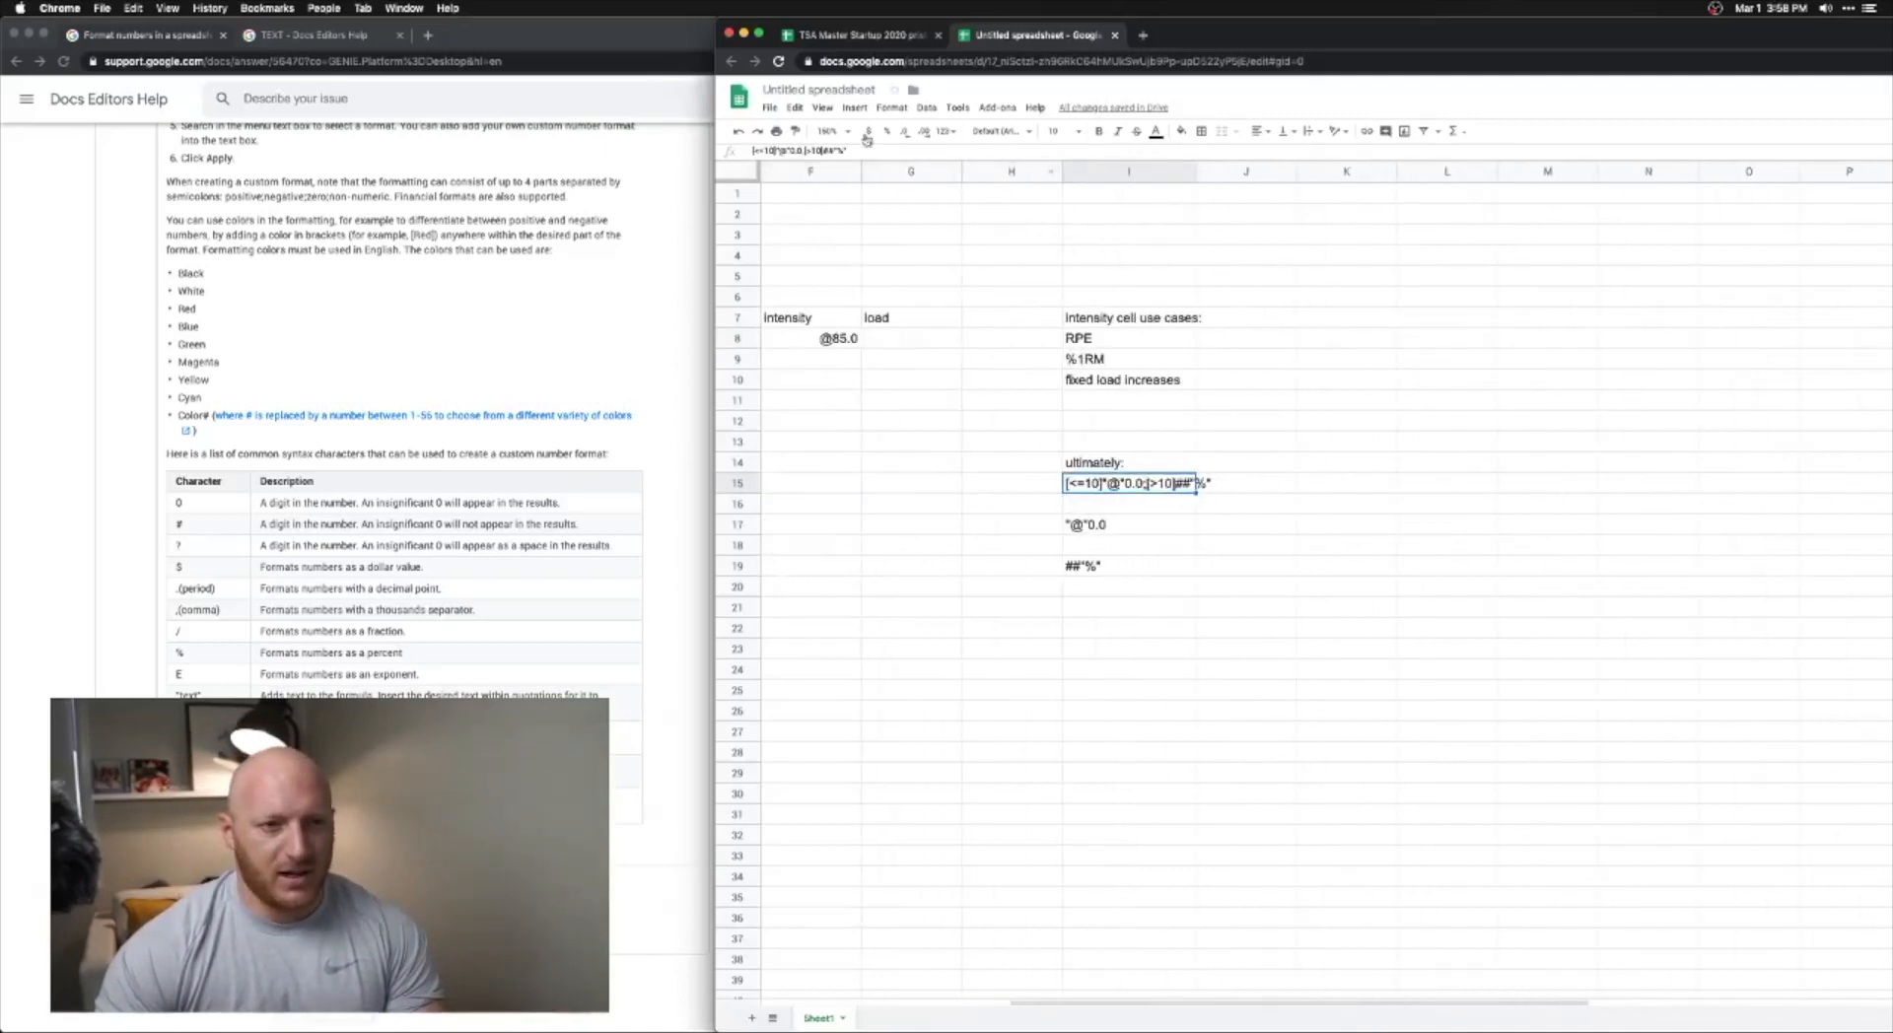
click(828, 131)
click(833, 283)
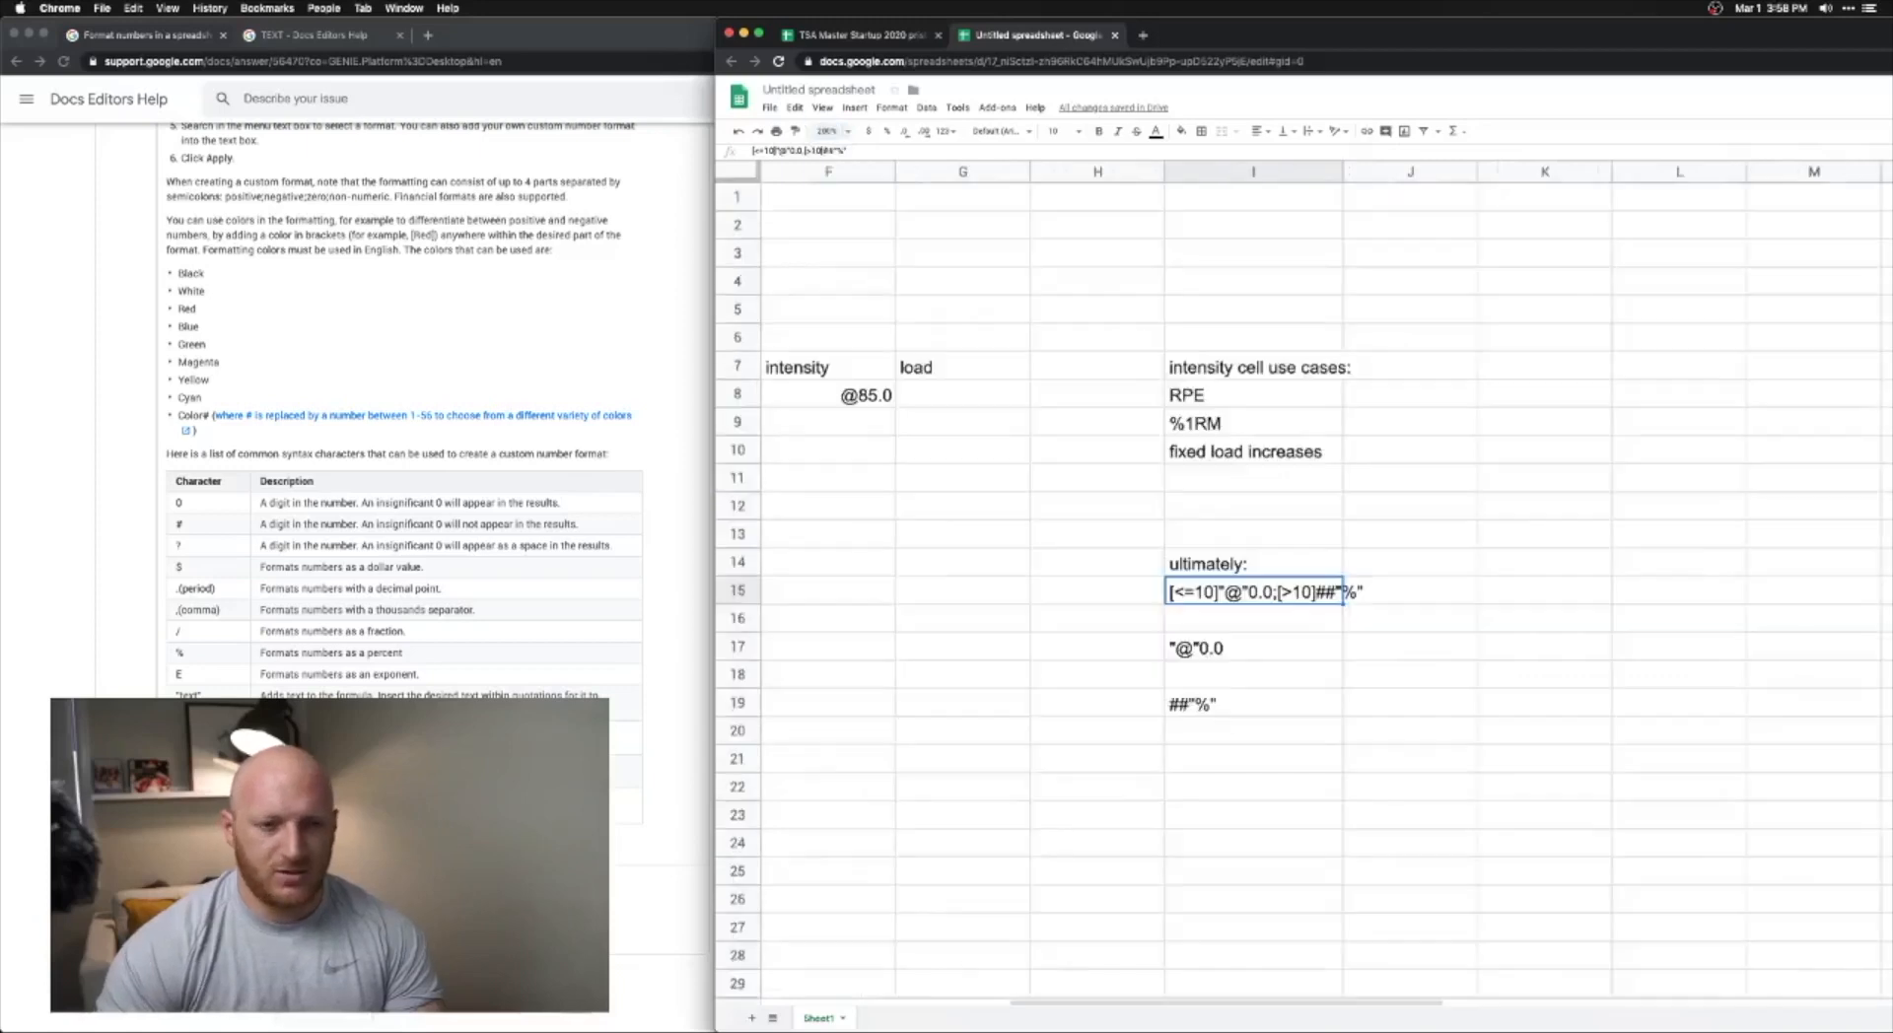
click(961, 562)
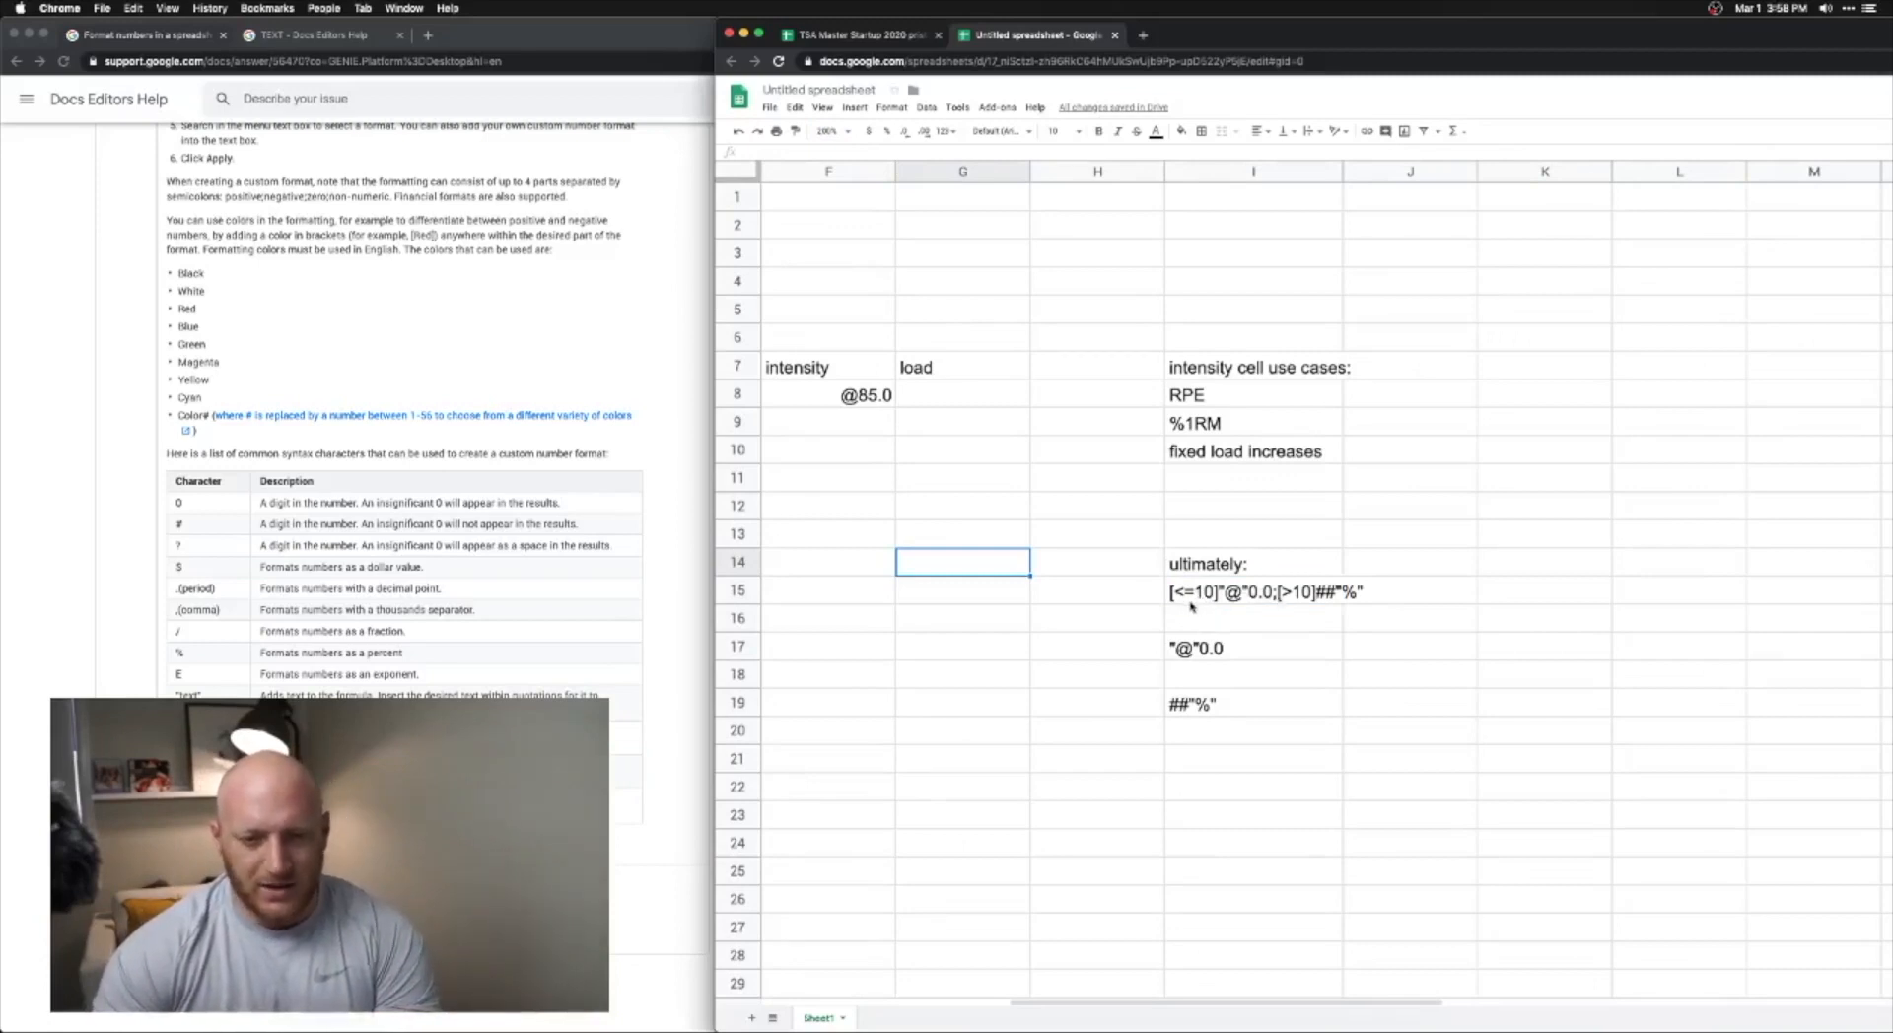
click(1326, 599)
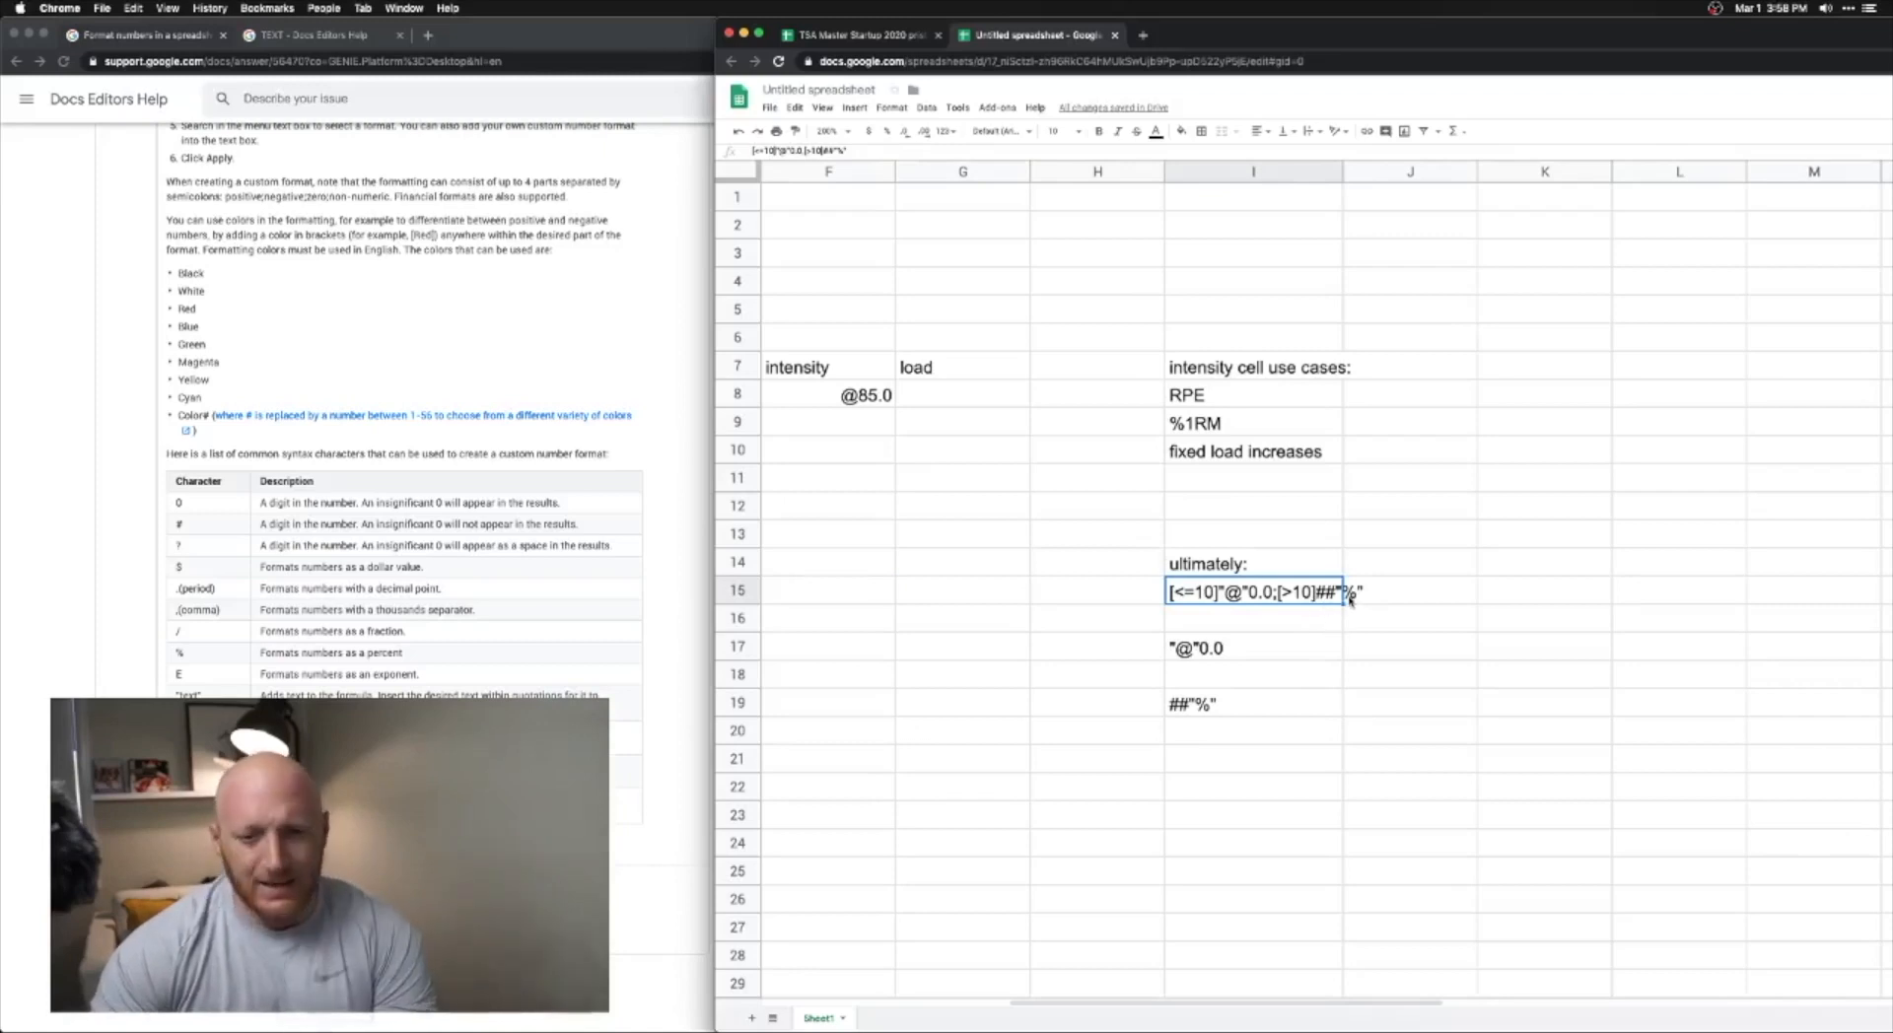
drag(868, 152, 755, 115)
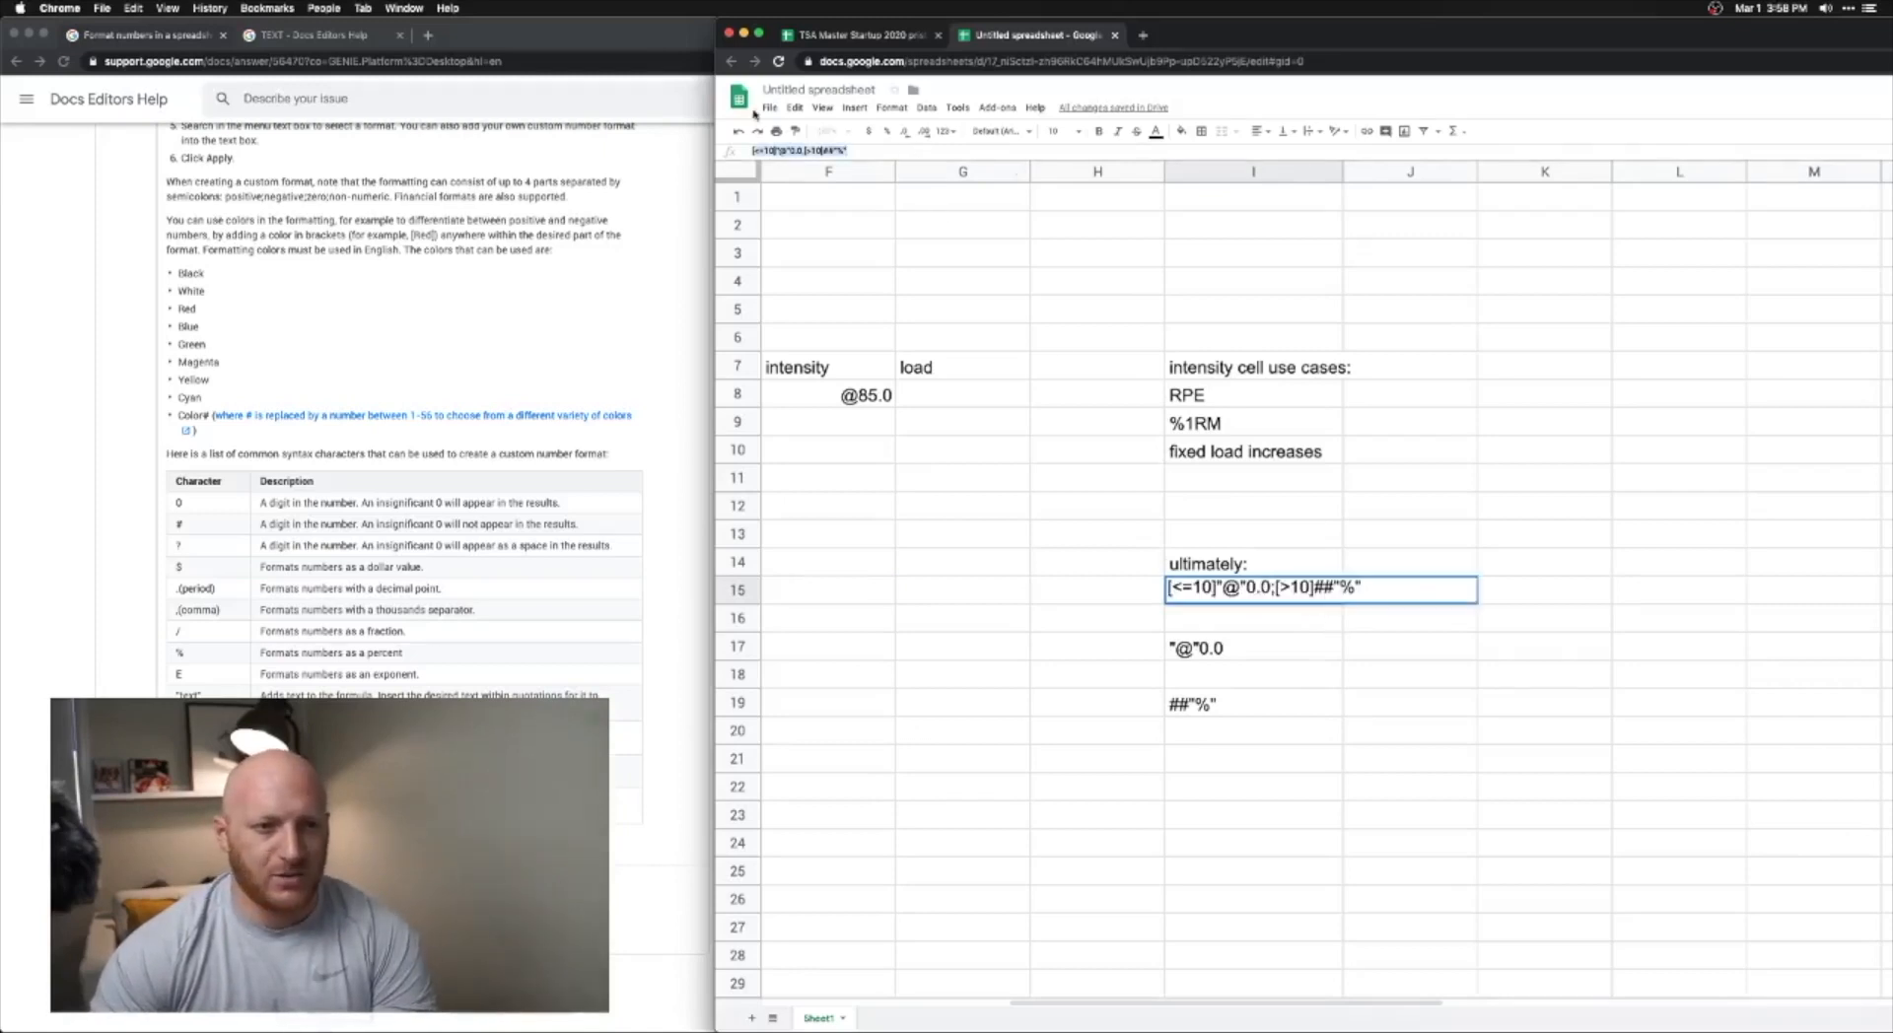
key(Return)
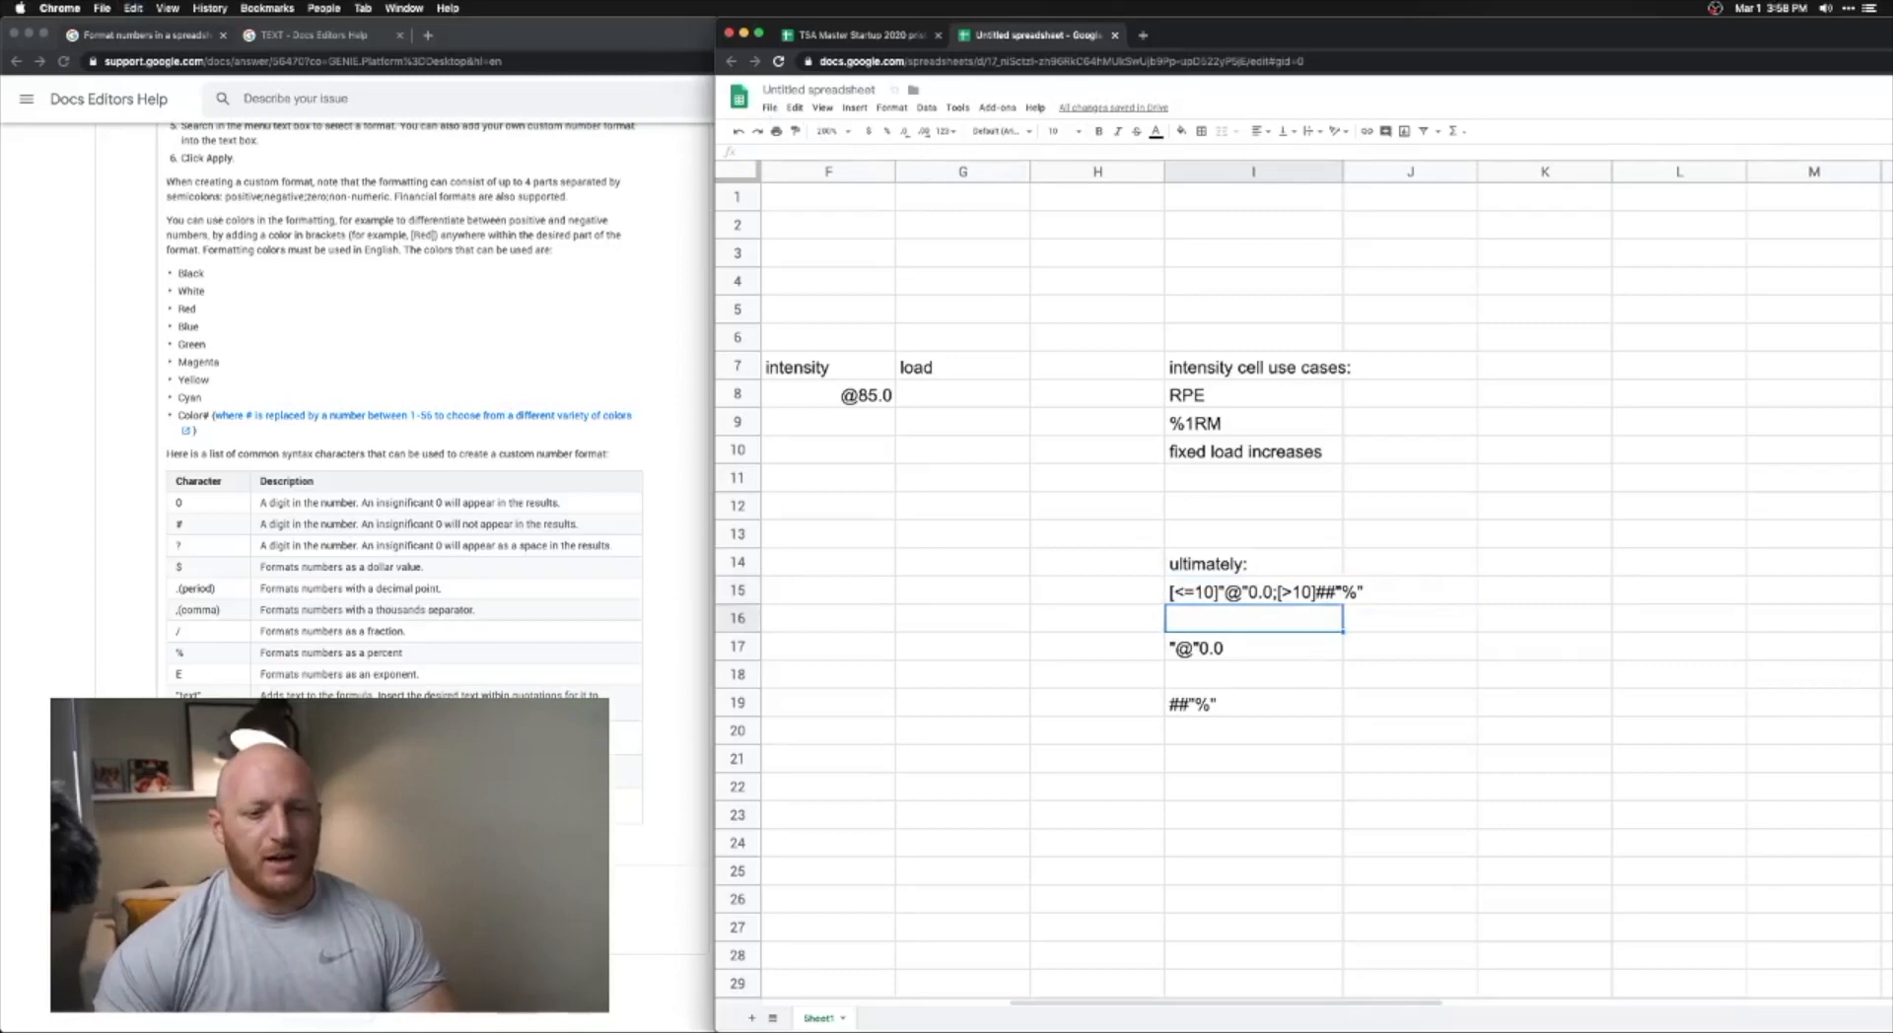
- Apply the existing custom number format [<=10]"@"0.0;[>10]##"%" to the intensity cell F8
click(822, 508)
scroll(822, 507, left, 1)
scroll(822, 508, left, 5)
click(1556, 394)
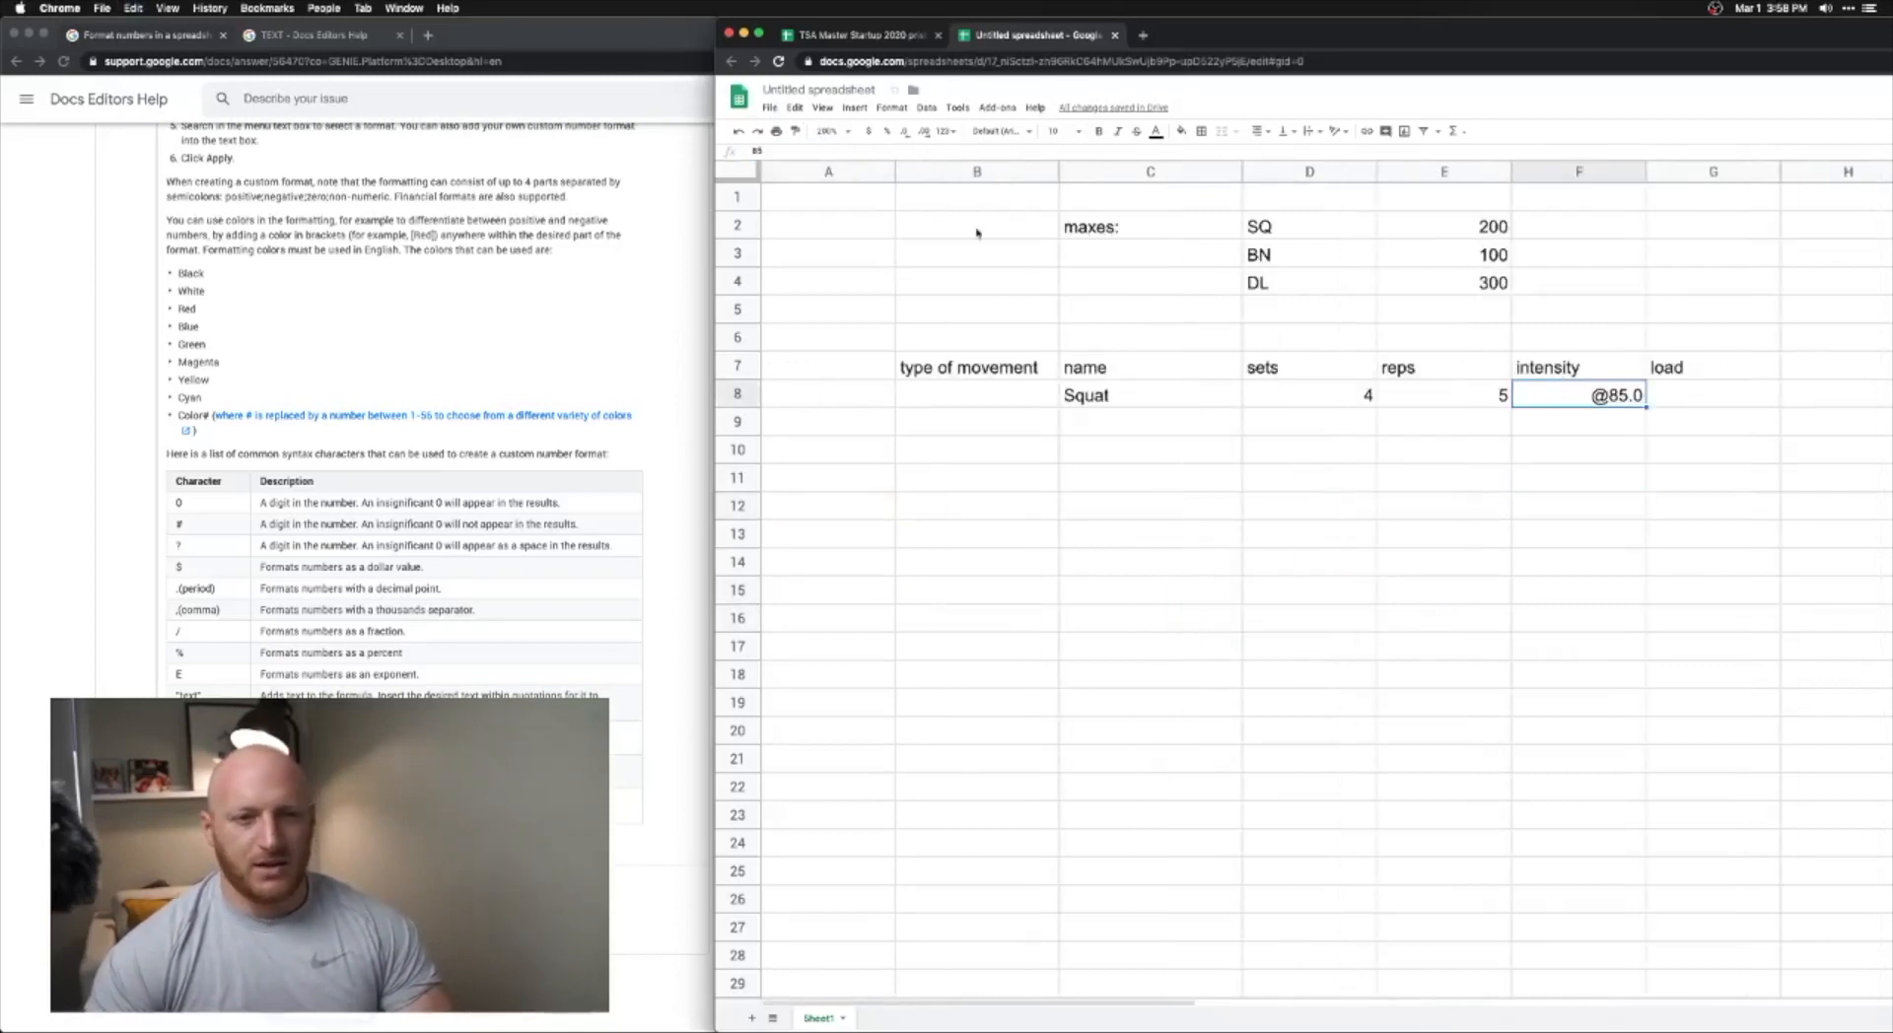
click(947, 134)
mouse_move(1085, 542)
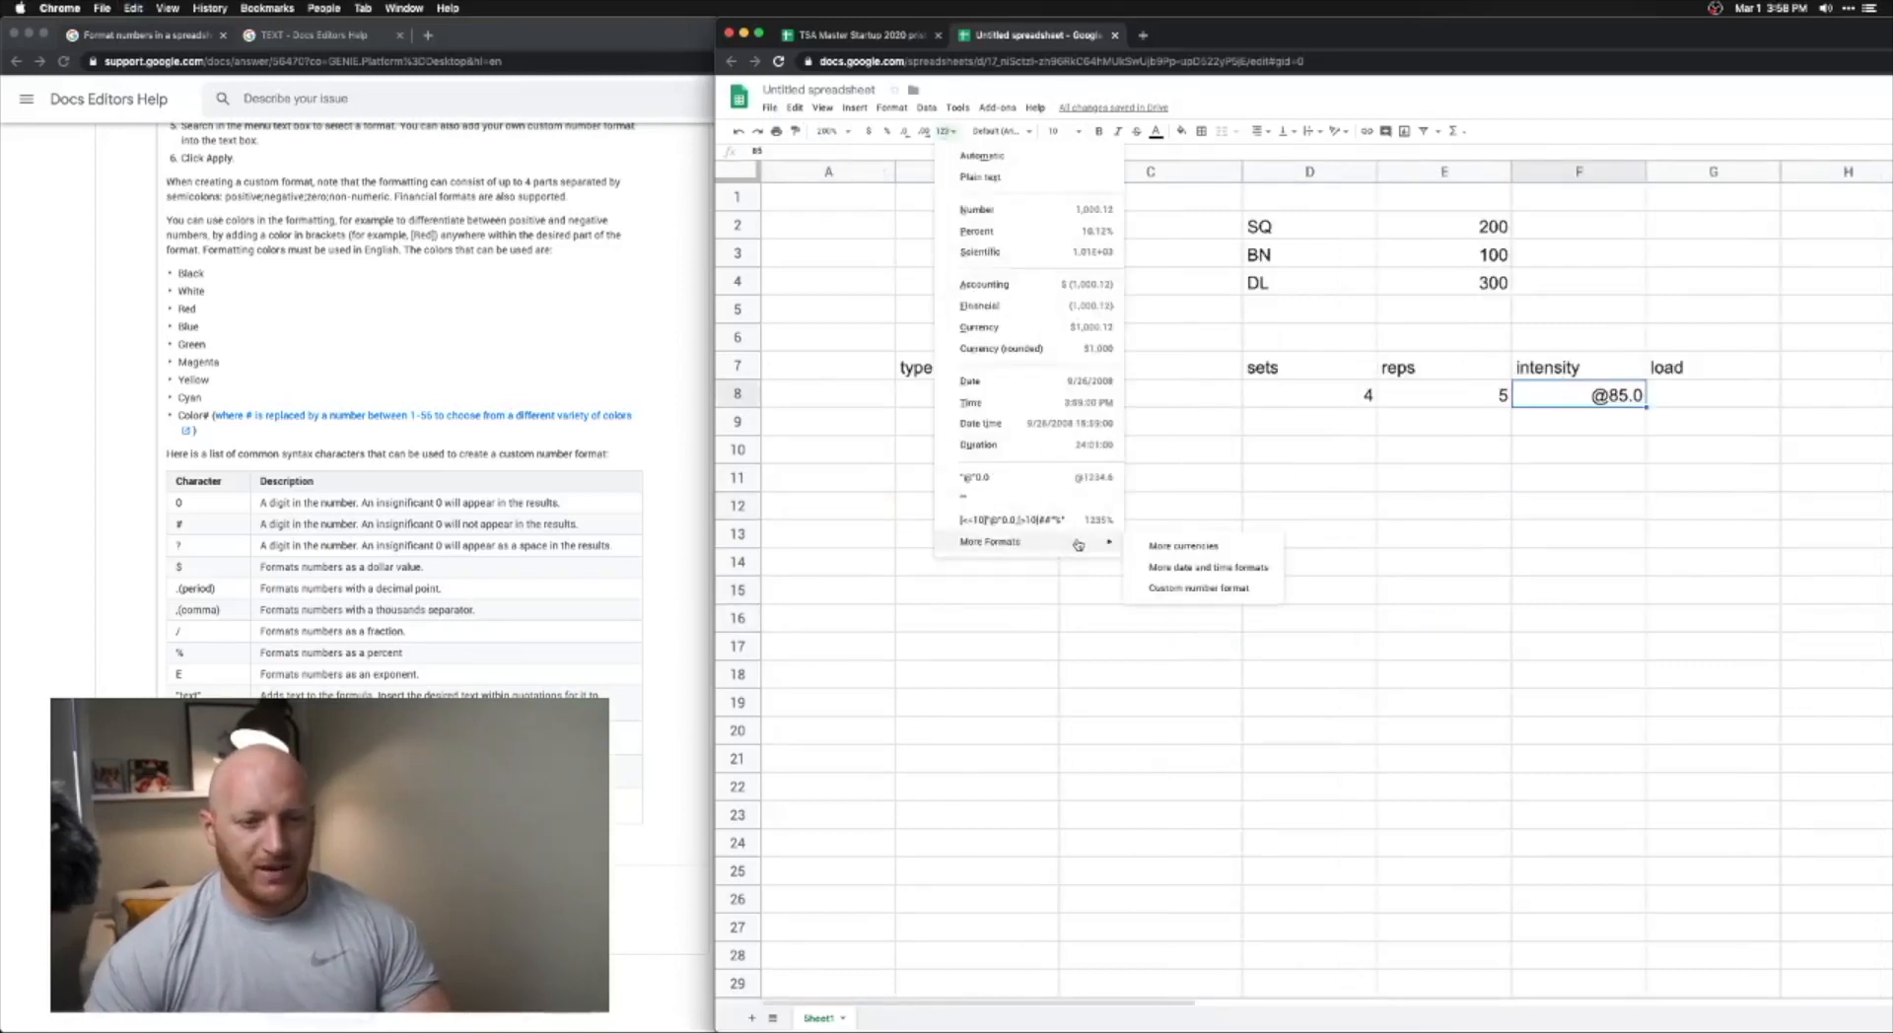
click(1183, 588)
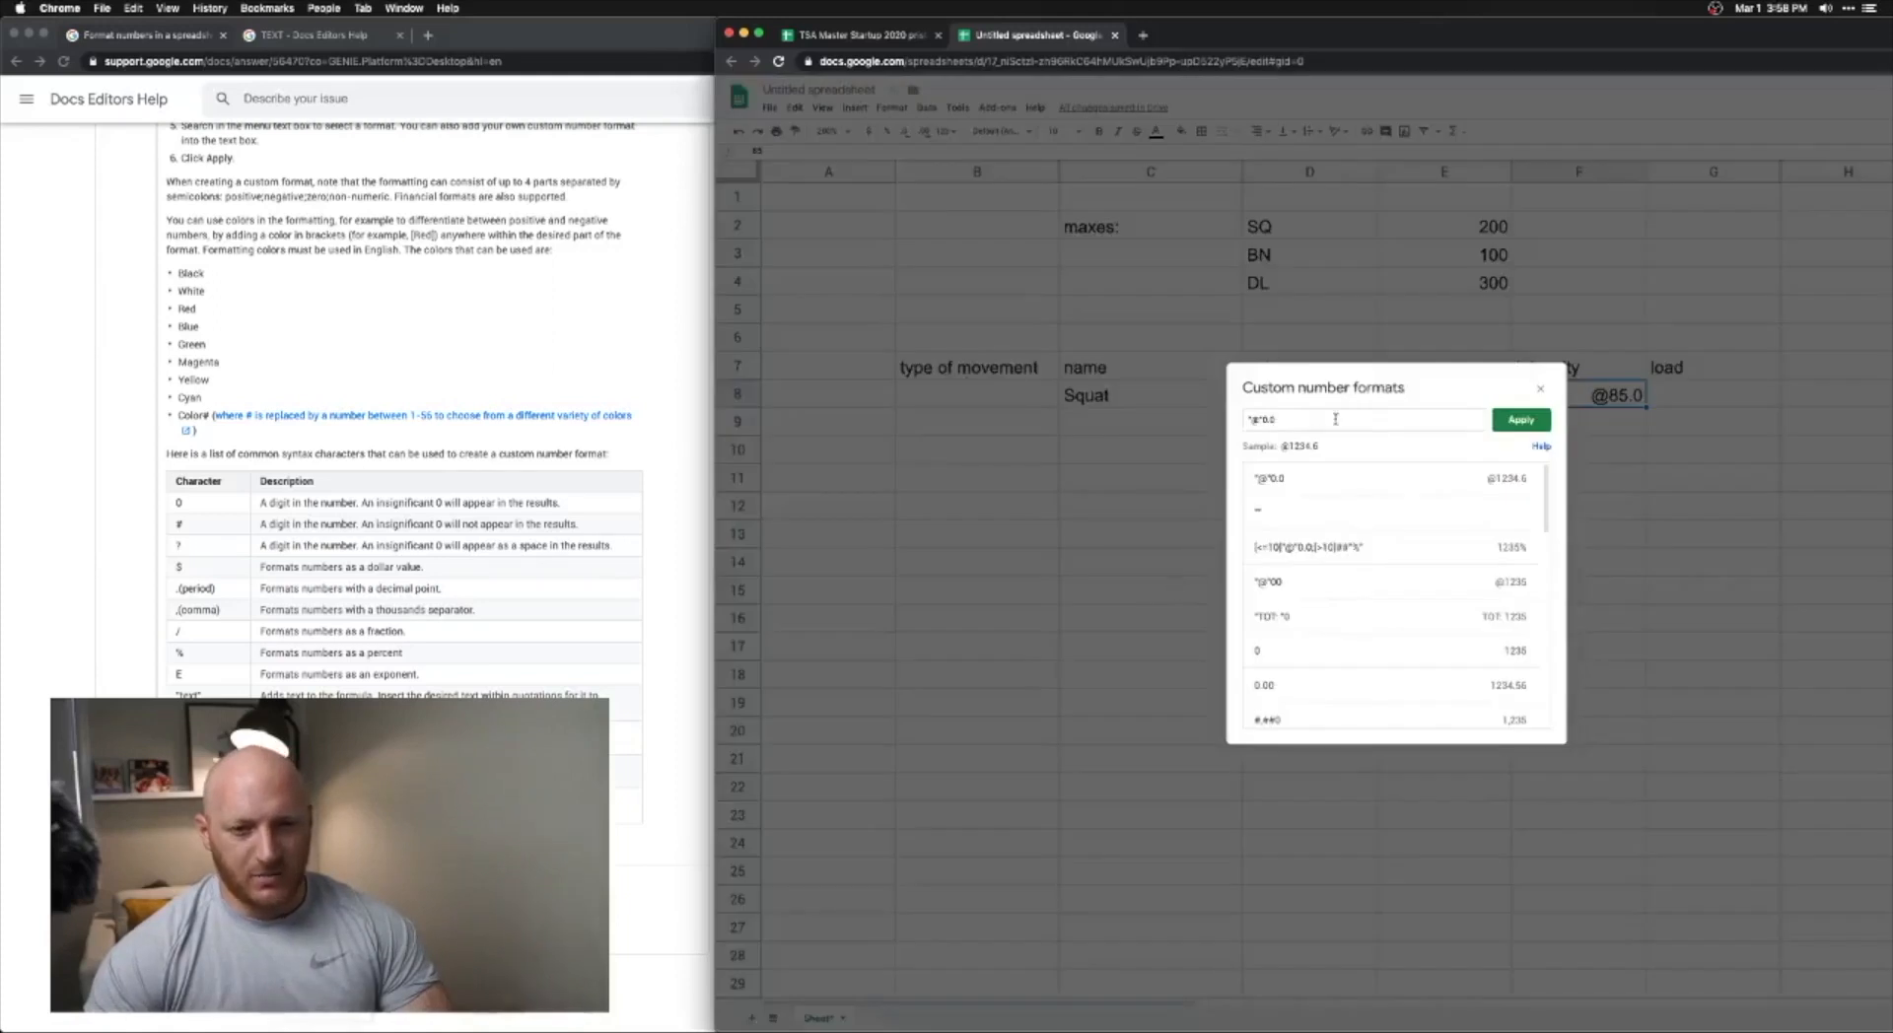
click(1291, 548)
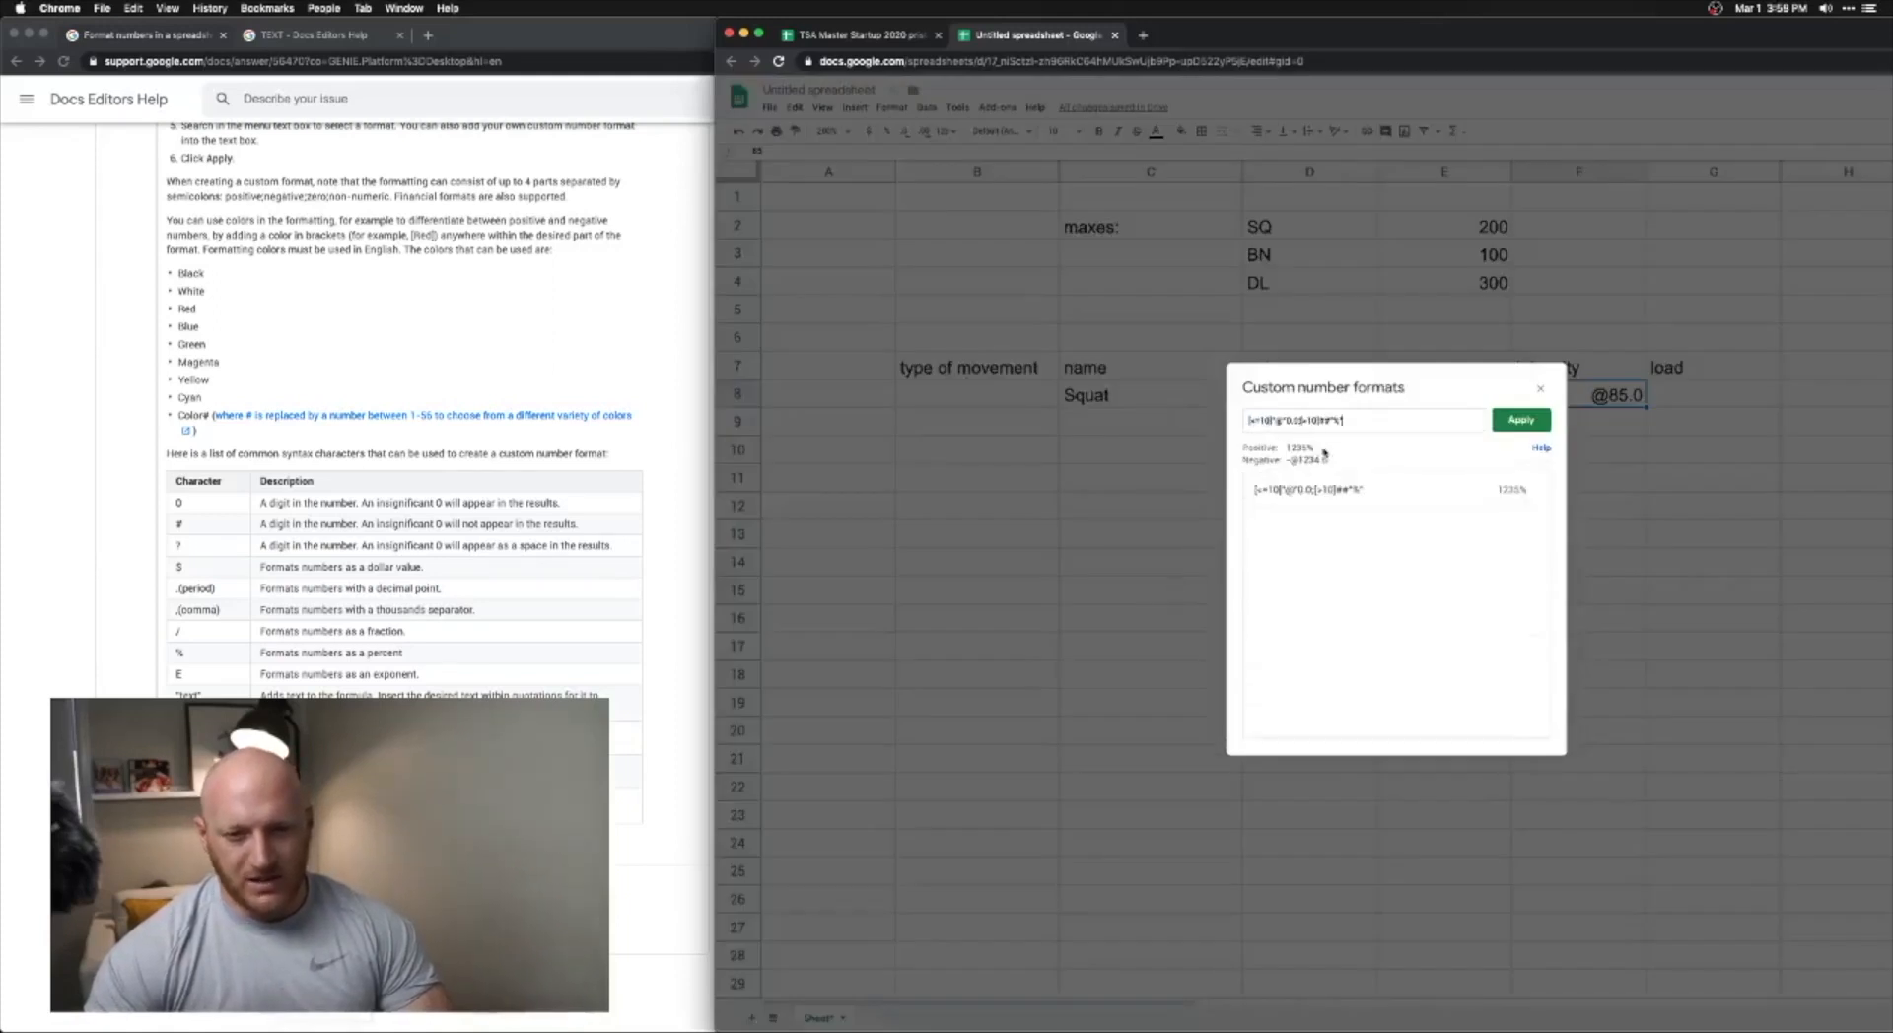
click(1504, 421)
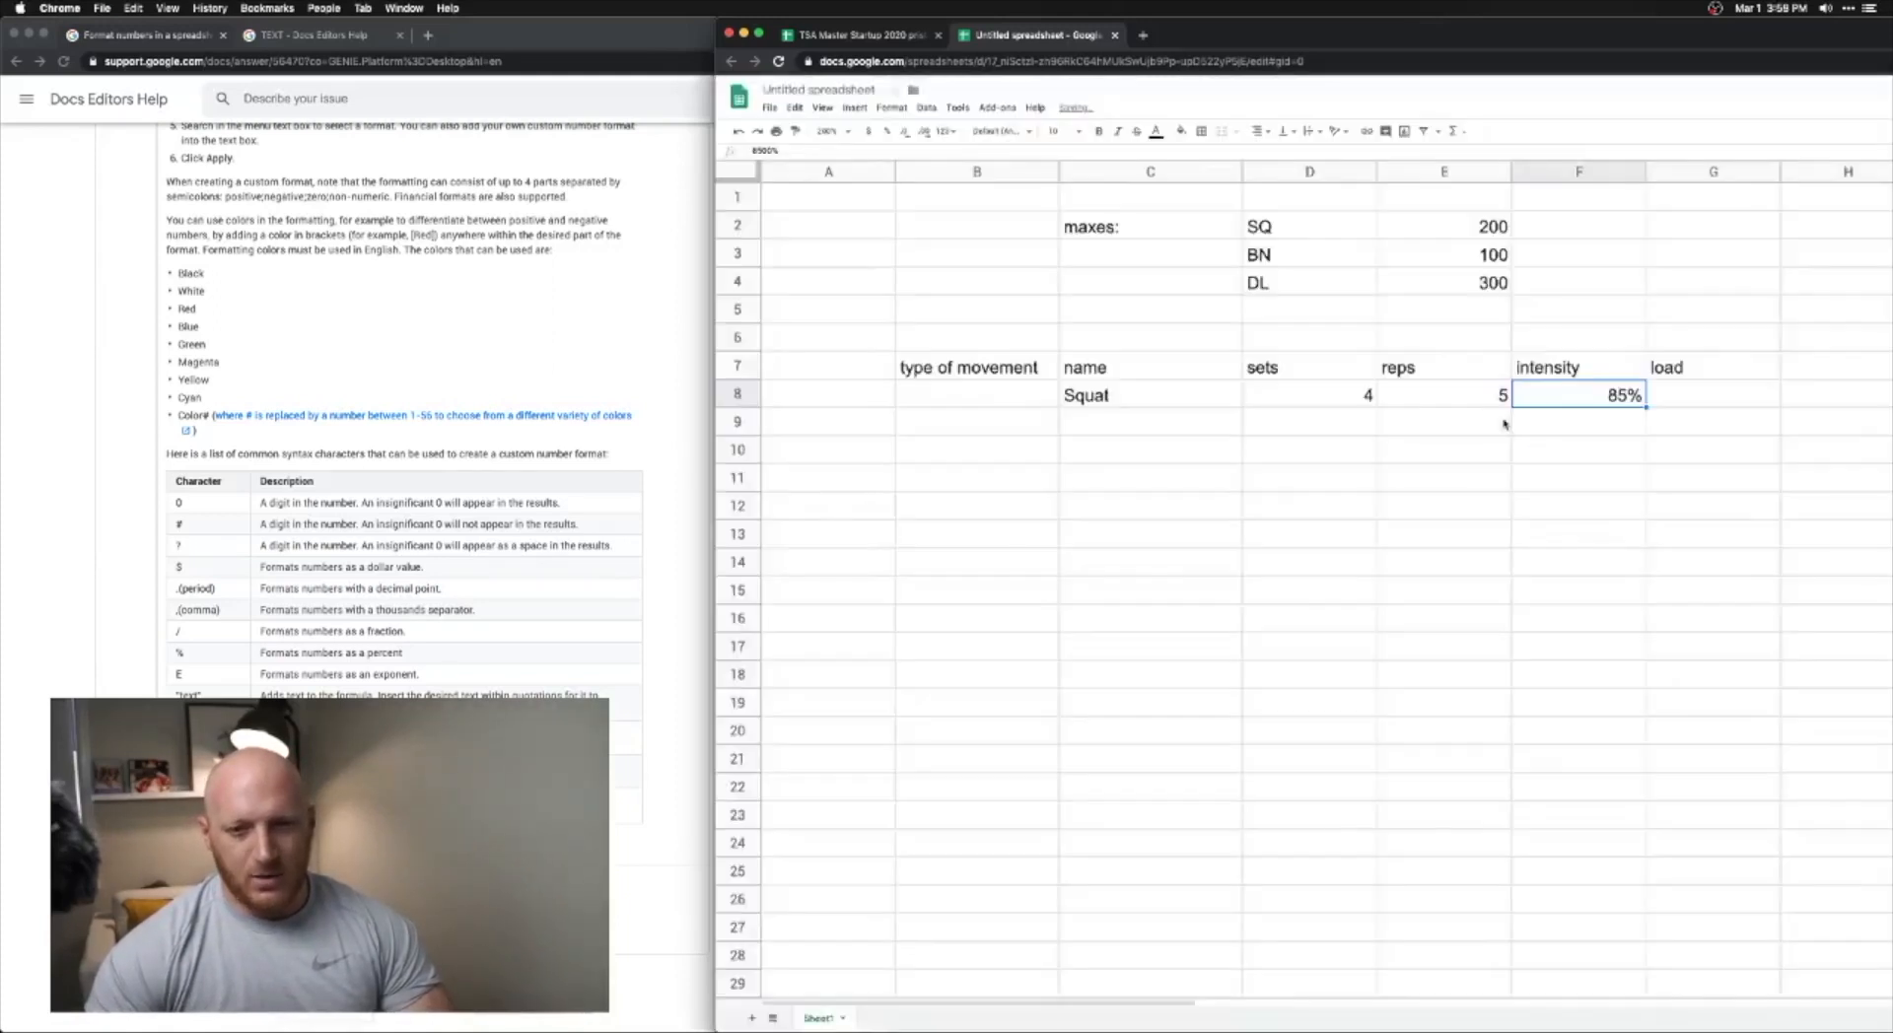
- Test the conditional format by entering 8.5 as the intensity in F8, with the format notes in column I in view
scroll(1498, 426, right, 6)
scroll(1495, 429, left, 2)
scroll(1495, 428, left, 2)
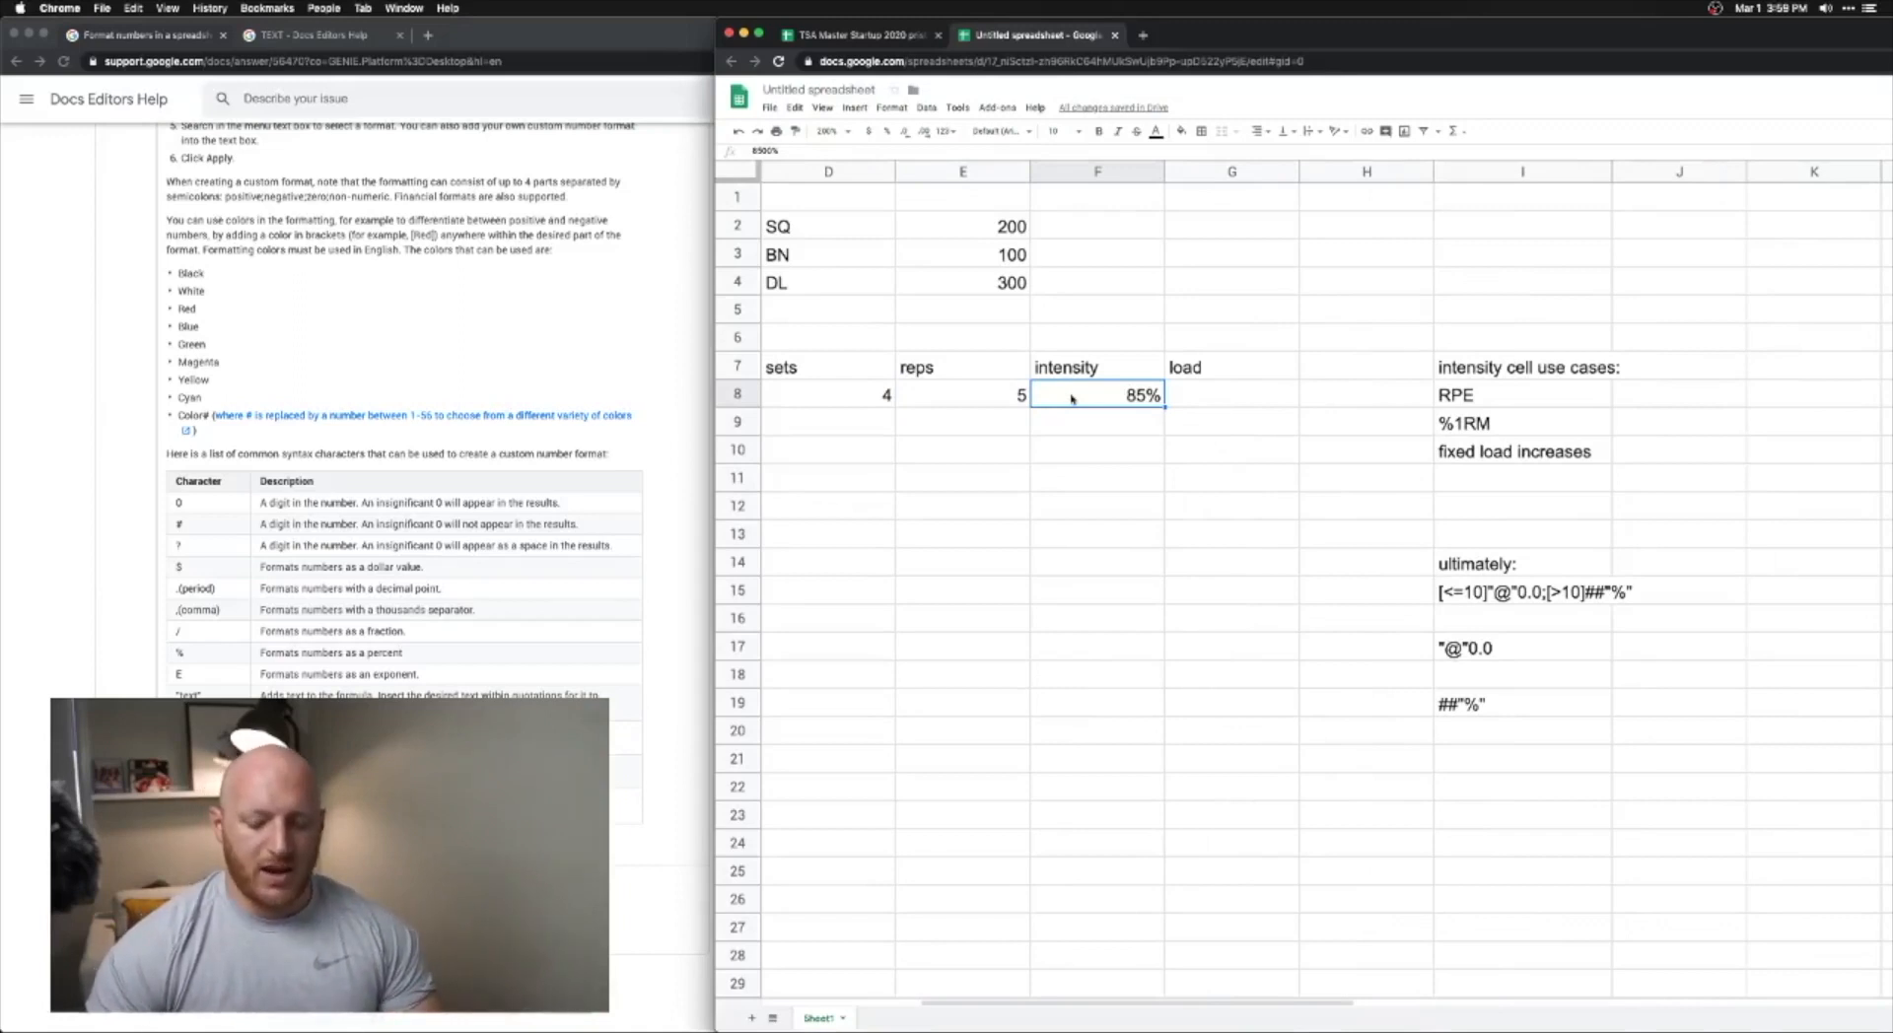
text(8.5)
key(Return)
key(Up)
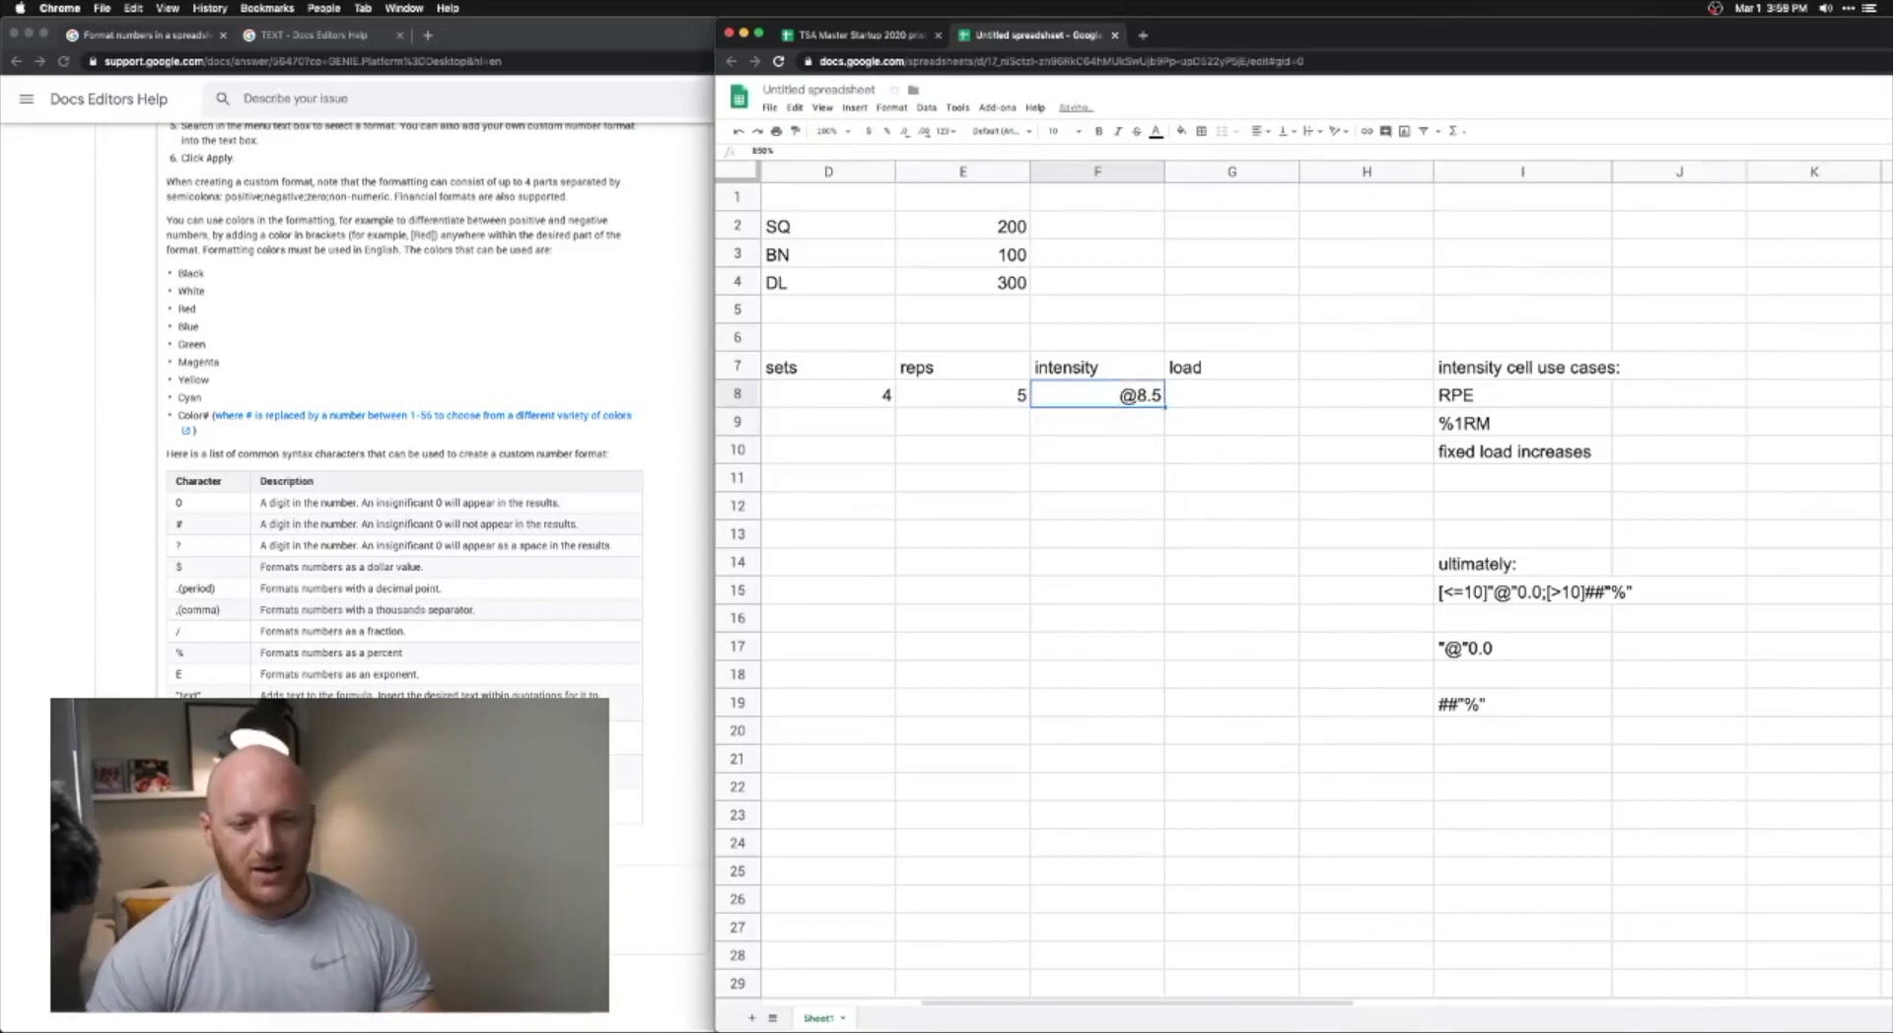
- Test the intensity cell F8 with 6.5 and with the text lw+5, then undo the text entry
text(6.5)
key(Return)
key(Up)
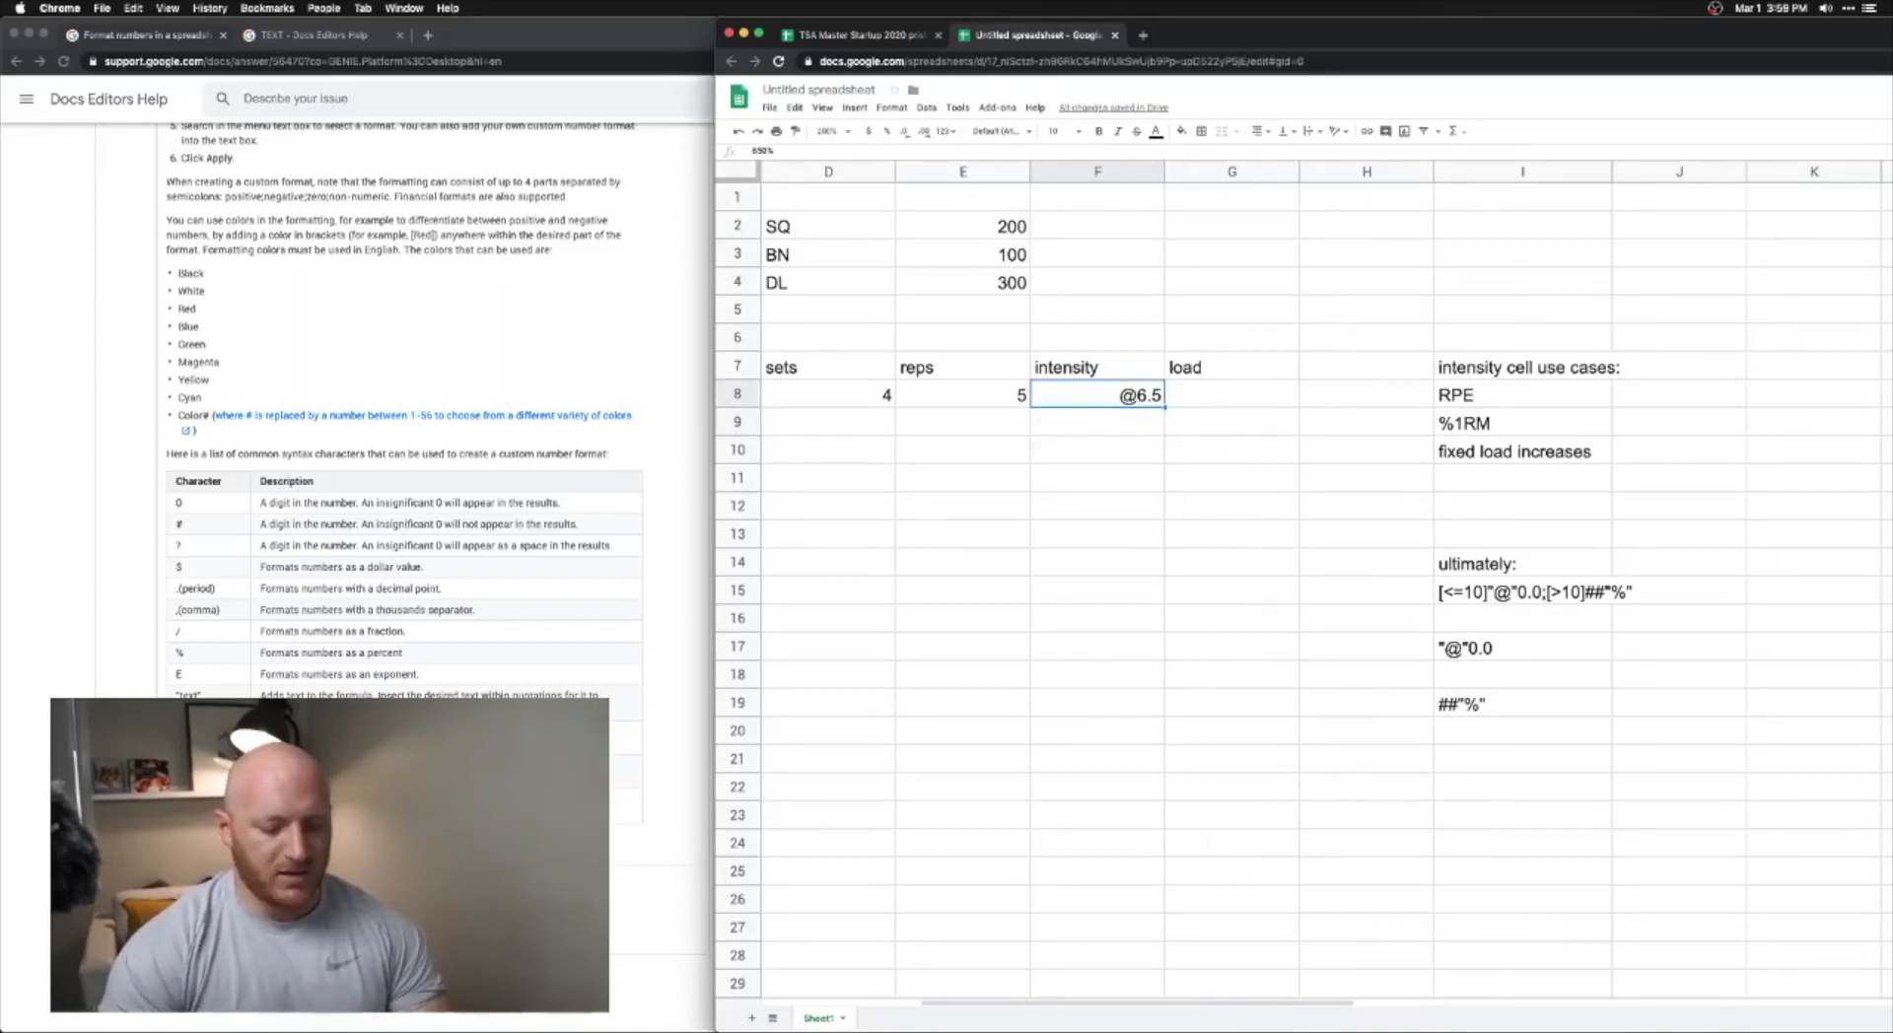
text(lw+5)
key(Return)
key(Up)
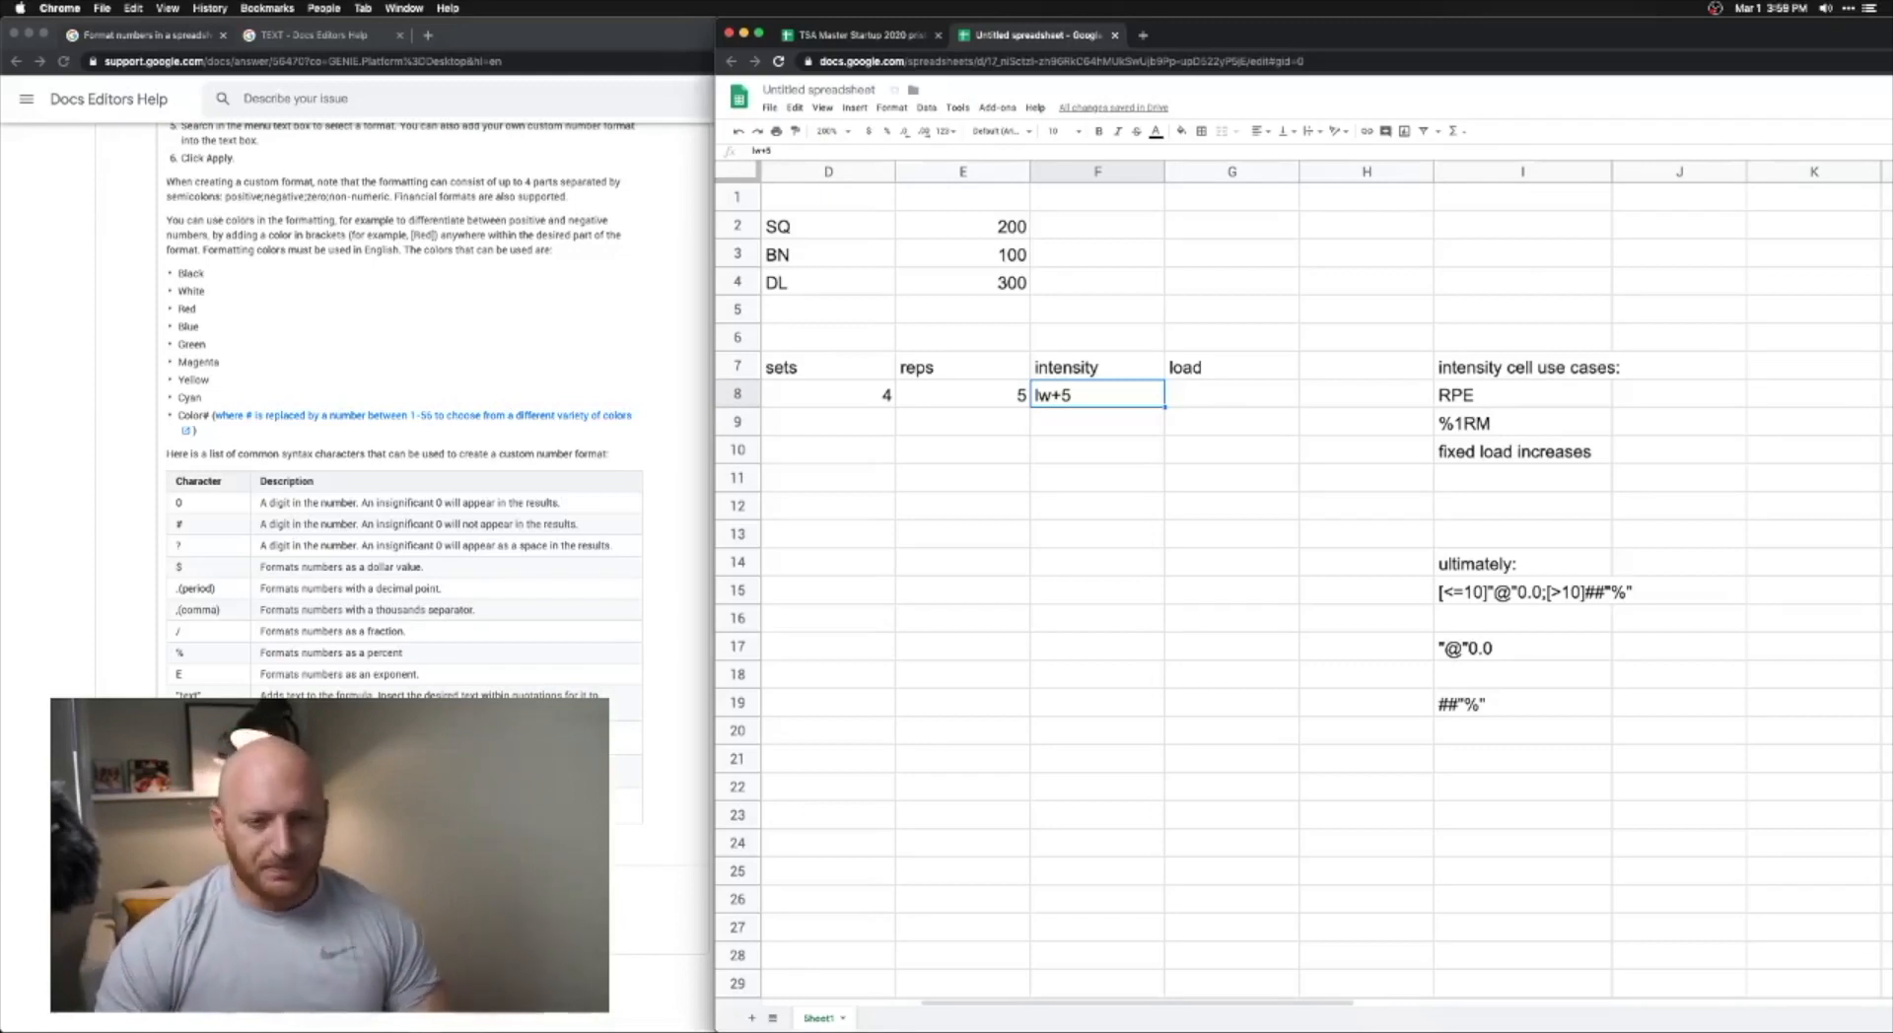
key(super+z)
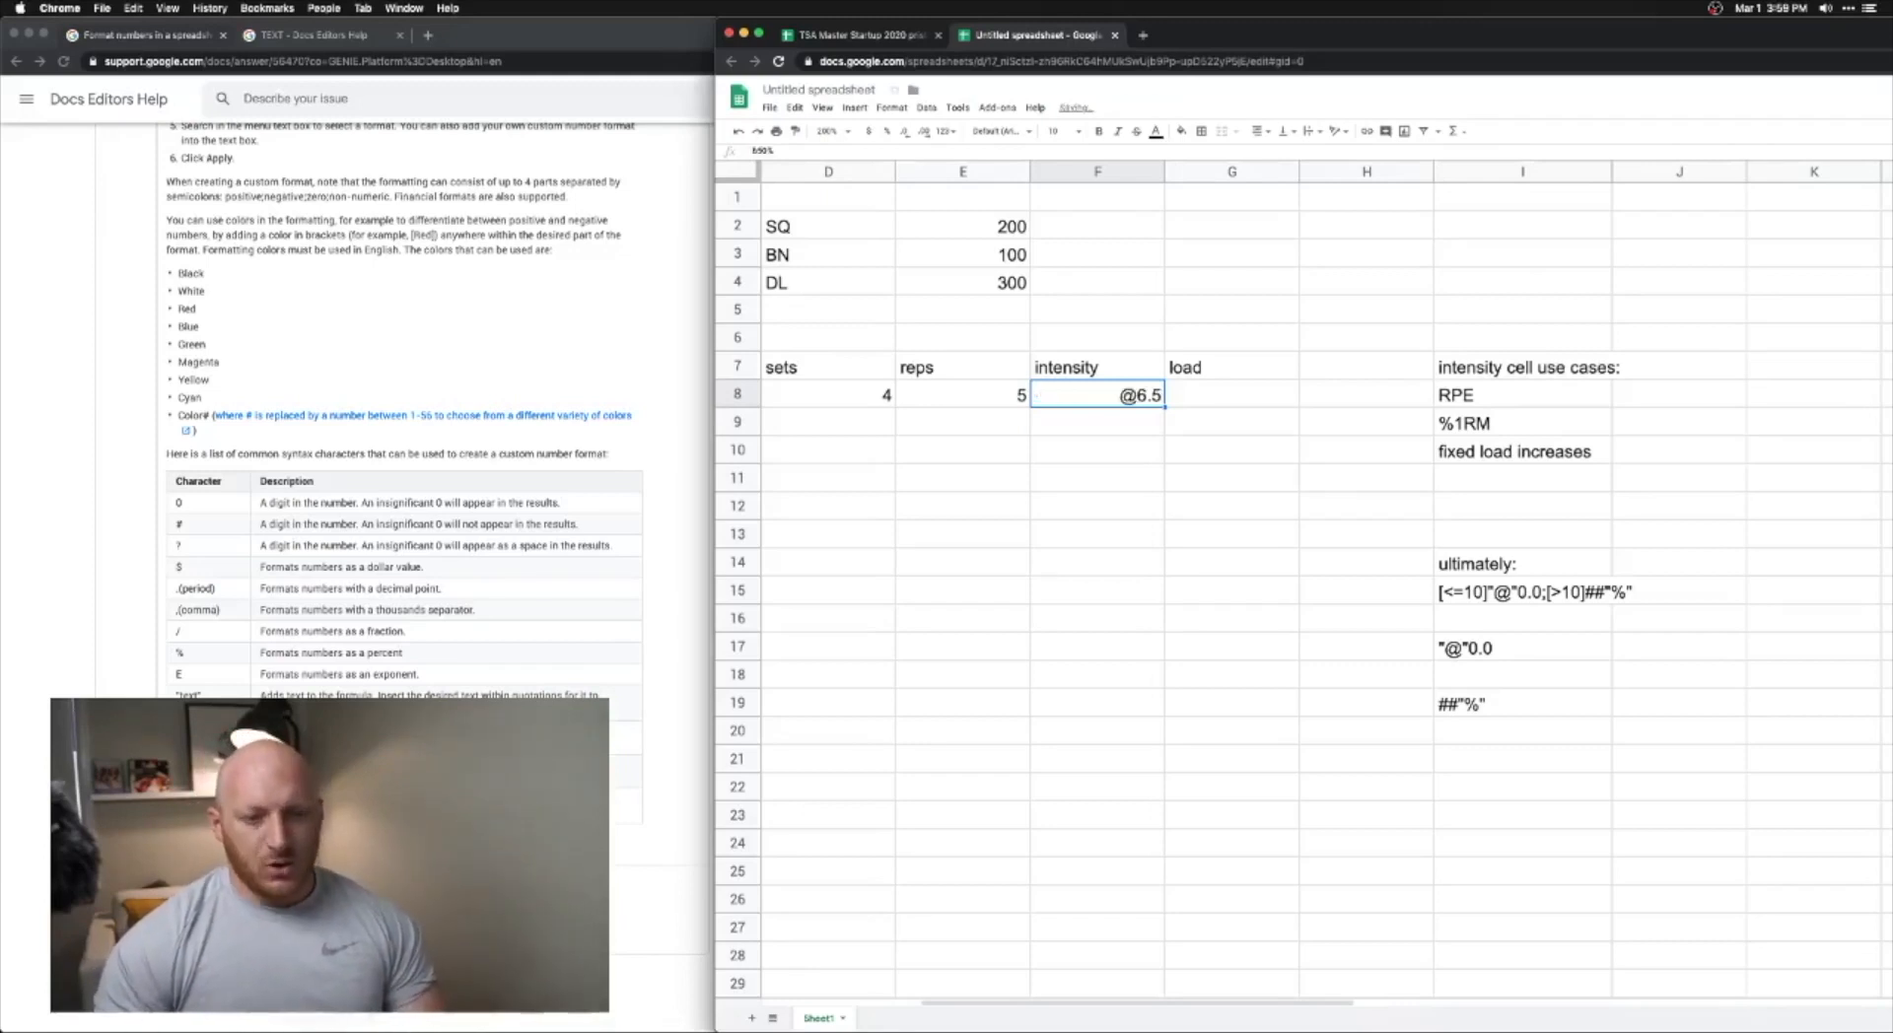
- Enter 85 as the intensity in F8
key(Down)
key(Up)
key(Right)
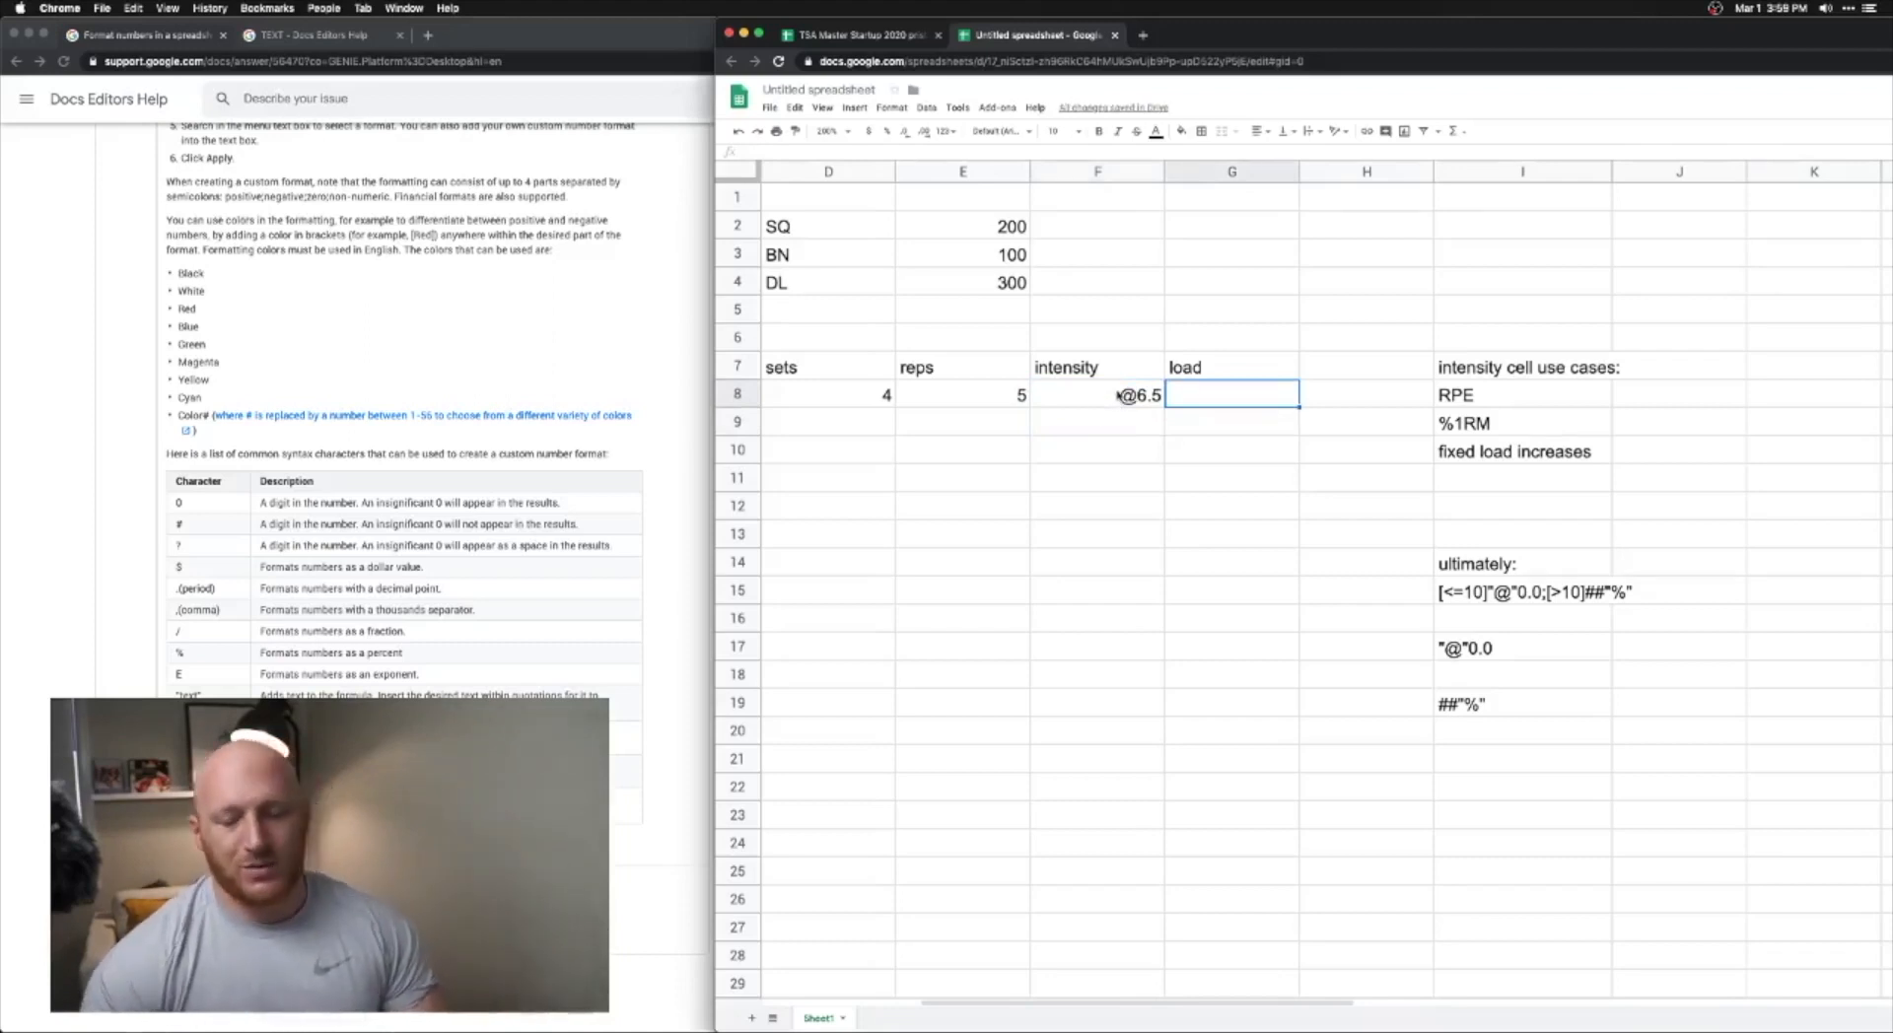
click(1117, 395)
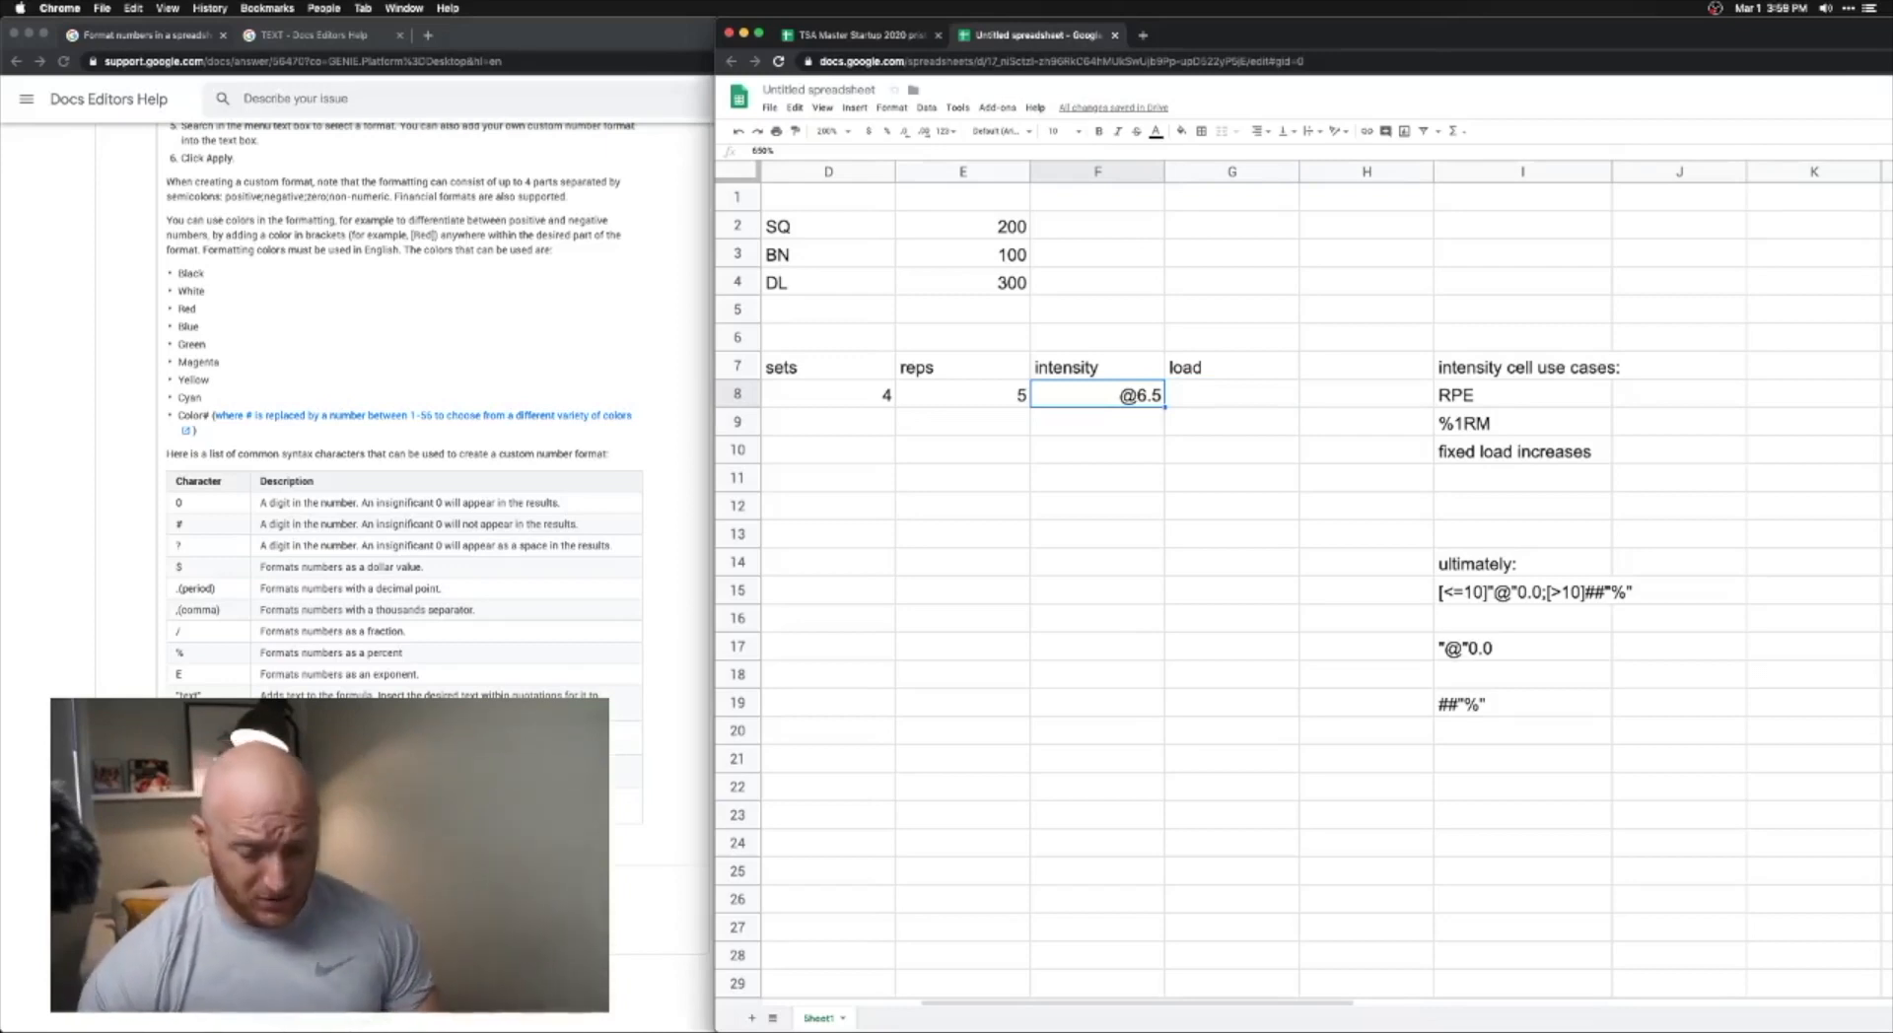
text(85)
key(Return)
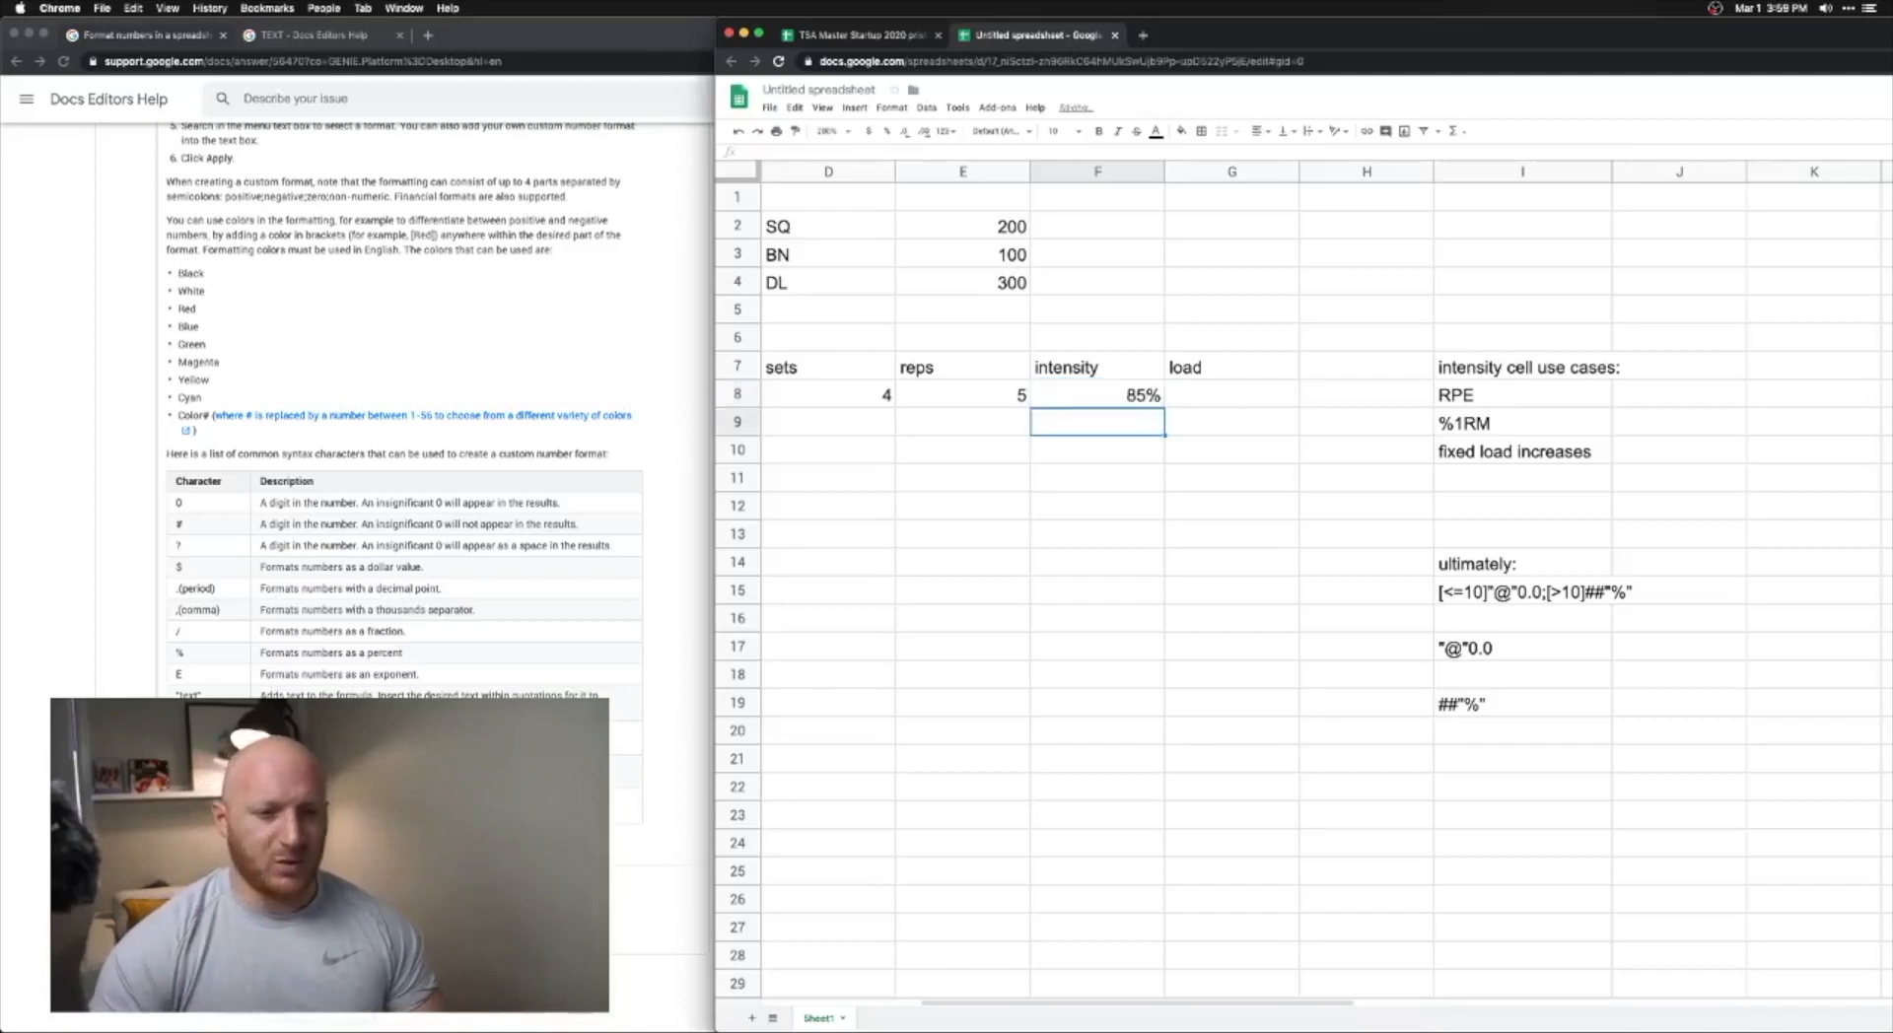
key(Up)
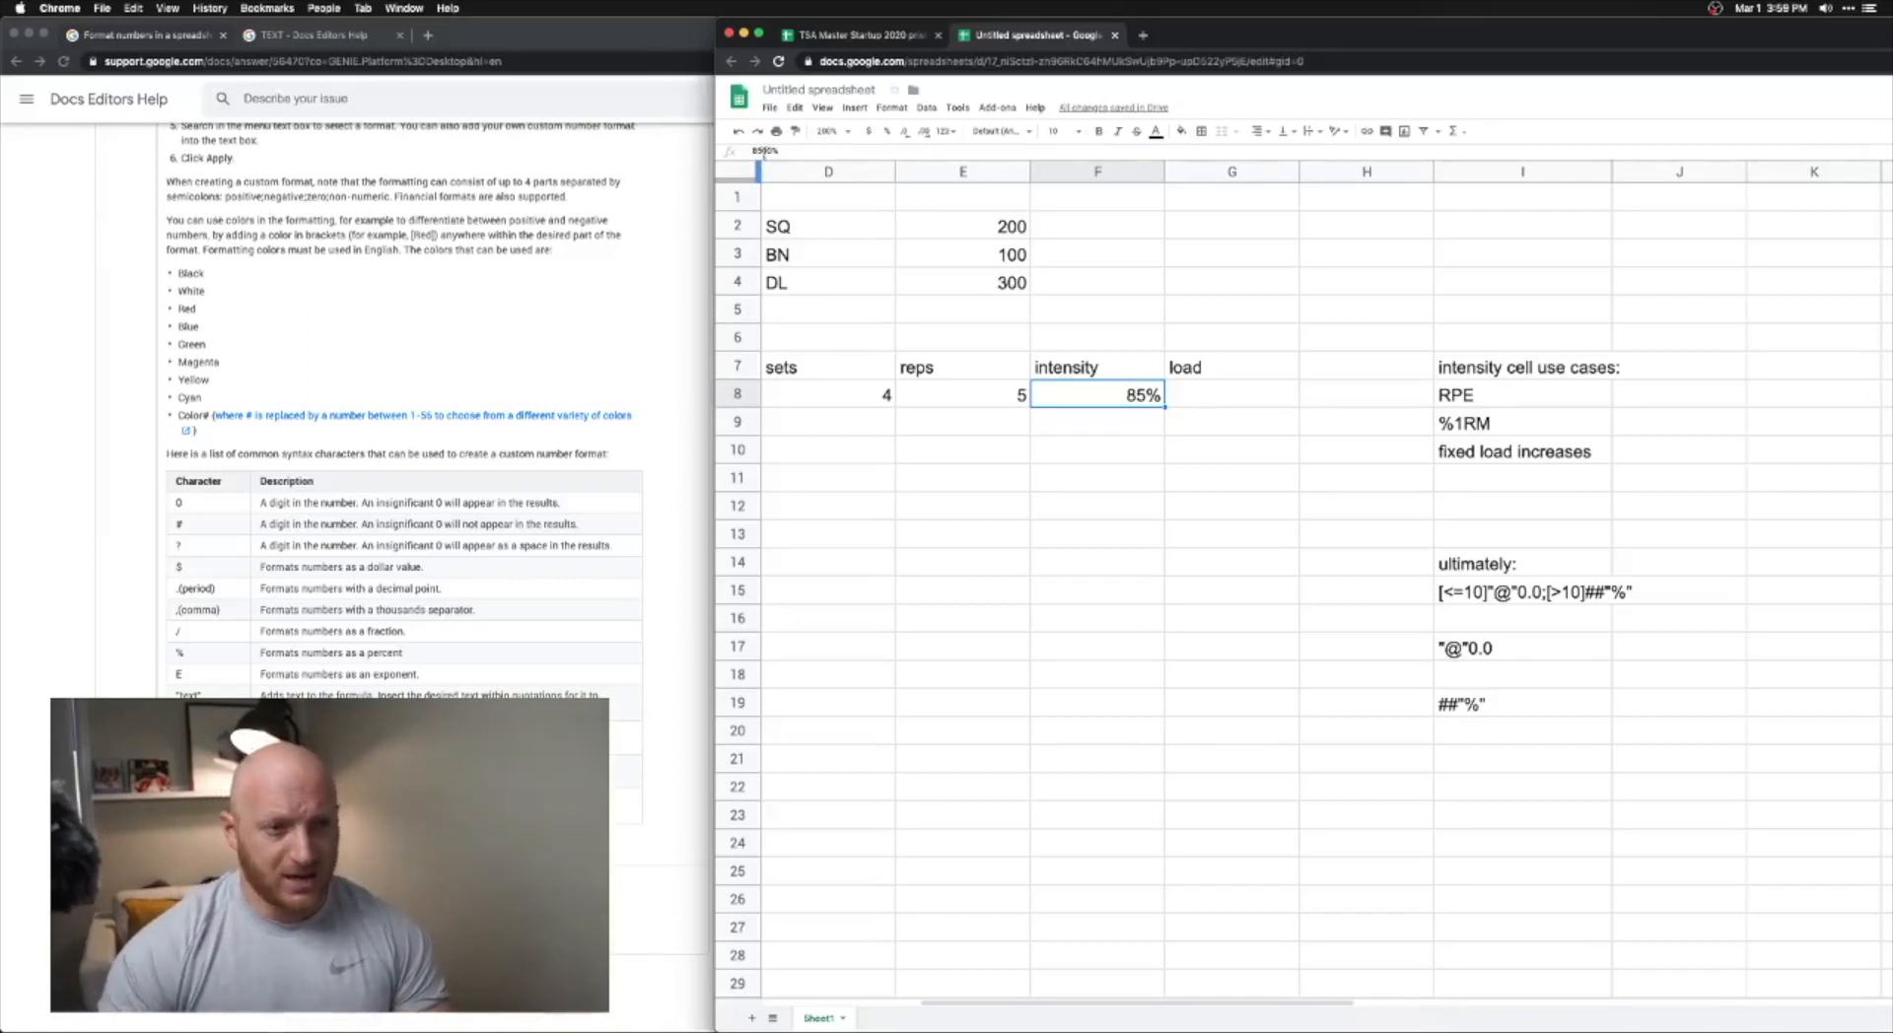
- Enter the formula =E4*F8 in the load cell G8 to multiply the DL max by the intensity
click(1209, 402)
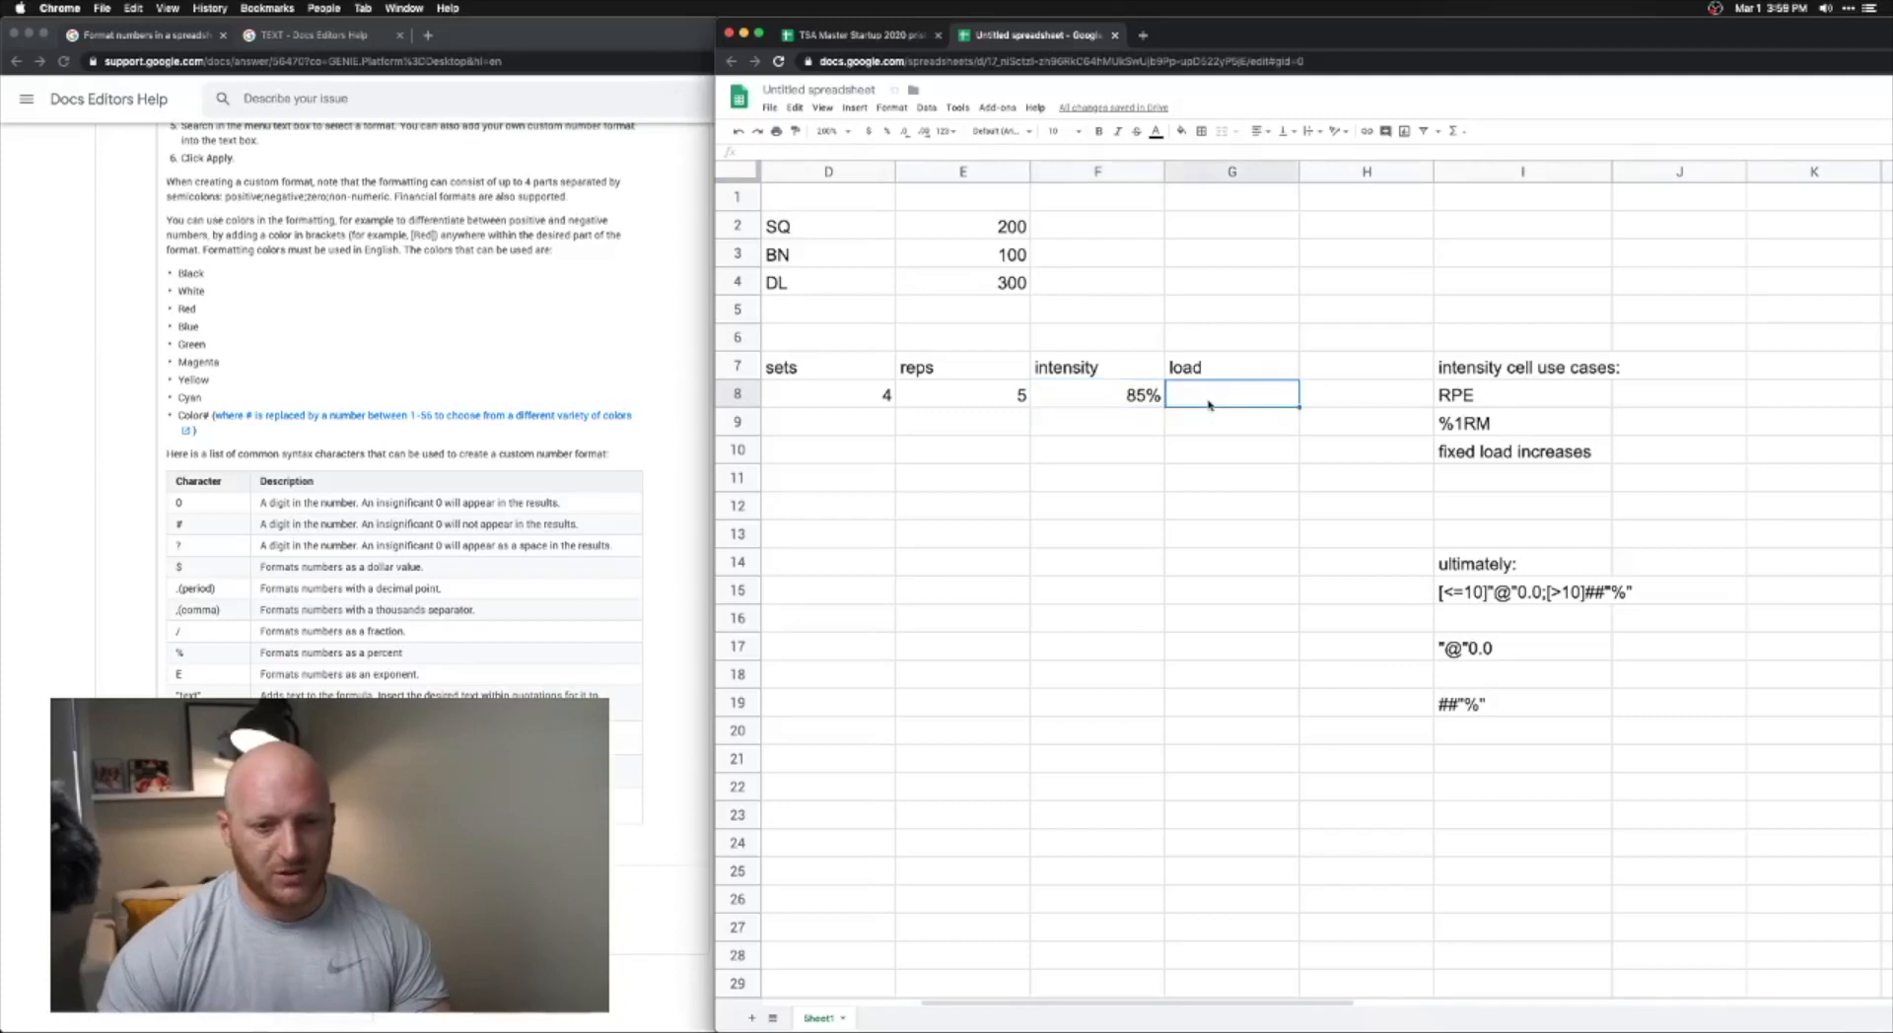
text(=)
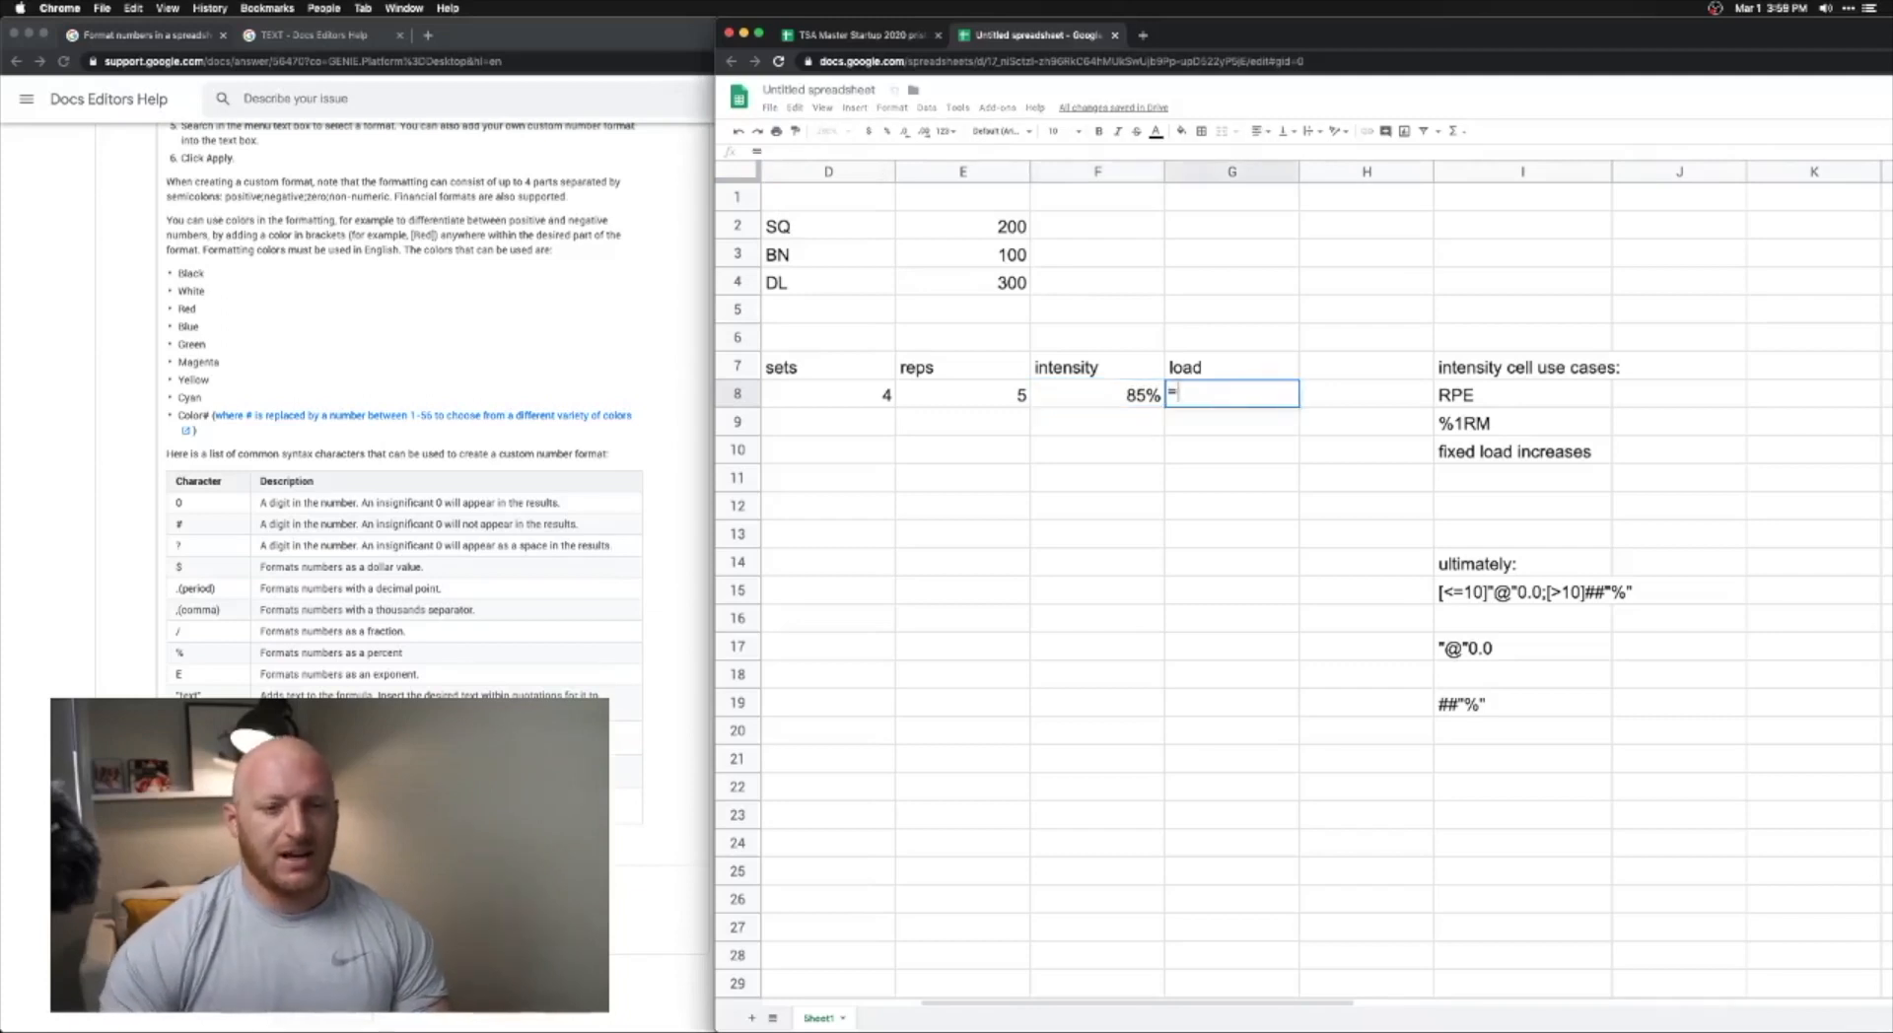
click(991, 285)
text(*)
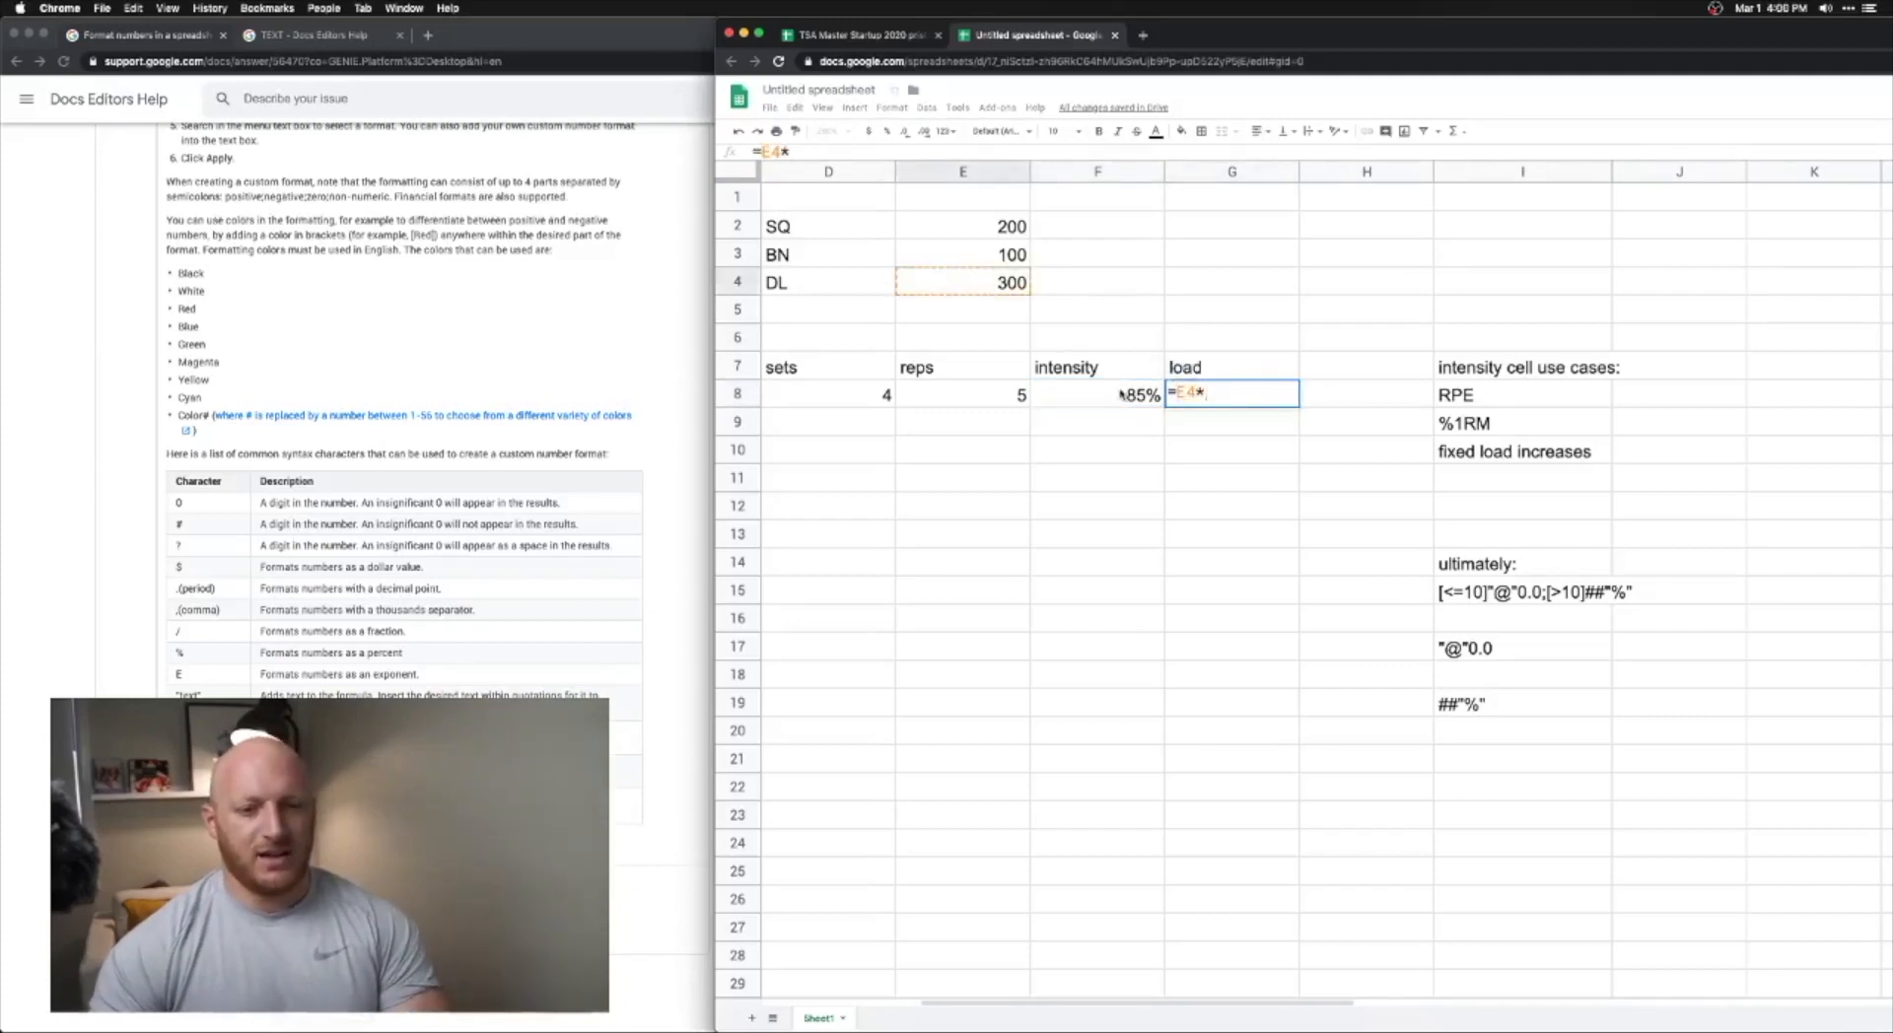
click(1121, 395)
key(Return)
key(Up)
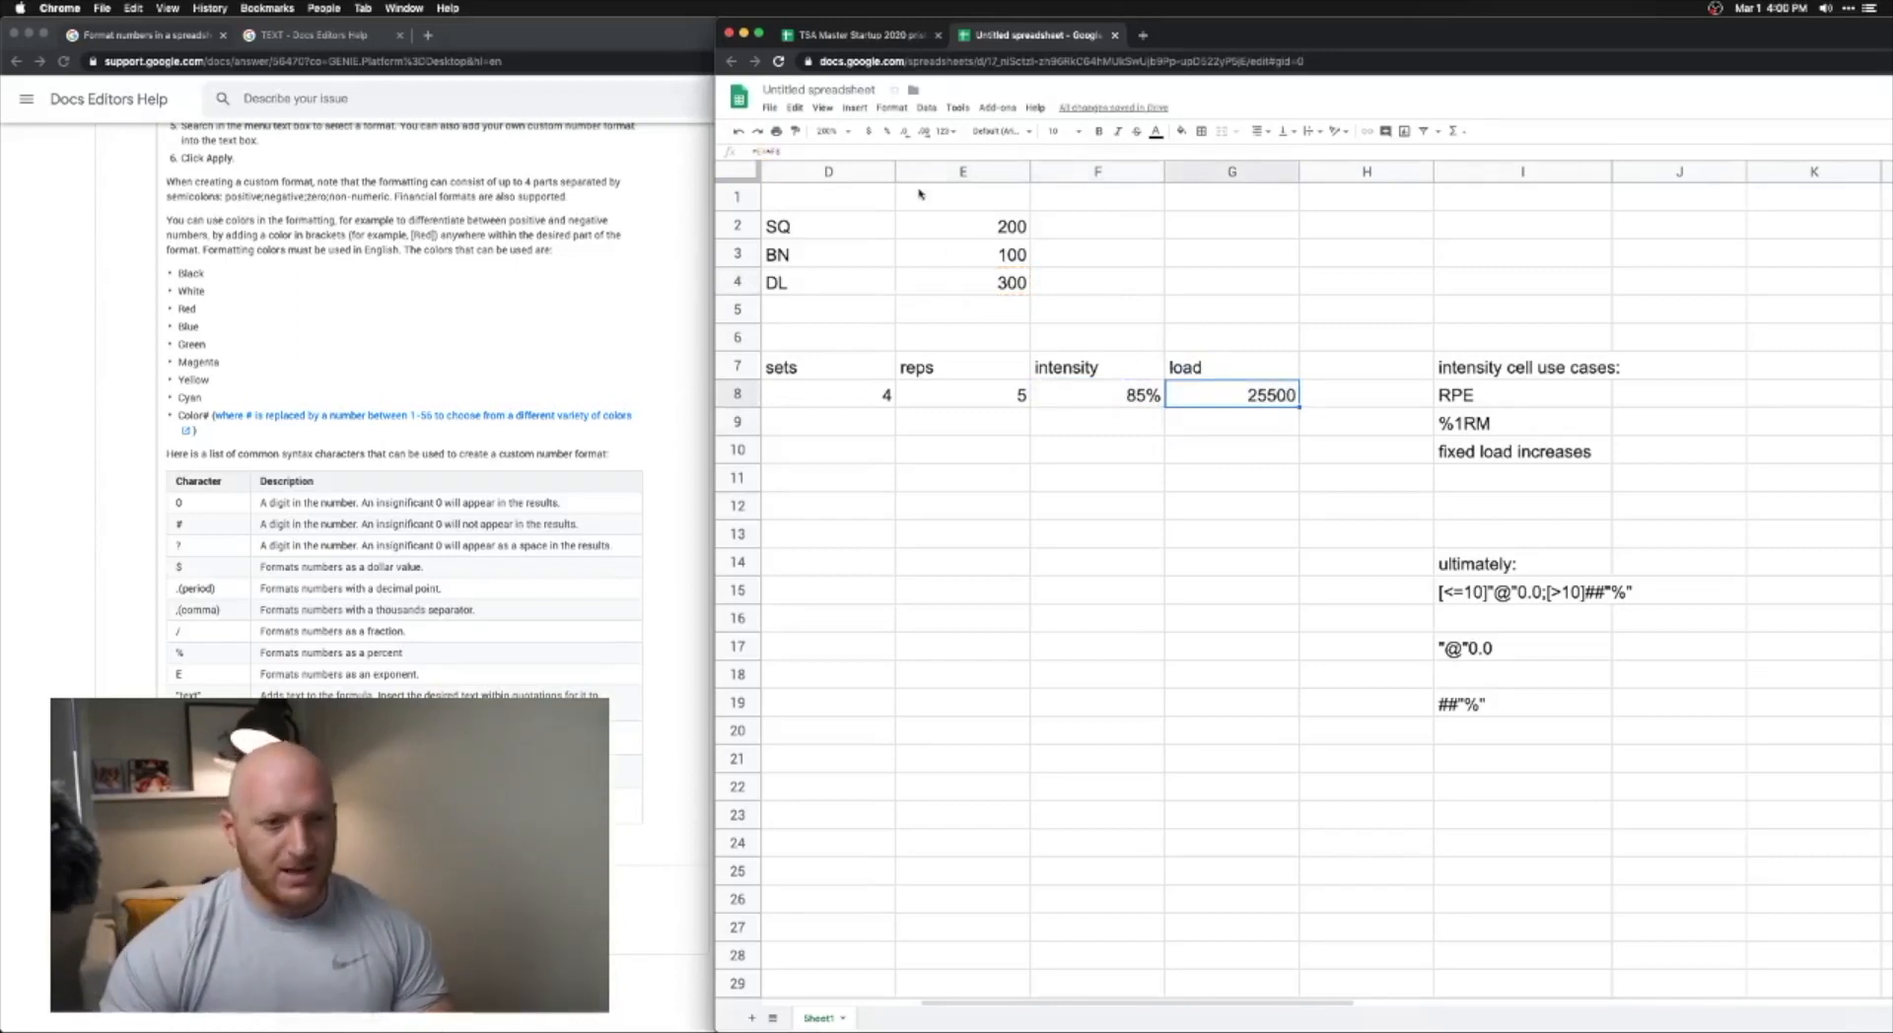
- Change the load formula in G8 to =(E4*F8)/100
click(871, 151)
text())
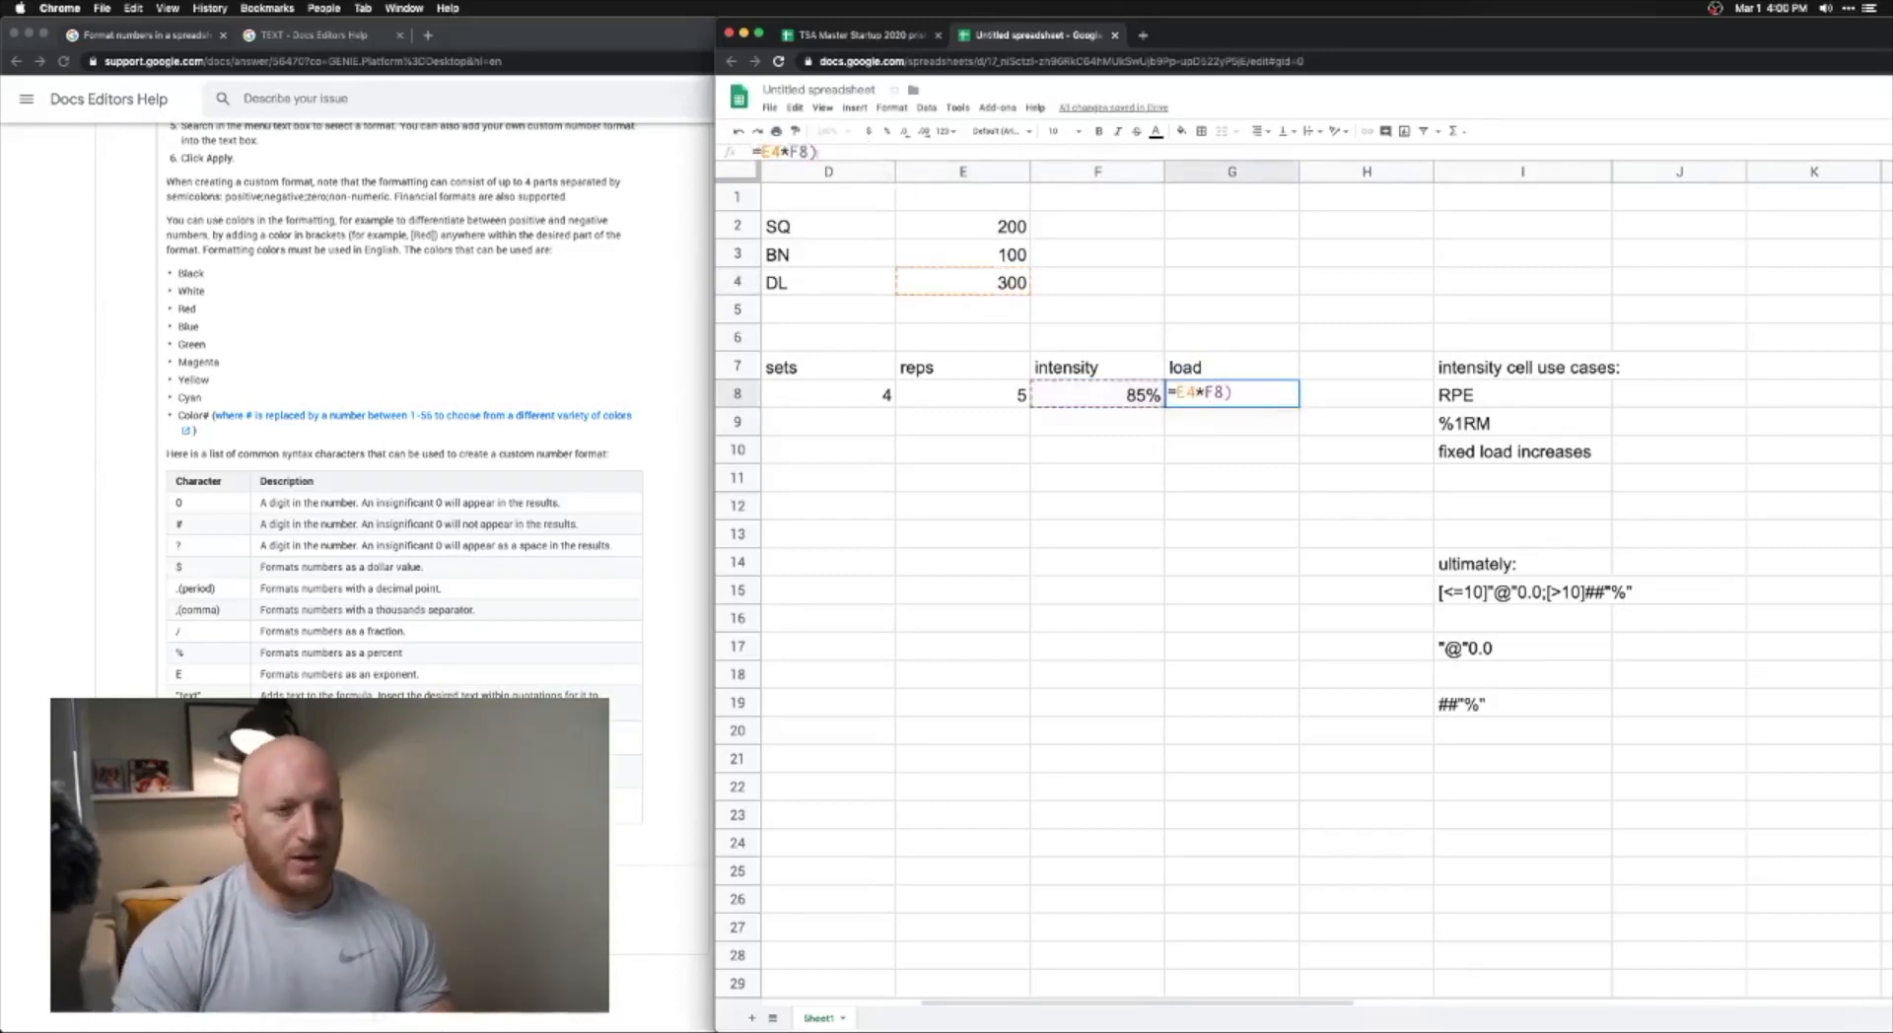
text(()
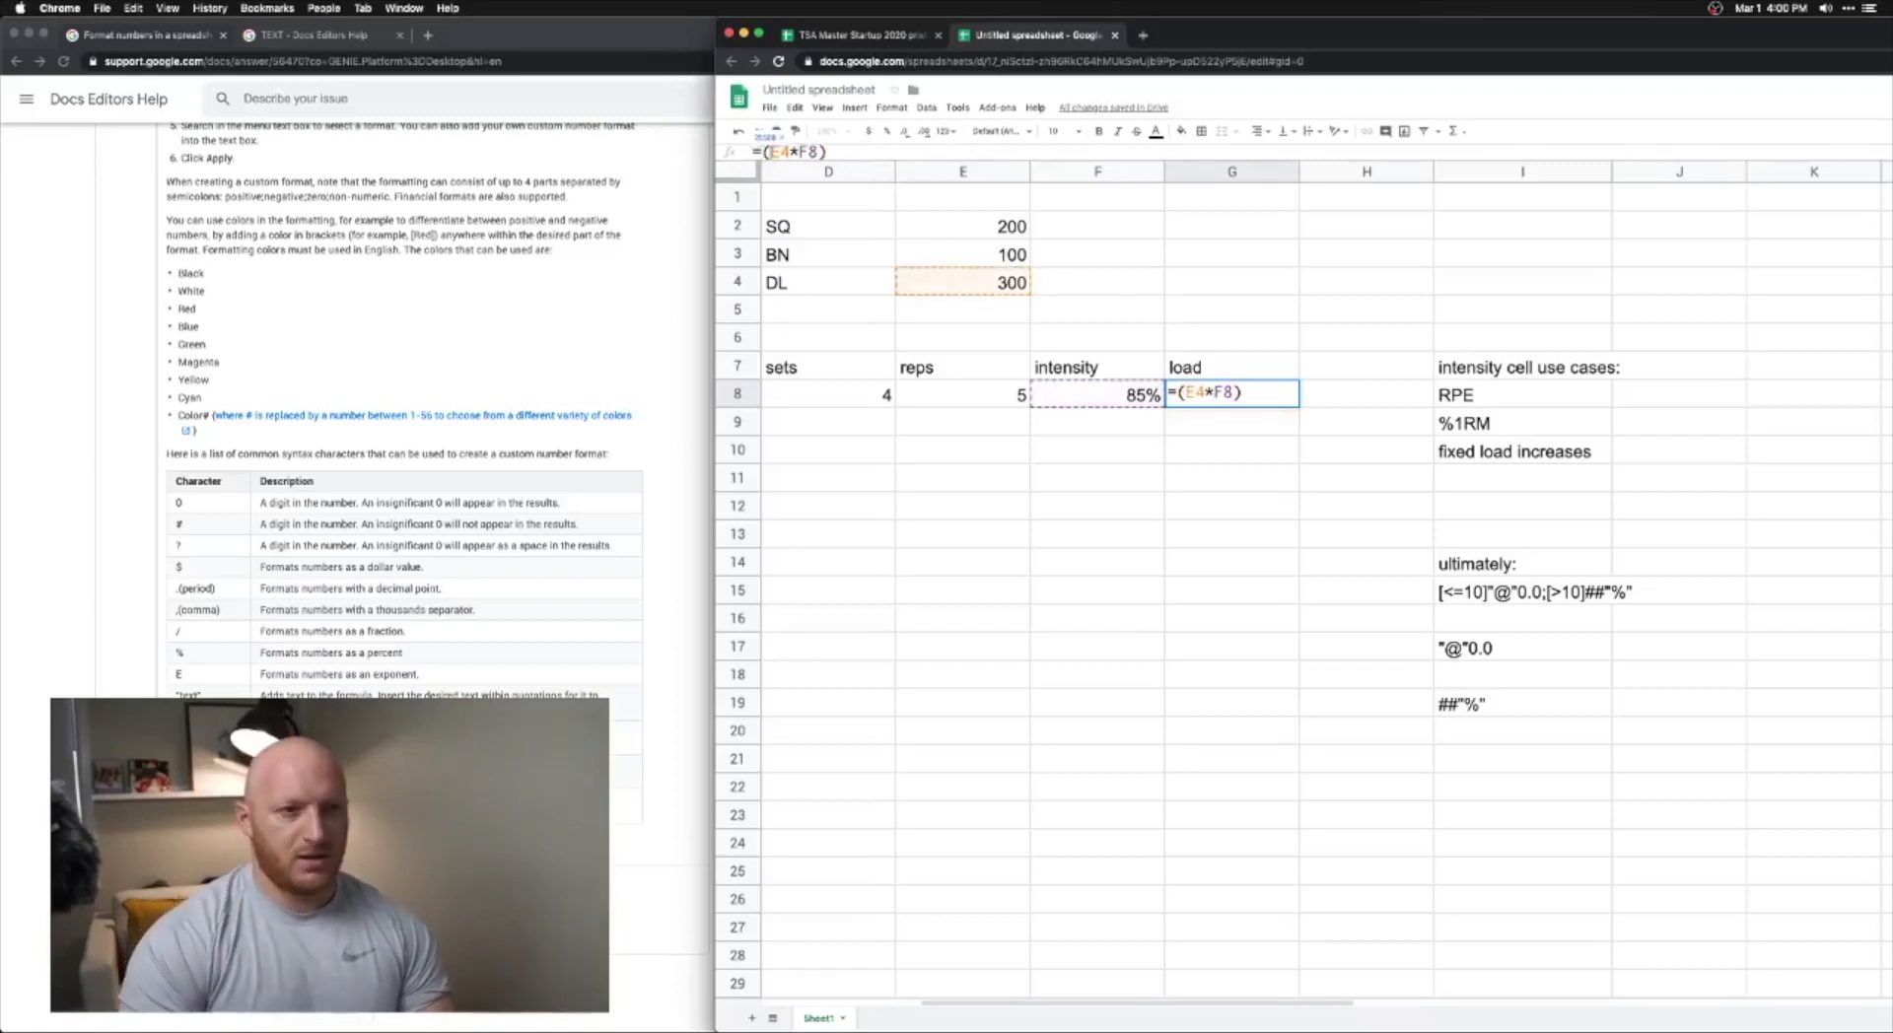
text(/100)
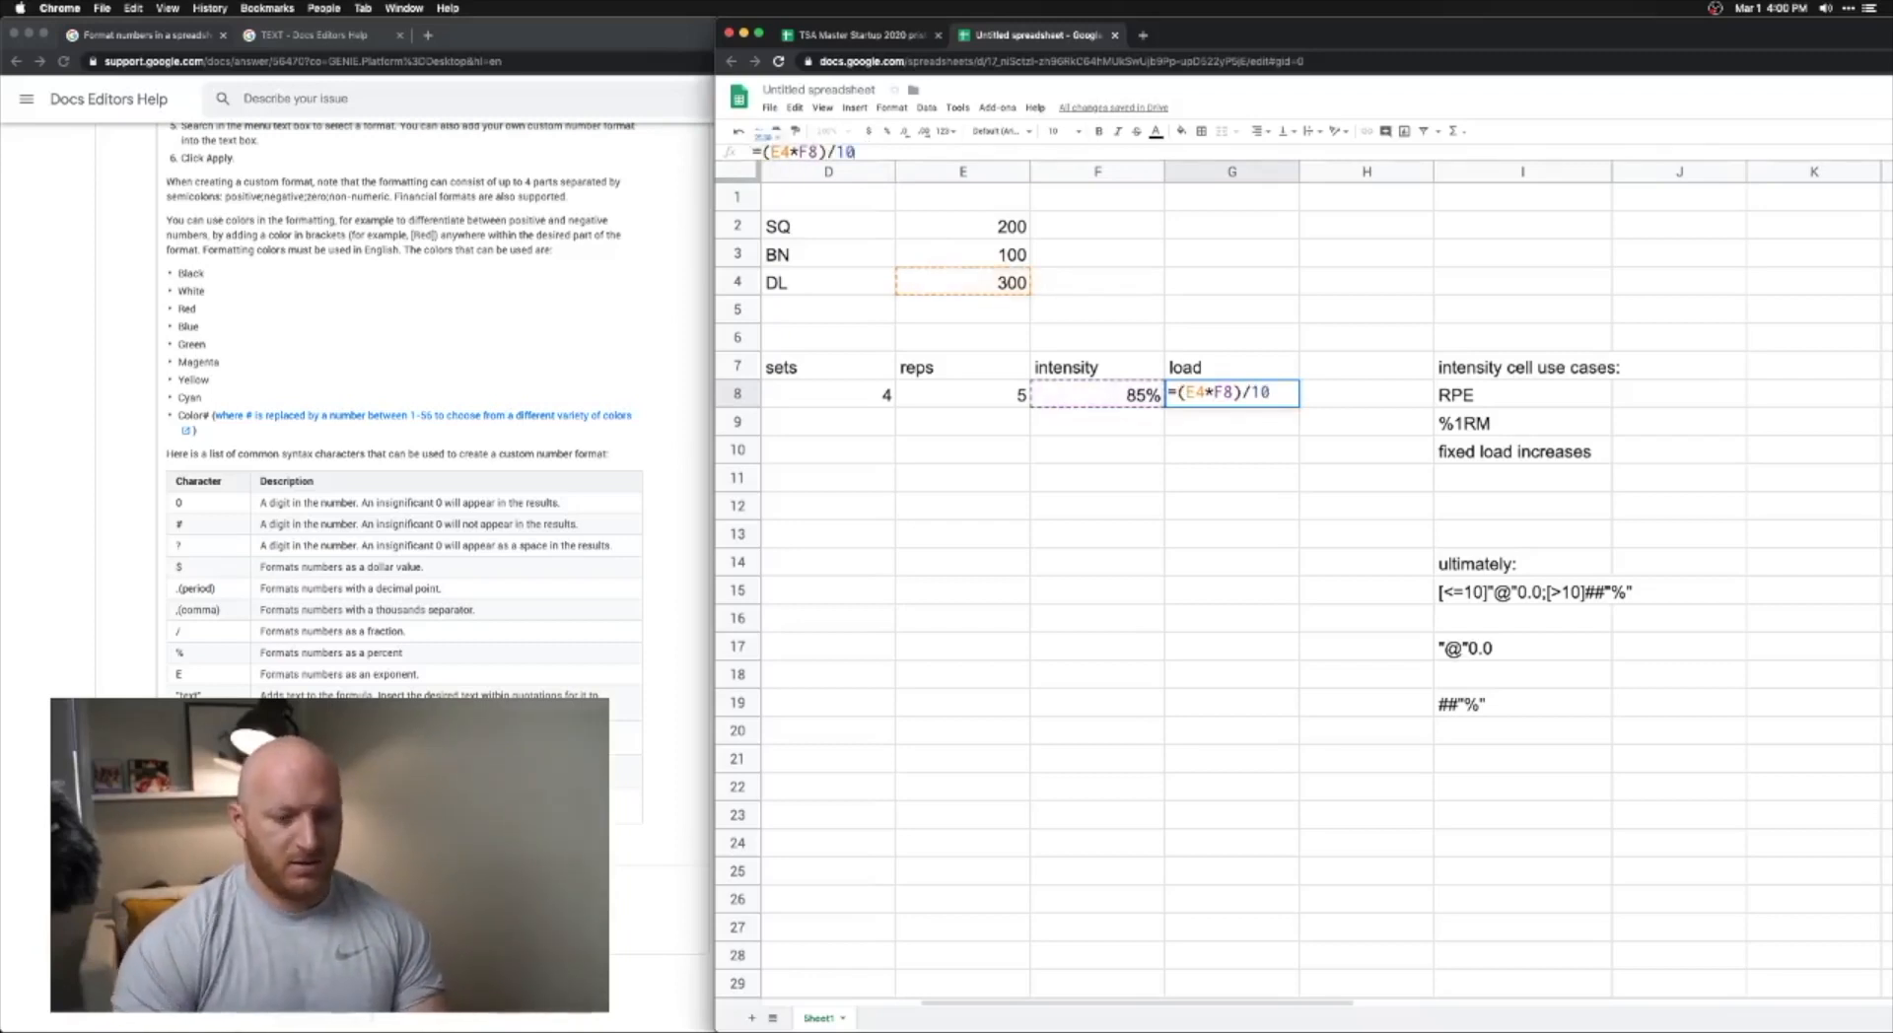
key(Return)
key(Up)
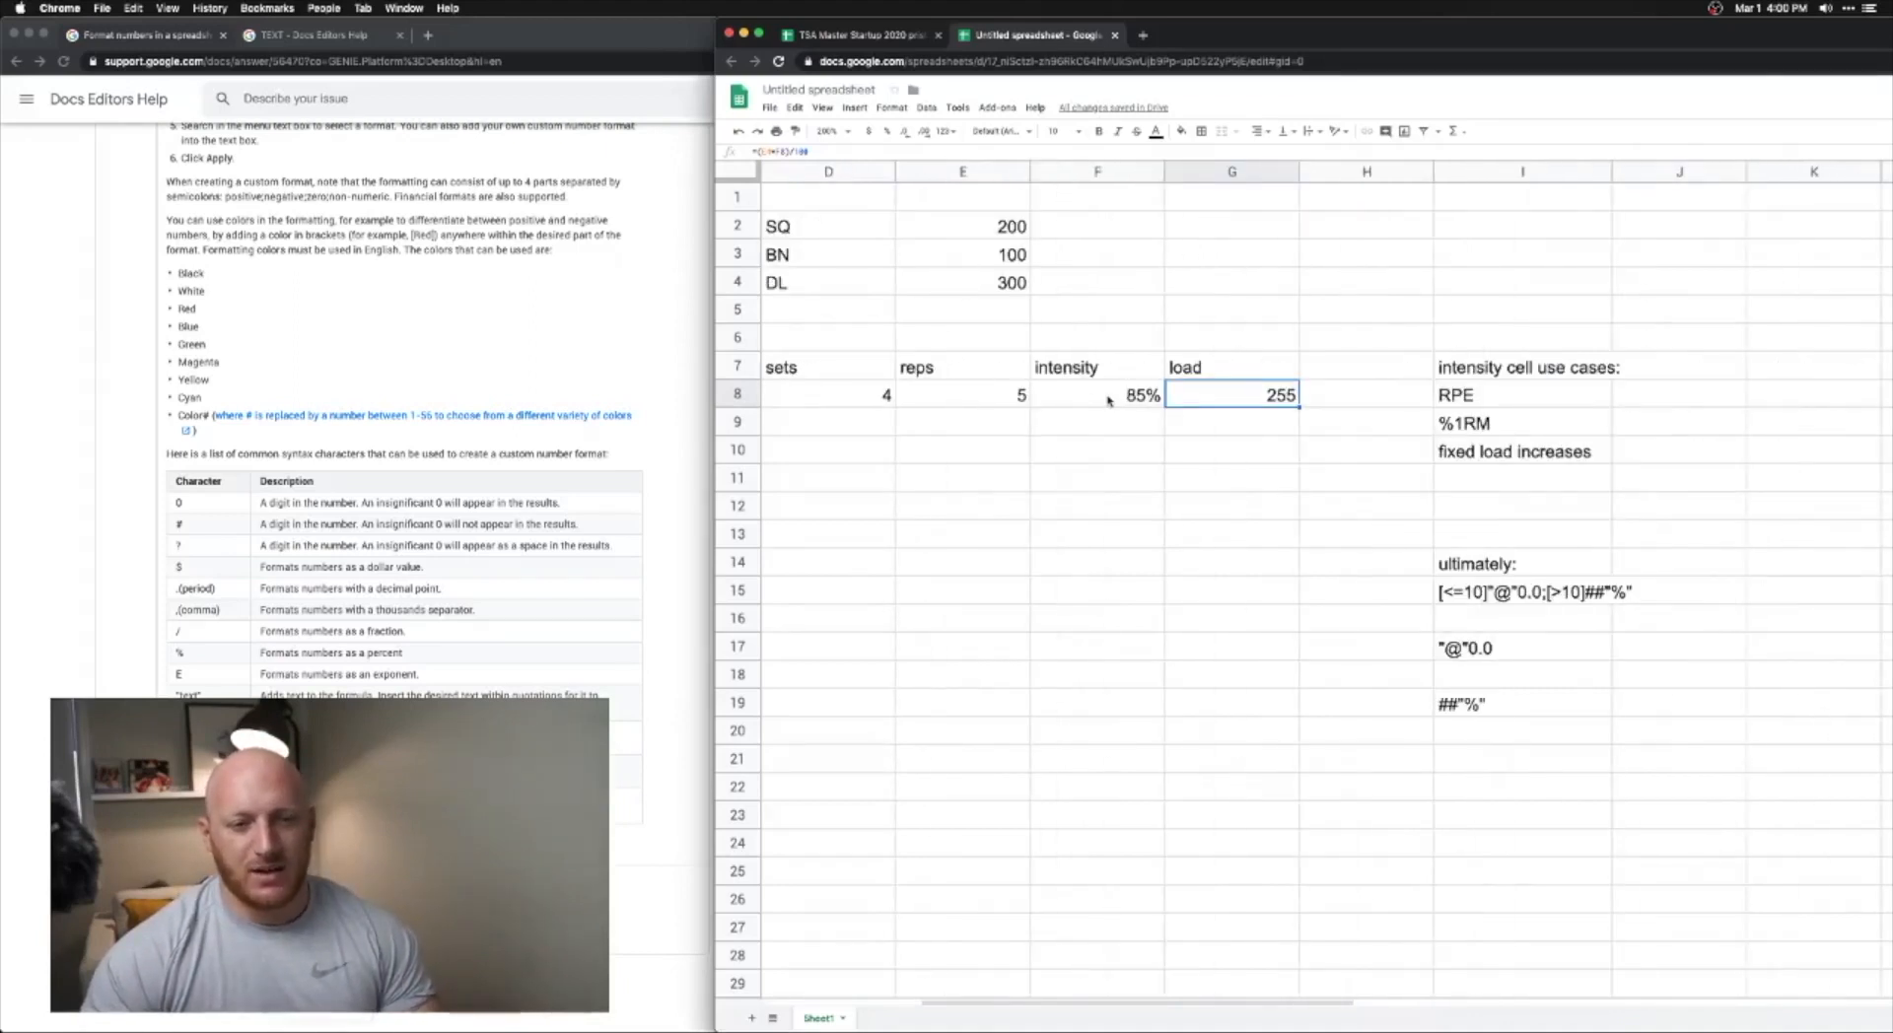
- Widen the spreadsheet window so the type of movement column B is in view alongside the whole training table
scroll(1109, 399, left, 2)
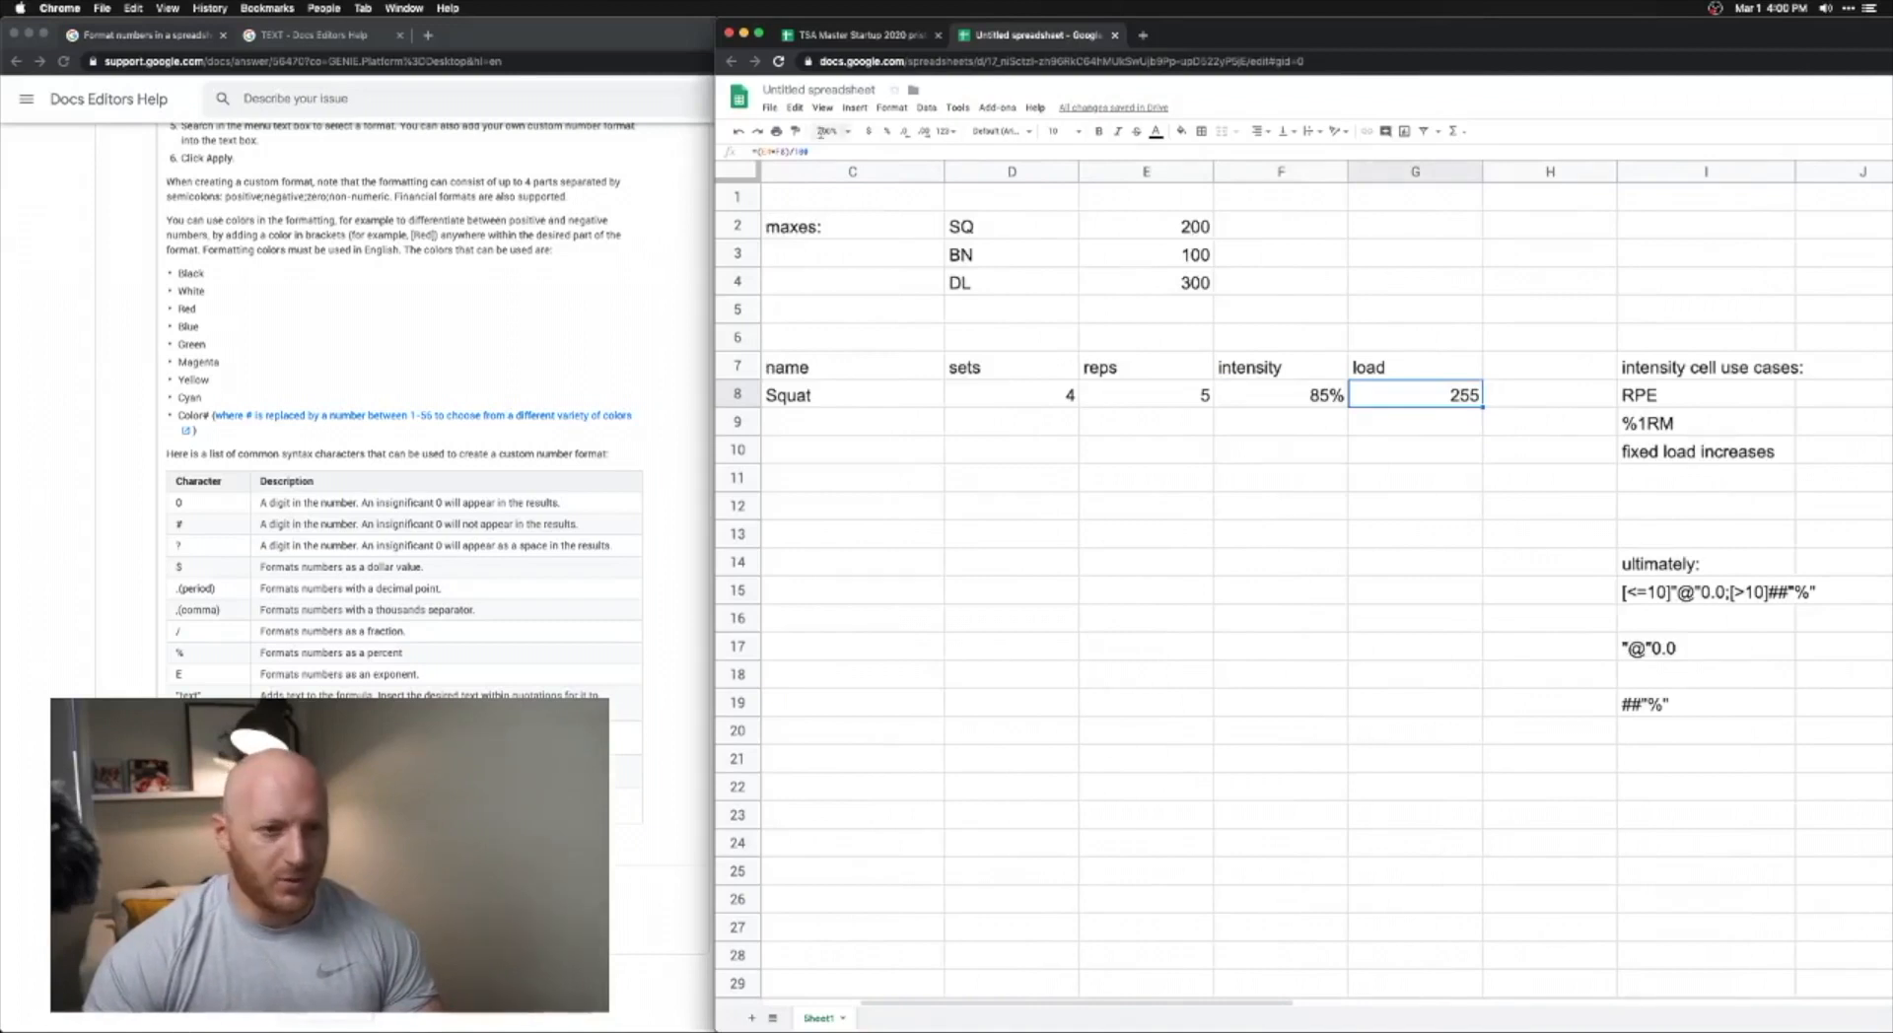
drag(646, 397, 377, 407)
scroll(727, 449, left, 3)
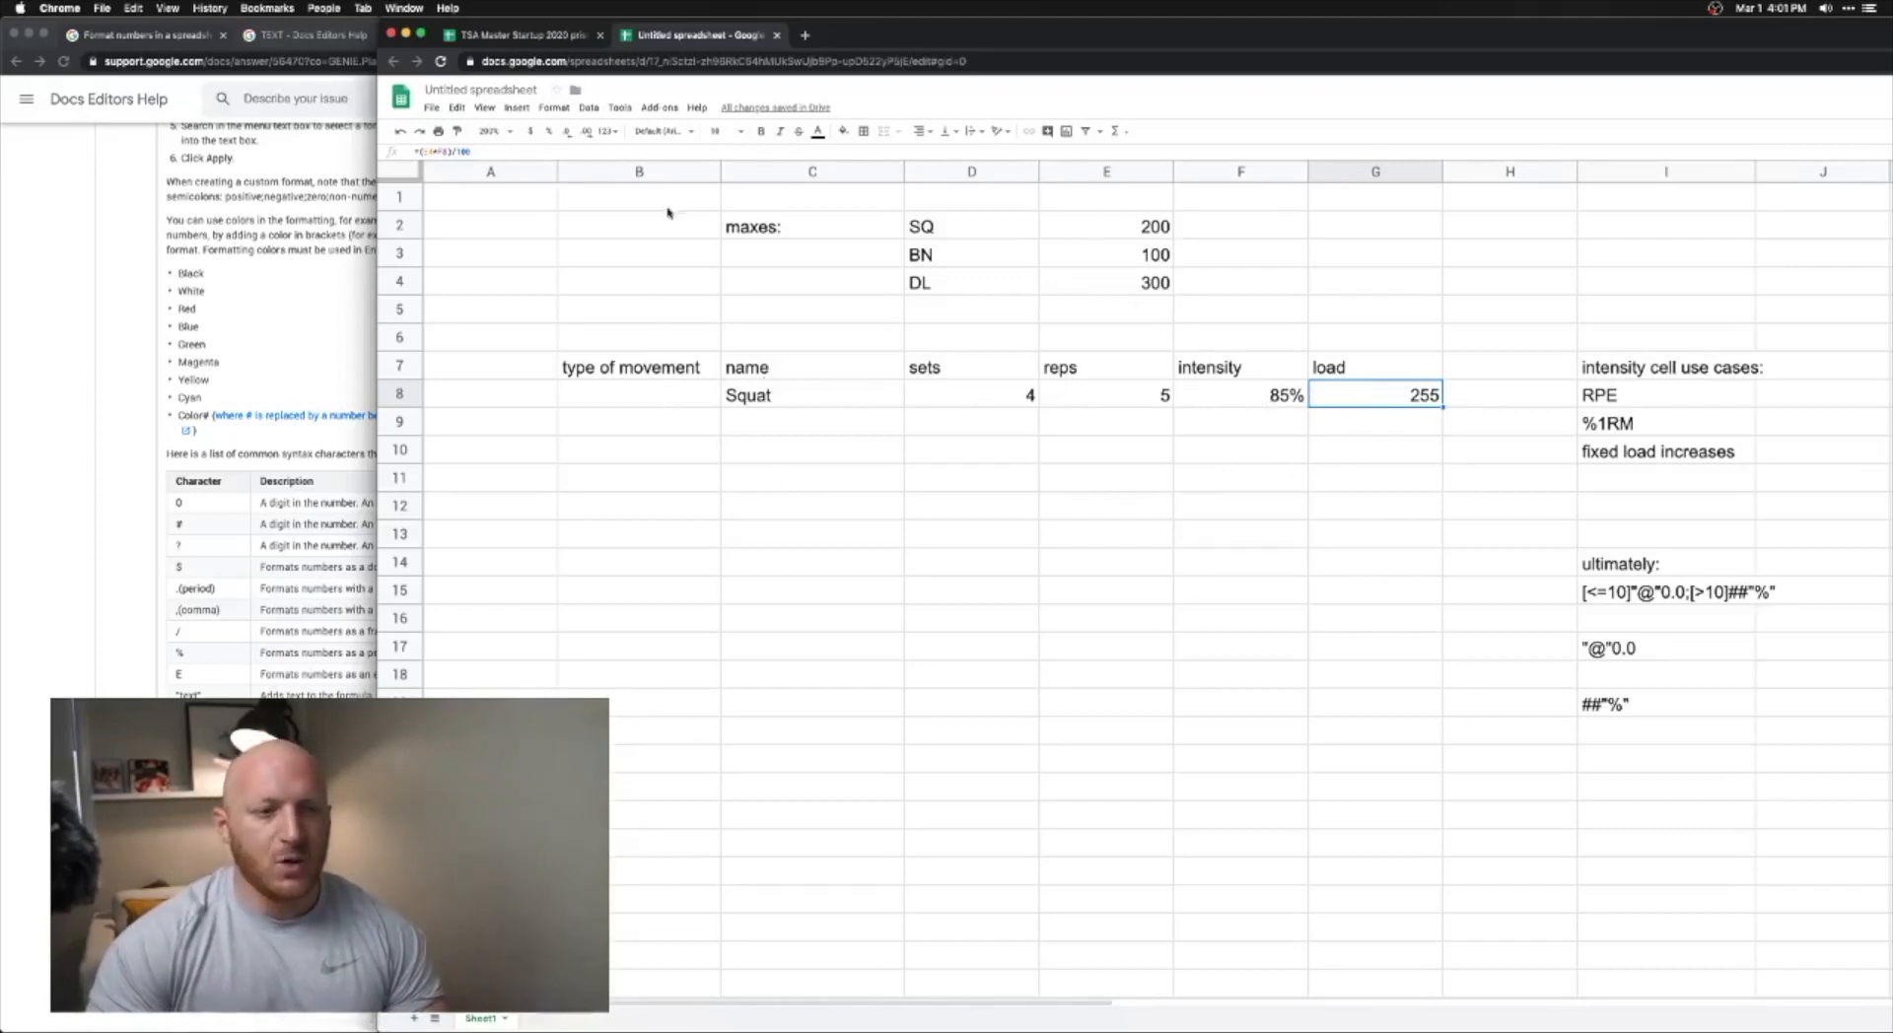
- Hide the type of movement column B and unhide it again
click(657, 170)
right_click(656, 170)
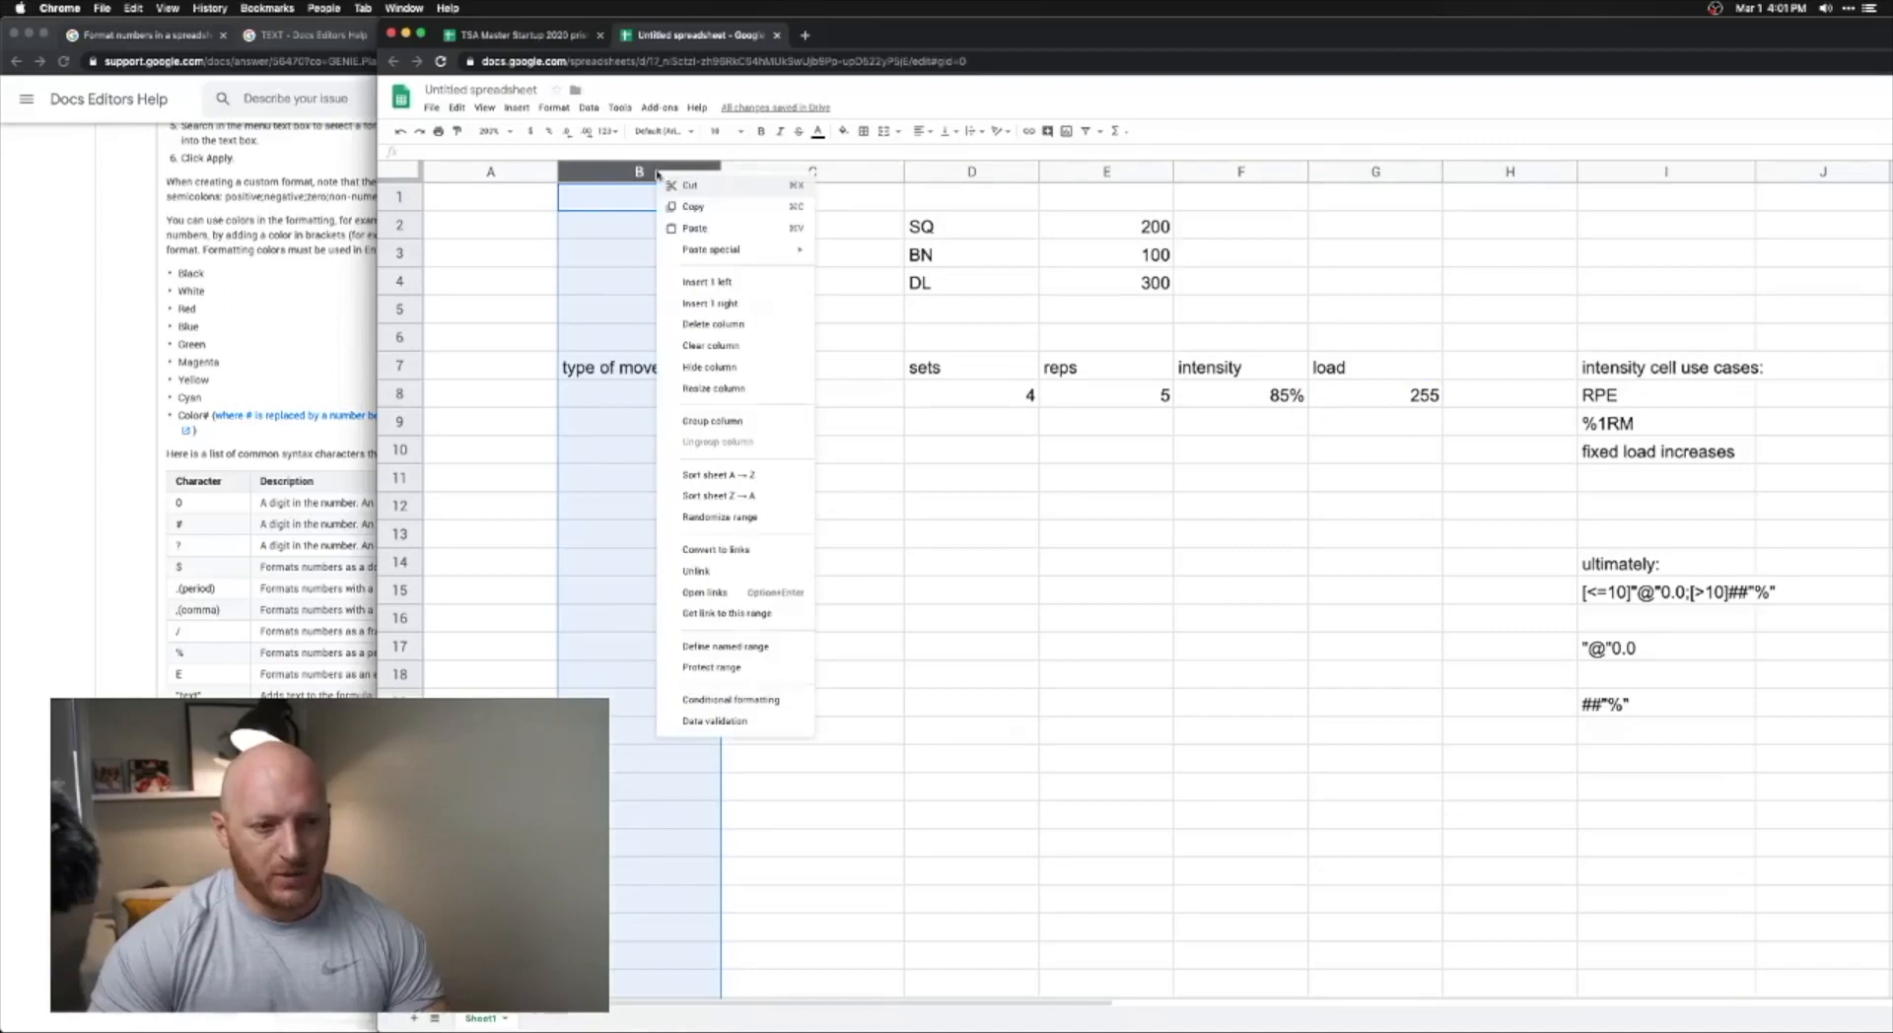
click(690, 371)
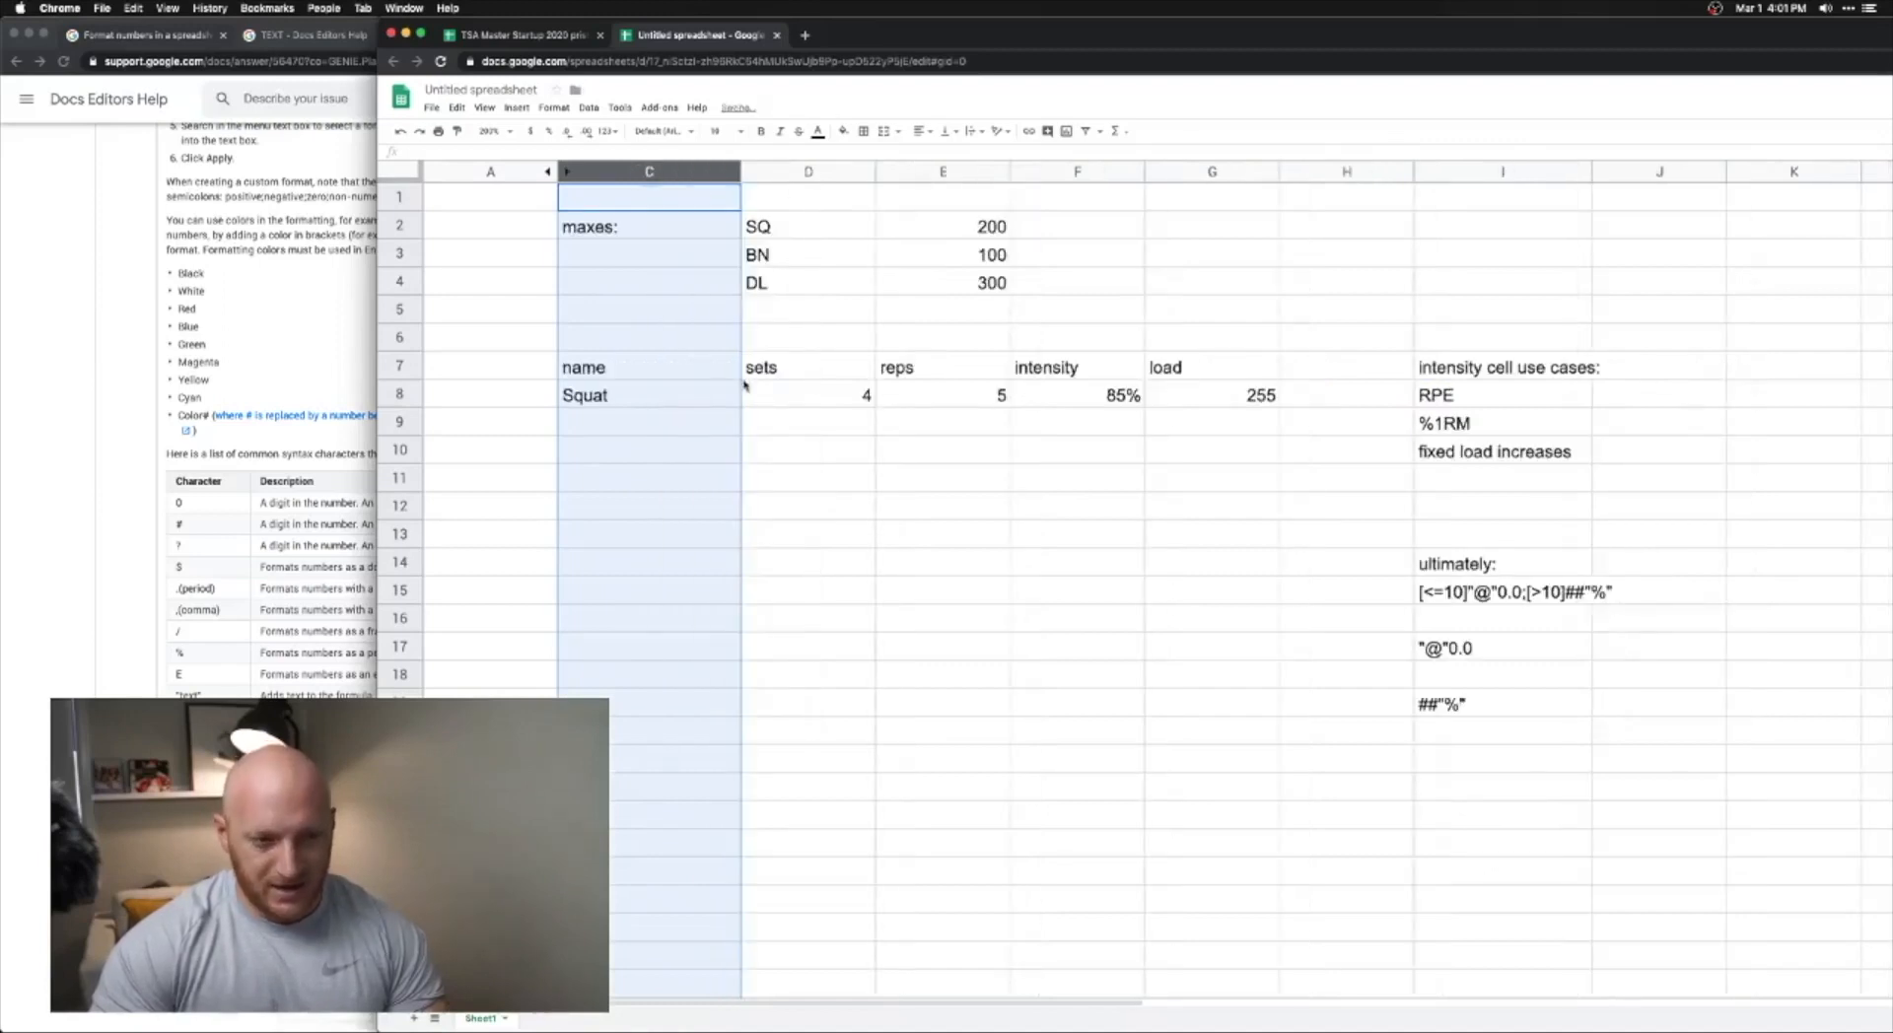
click(884, 527)
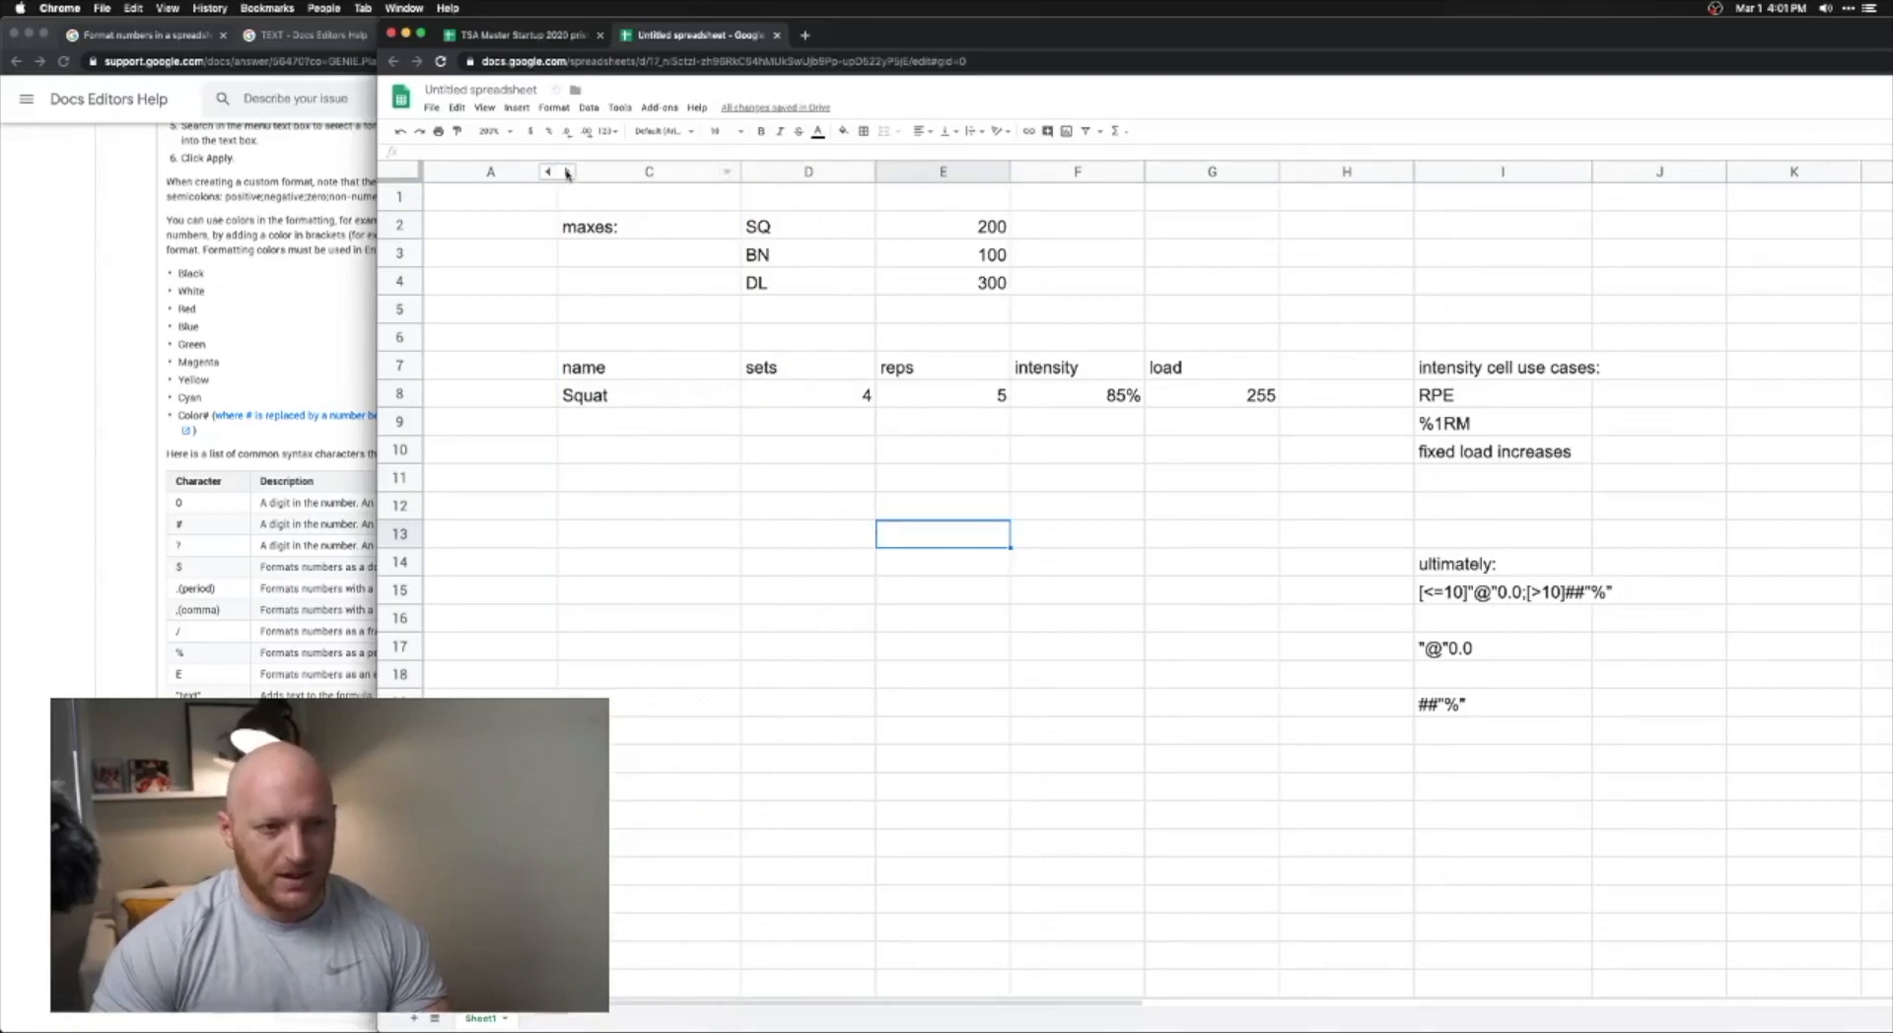
click(567, 173)
click(796, 479)
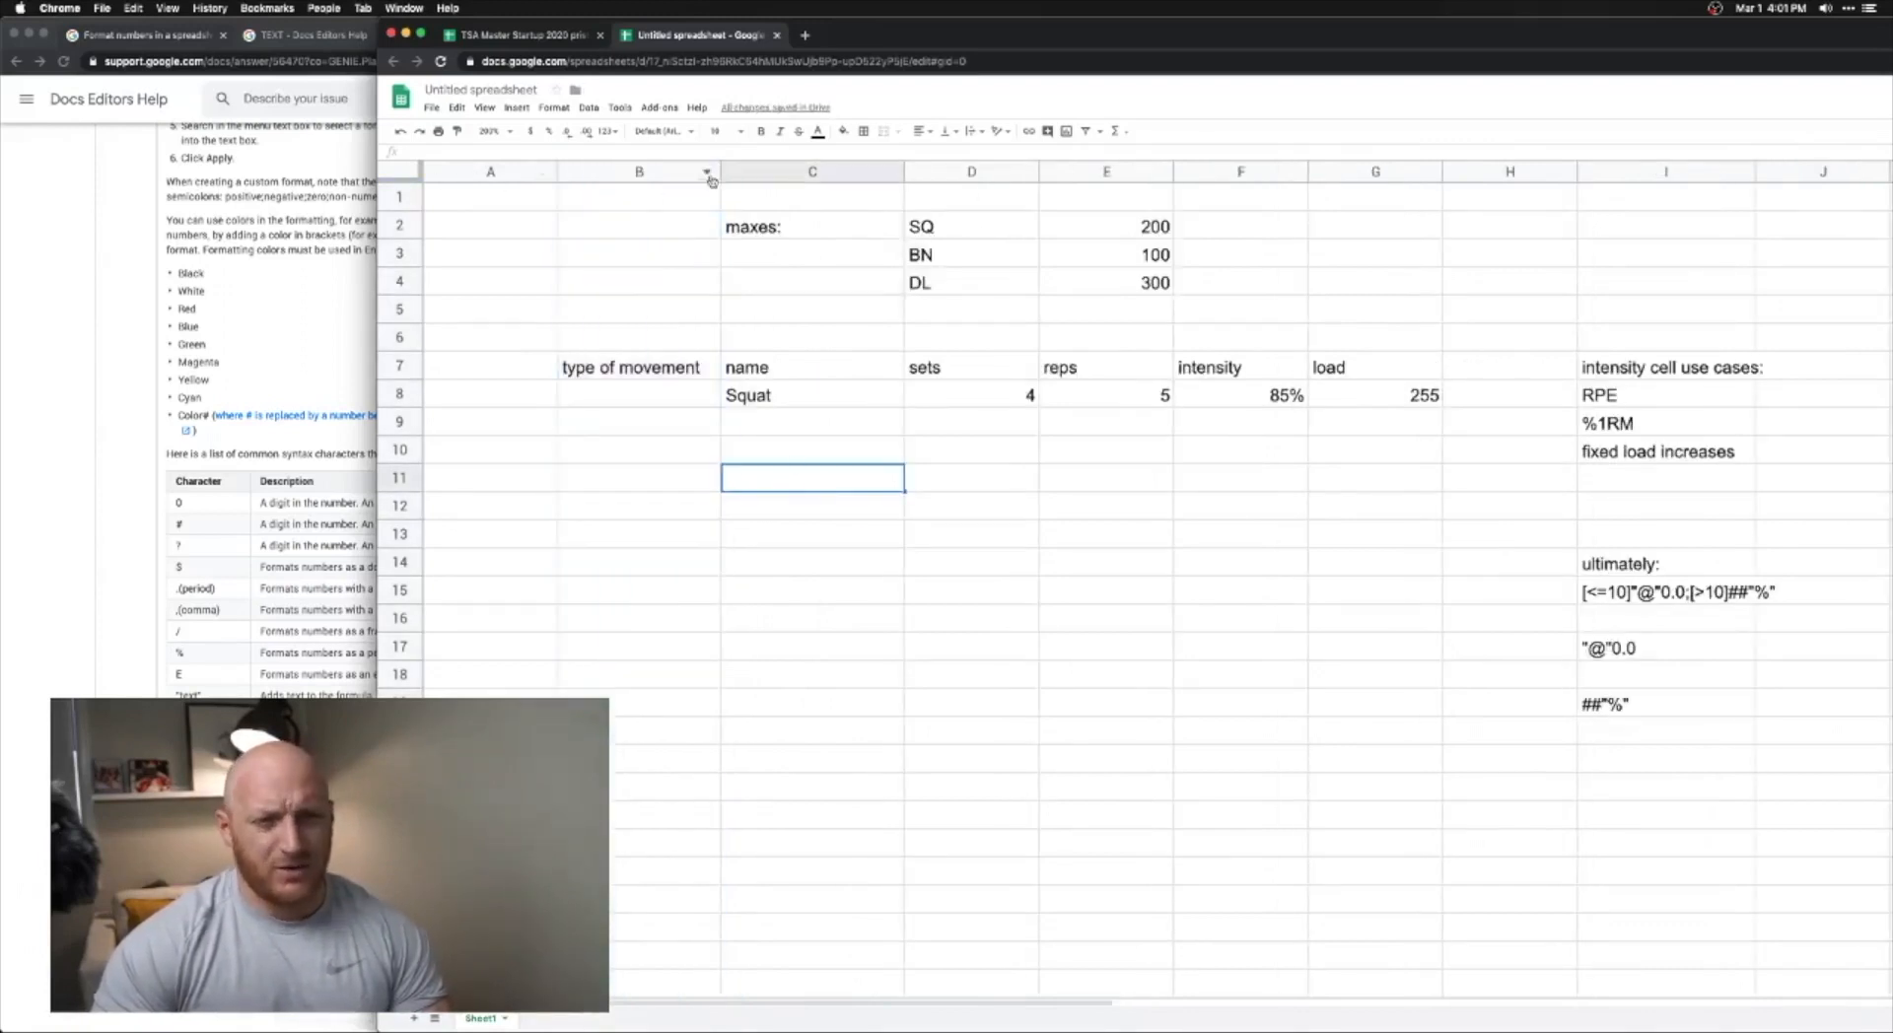
drag(641, 173, 1112, 172)
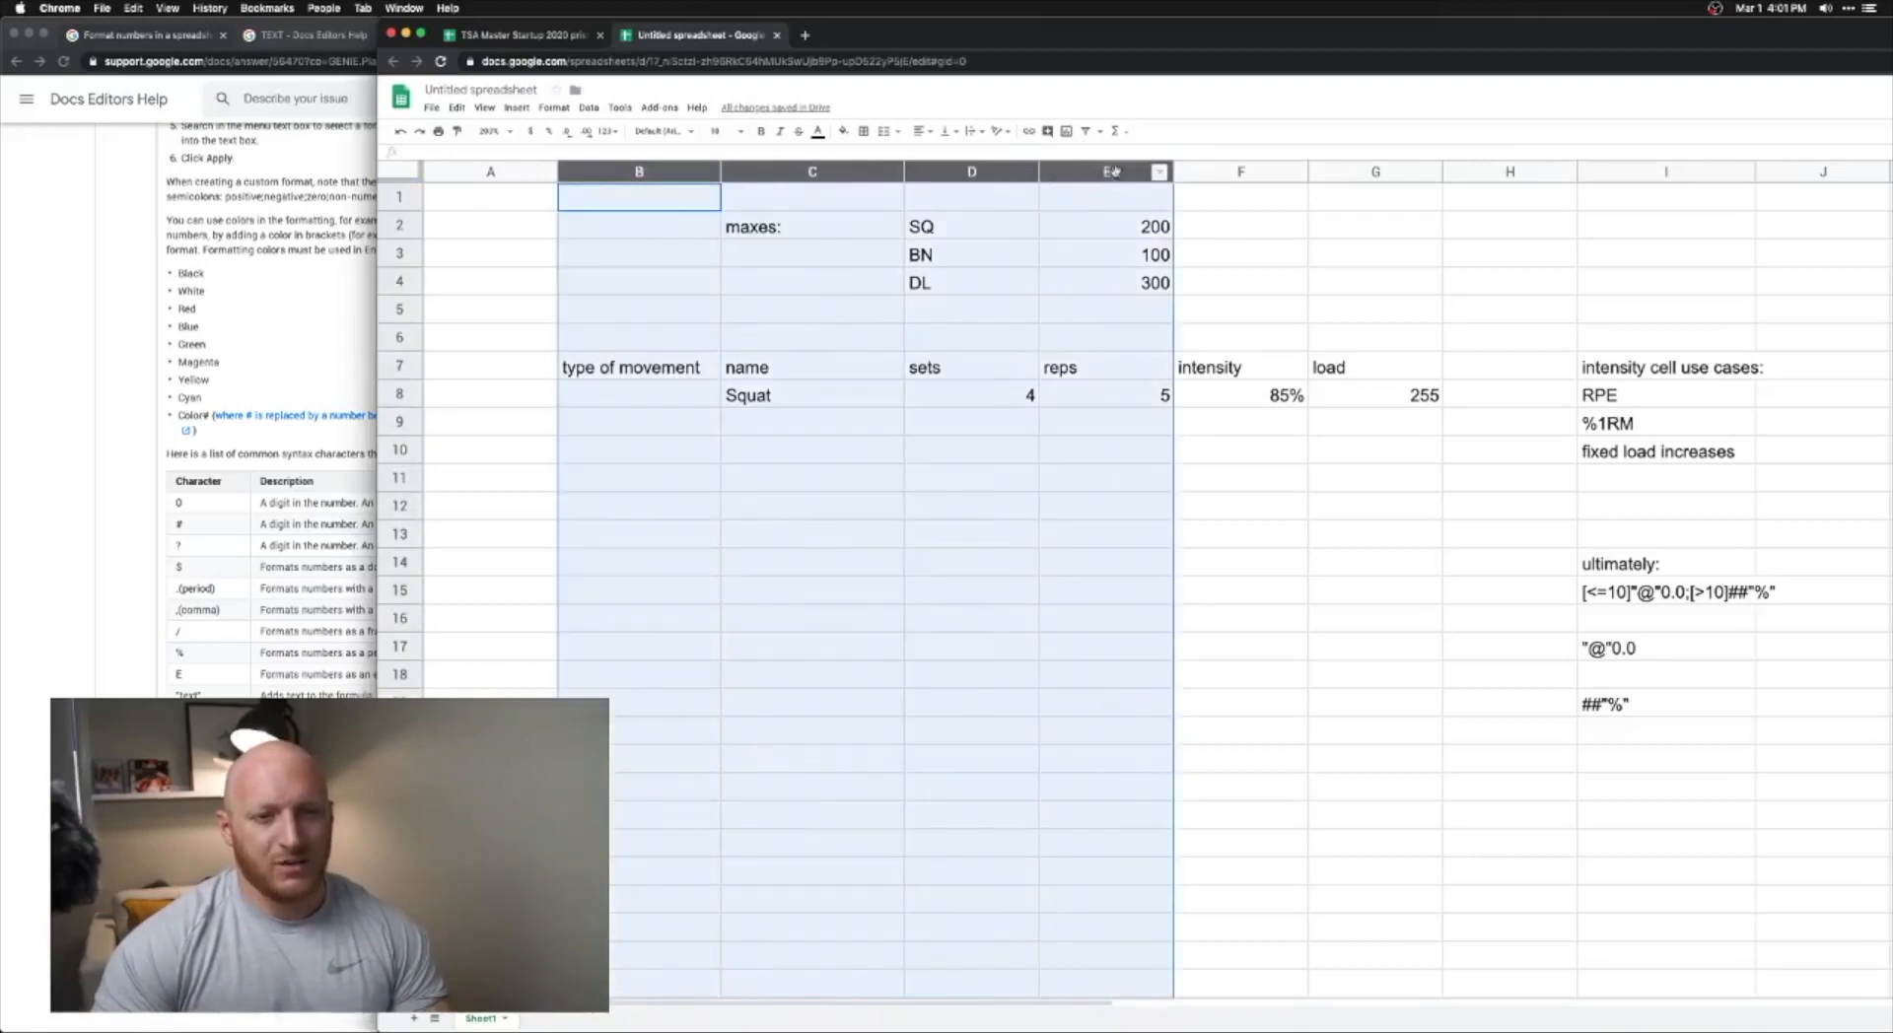
right_click(1112, 171)
click(744, 329)
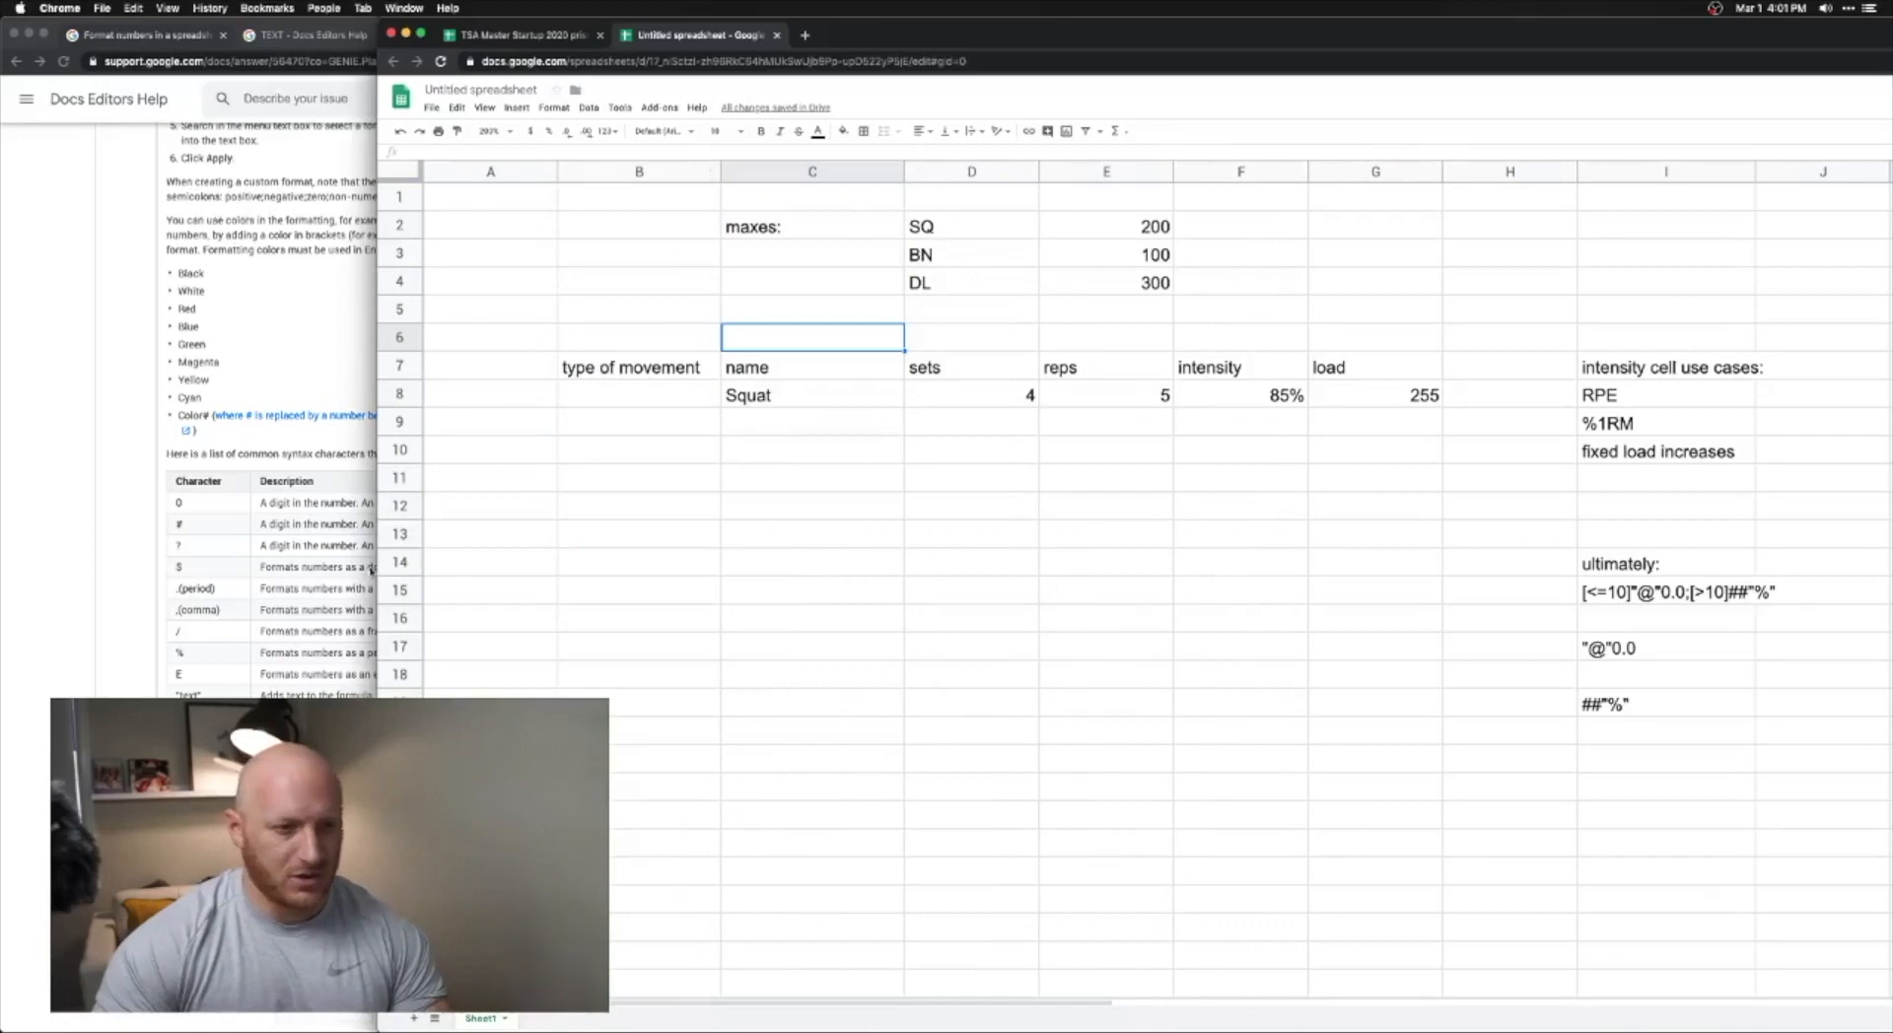
- Fill the type of movement cells B8 to B10 with sq, bn and dl
click(647, 394)
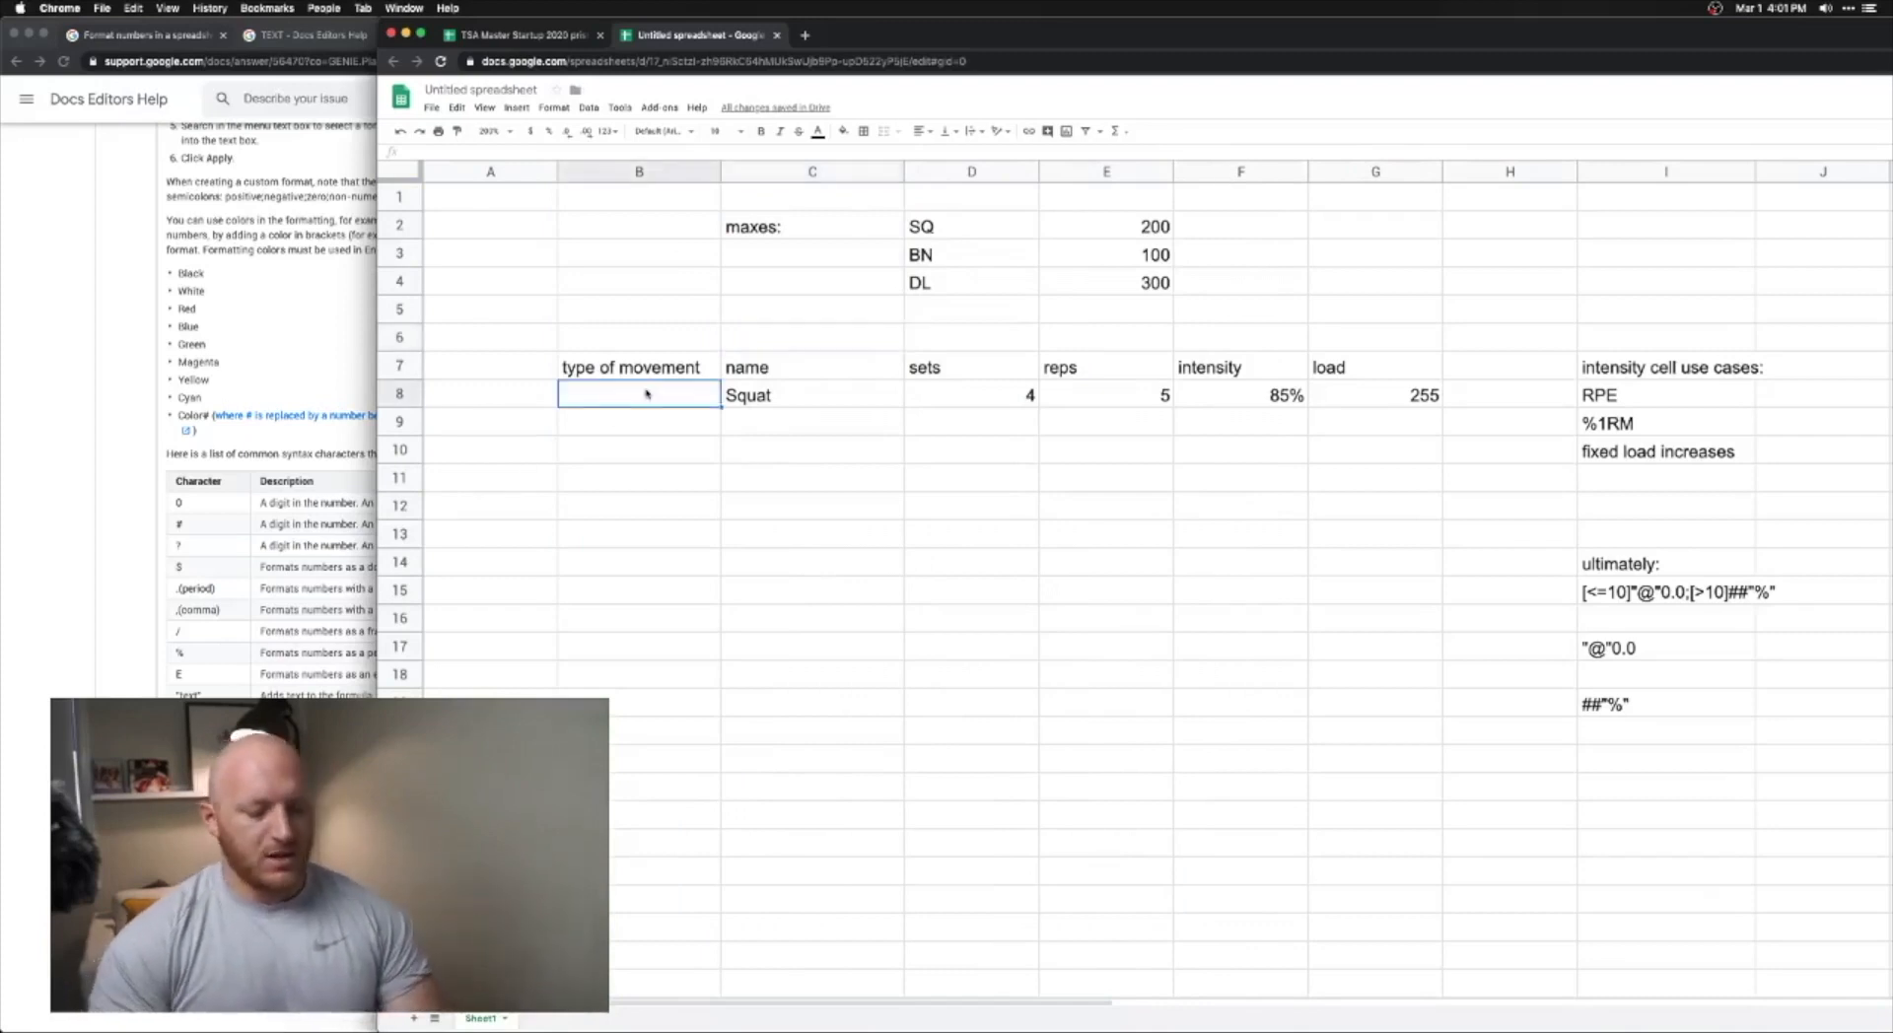
text(sq)
key(Return)
key(Up)
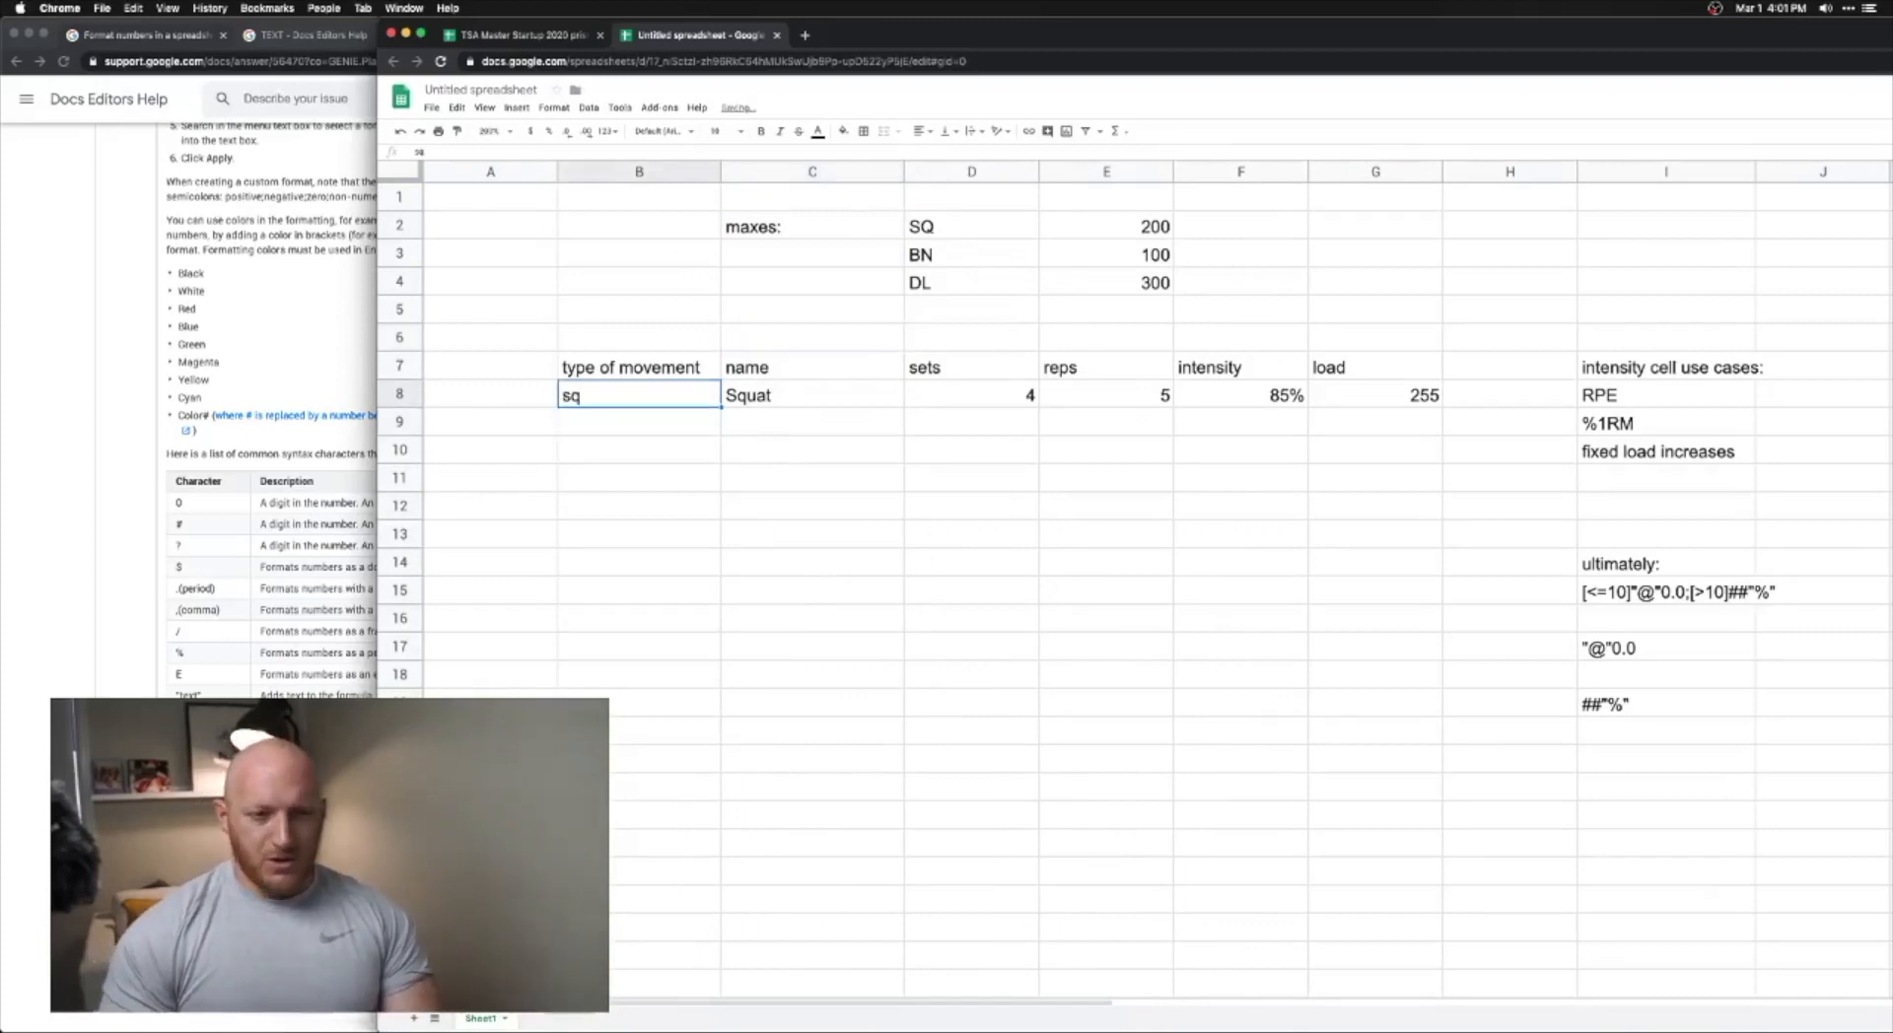
key(Down)
text(bn)
key(Return)
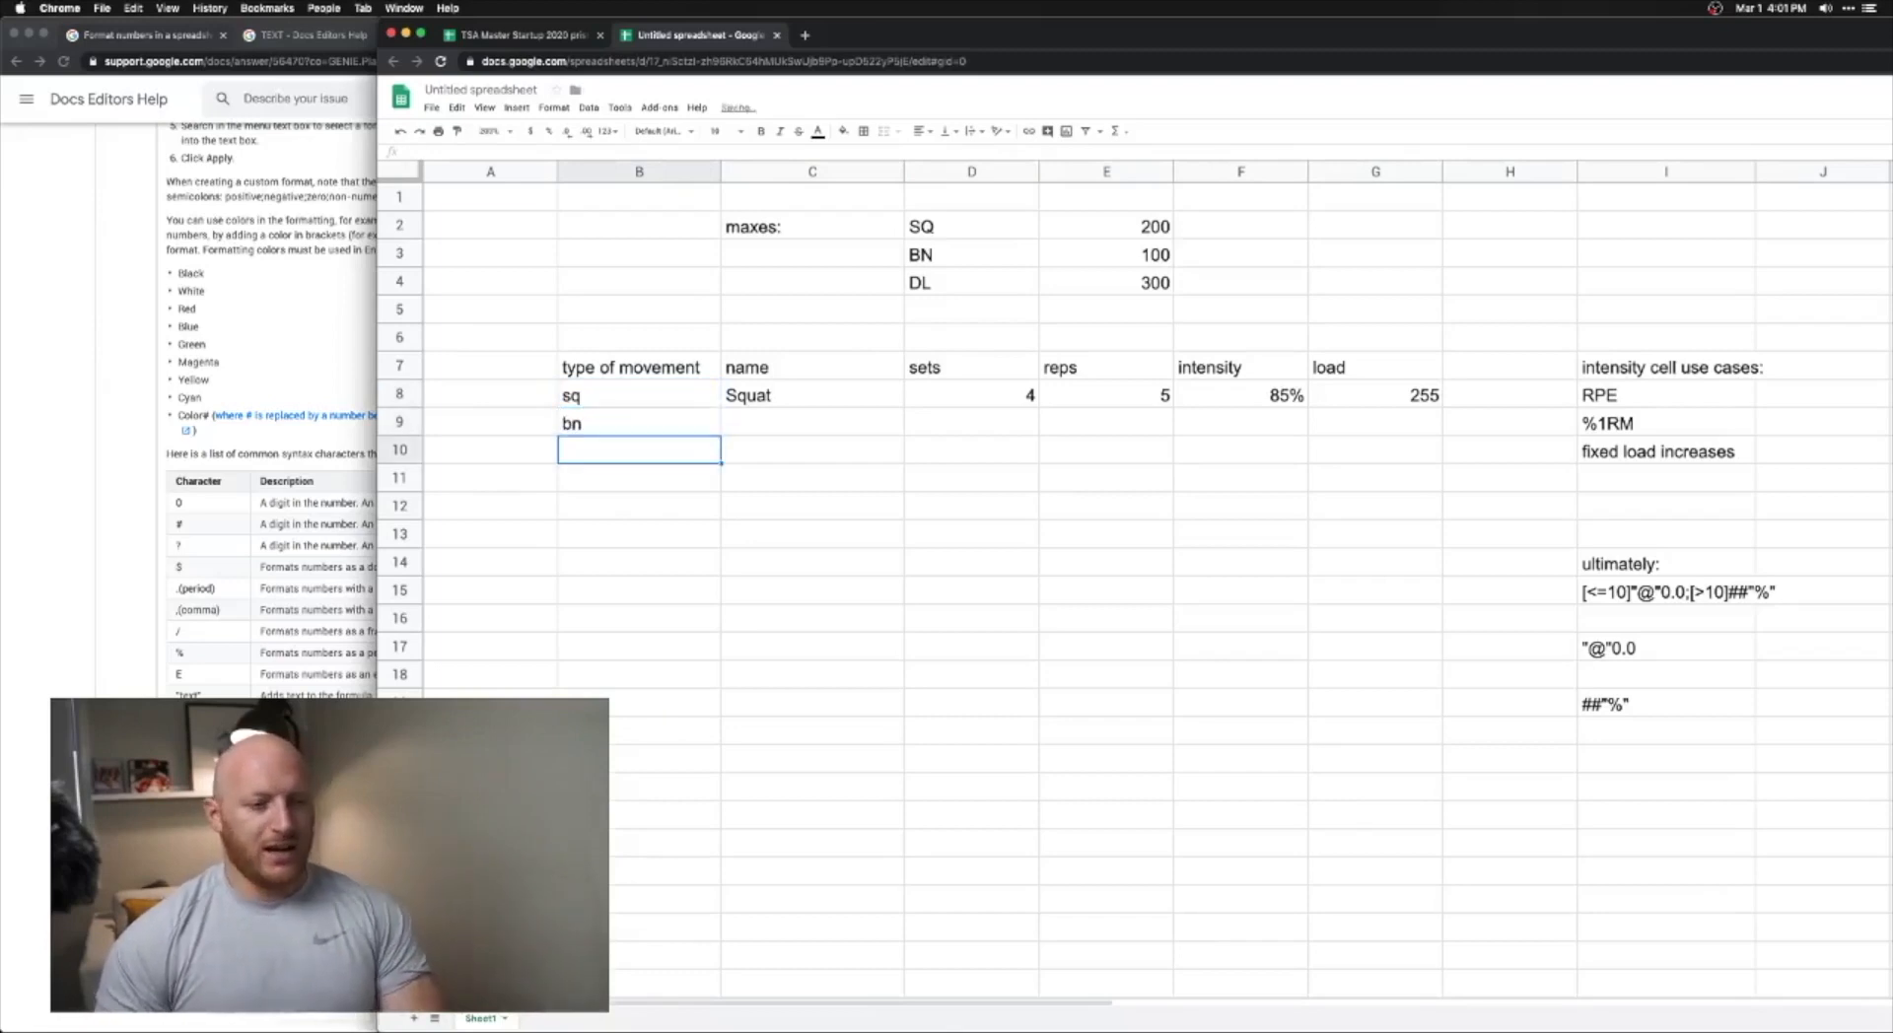
text(dl)
key(Return)
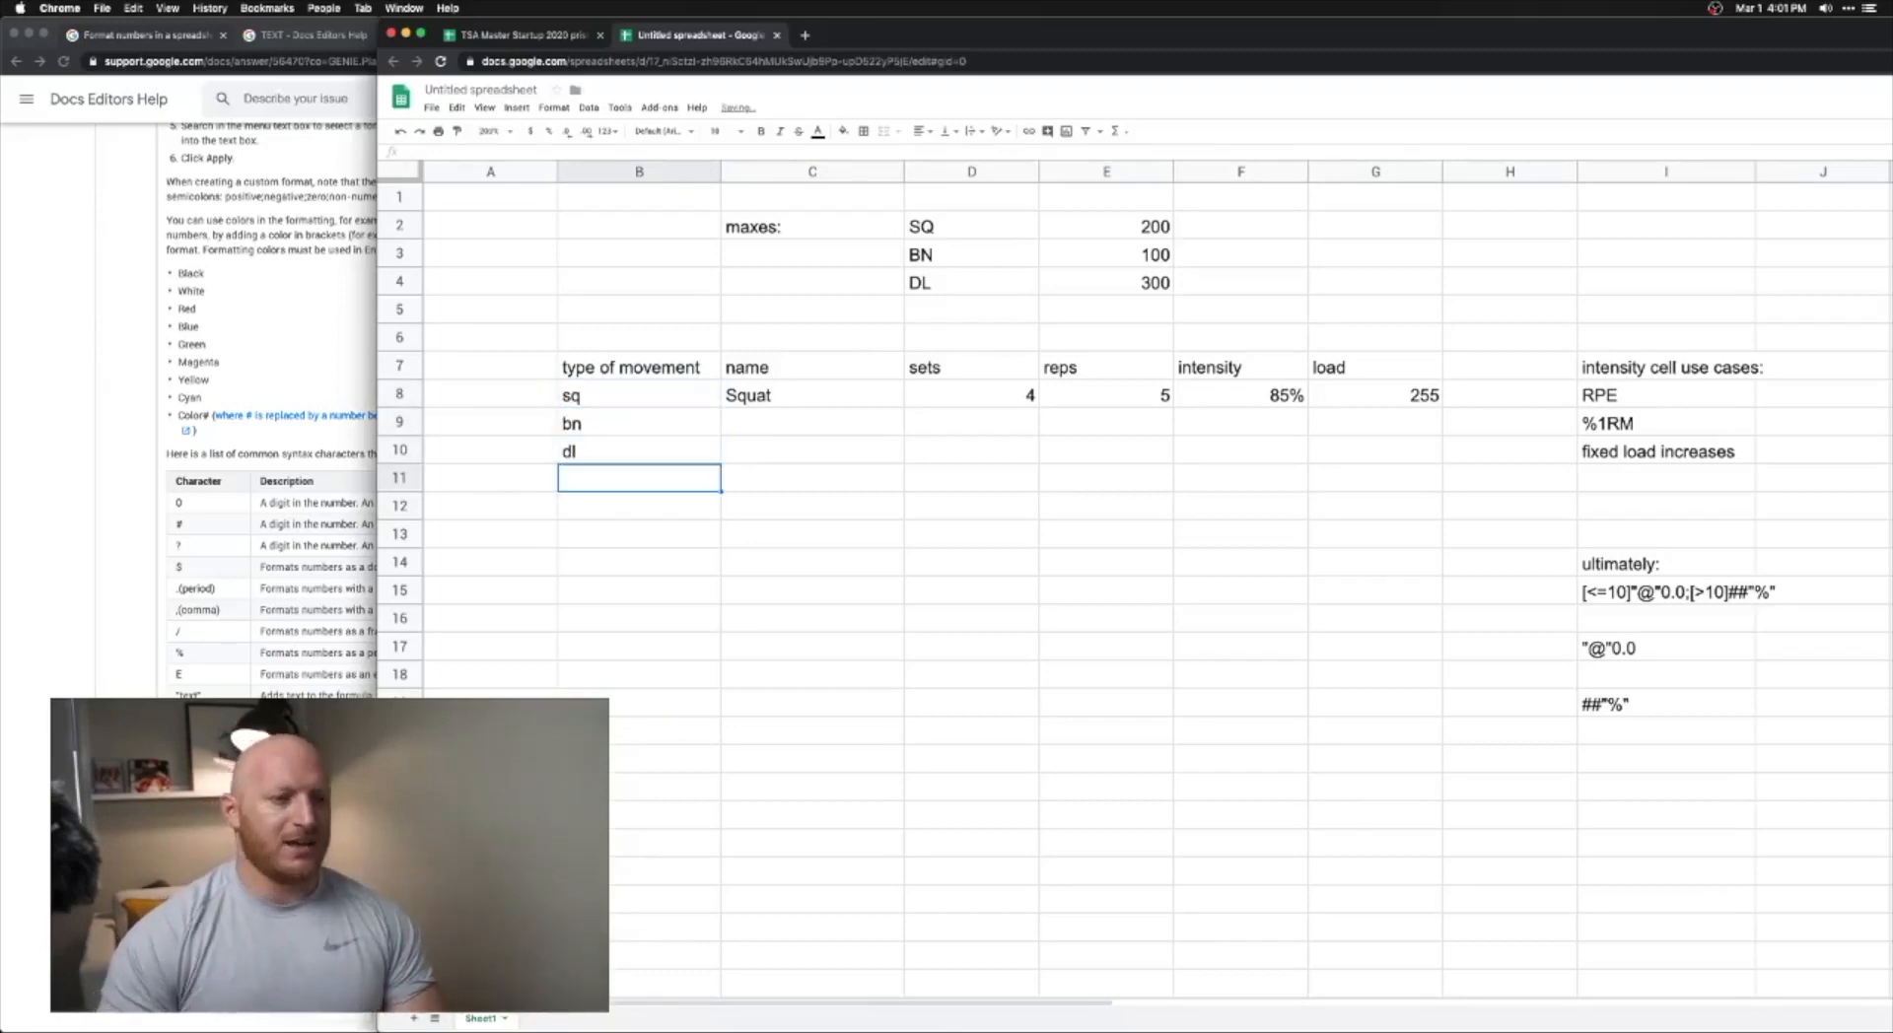
- Enter the exercise names Bench Press in C9 and Deadlift in C10
key(Up)
key(Up)
key(Right)
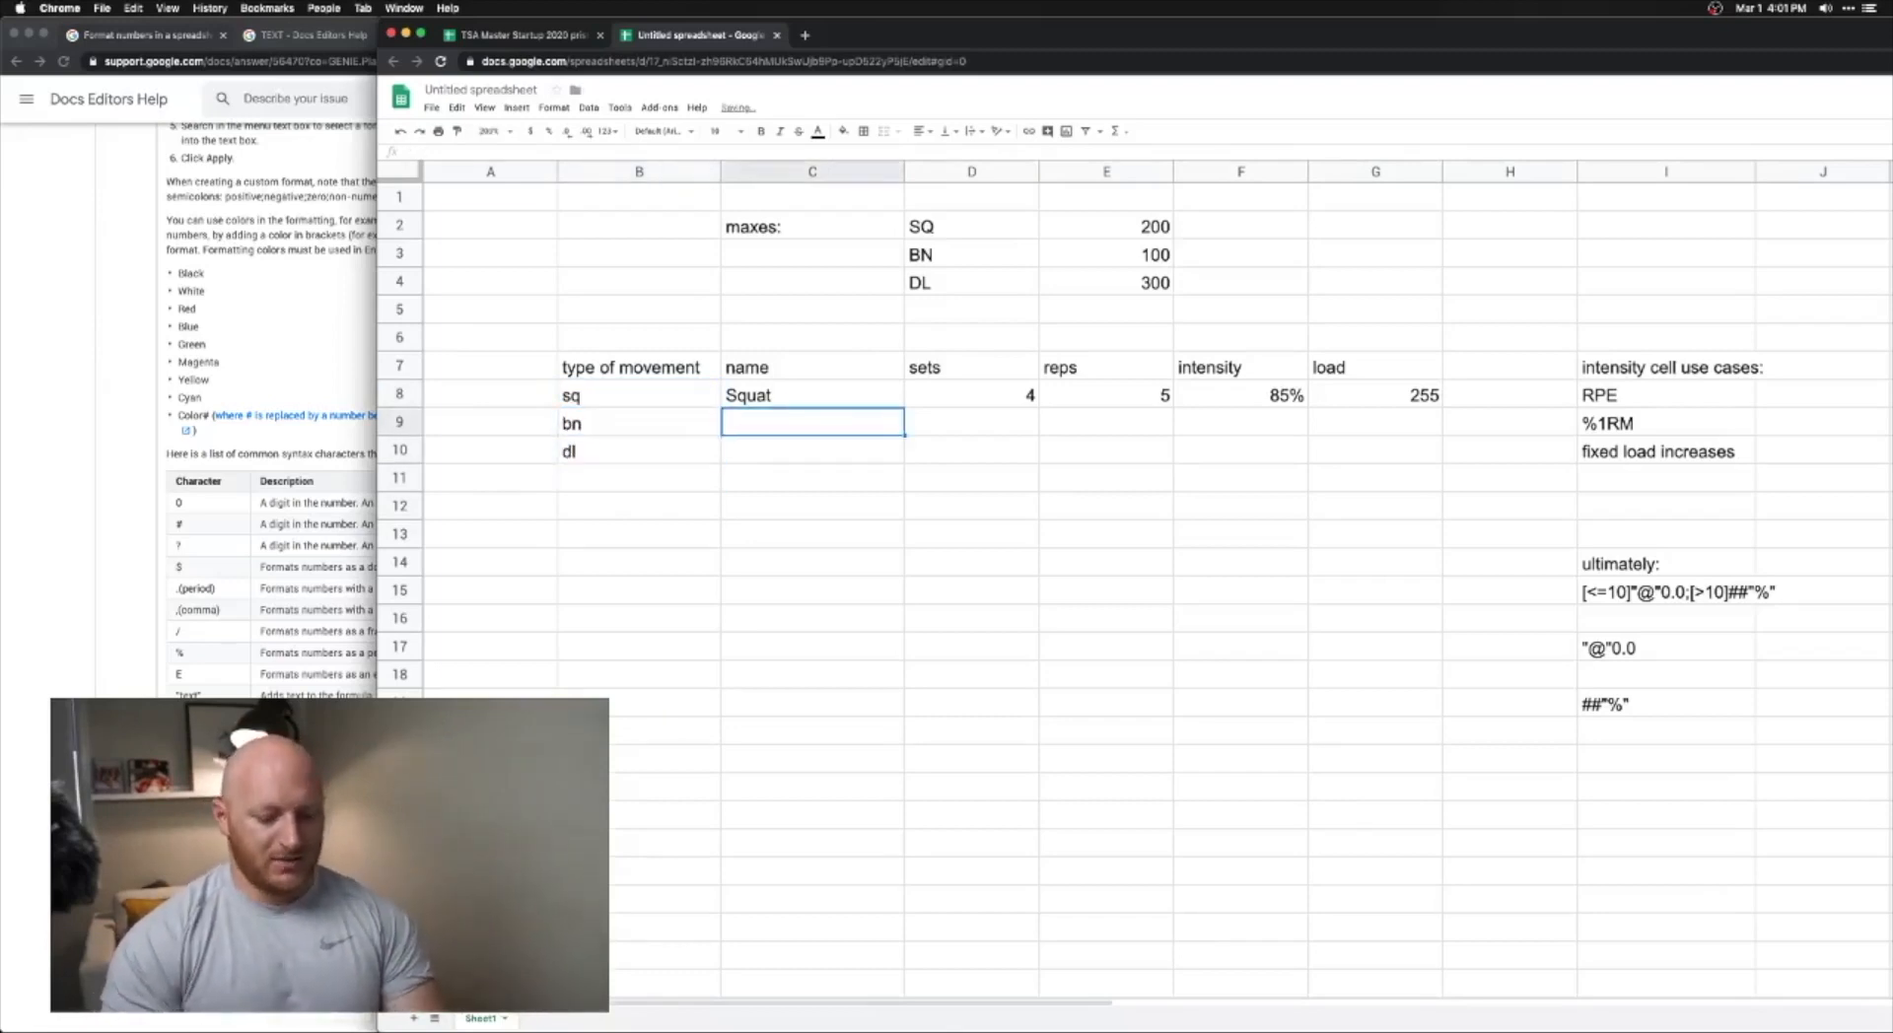
text(Bench Press)
key(Return)
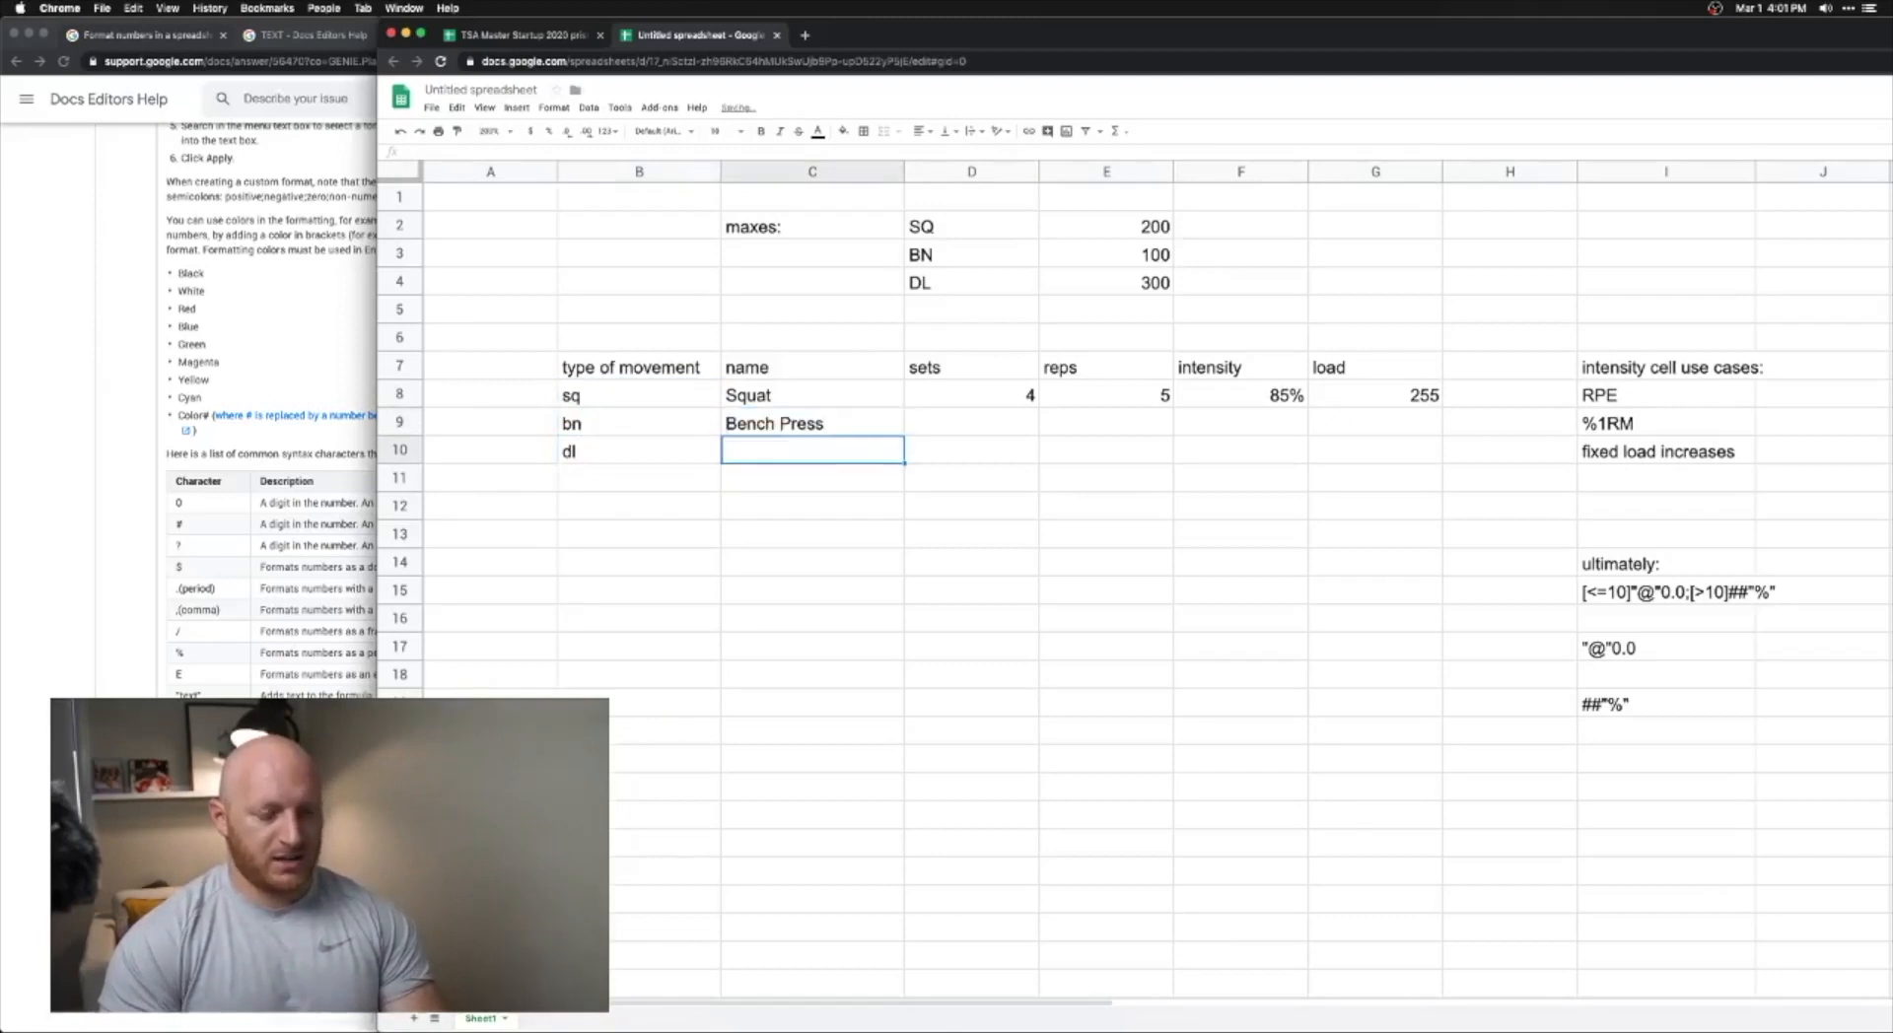
text(Deadlift)
key(Return)
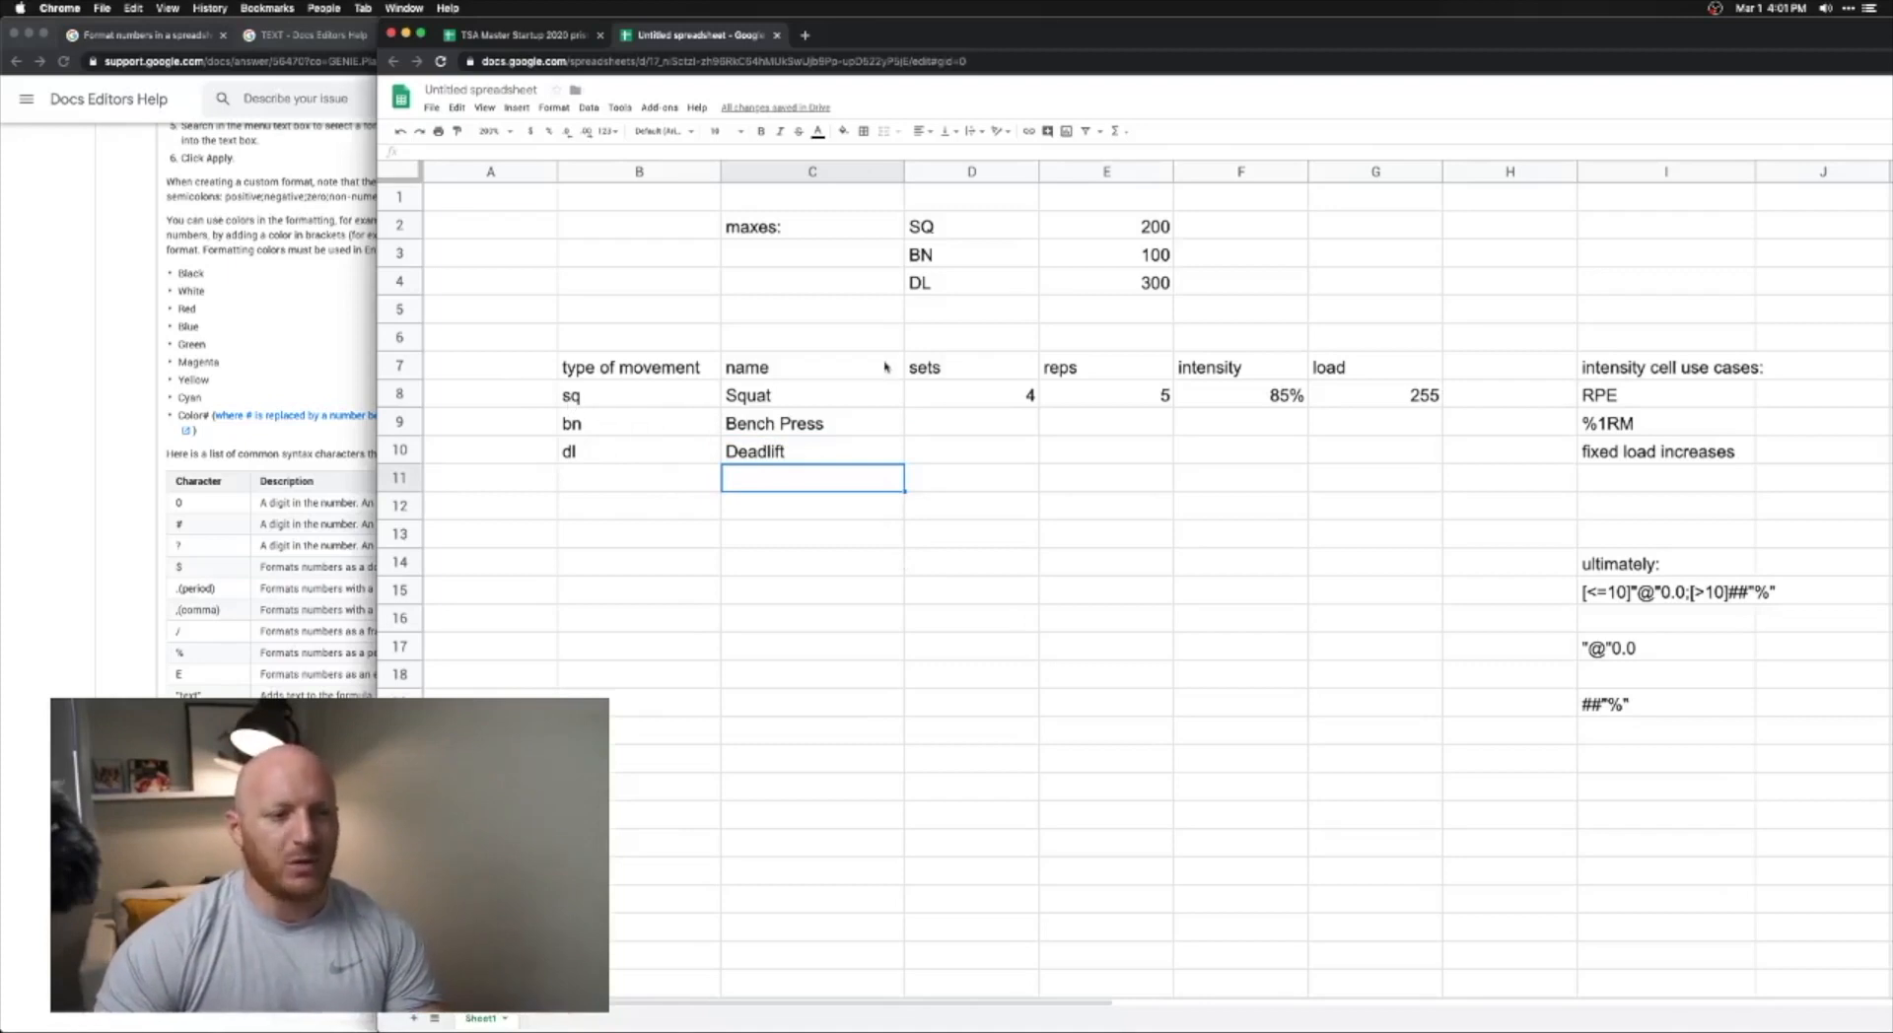
- Replace the load formula in G8 with one multiplying intensity F8 by a SWITCH on the movement type in B8
click(613, 400)
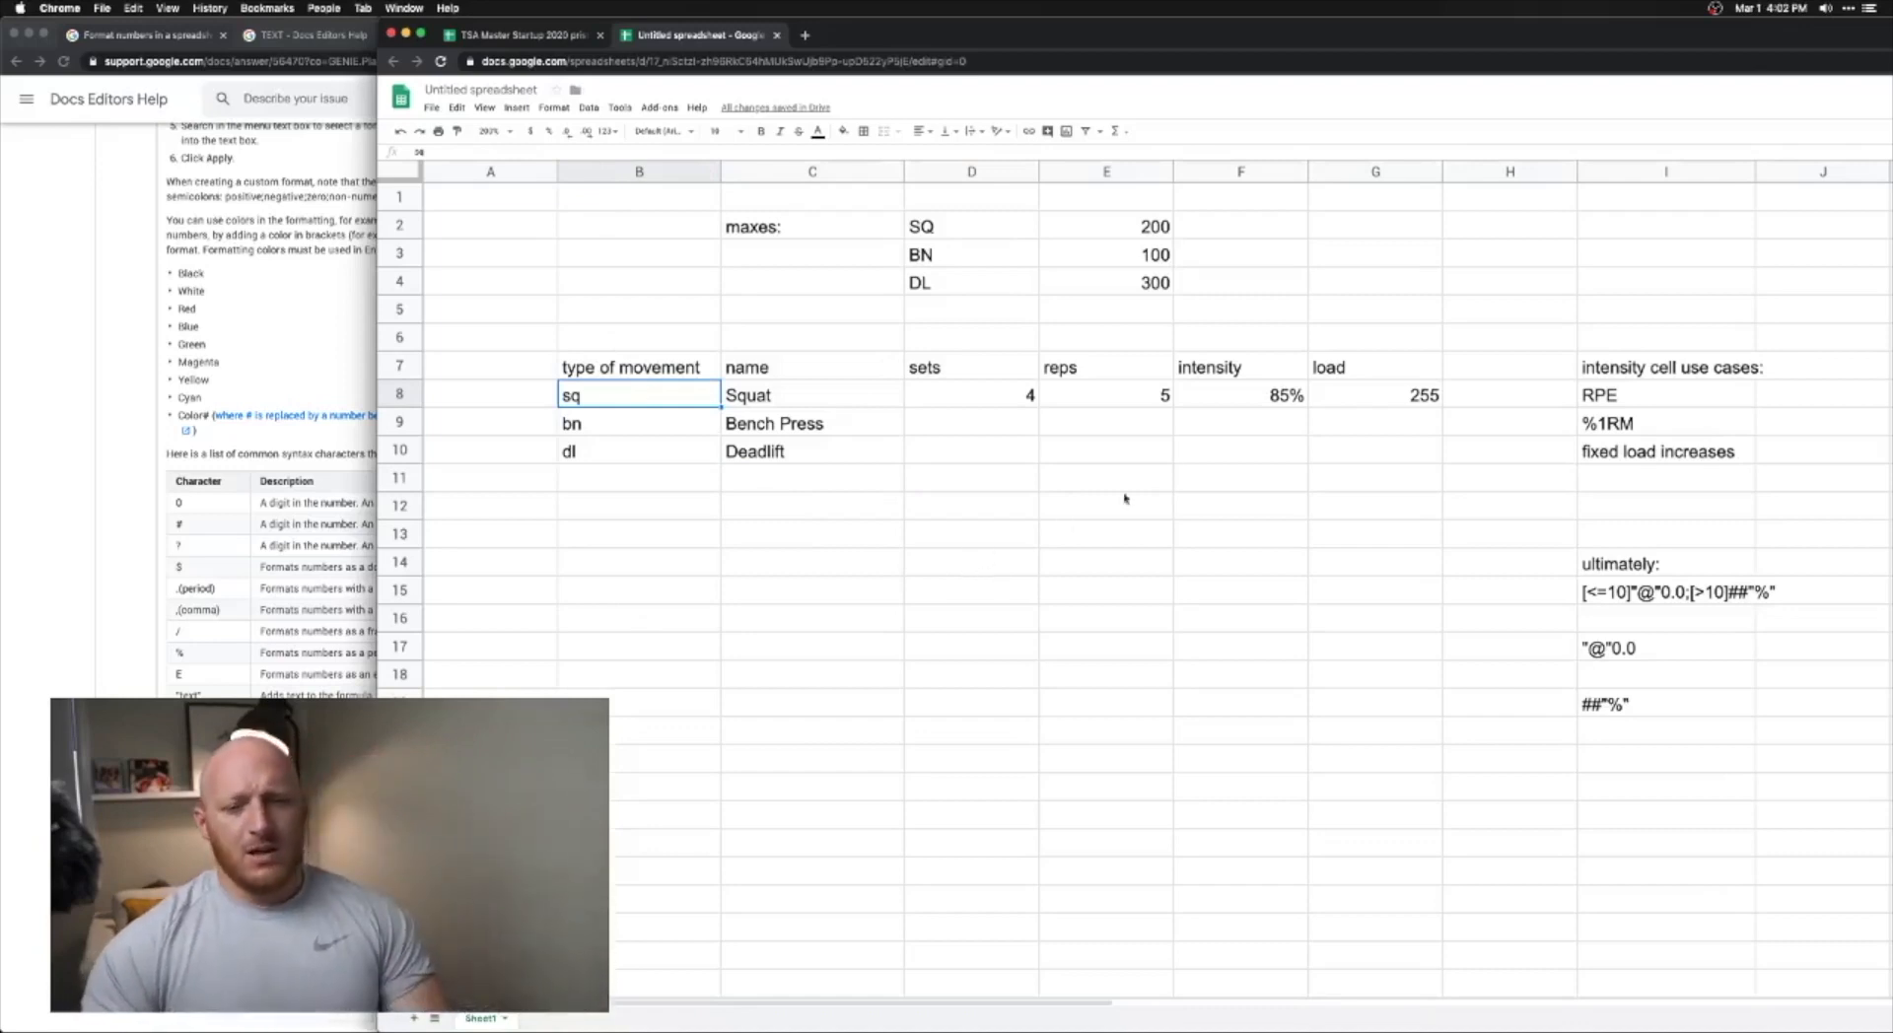
click(1347, 401)
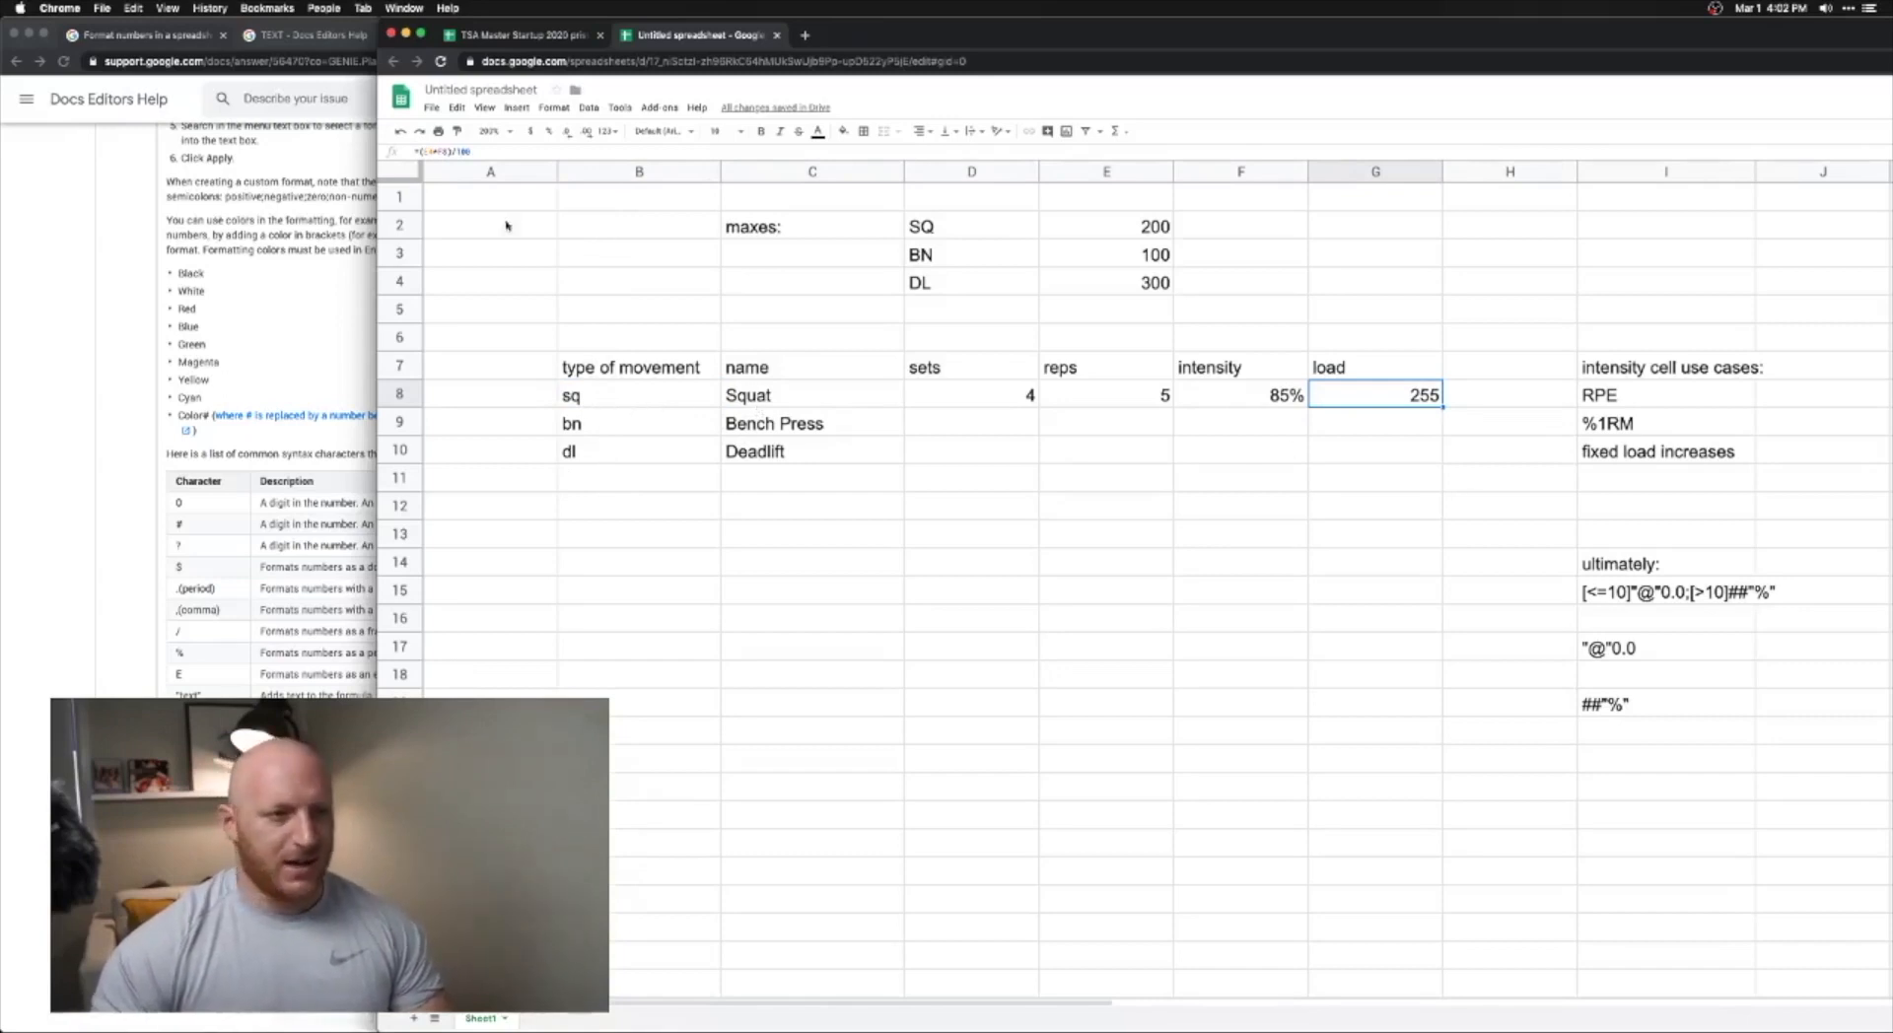
click(419, 151)
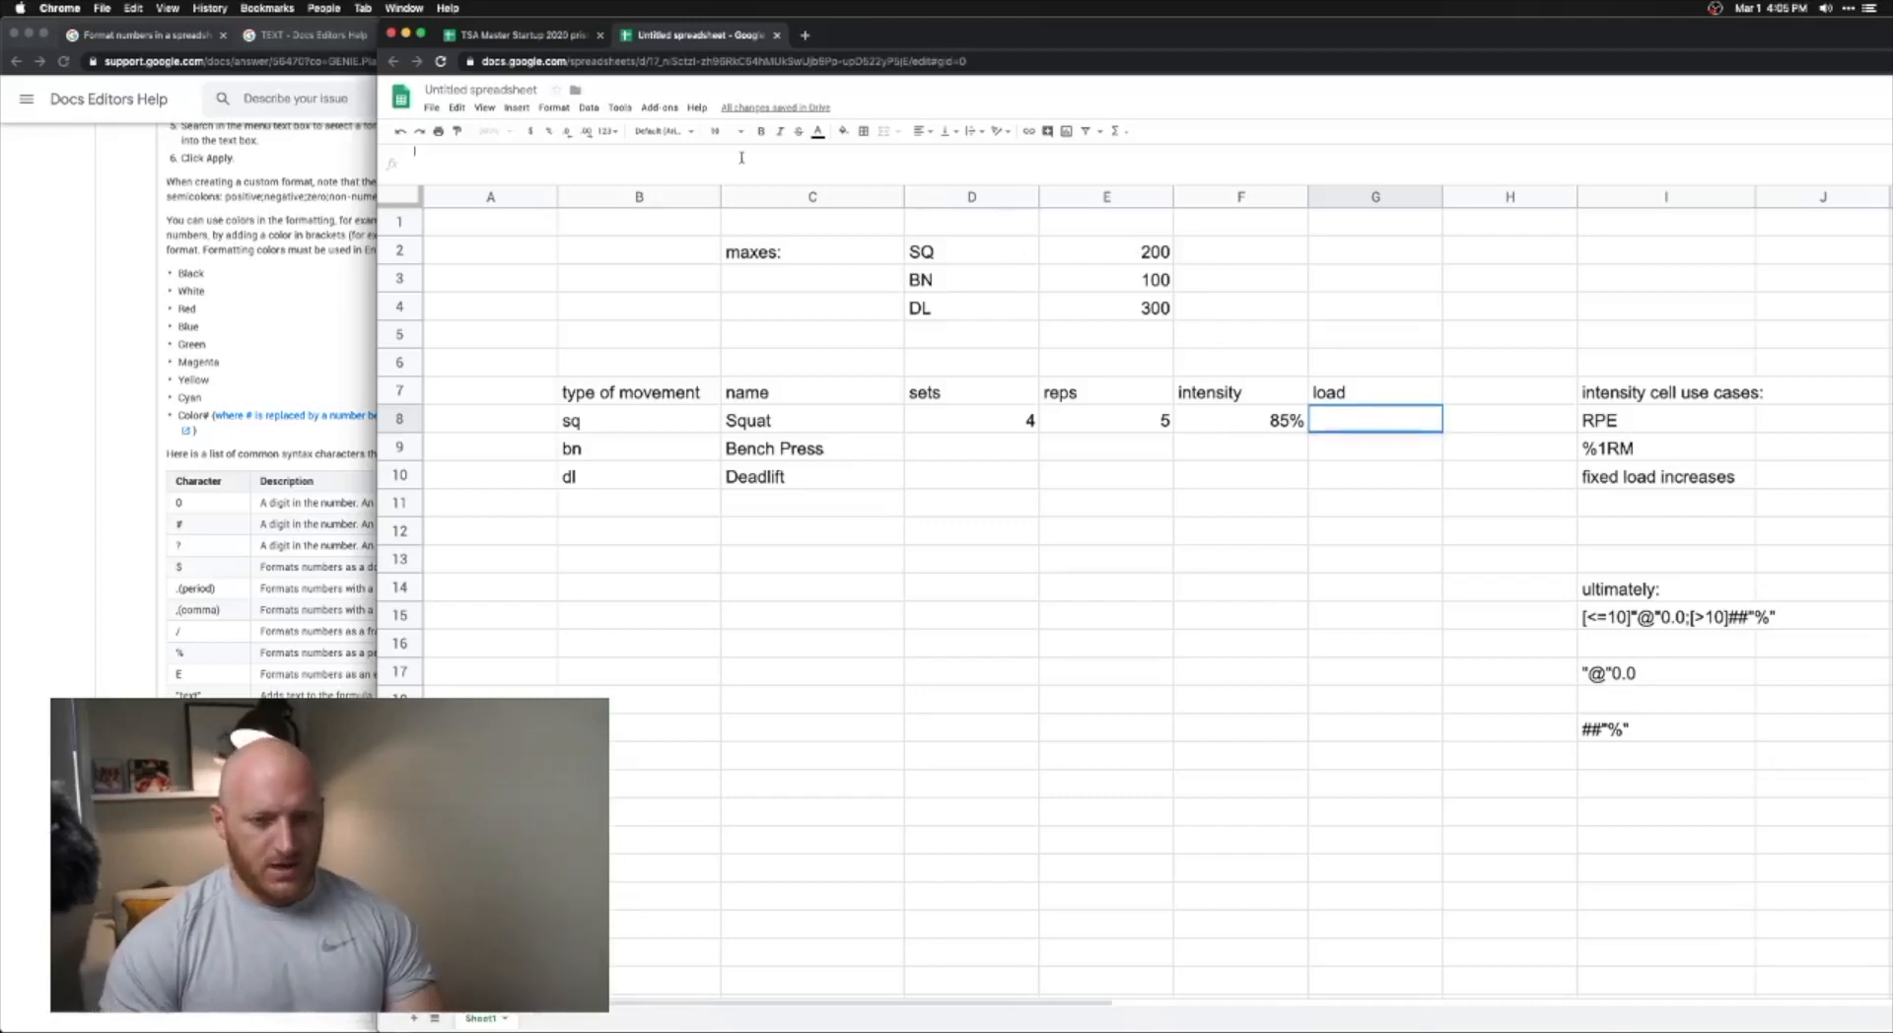
text(=)
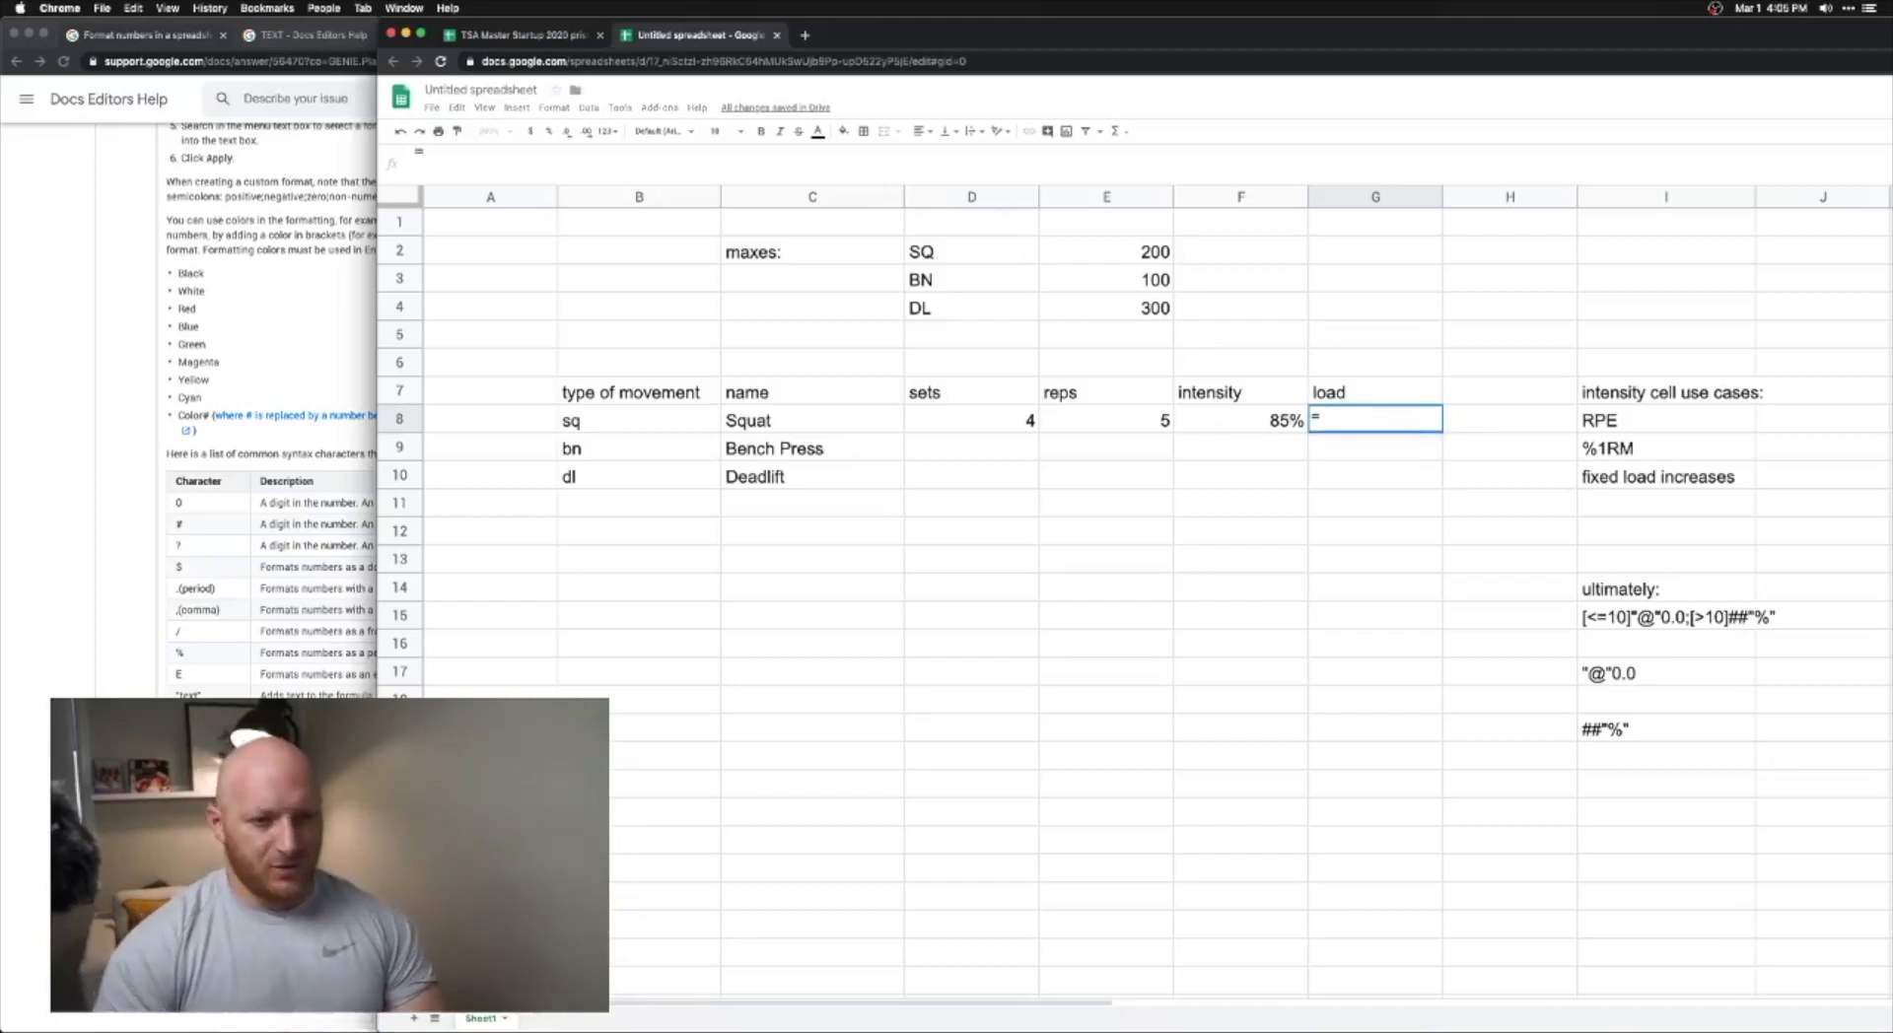
text(F8)
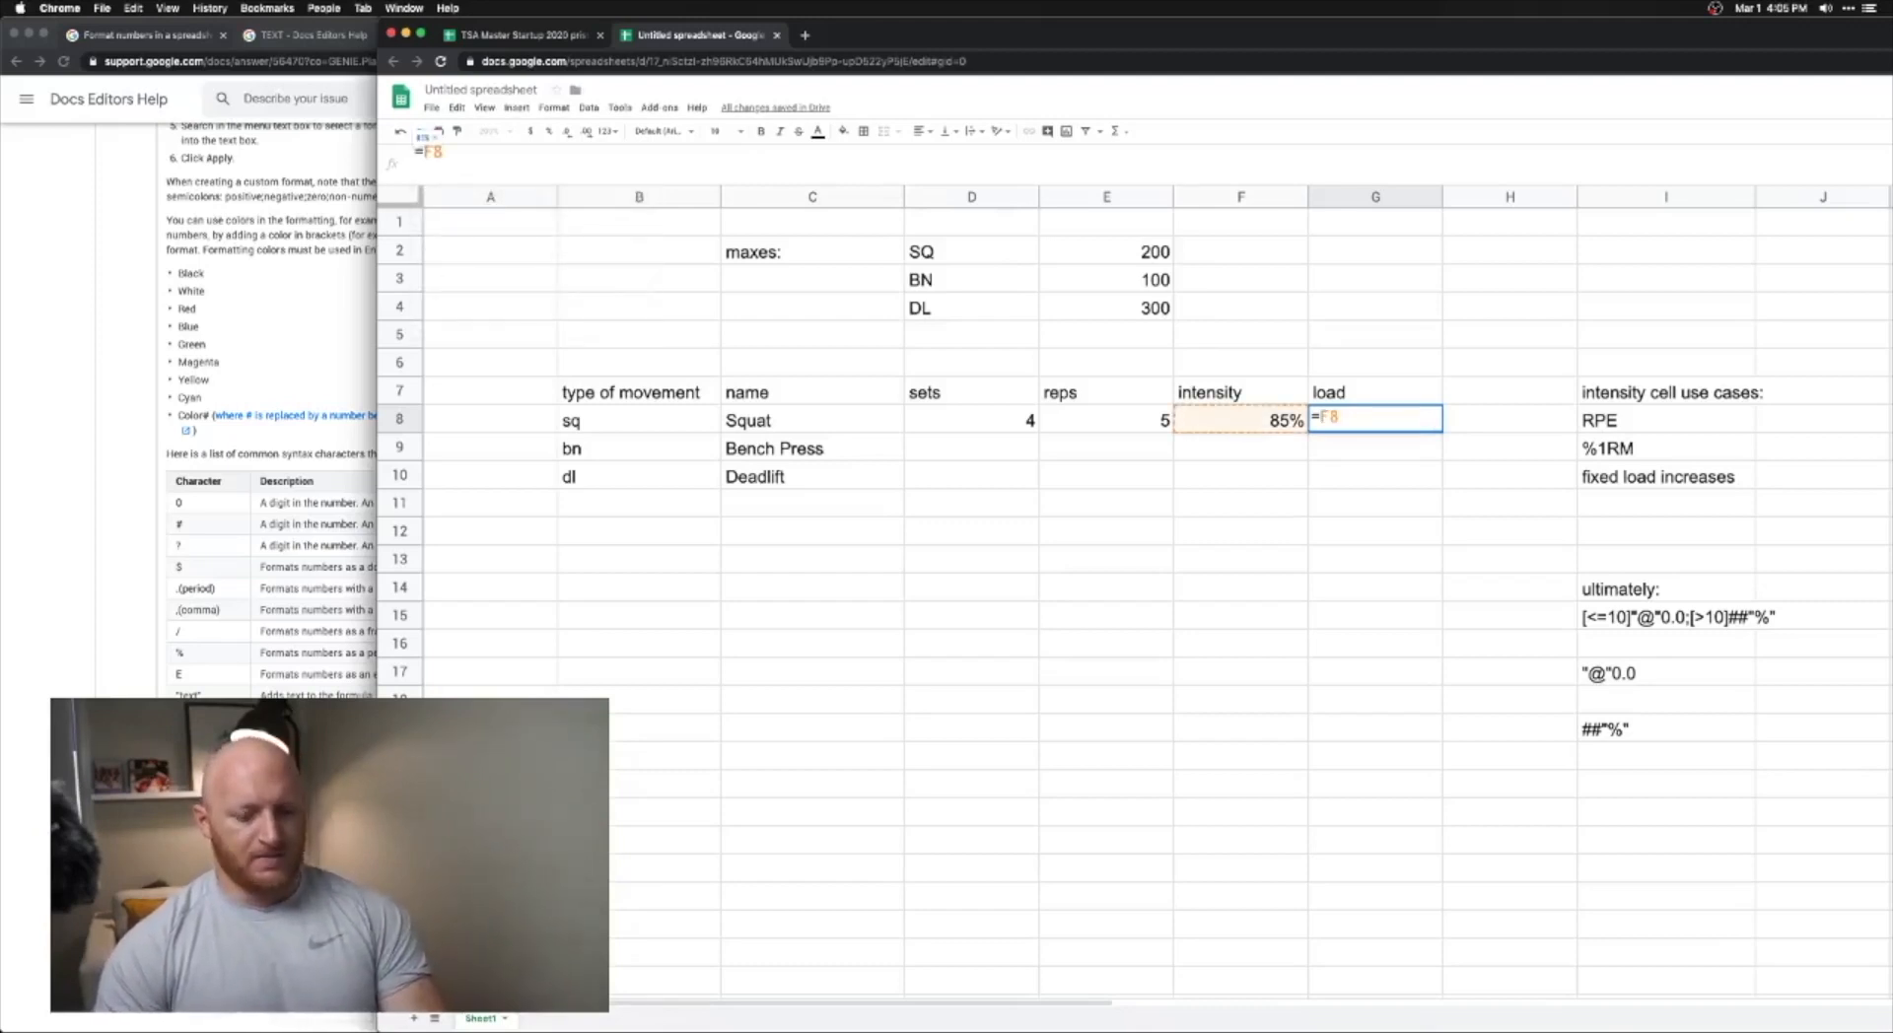
text(*SWIT)
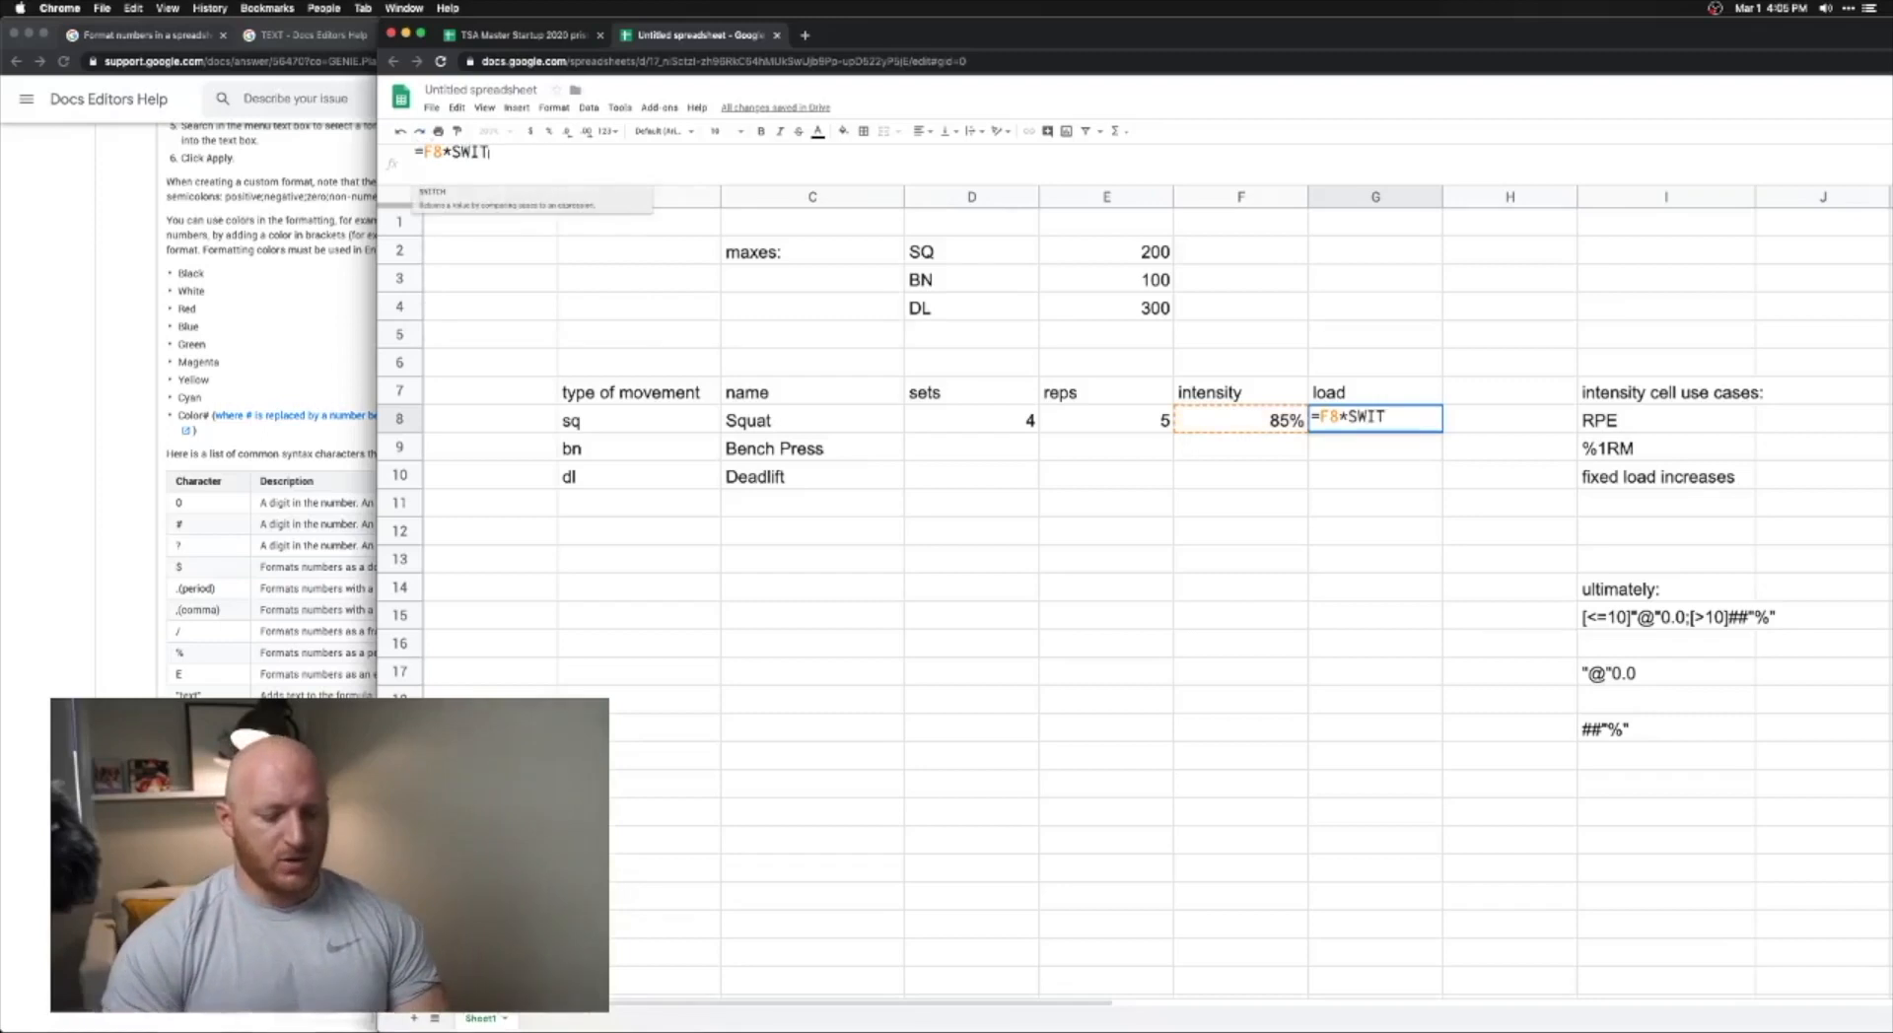
text(CH()
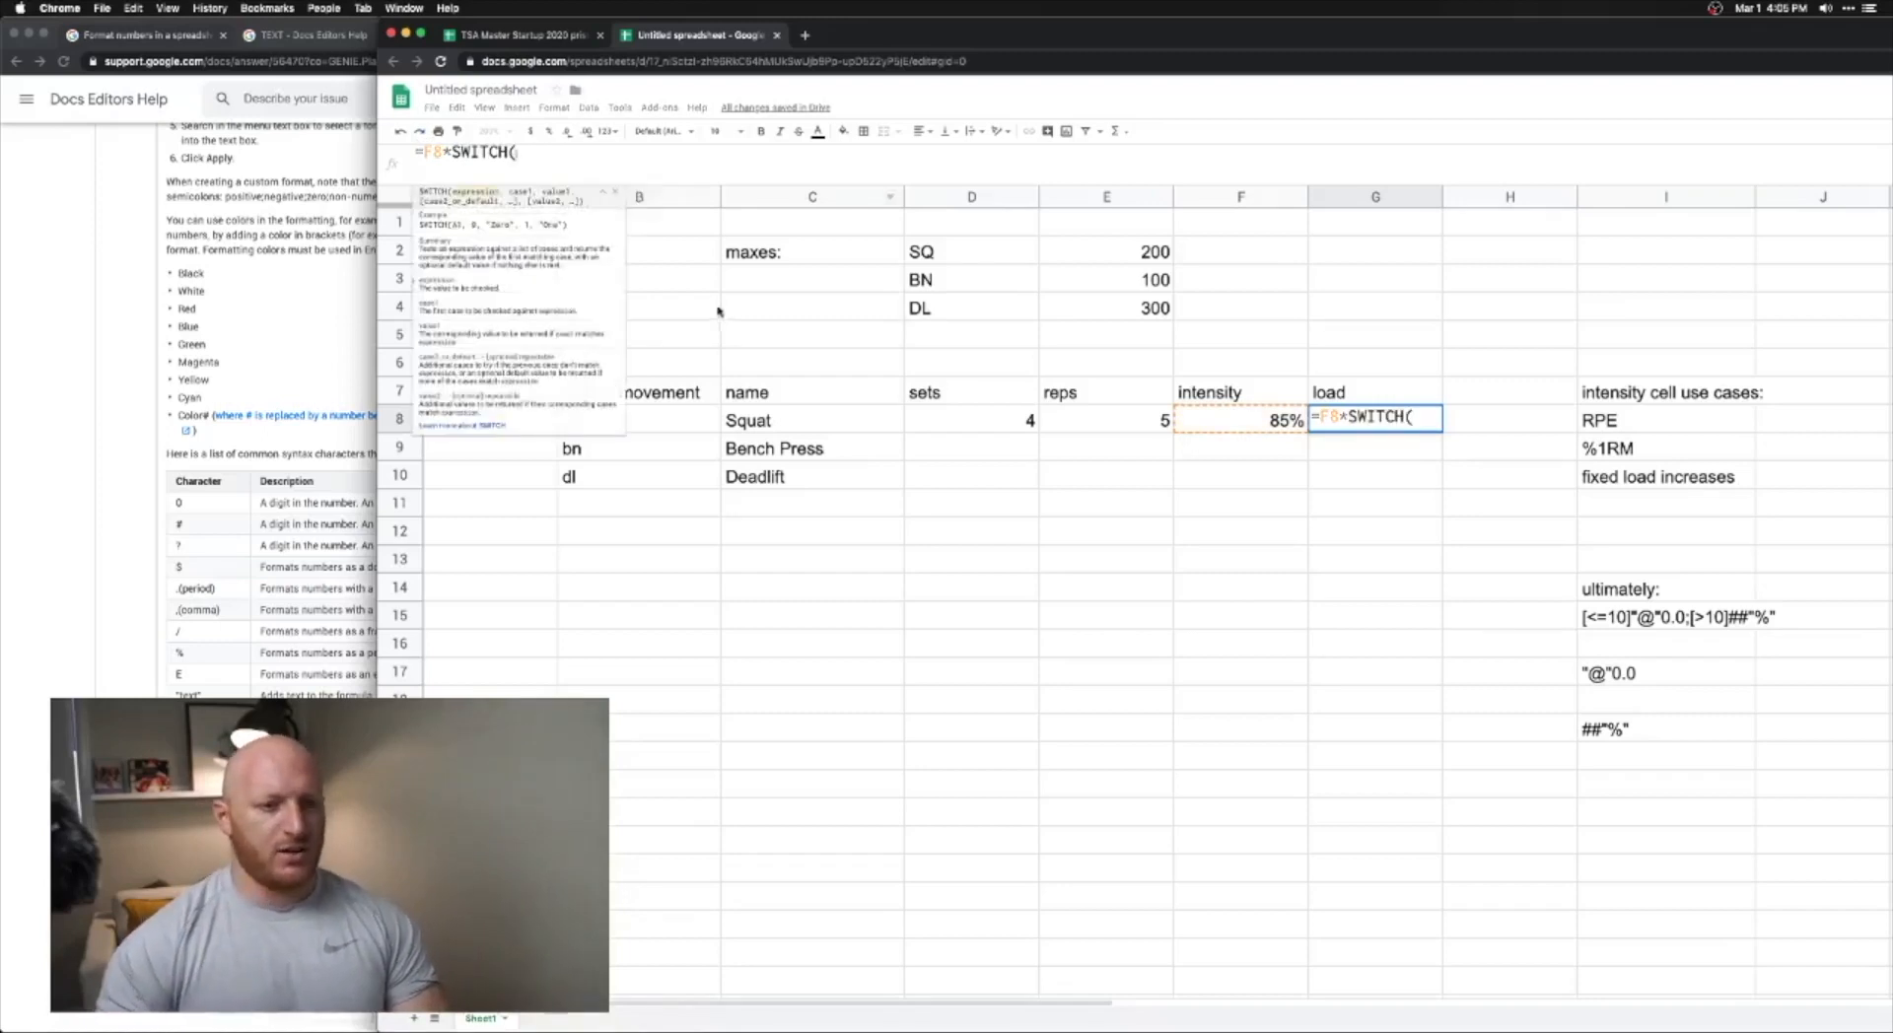
click(602, 192)
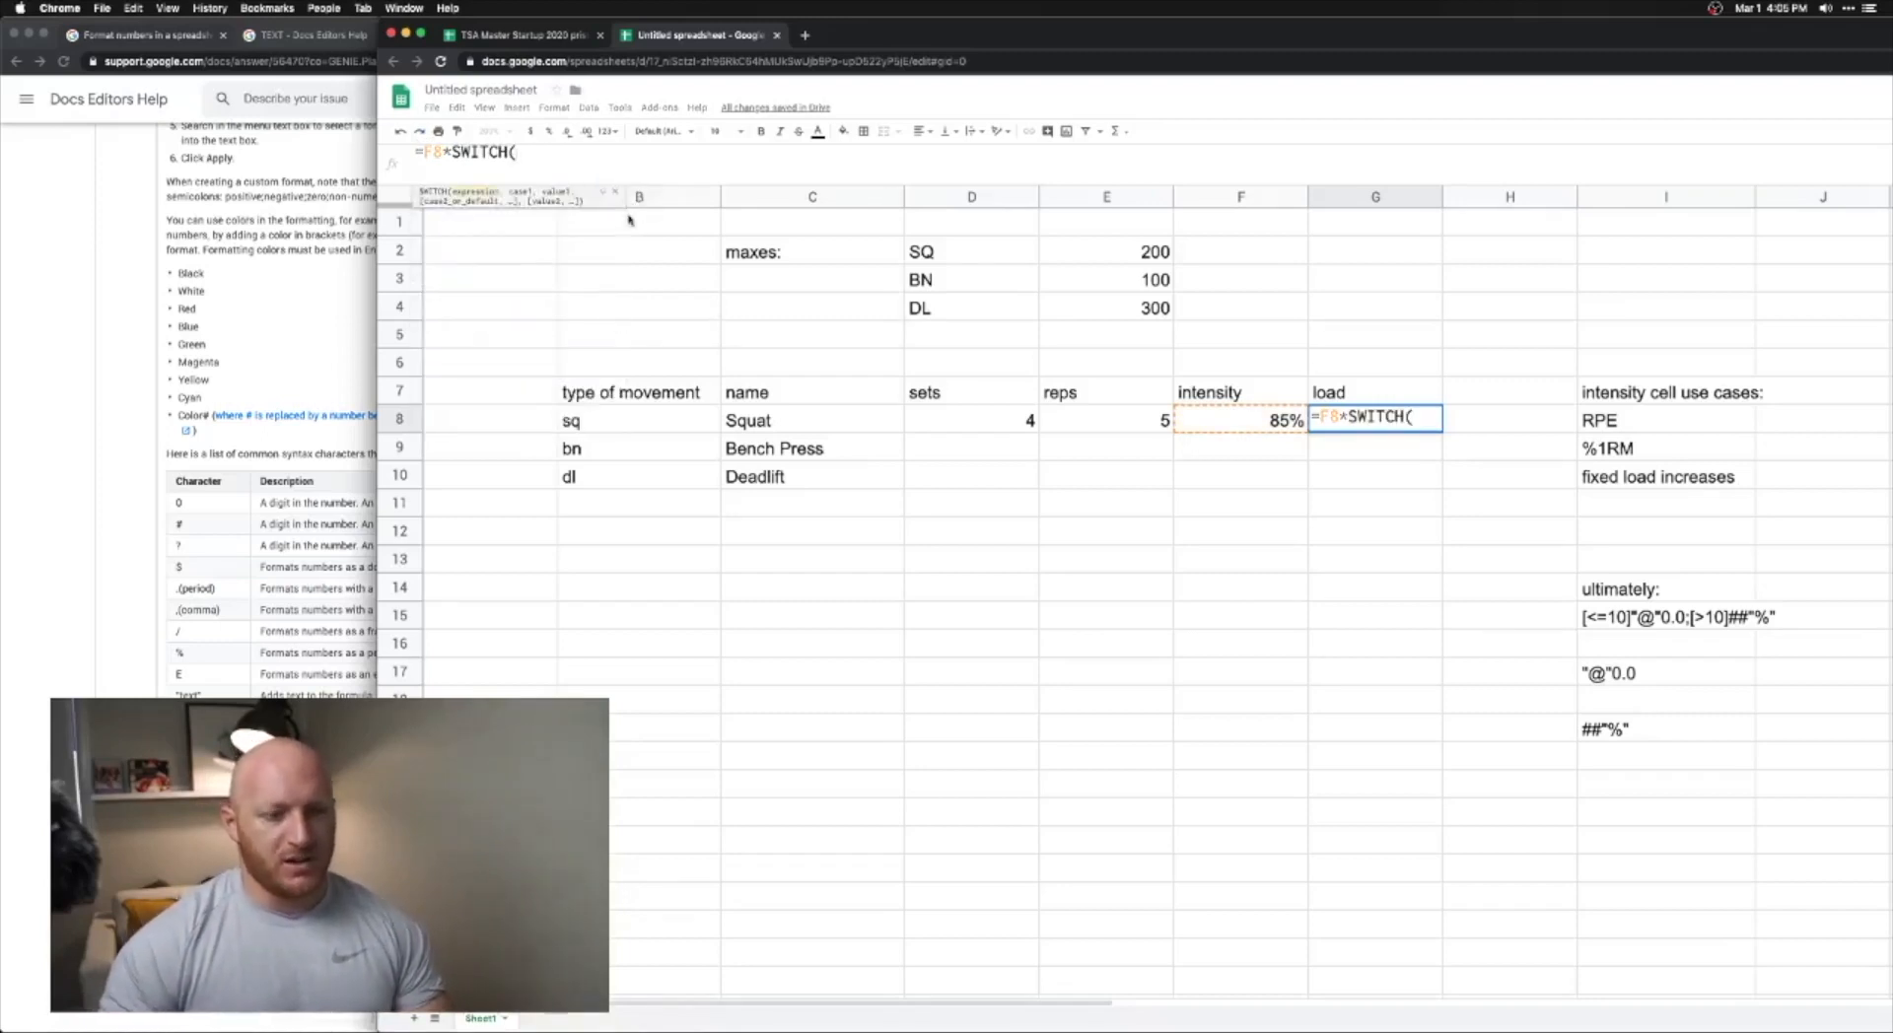
click(616, 423)
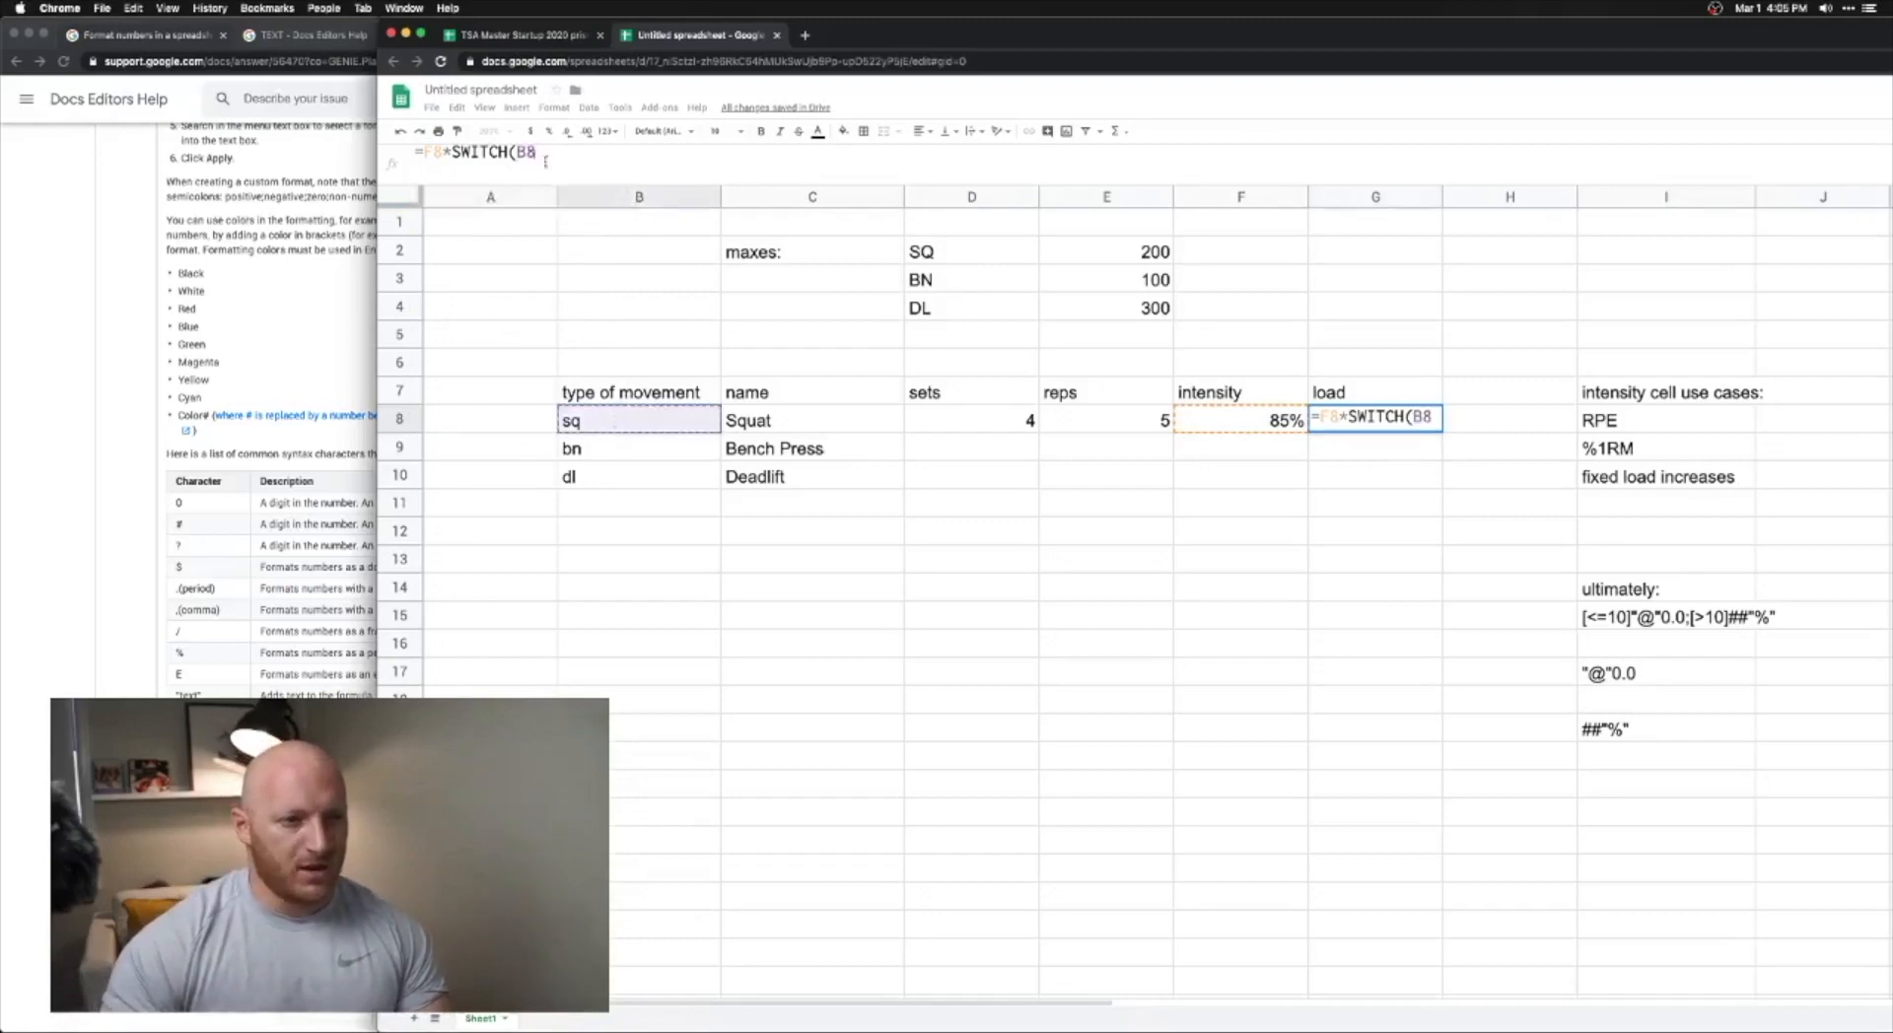
text(,)
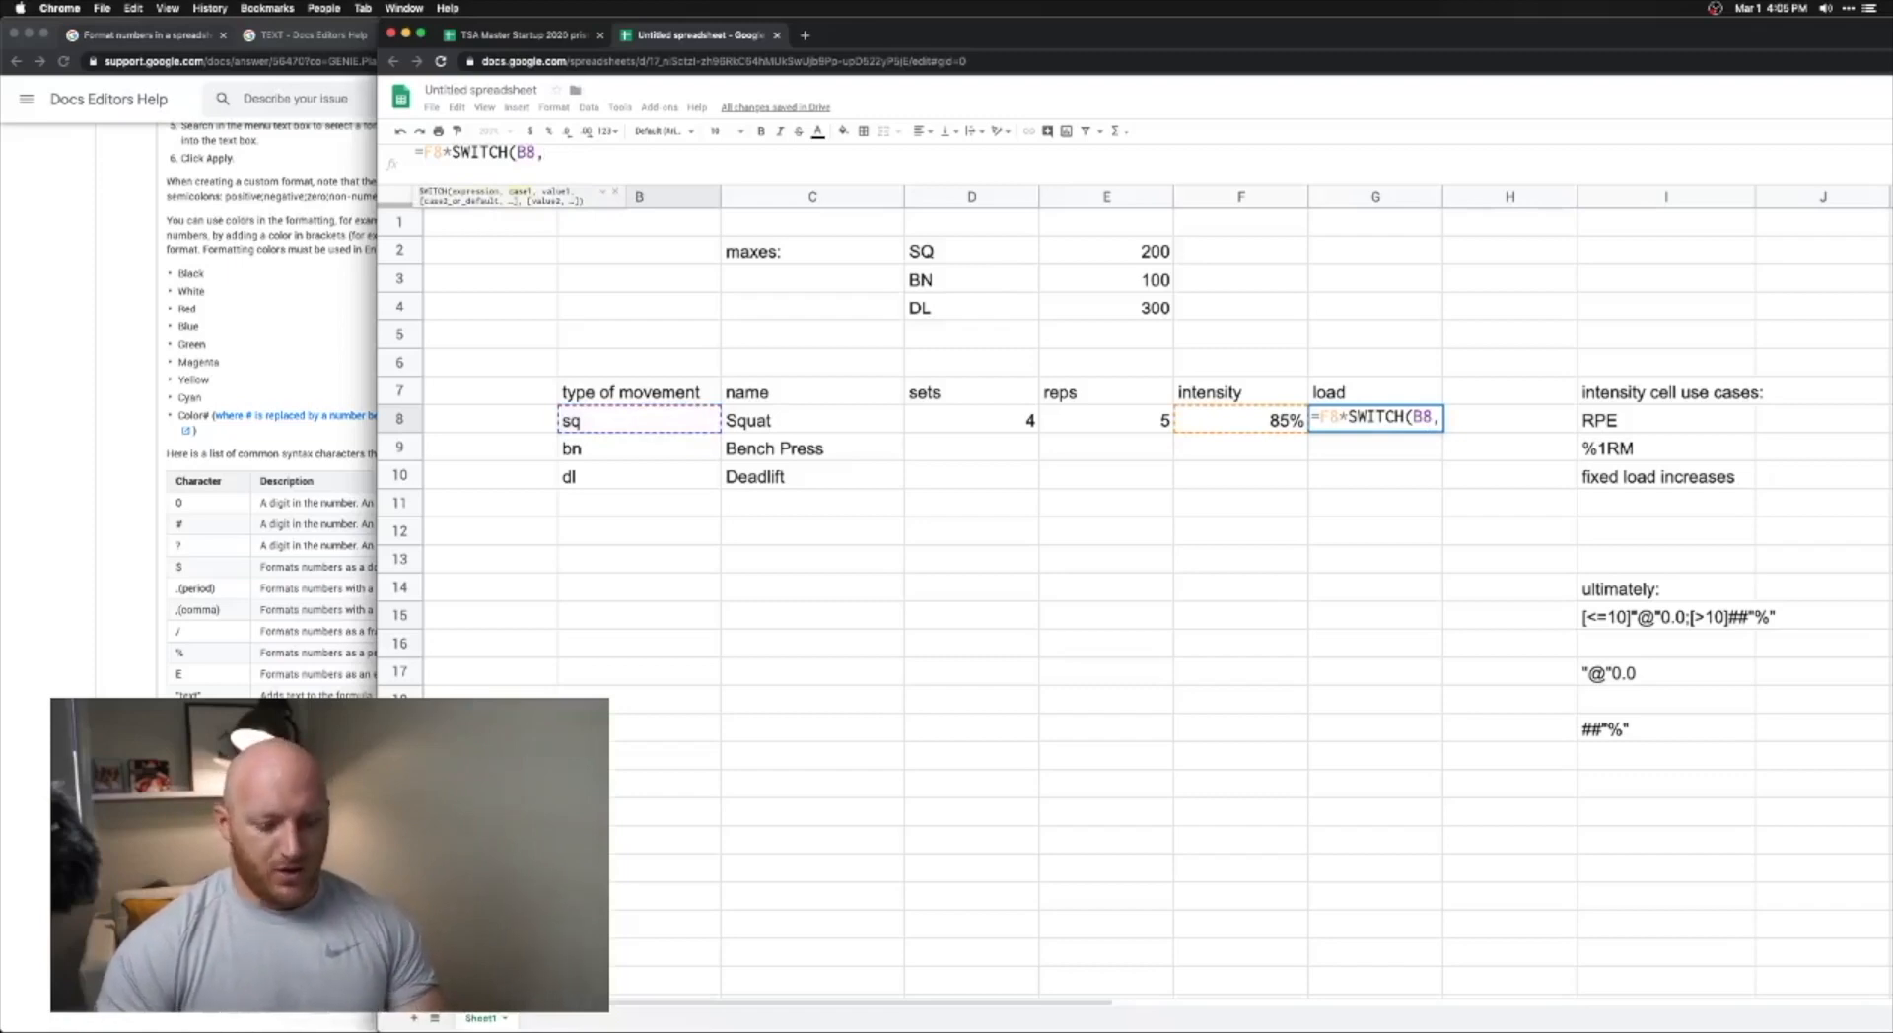
- Add the SWITCH cases to G8's load formula that return E2 for "sq" and E3 for "bn"
text("sq",)
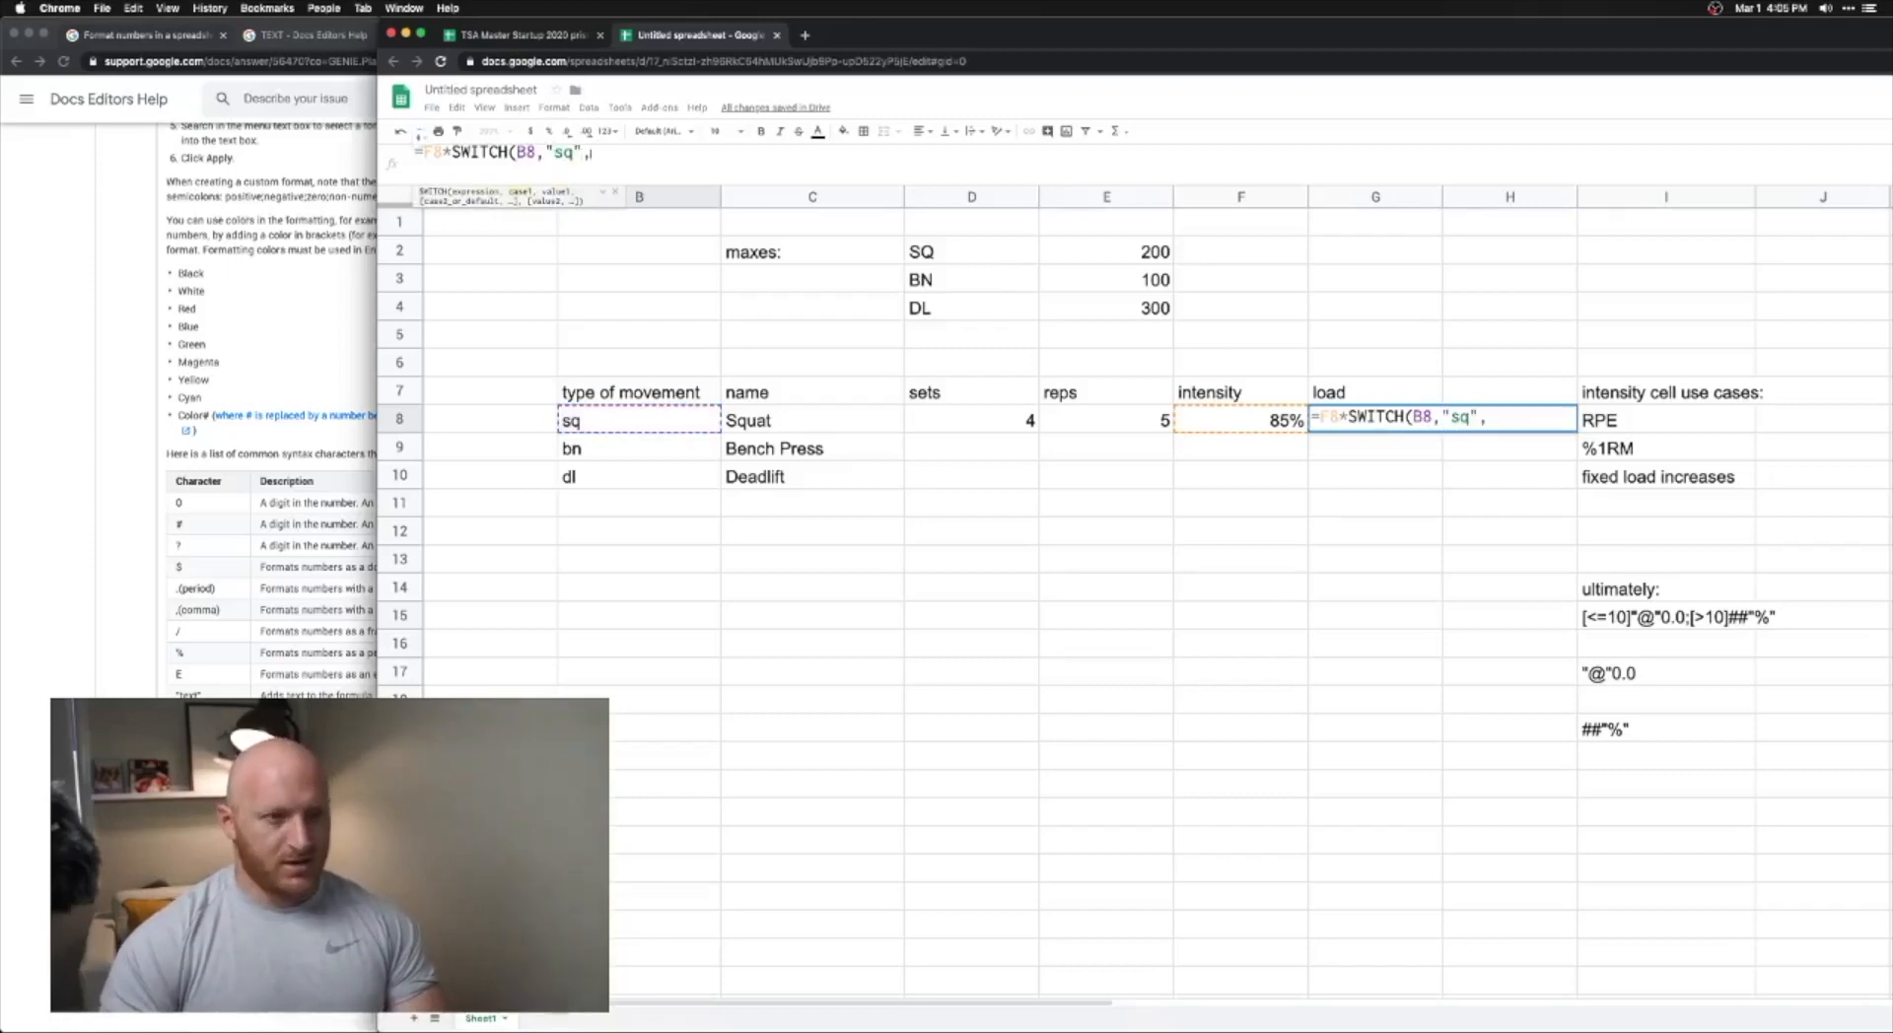
click(1124, 253)
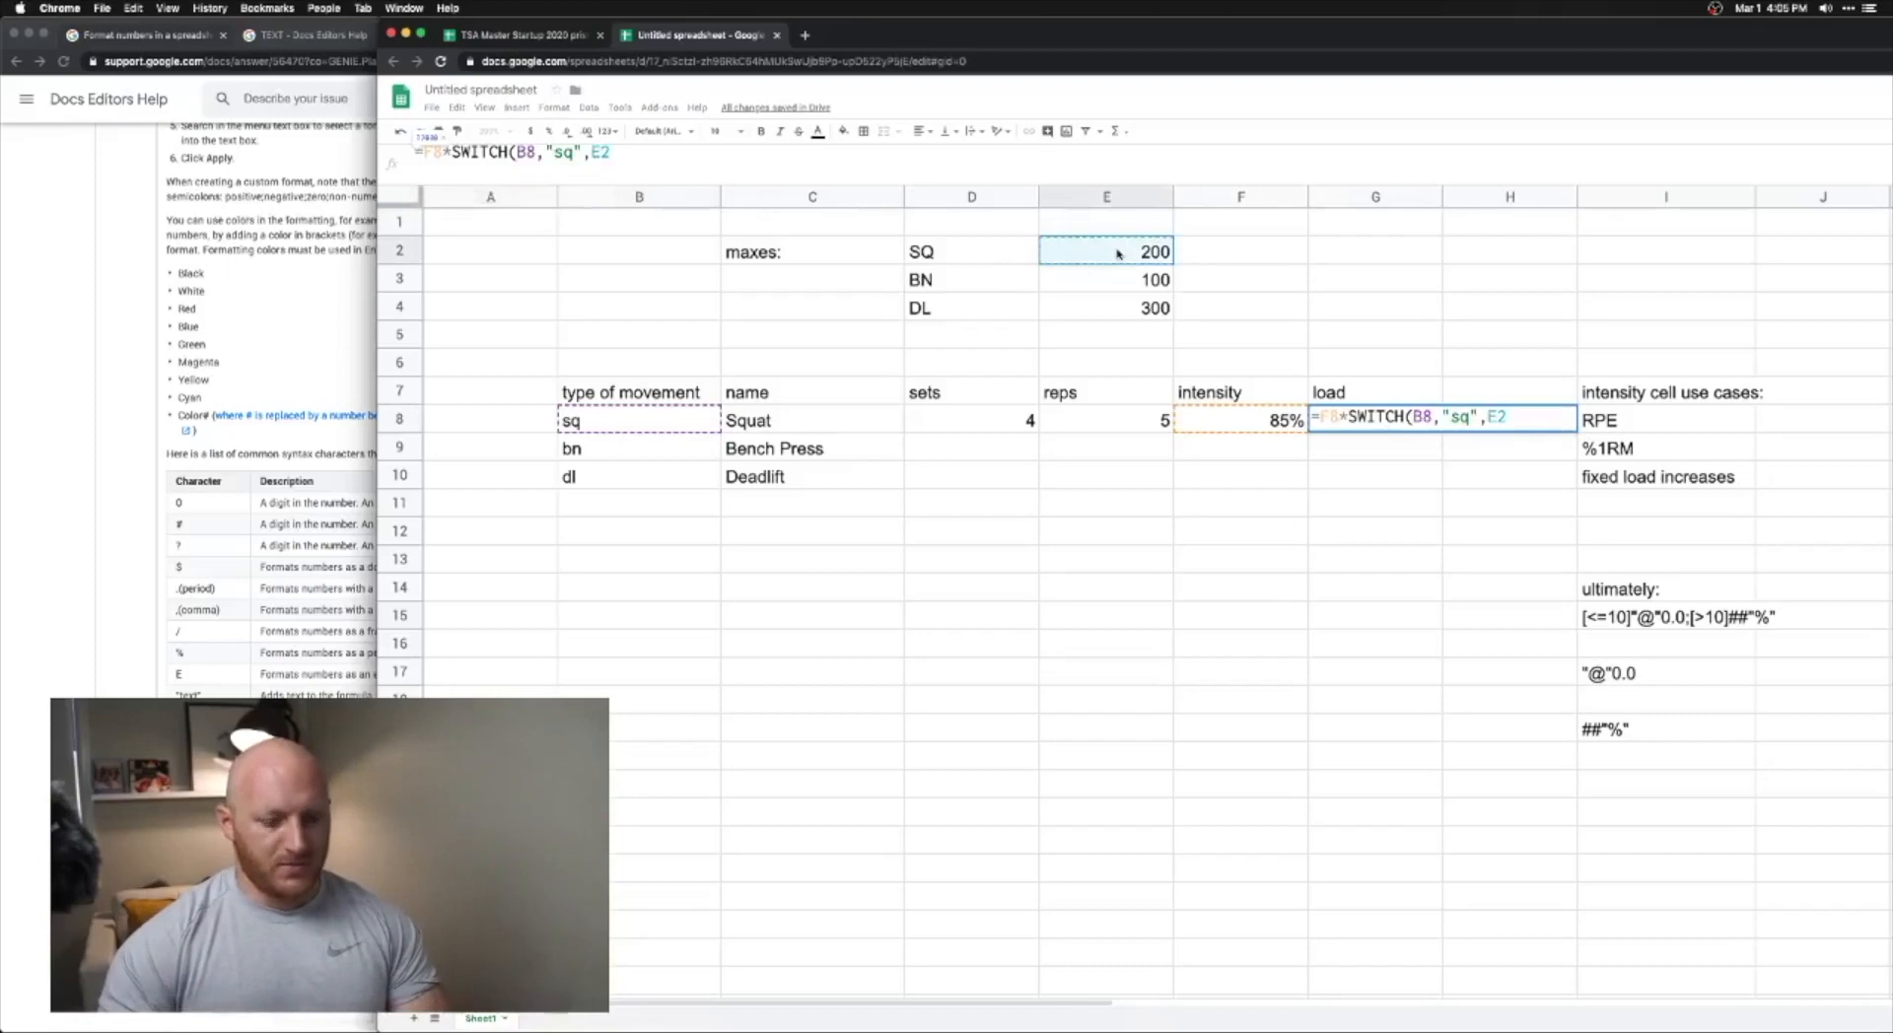
text(,"bn")
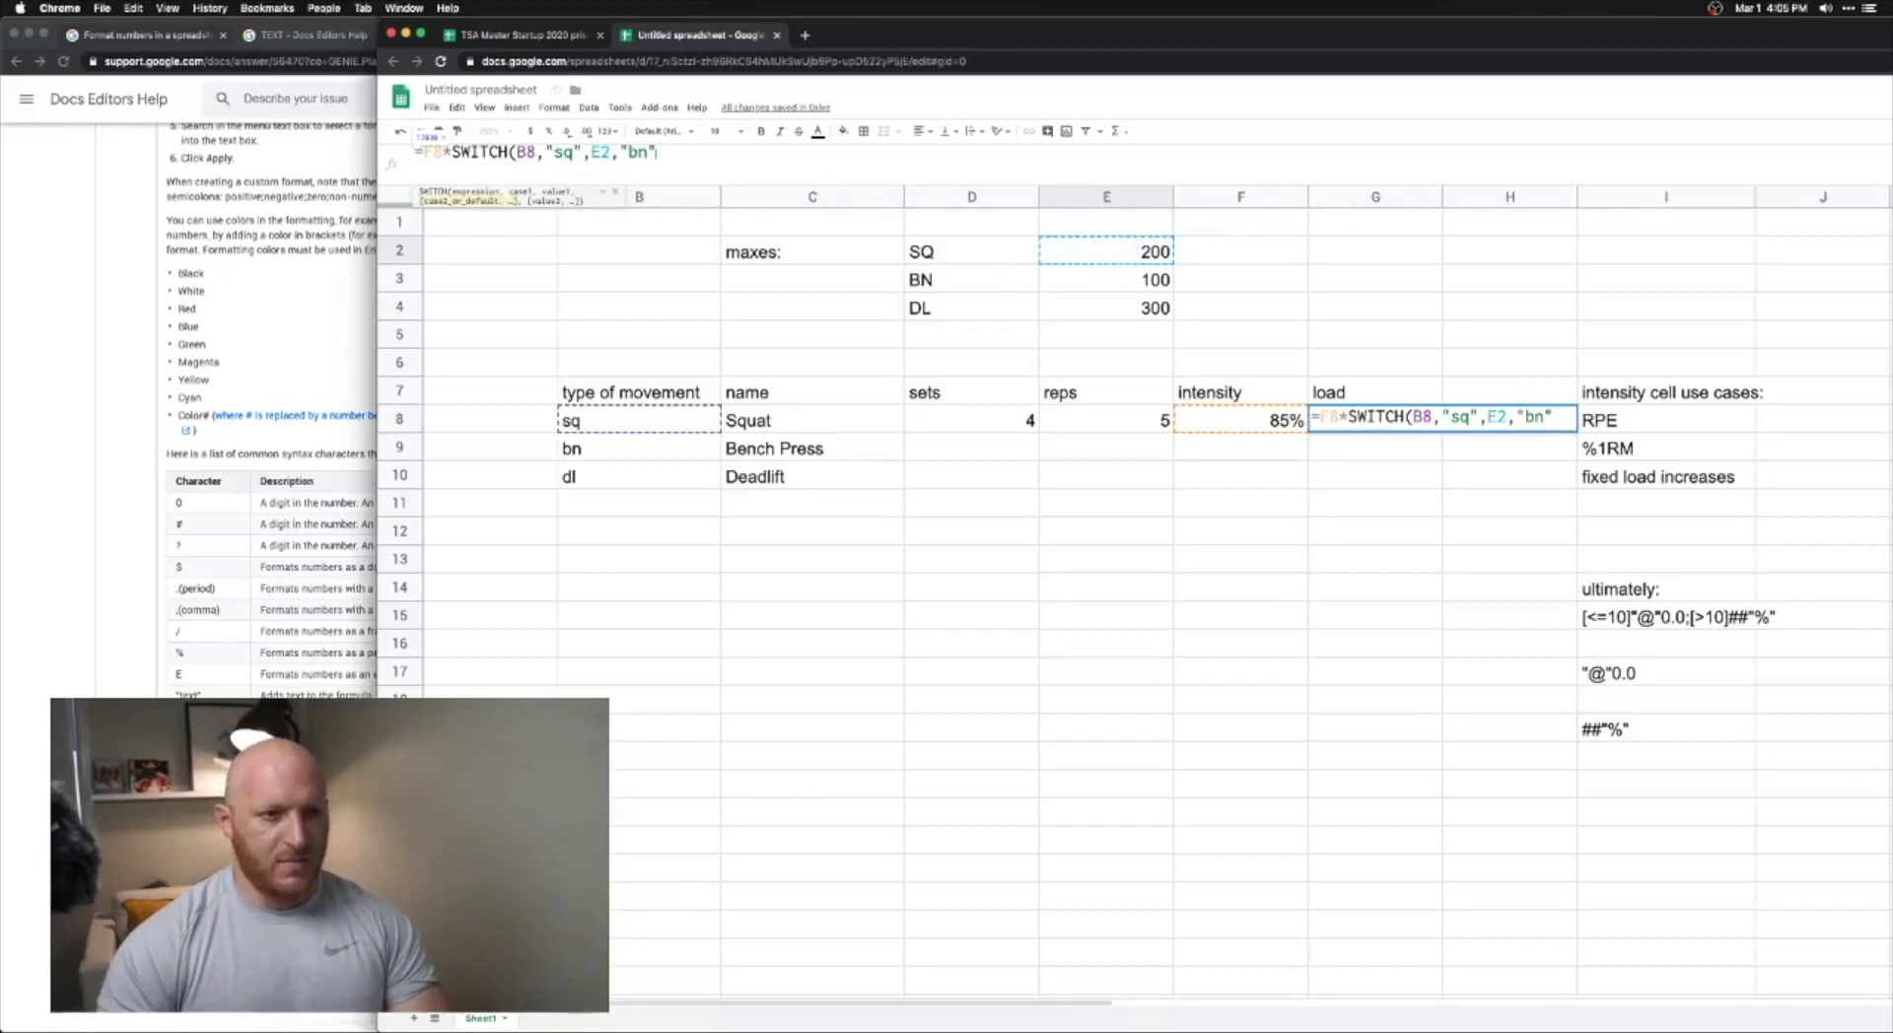
click(1120, 277)
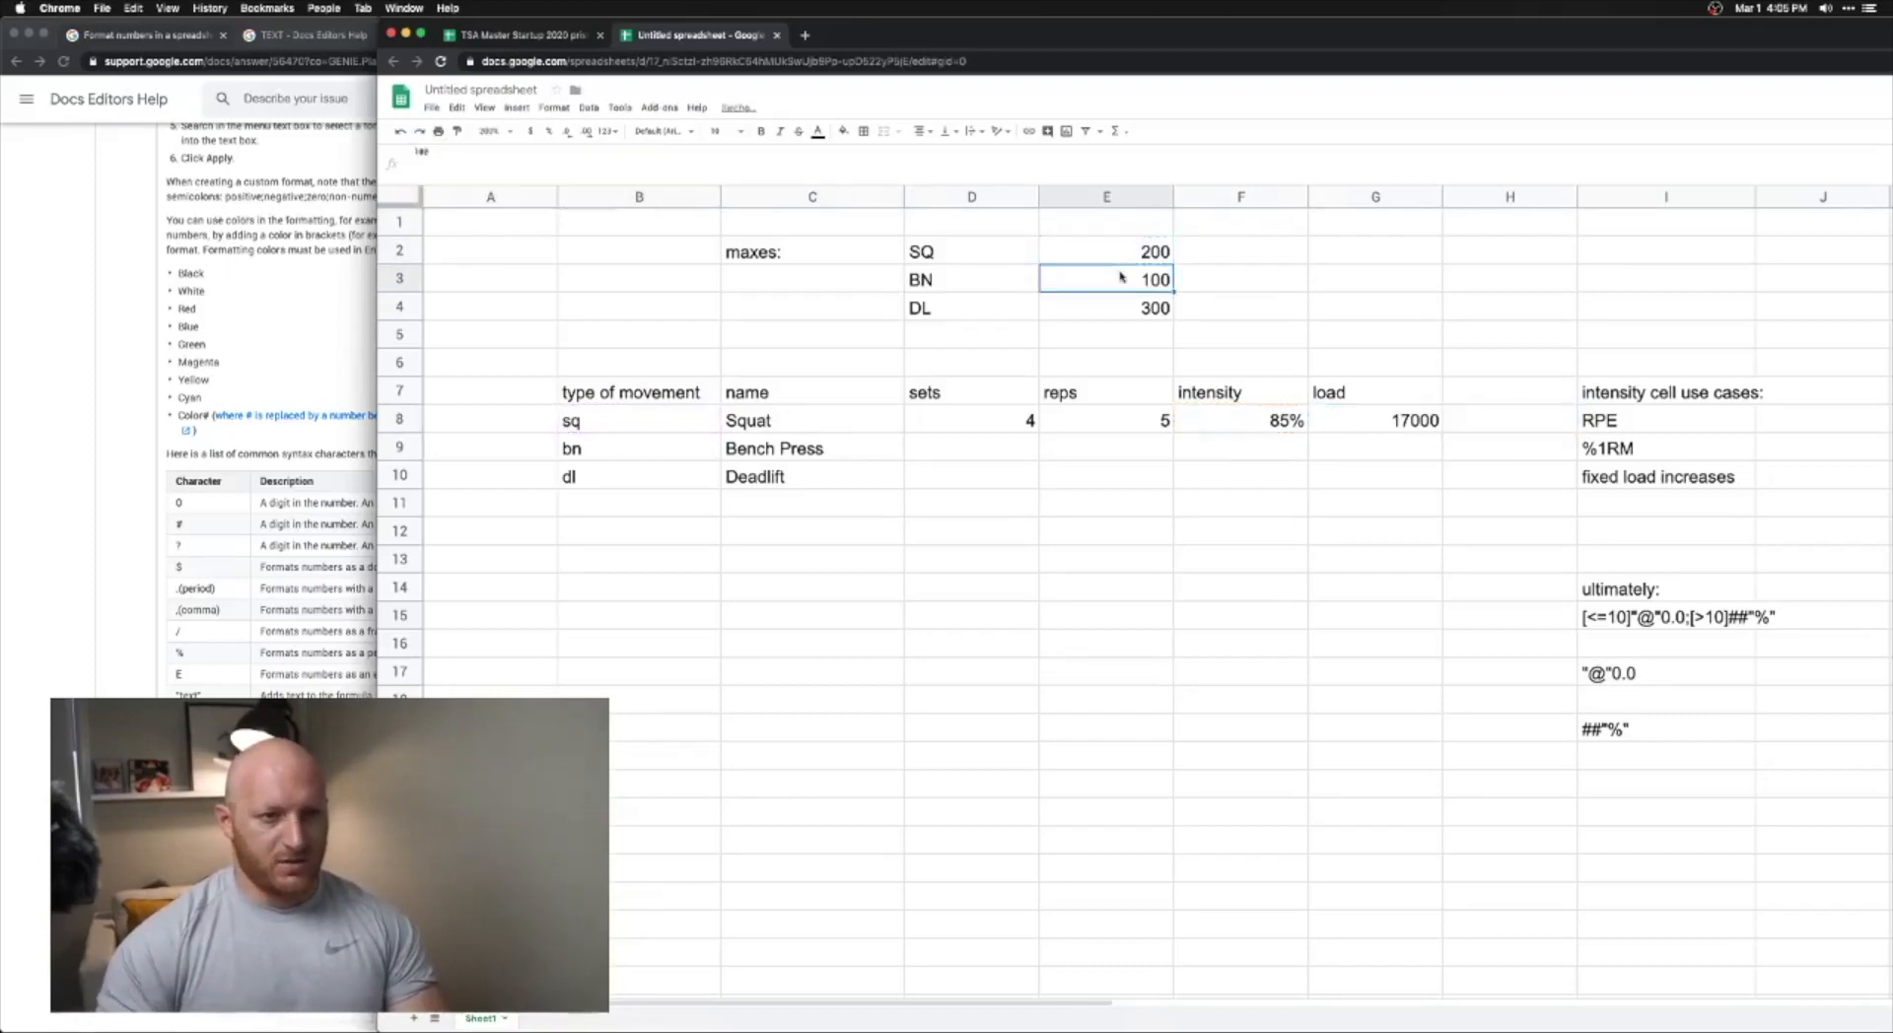
click(1334, 434)
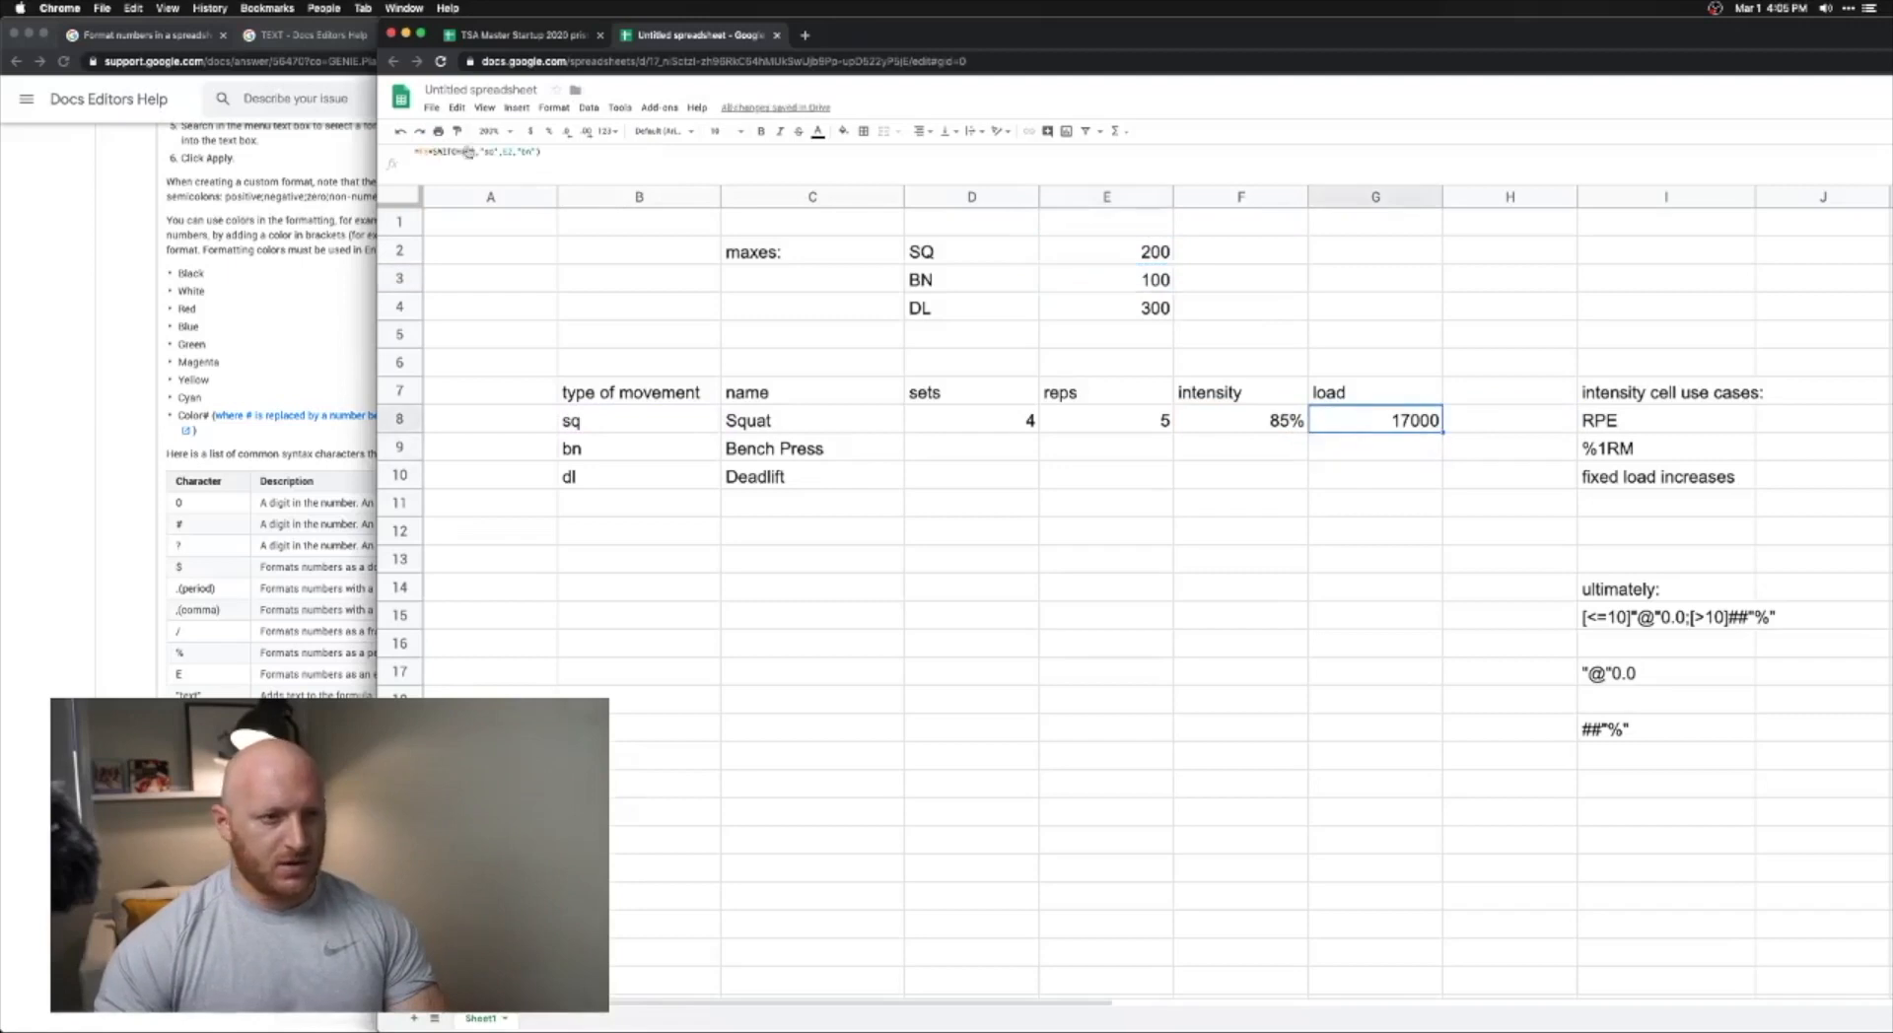
click(577, 163)
key(BackSpace)
text(,)
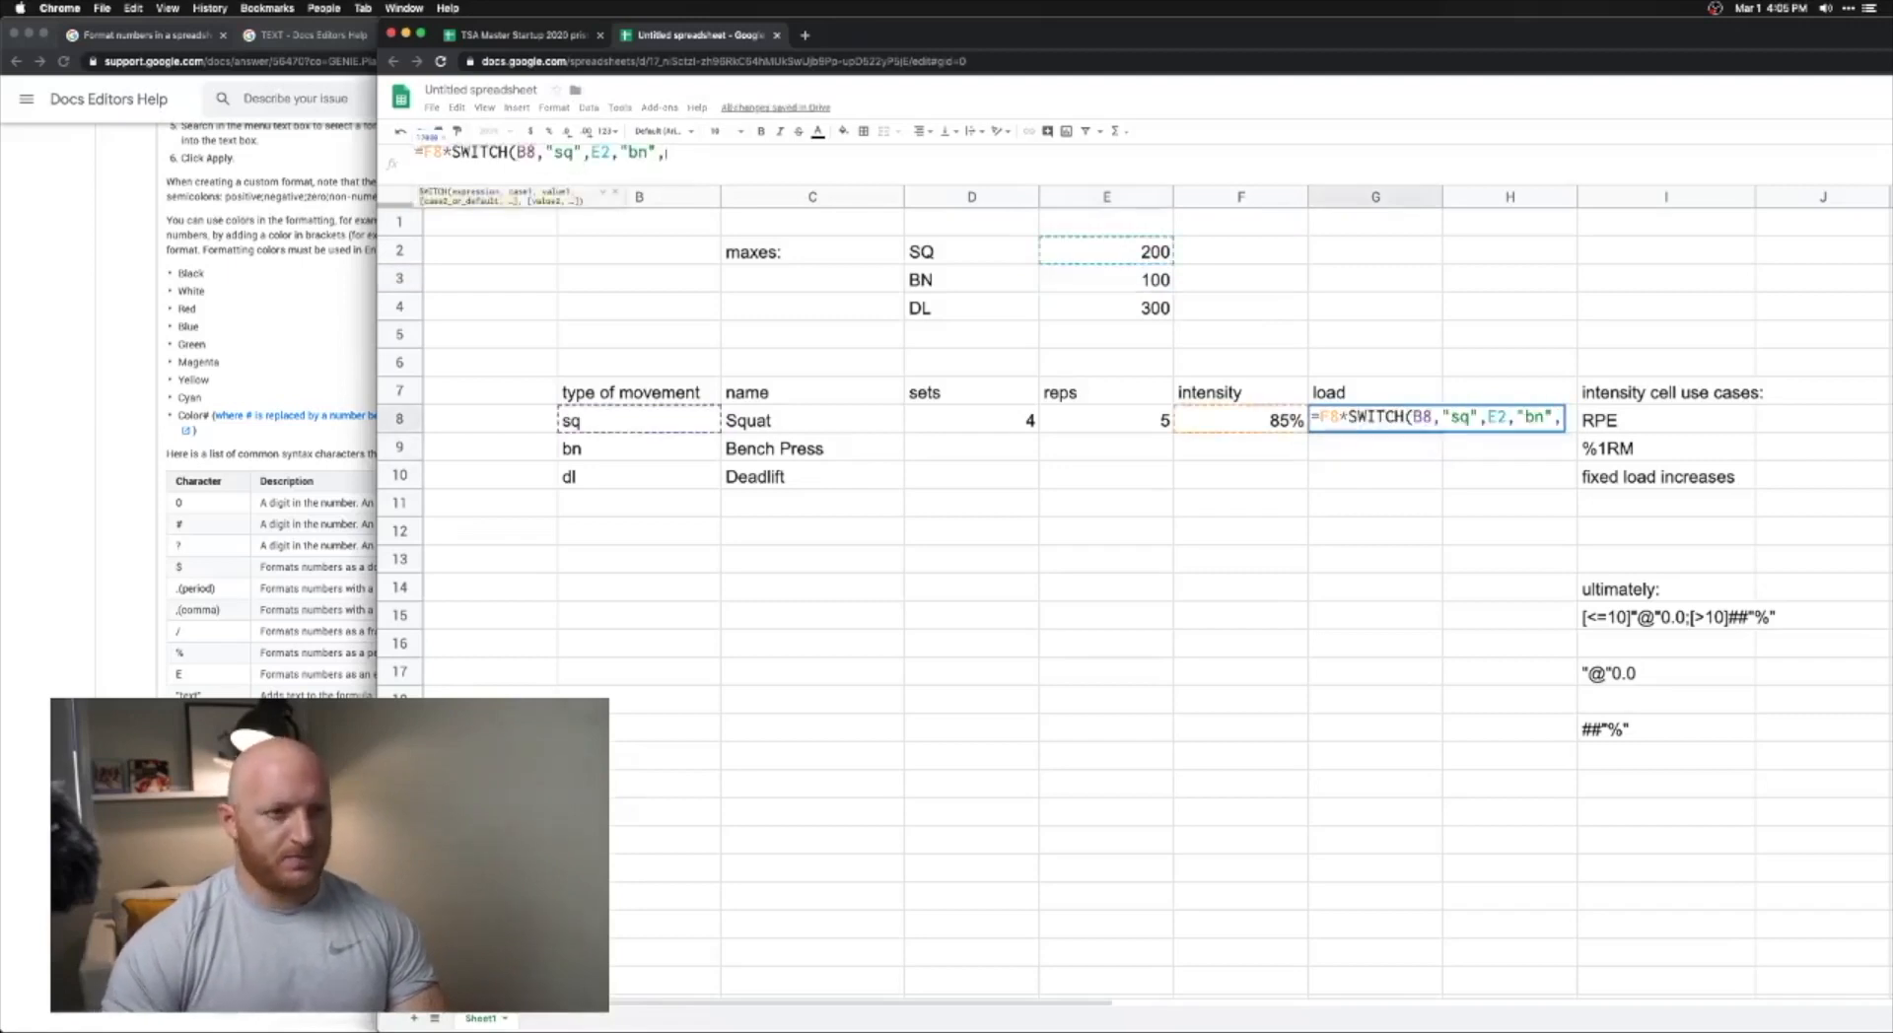
click(1089, 281)
text(,)
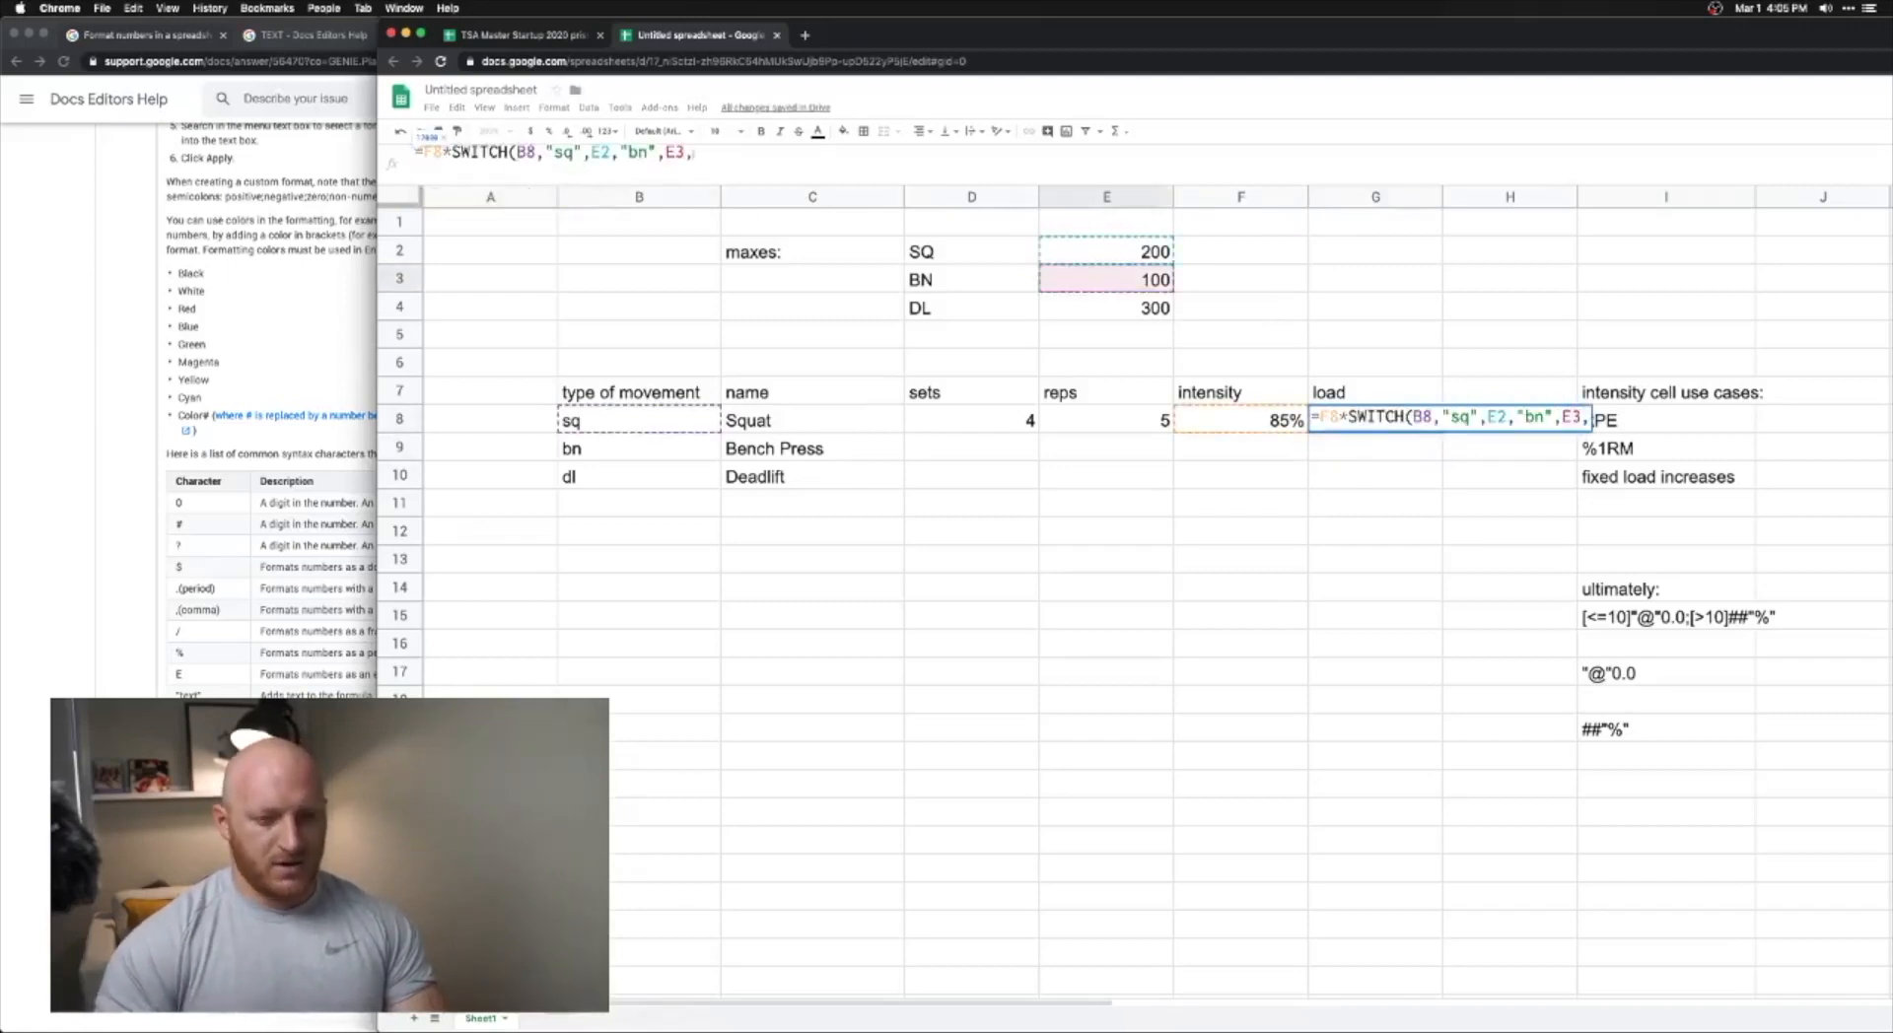
- Add the "dl" case returning E4 to the SWITCH in G8 and complete the formula
text(")
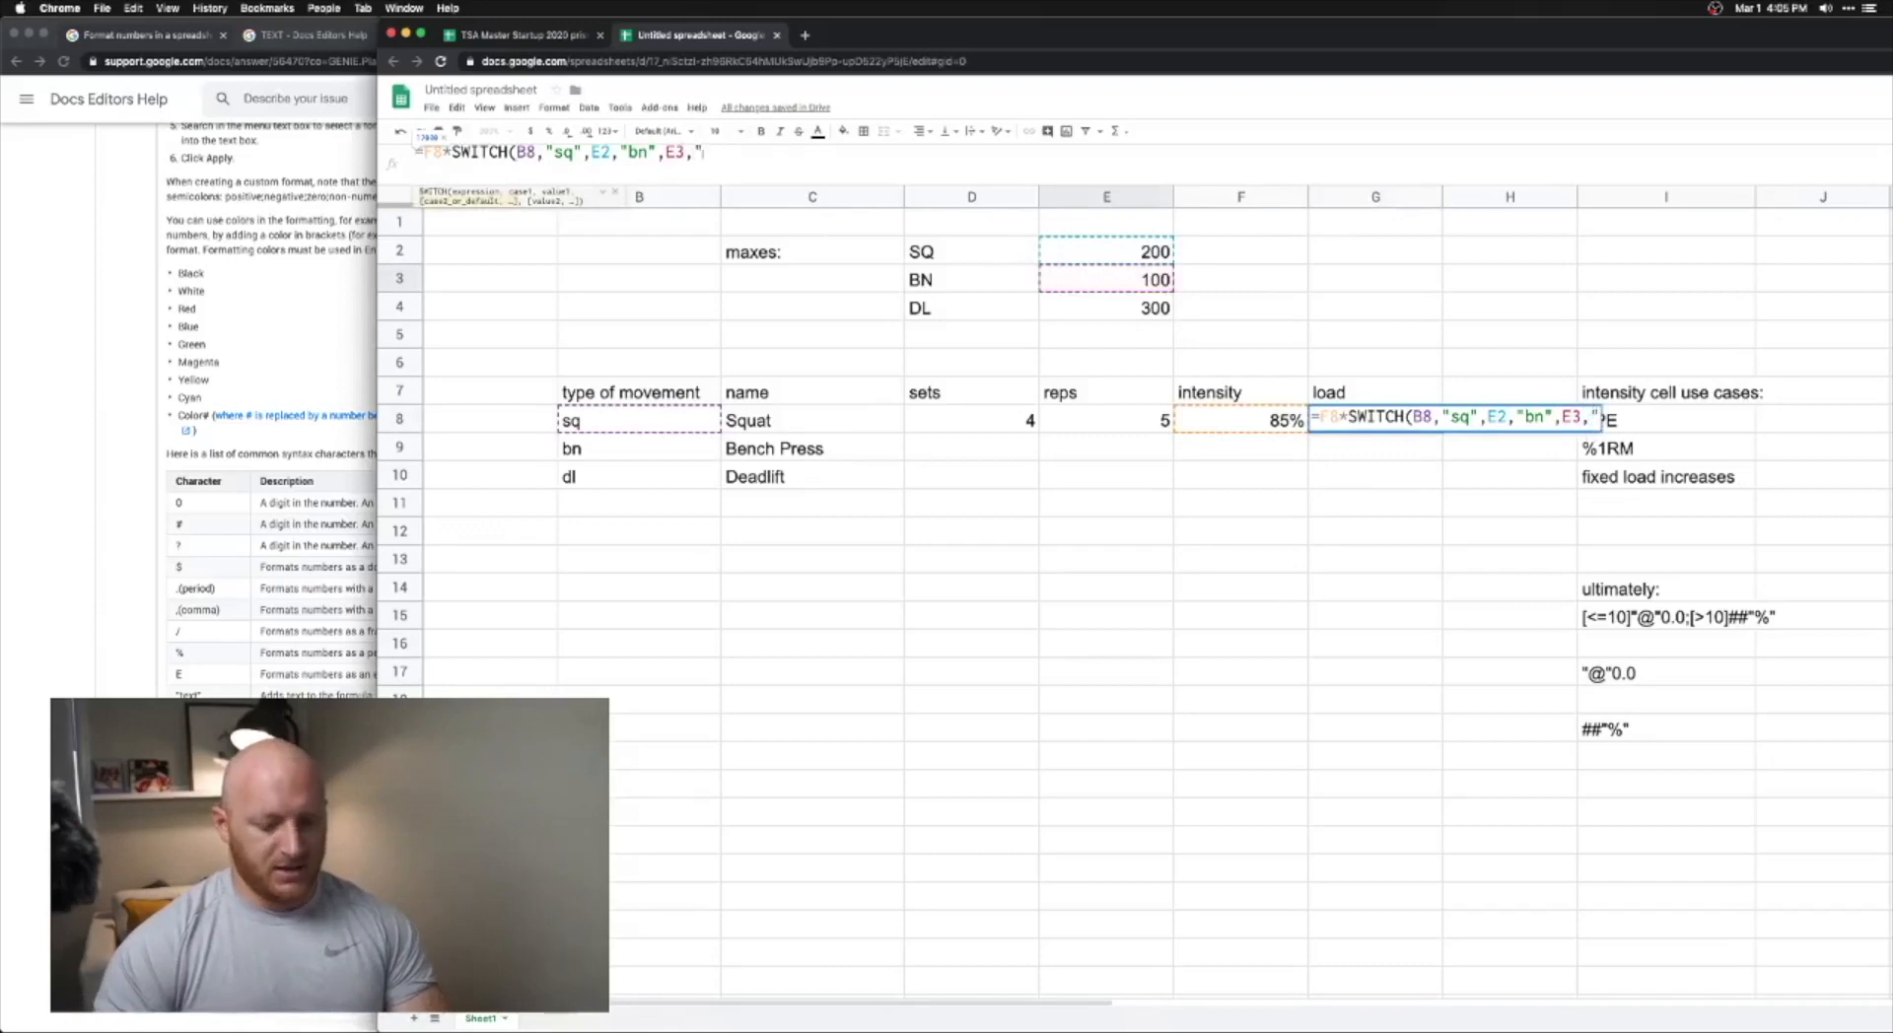
text(dl",)
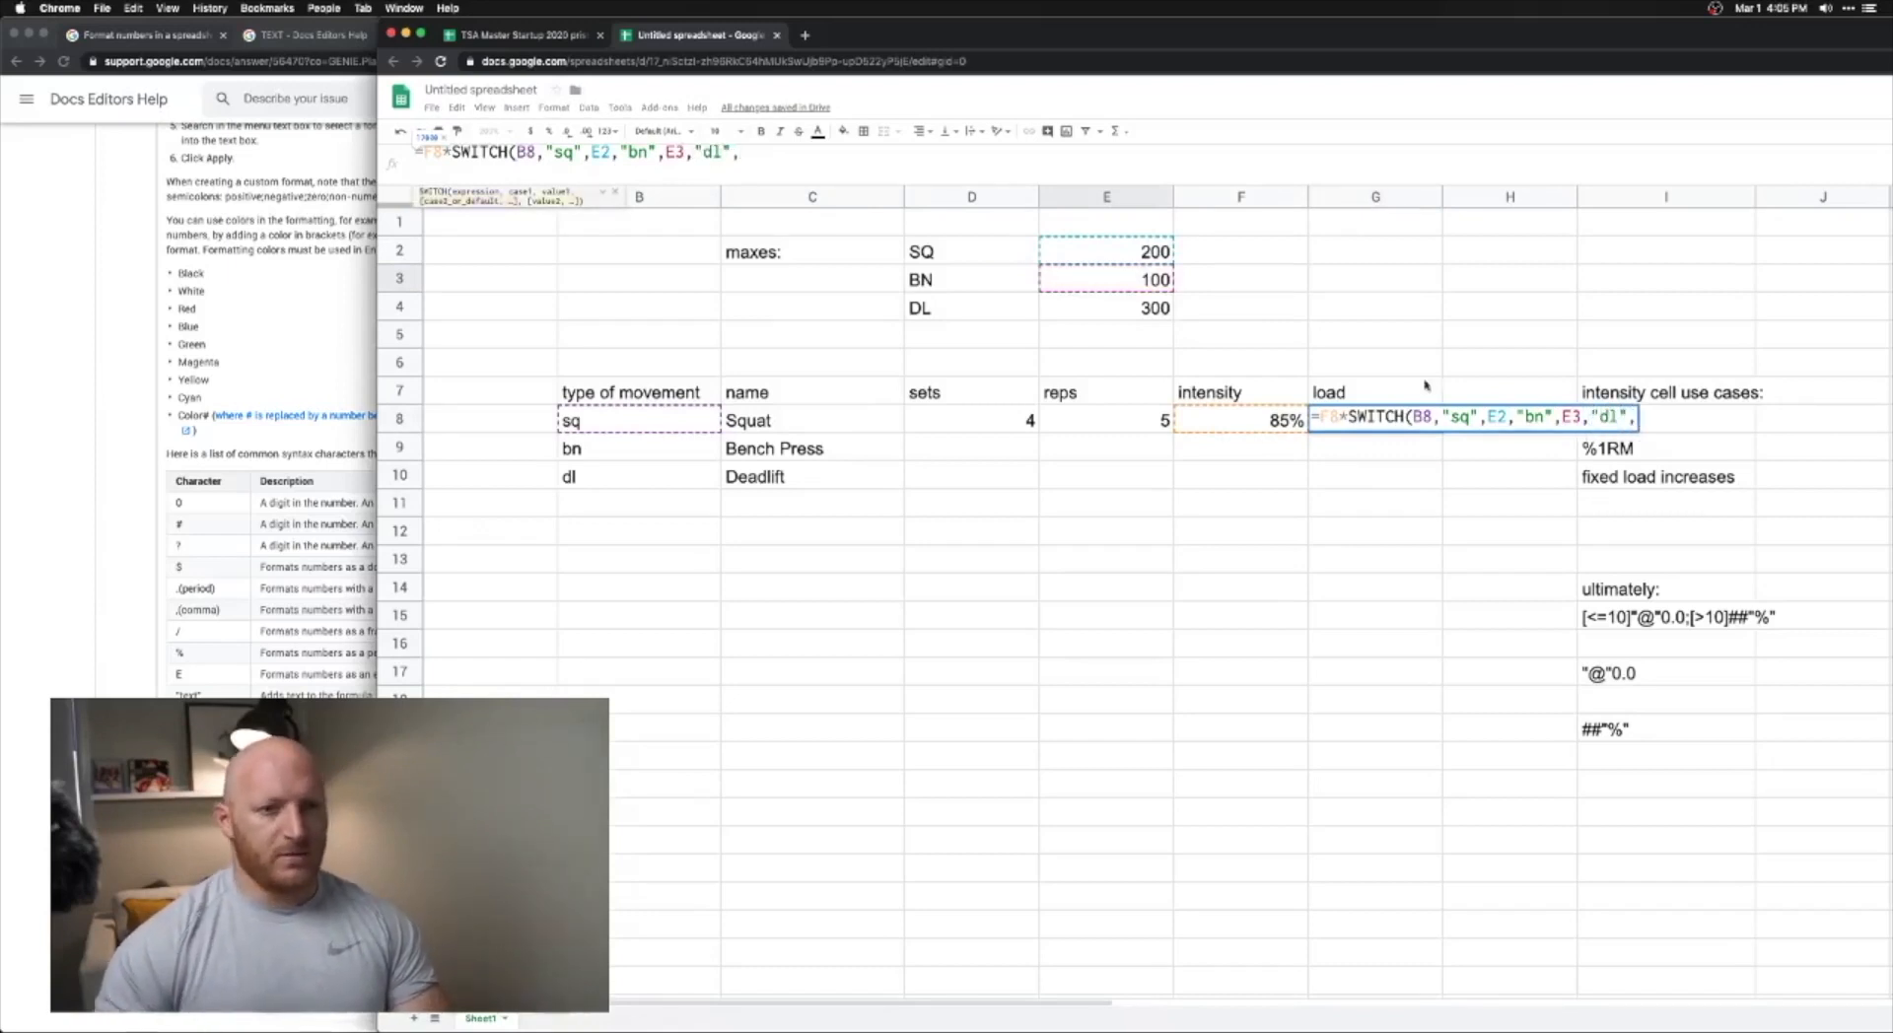
click(1115, 315)
text())
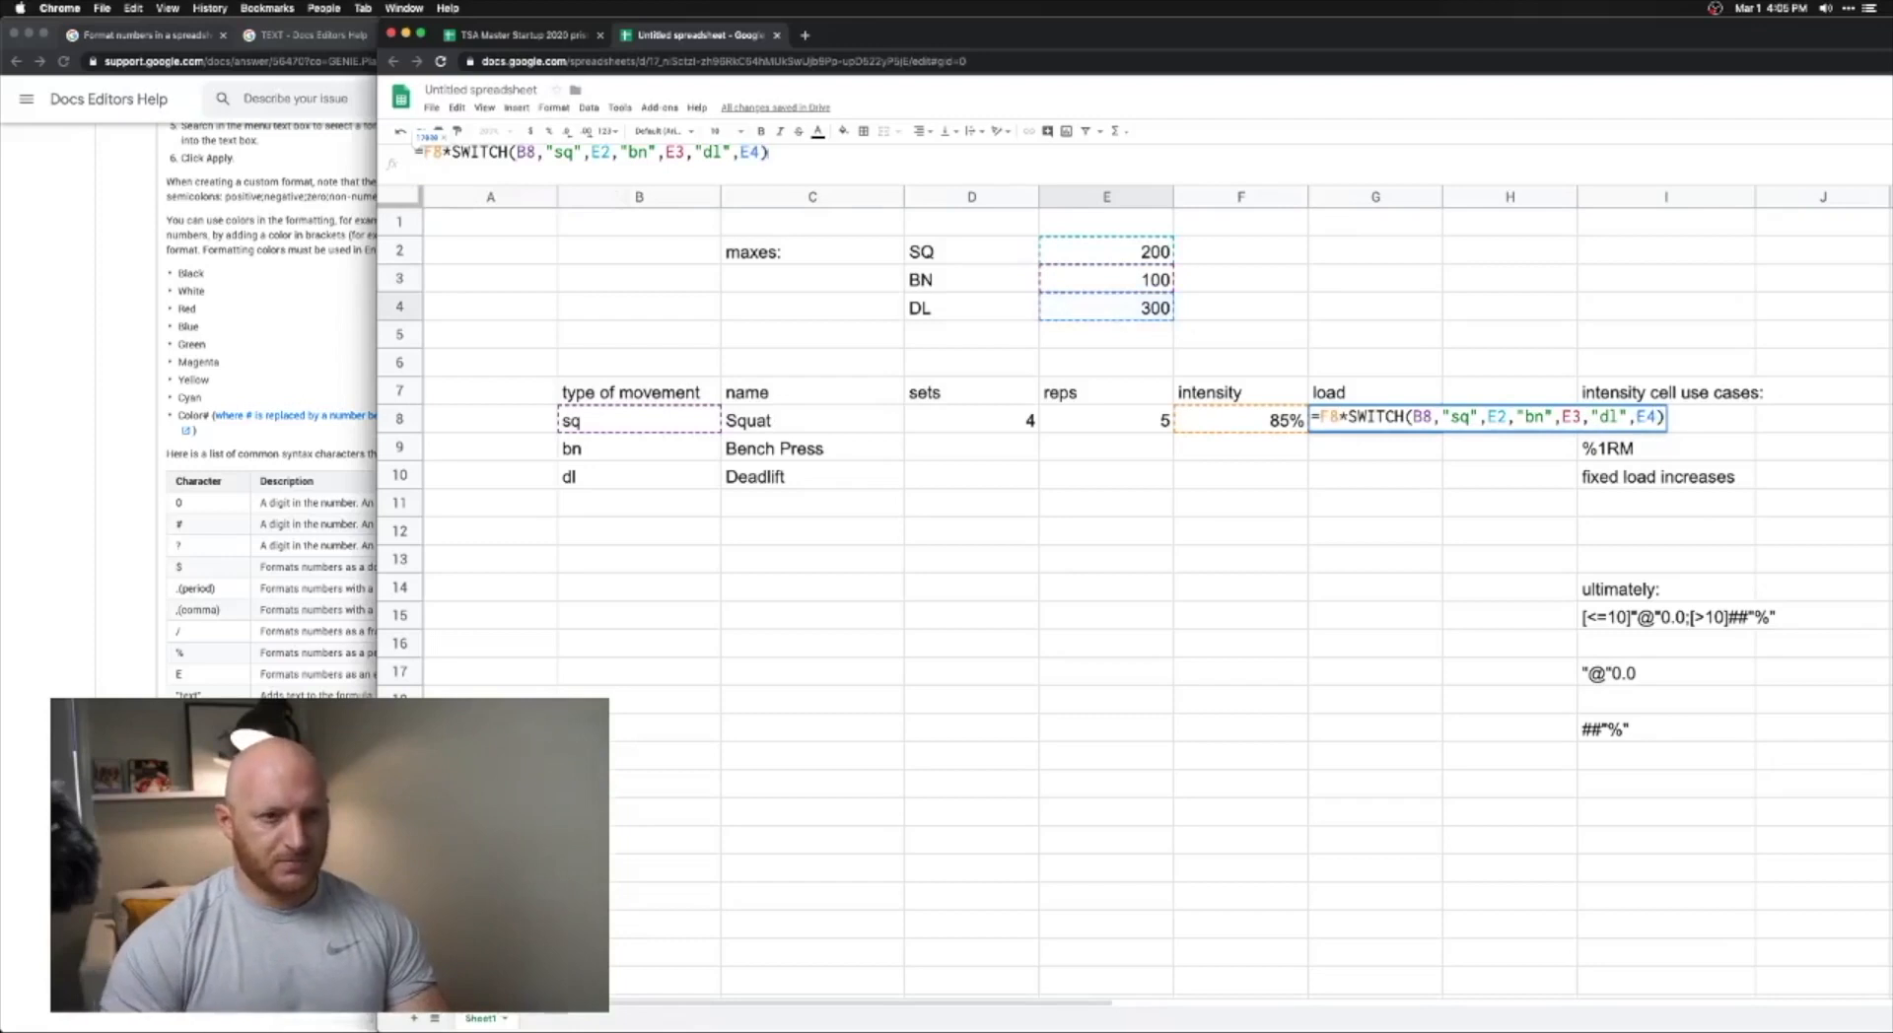
key(Return)
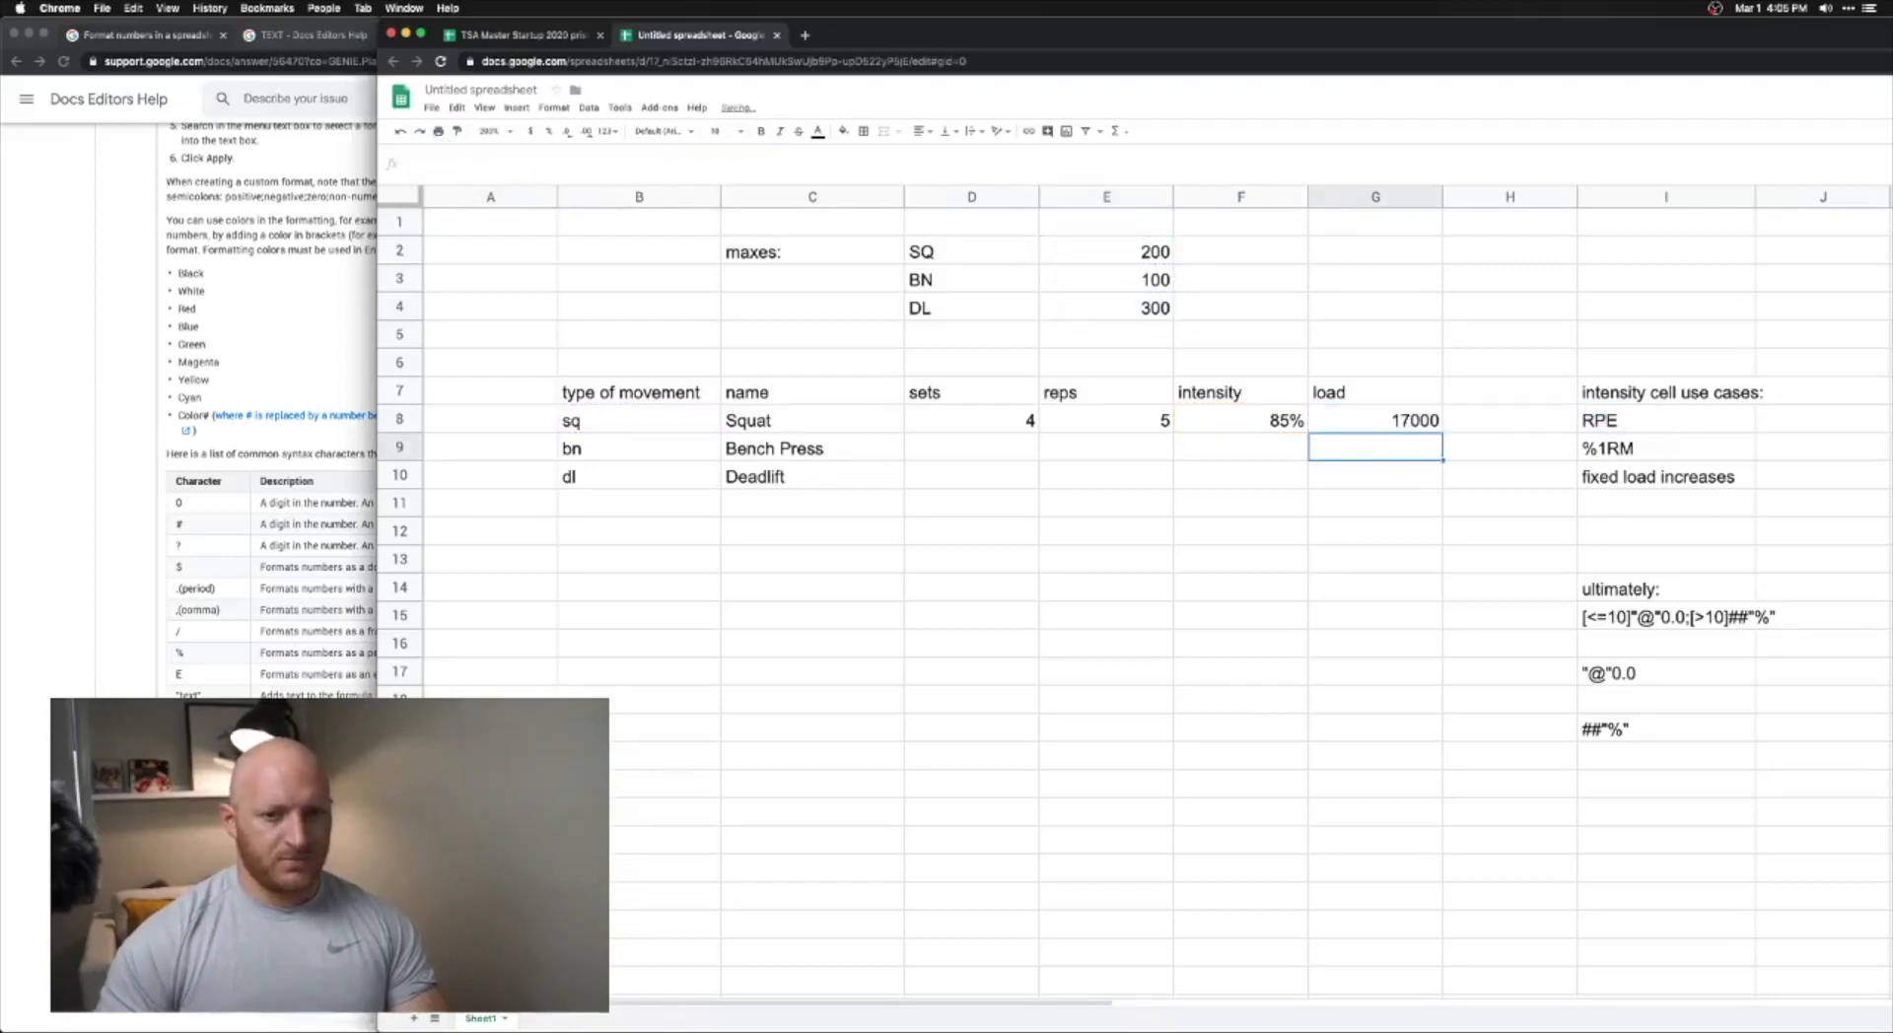
- Divide the squat row's load formula in G8 by 100
key(Up)
click(675, 158)
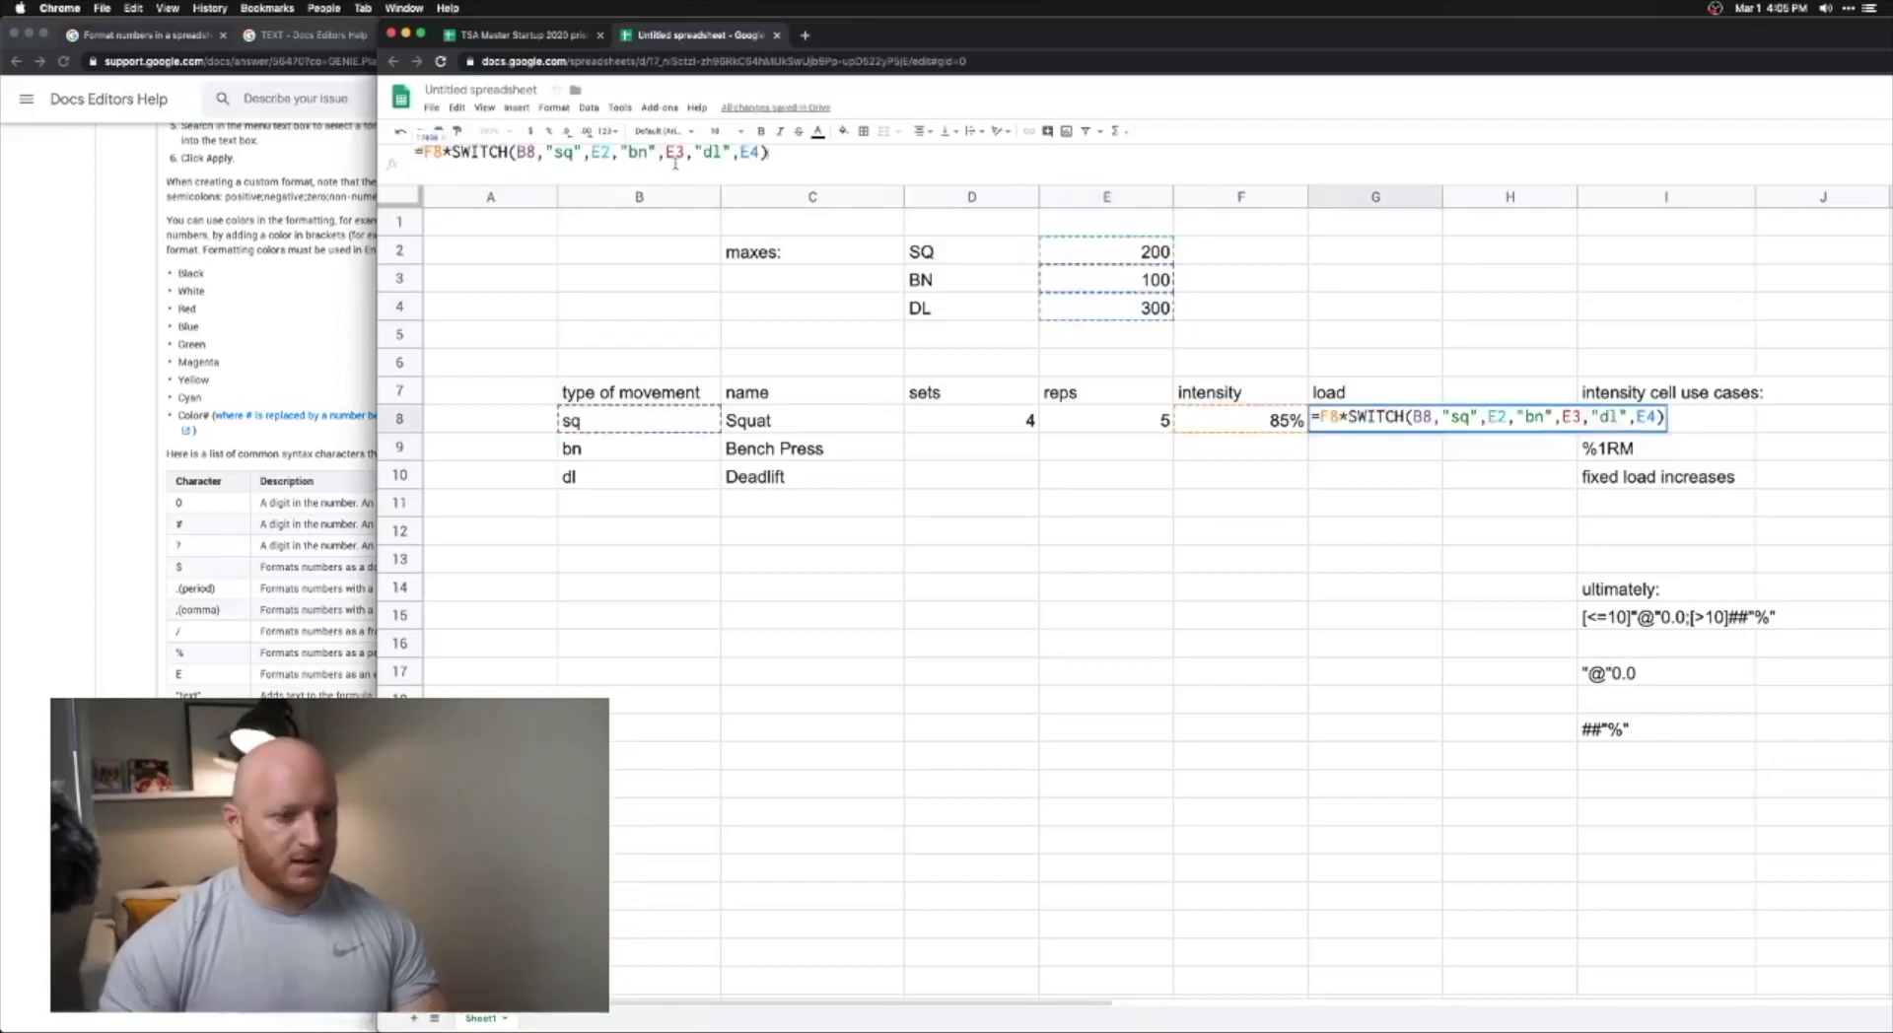
text(/100)
key(Return)
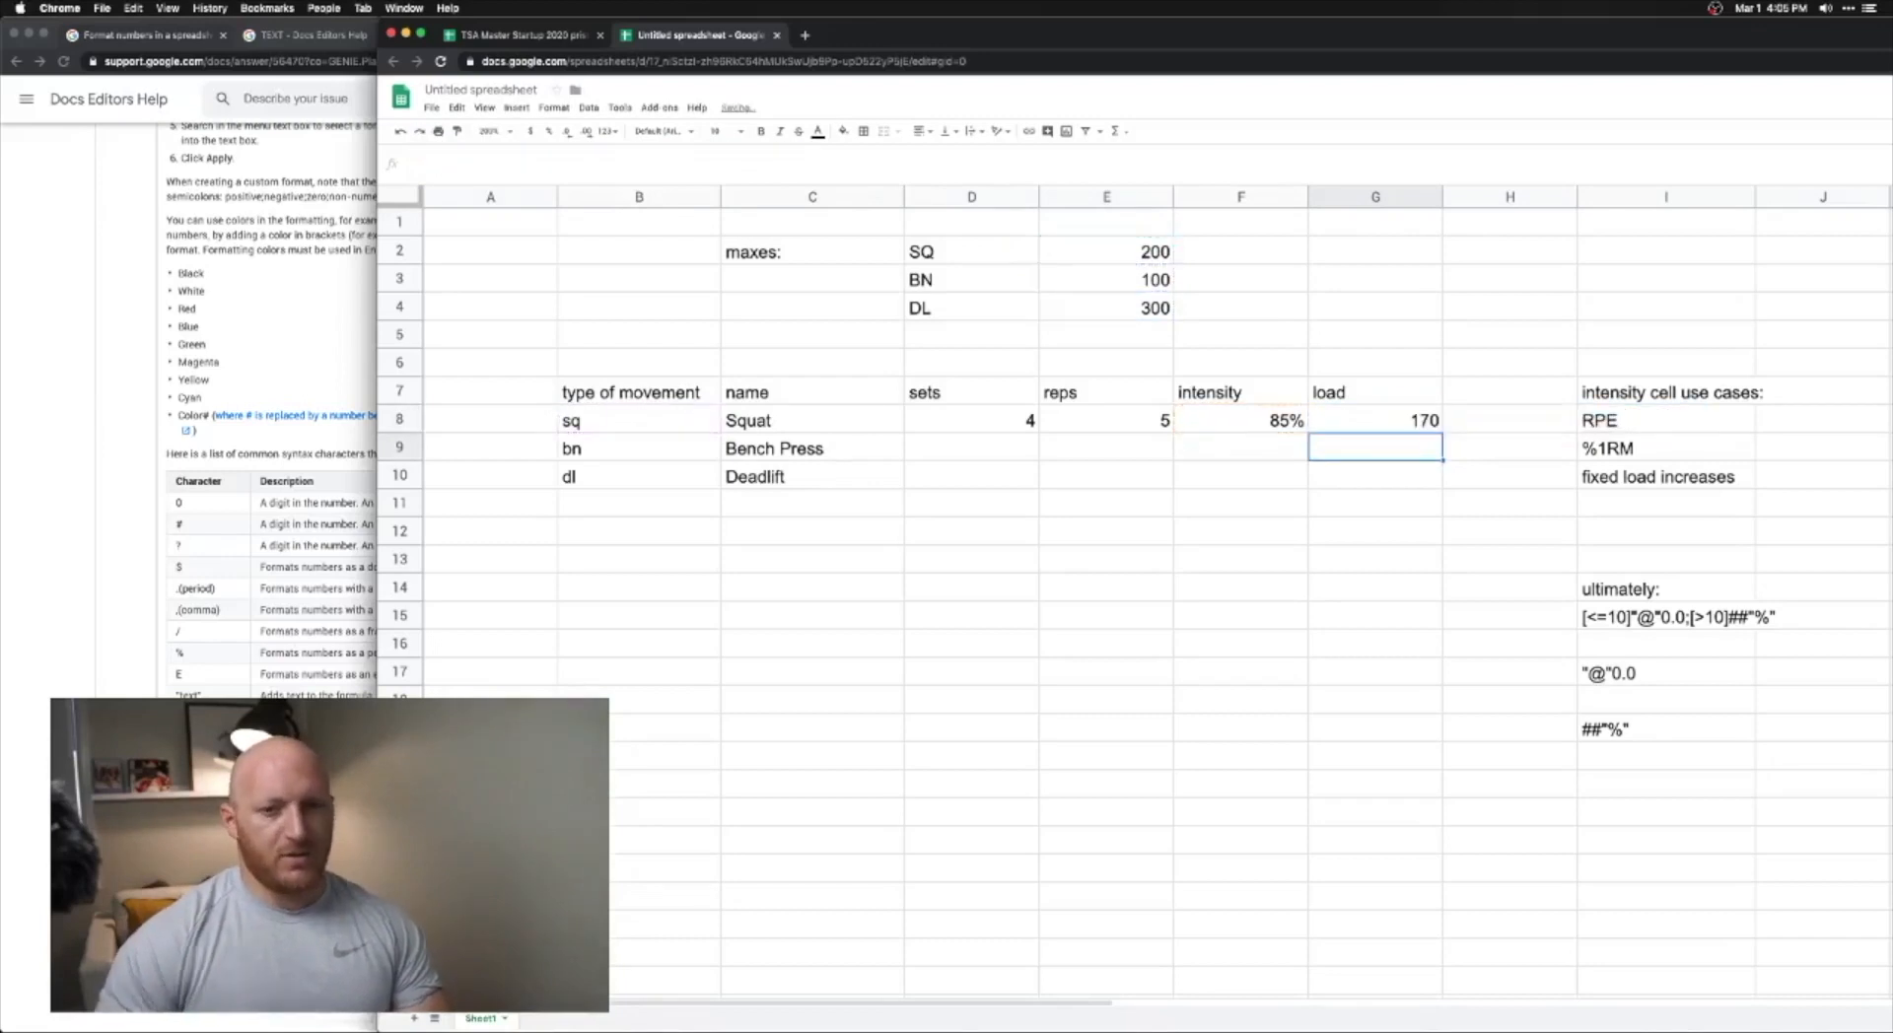
key(Up)
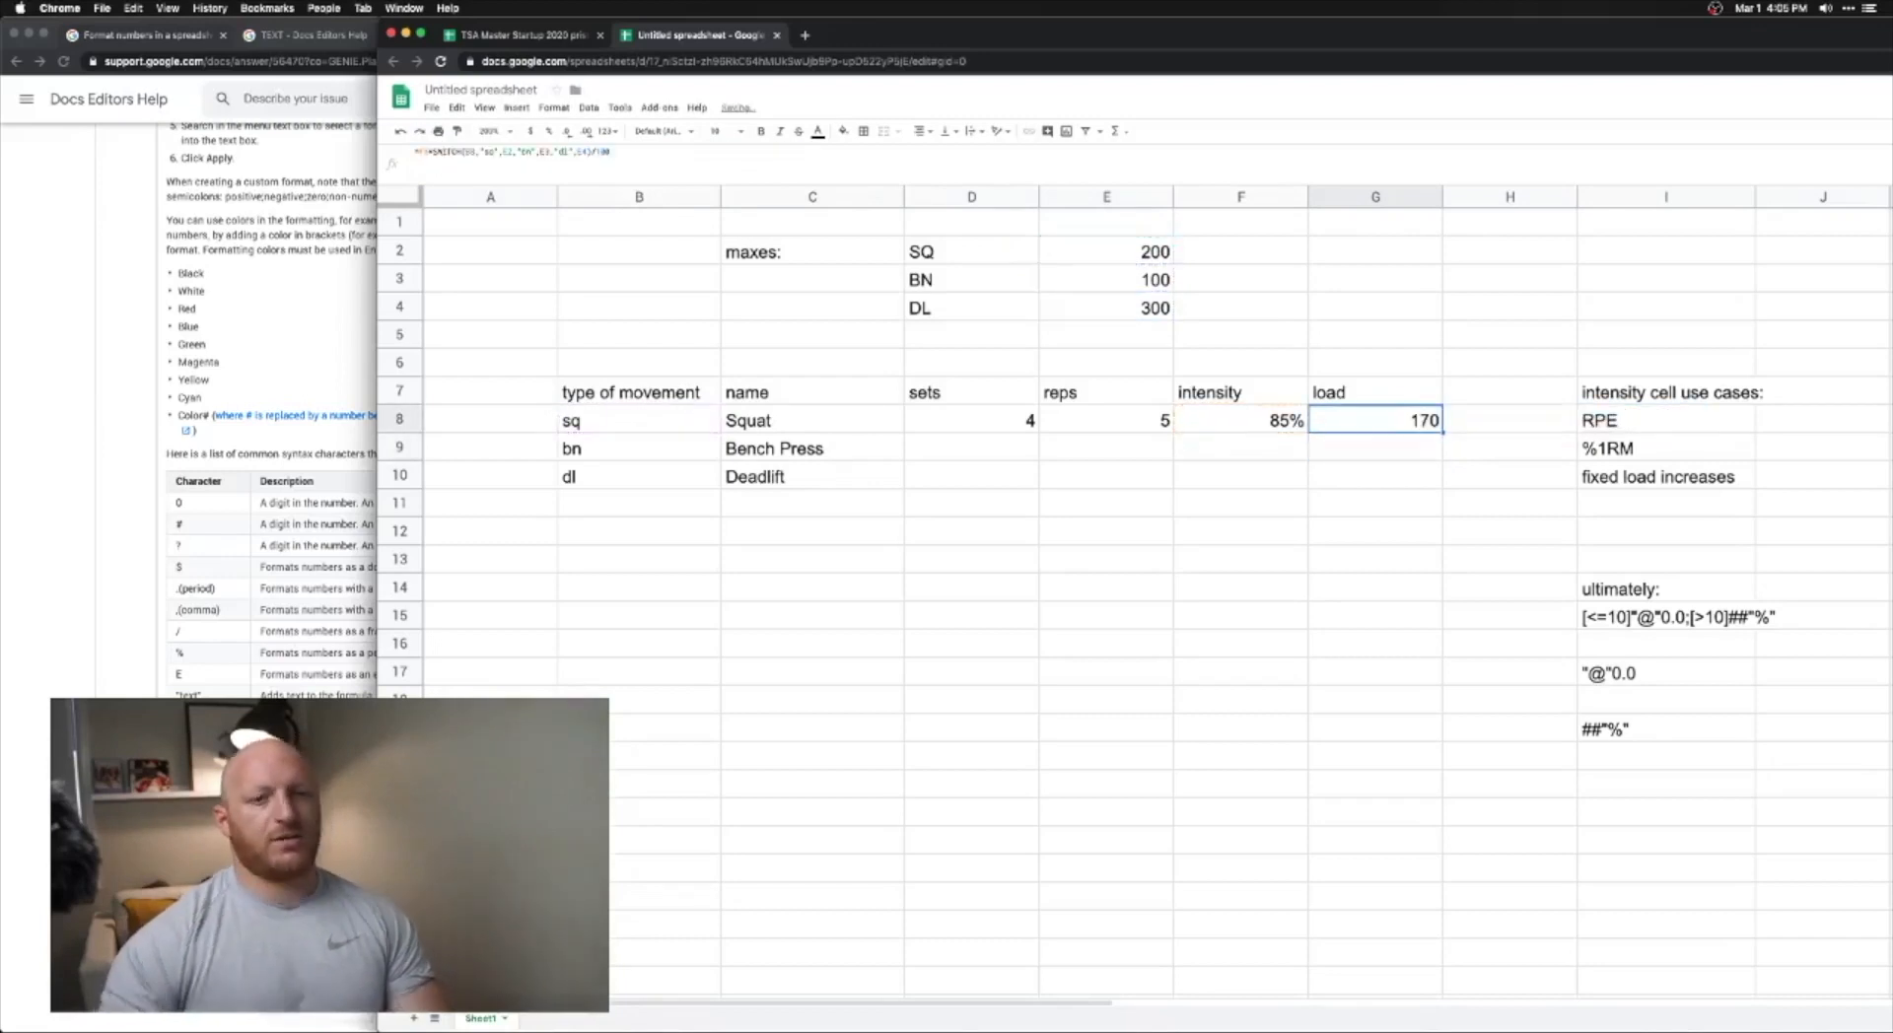
- Test the load formula by changing the movement type in B8 to bn, to dl and back to sq
click(612, 427)
text(bn)
key(Return)
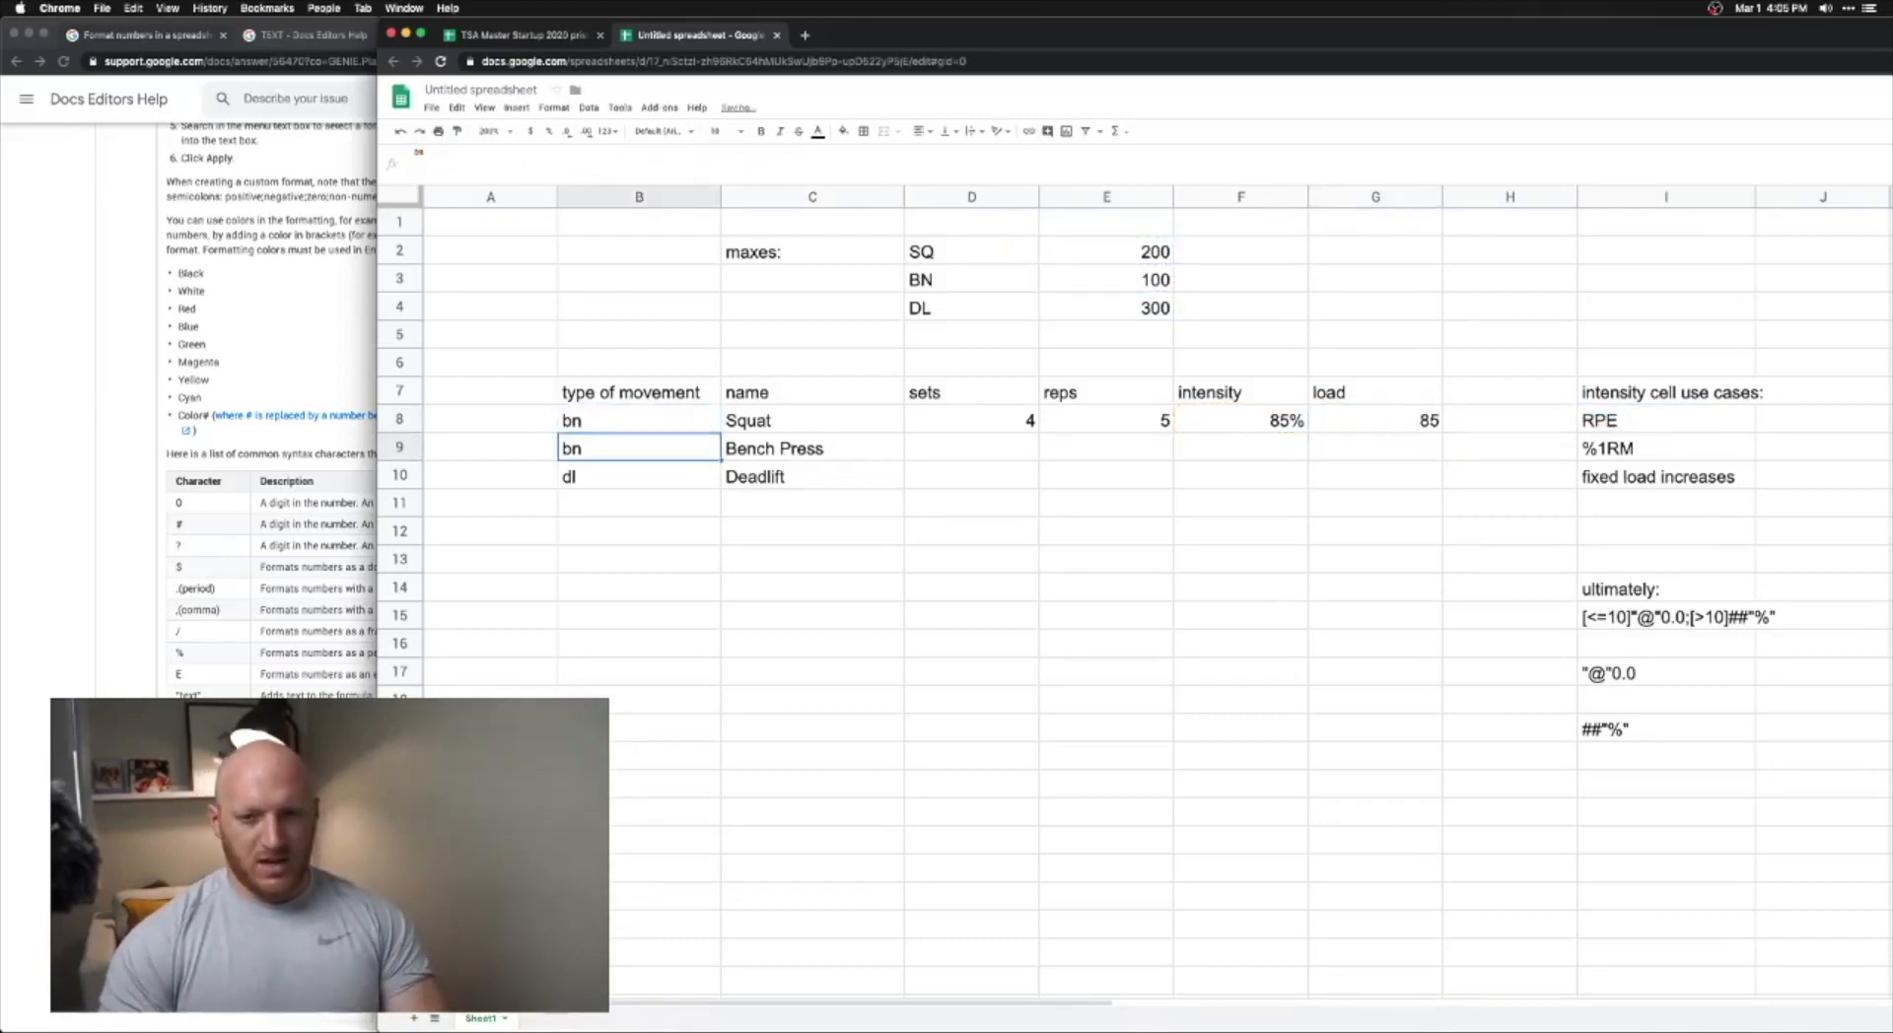
key(Up)
text(dl)
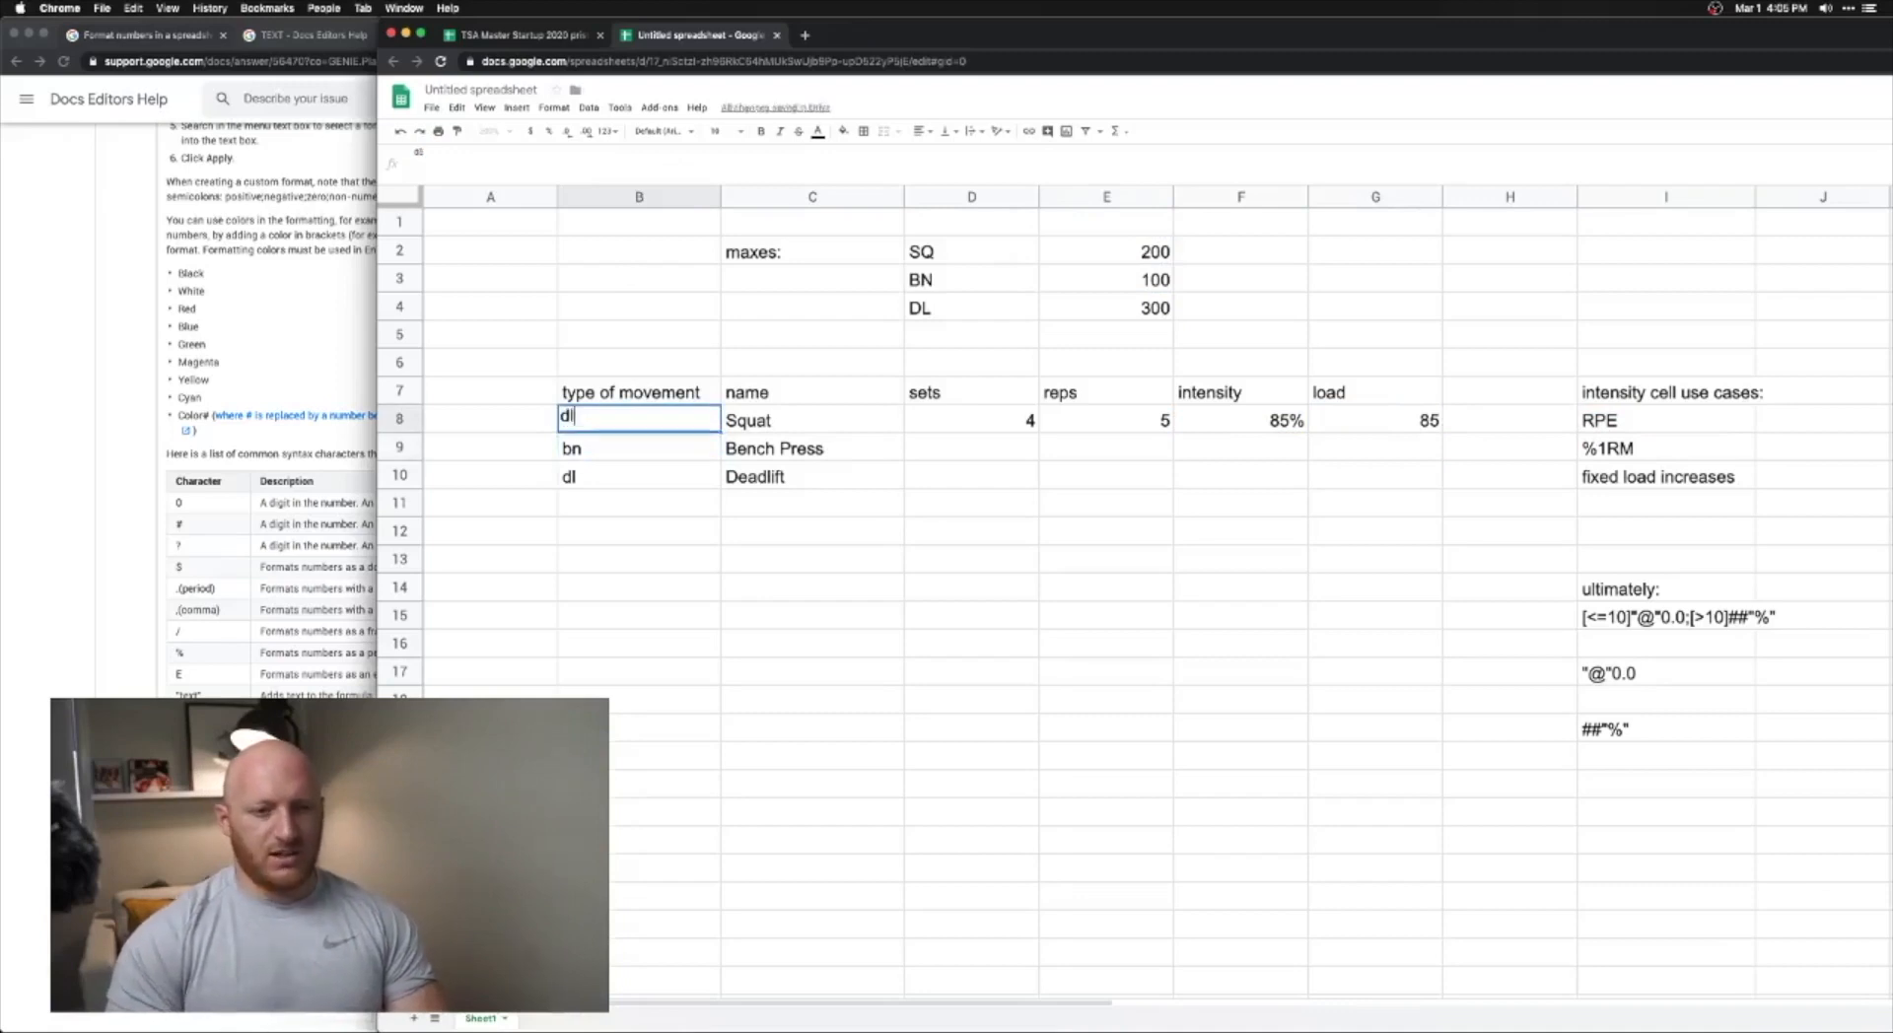
key(Return)
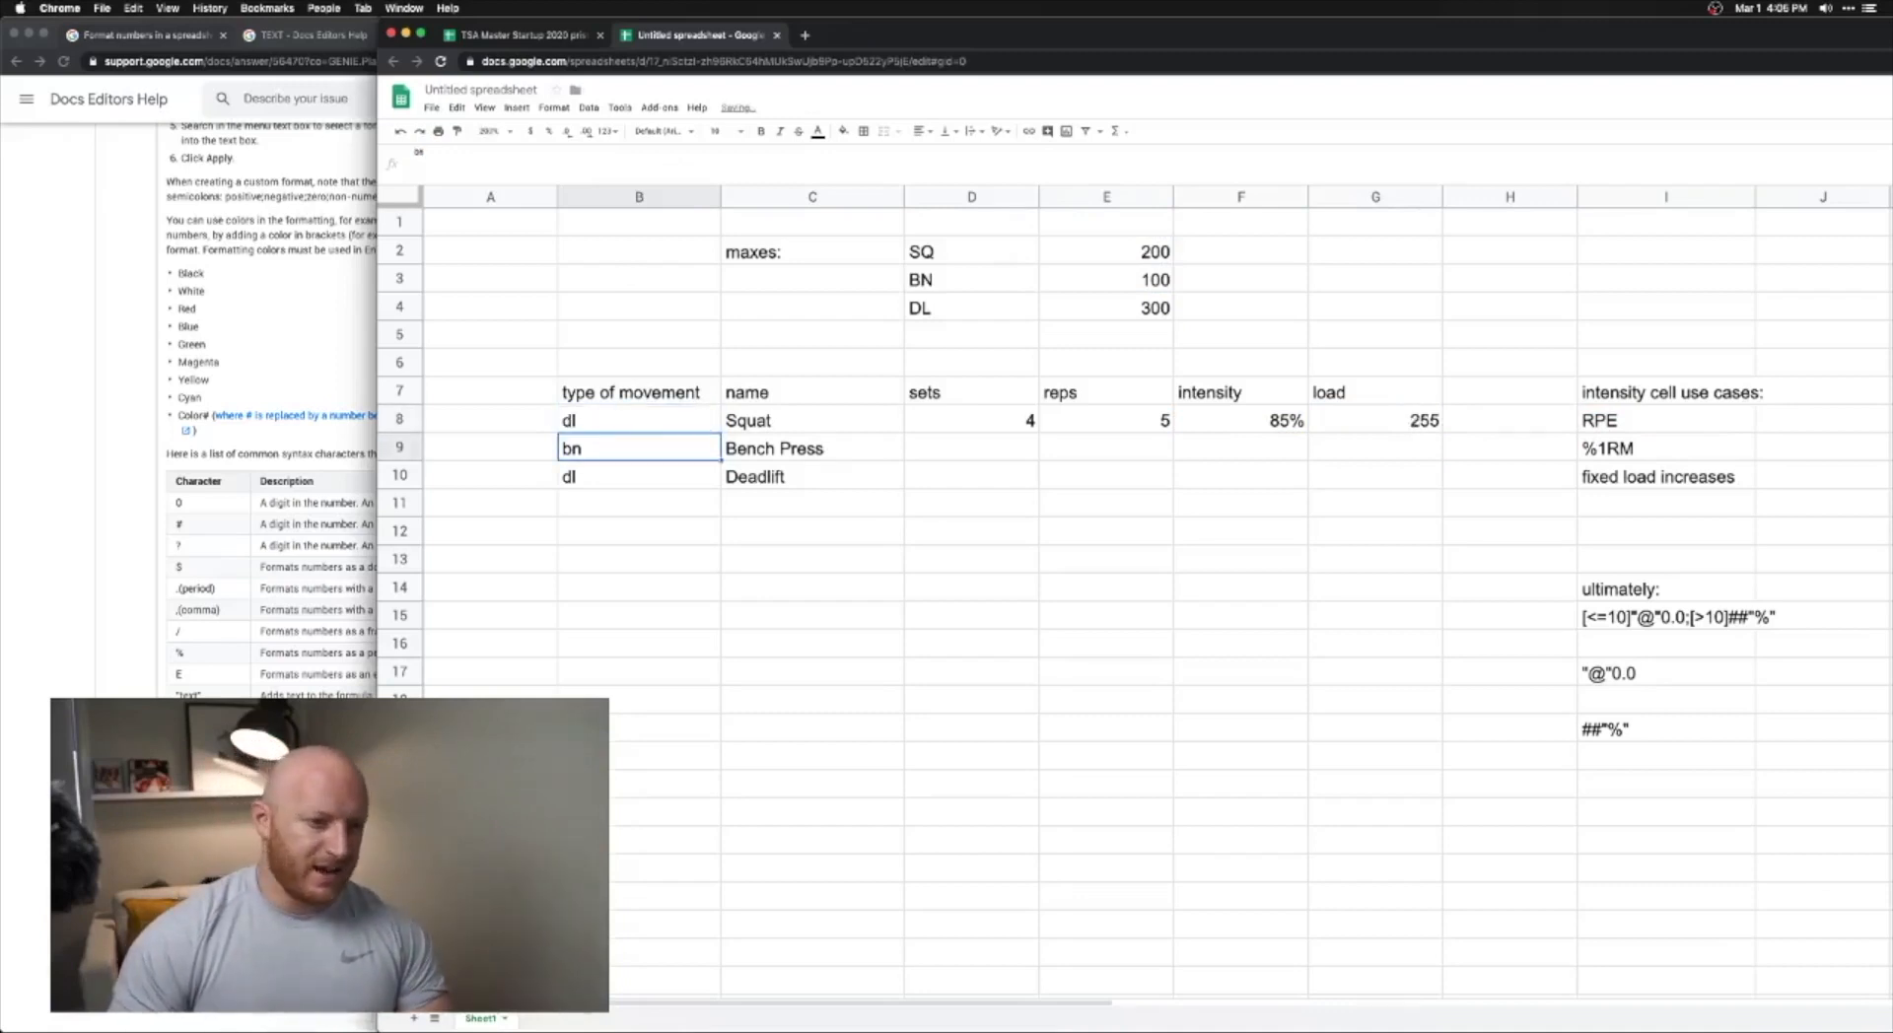
click(639, 420)
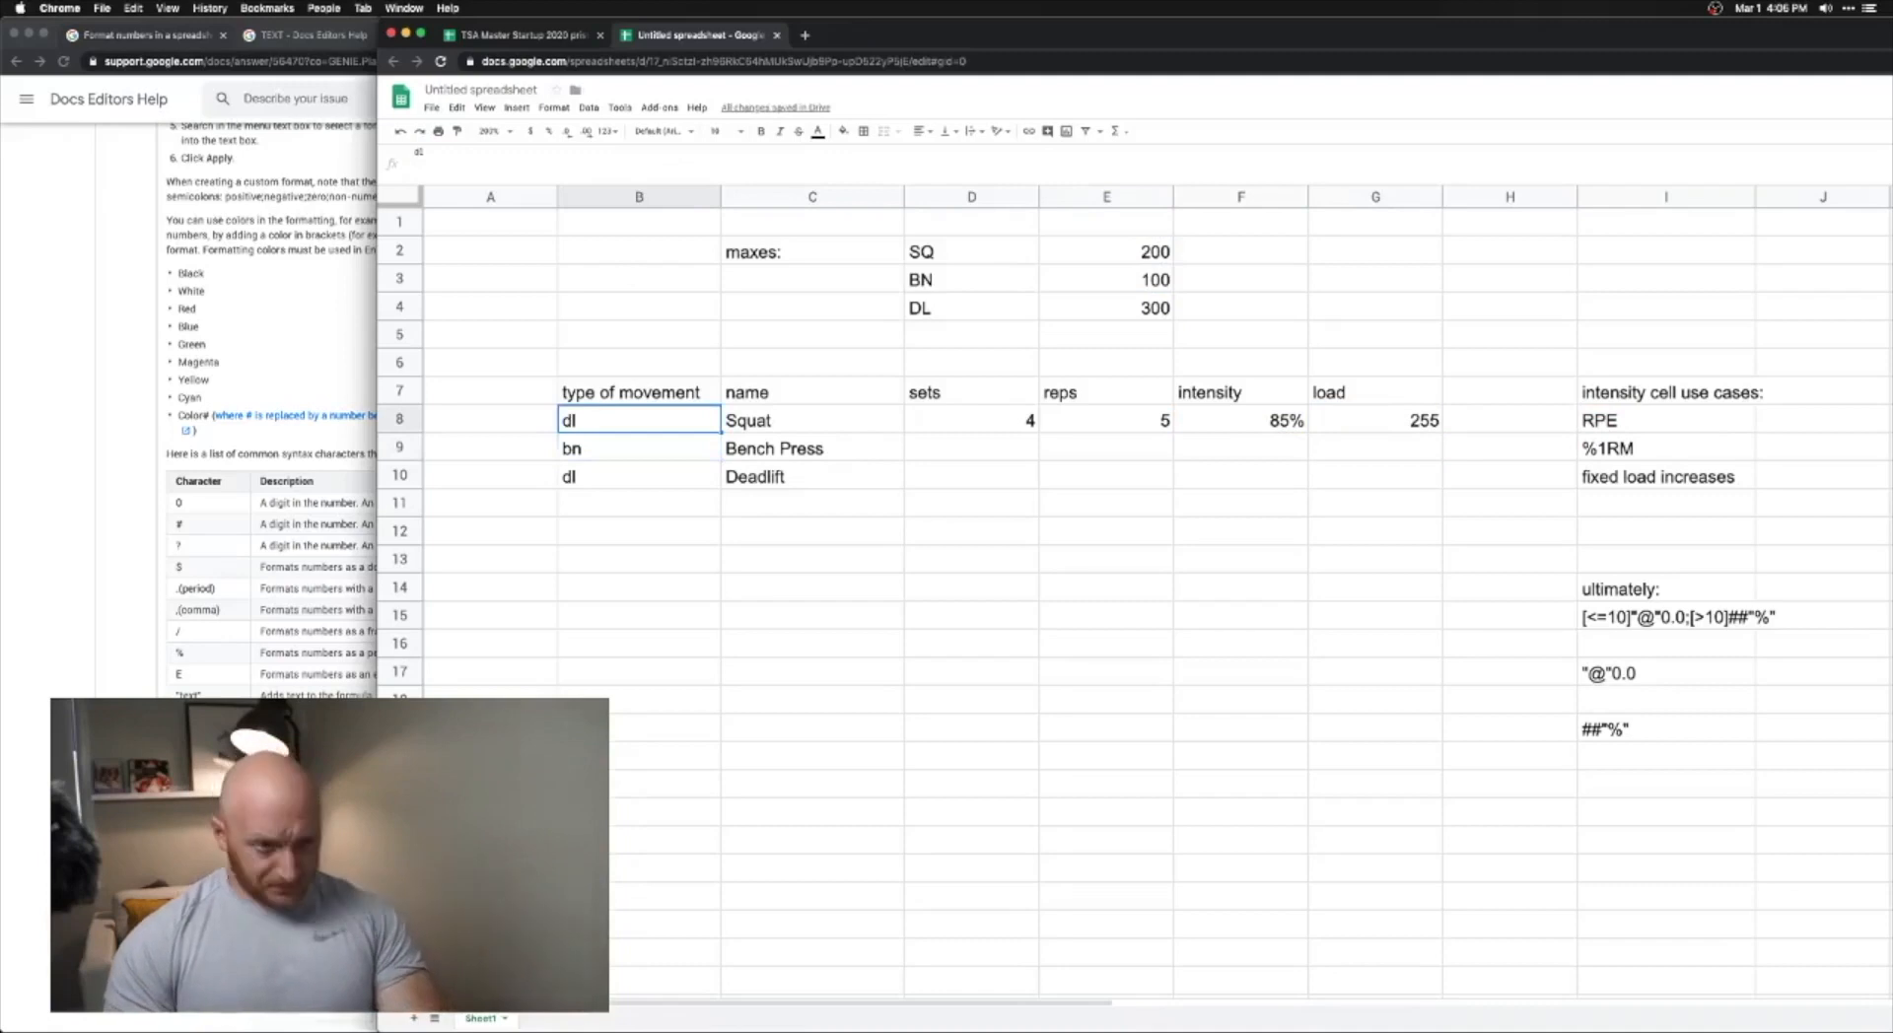
text(sq)
key(Return)
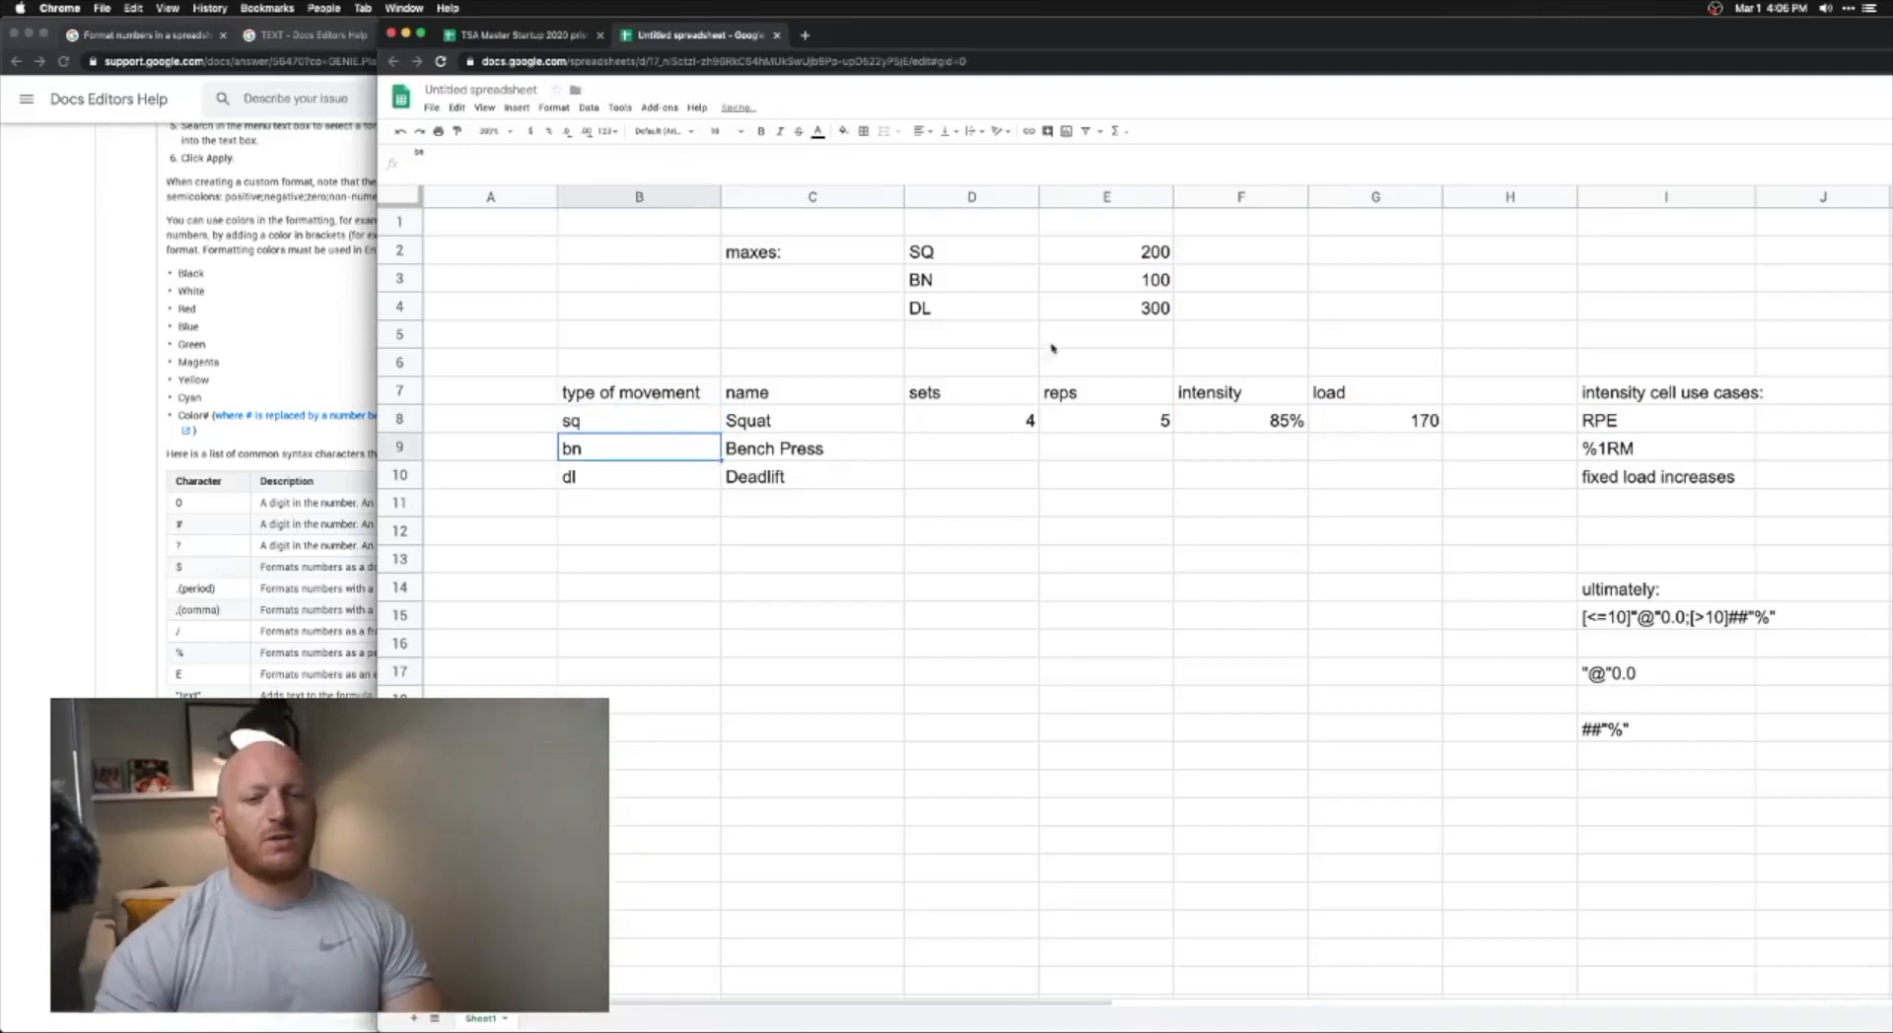
- Make the squat max reference in G8's load formula absolute as $E$2
click(1355, 416)
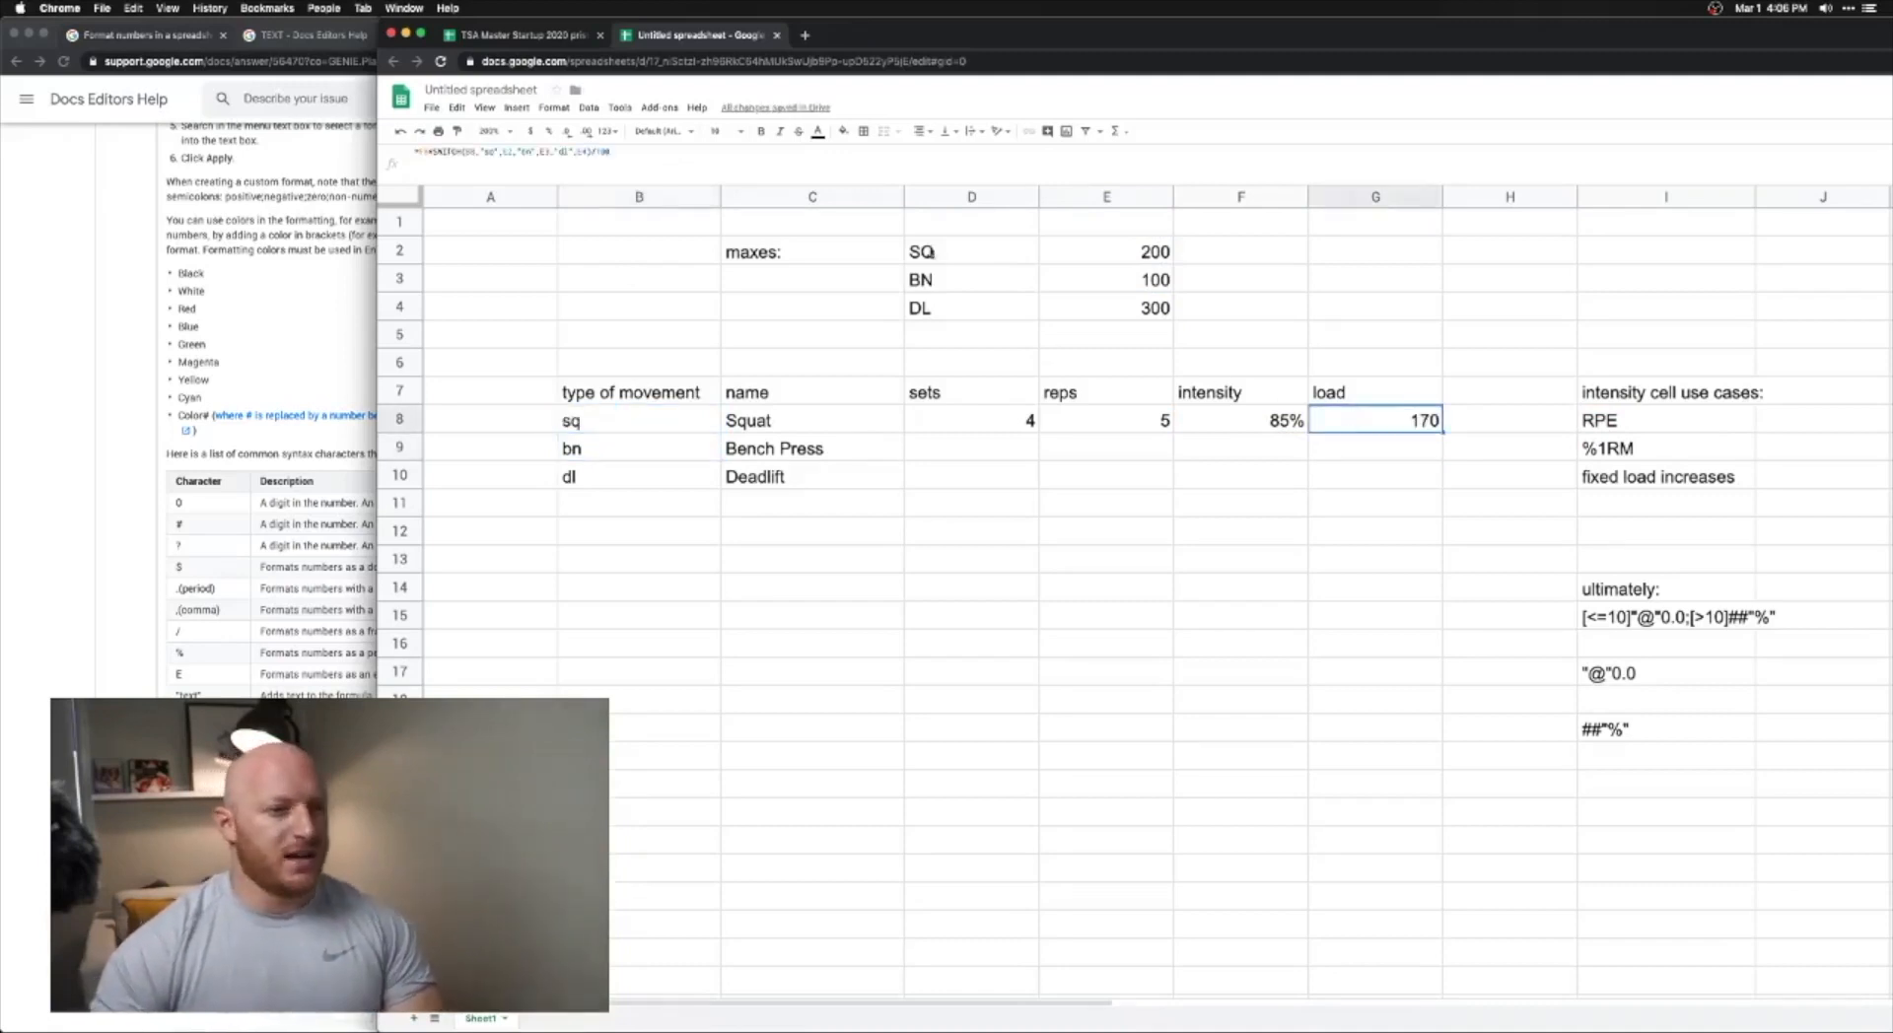
click(510, 152)
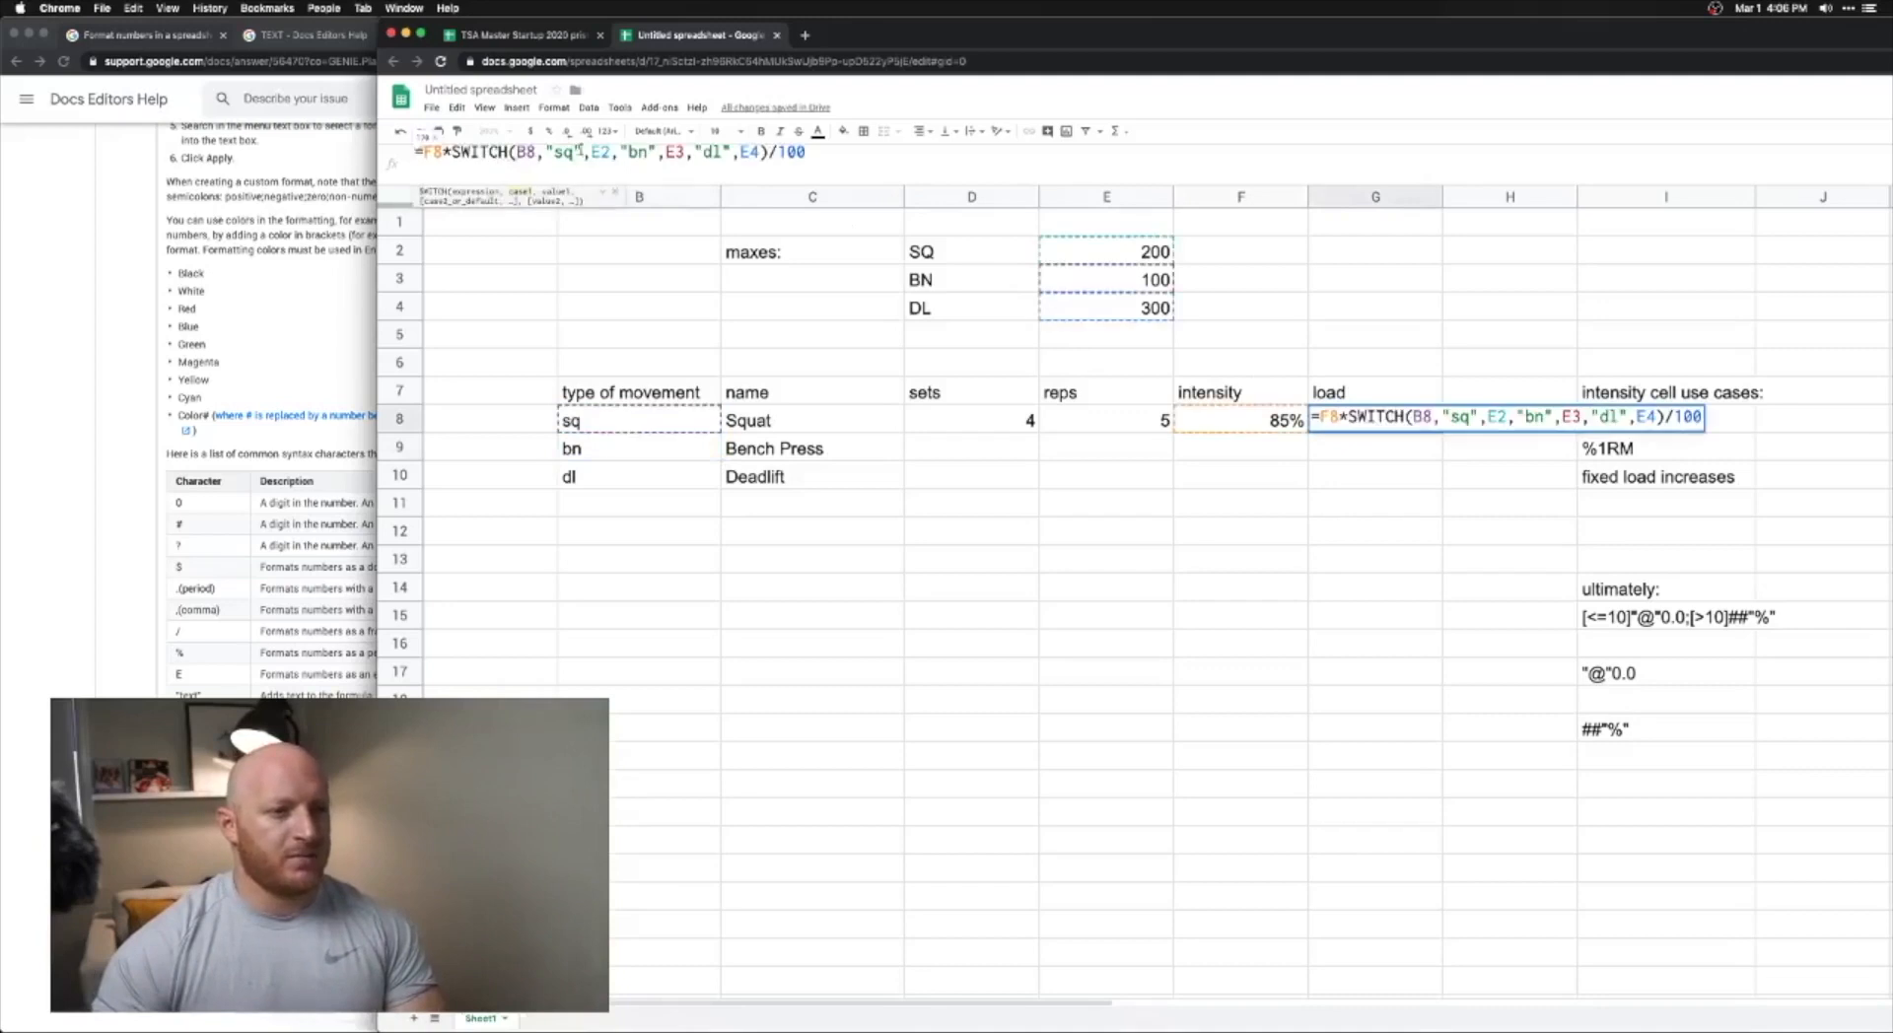
click(589, 152)
text($)
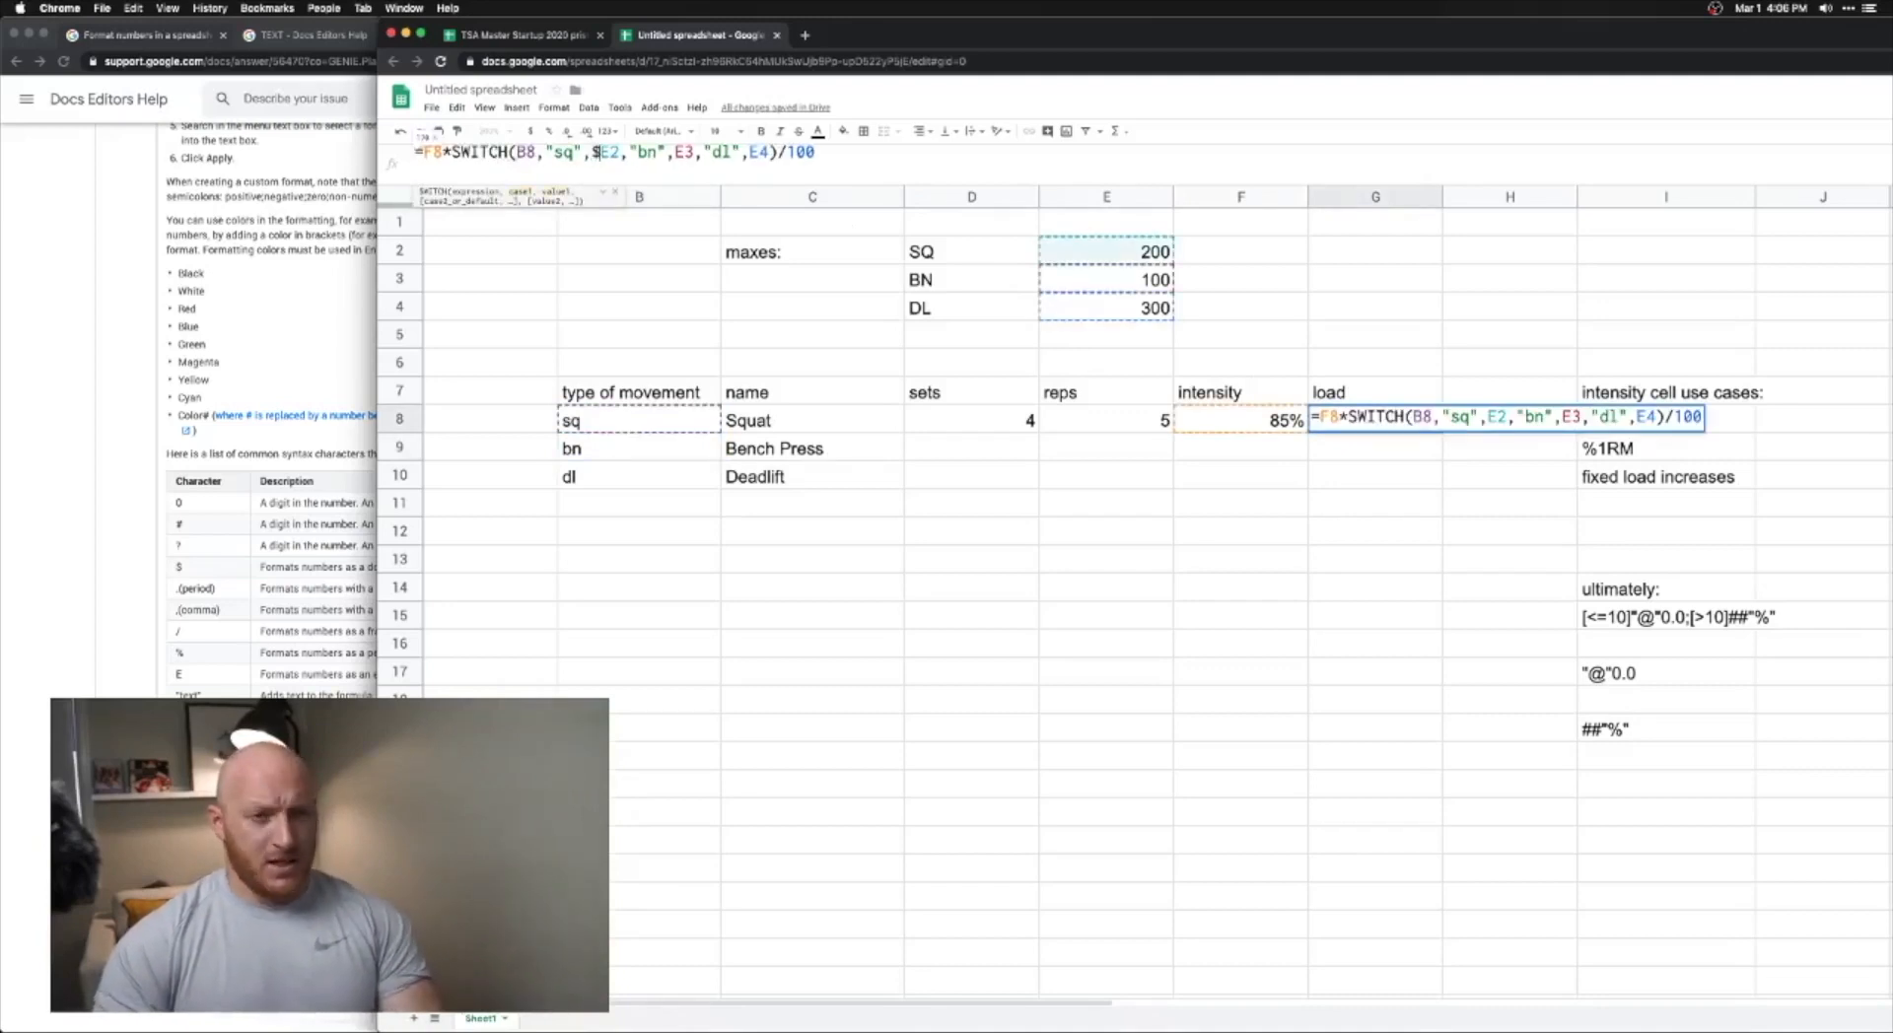
key(Right)
text($)
- Make the bench max reference in G8's load formula absolute as $E$3
key(Right)
key(Right)
key(Right)
key(Right)
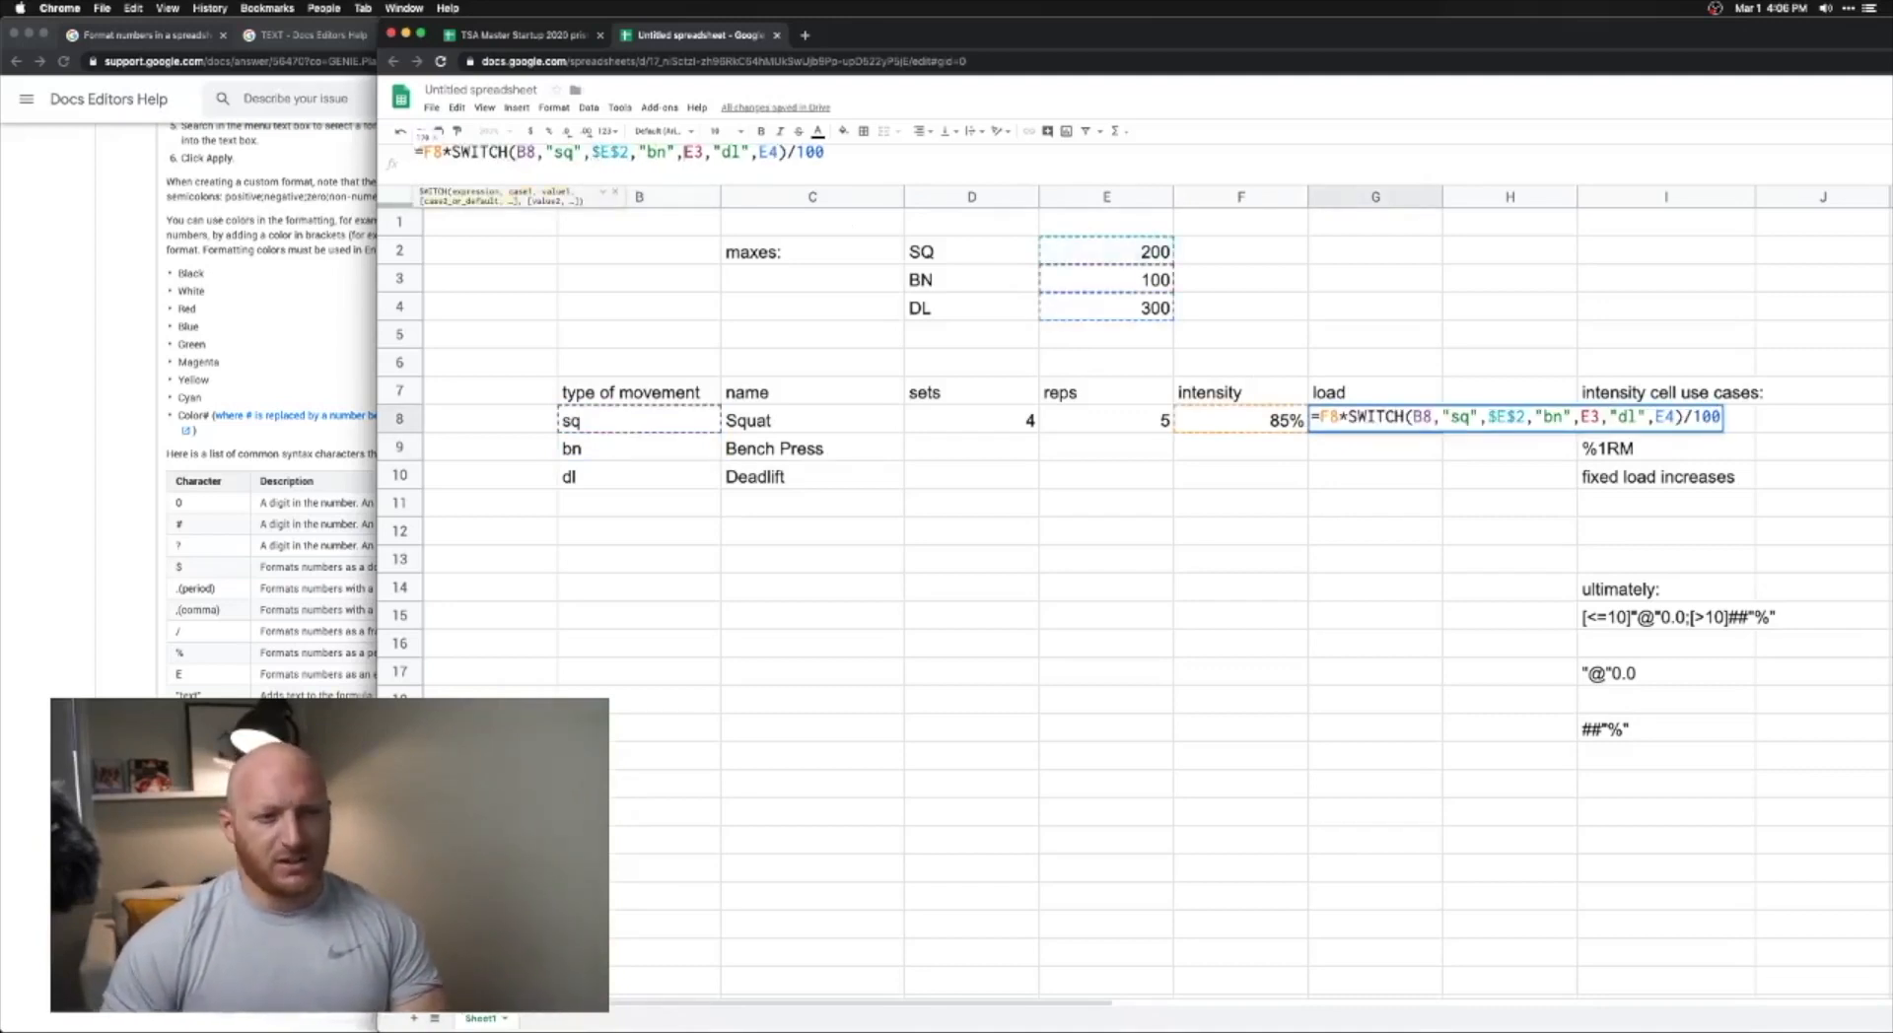
key(Right)
key(Right)
key(Right)
text($)
key(Right)
text($)
- Make the deadlift max reference in G8's load formula absolute as $E$4
key(Right)
key(Right)
key(Right)
key(Right)
key(Right)
key(Right)
key(Right)
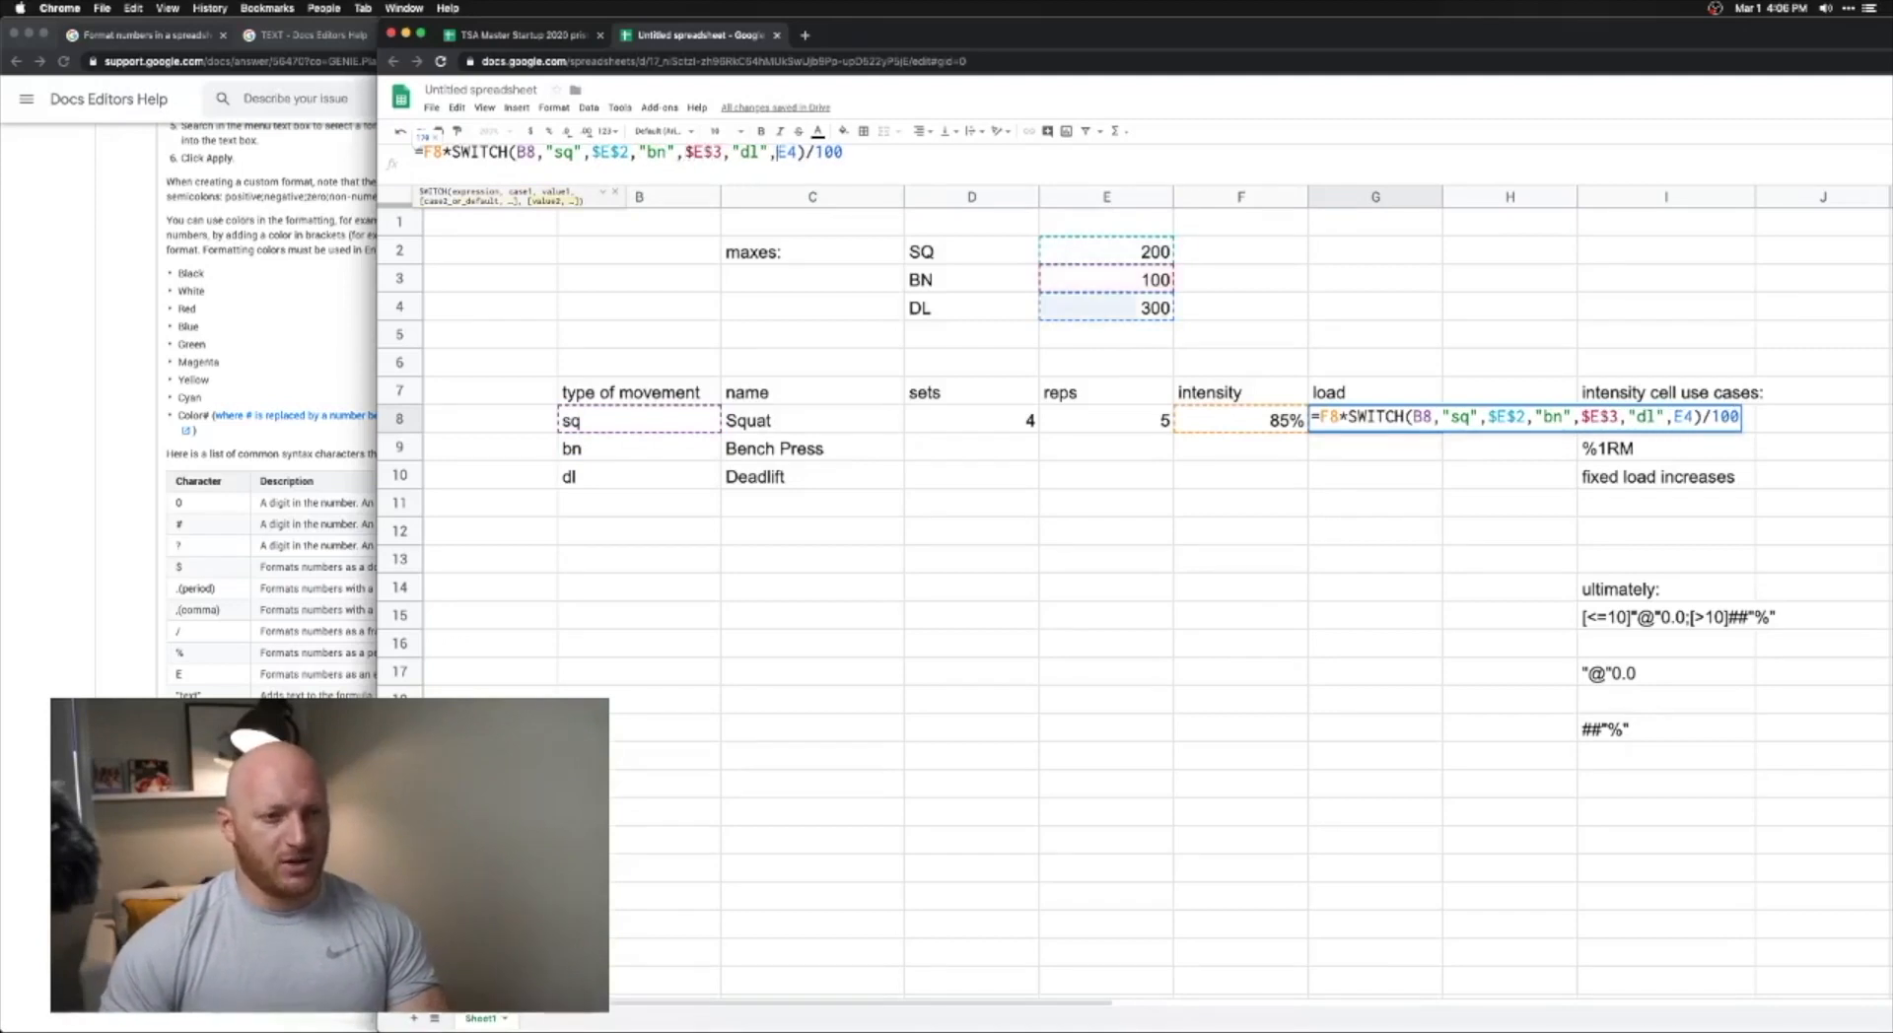
text($)
key(Right)
text($)
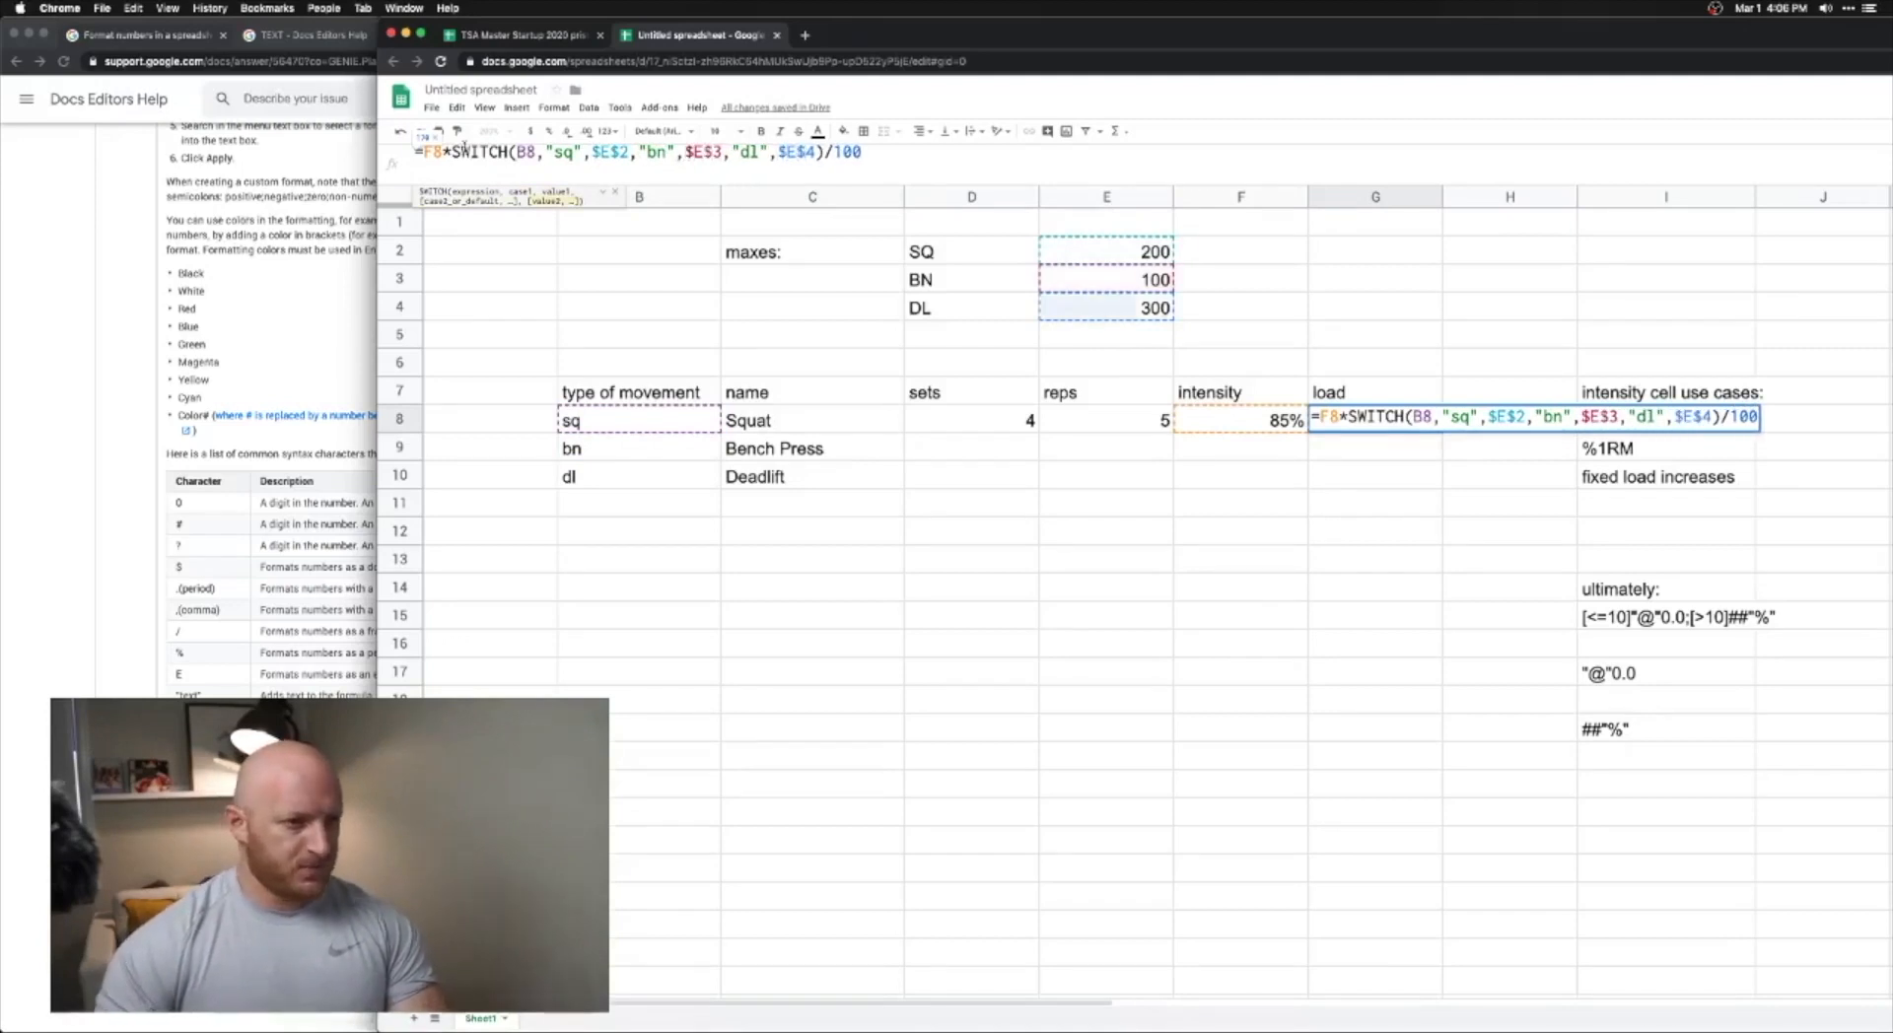
- Lock the columns of the movement type and intensity references in G8's load formula as $B8 and $F8
click(520, 151)
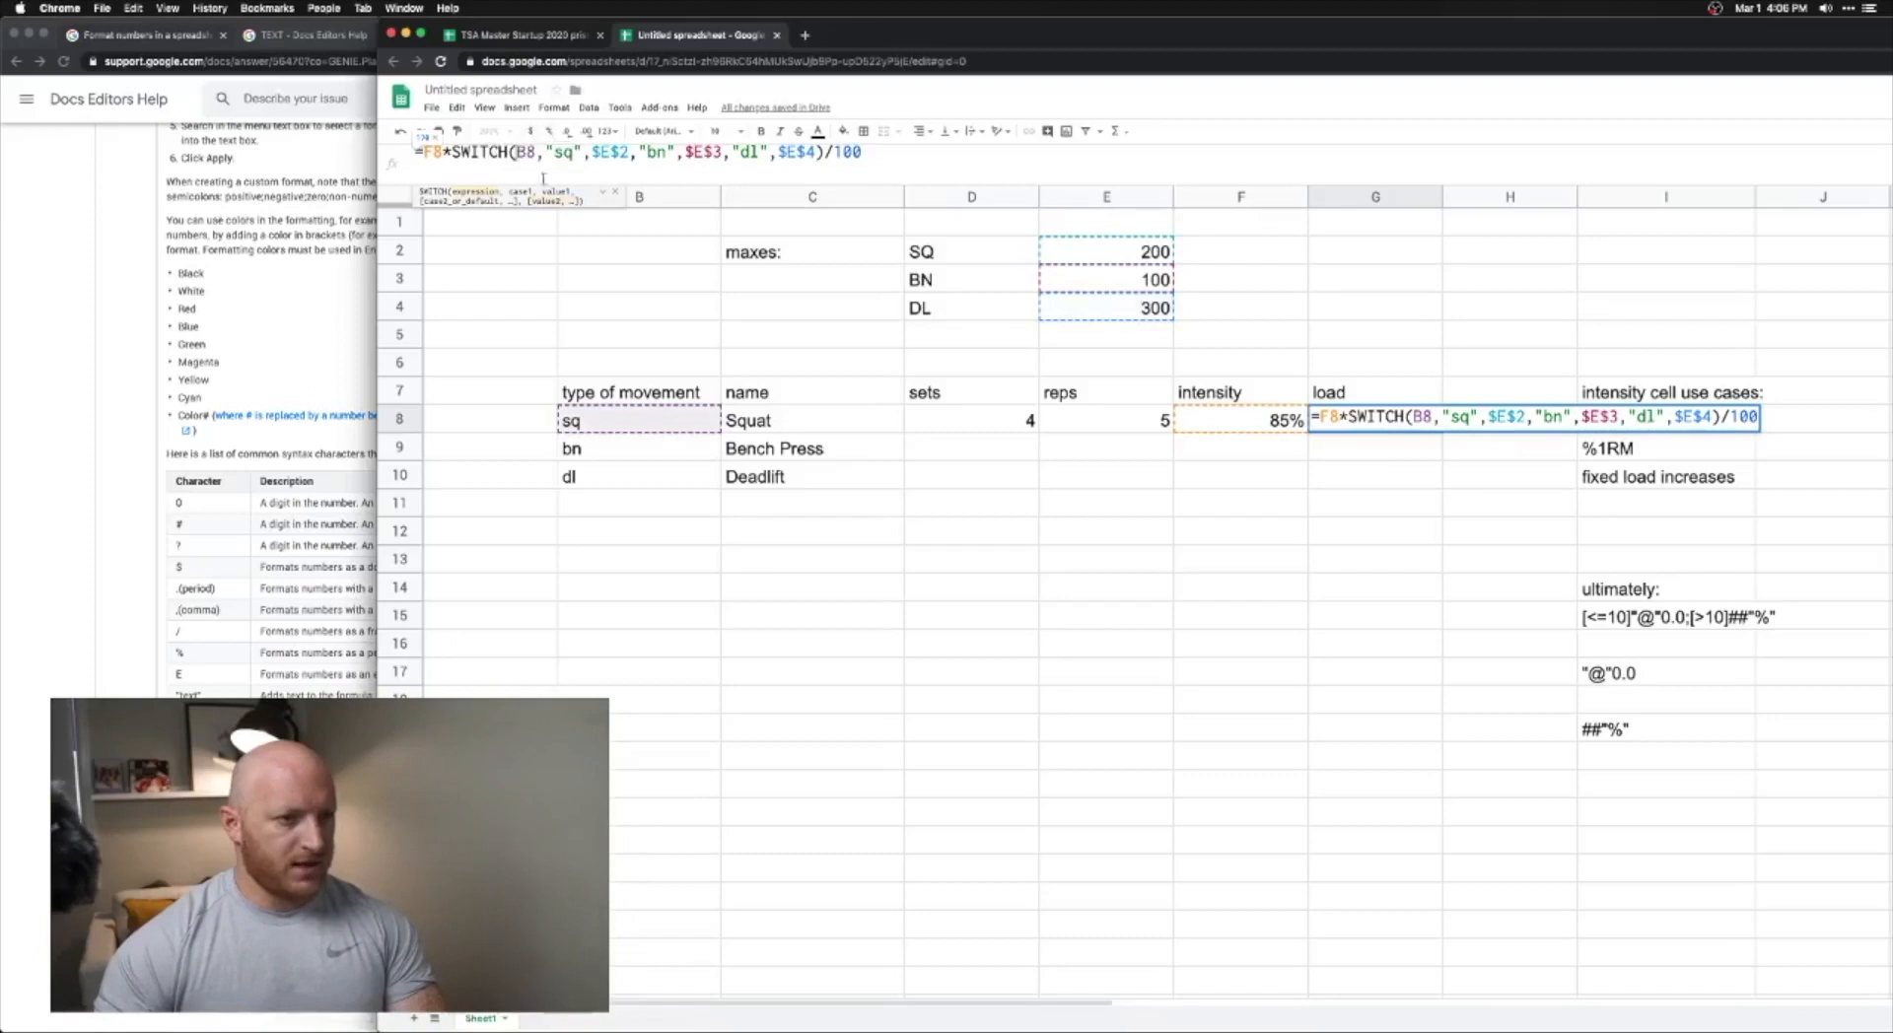
text($)
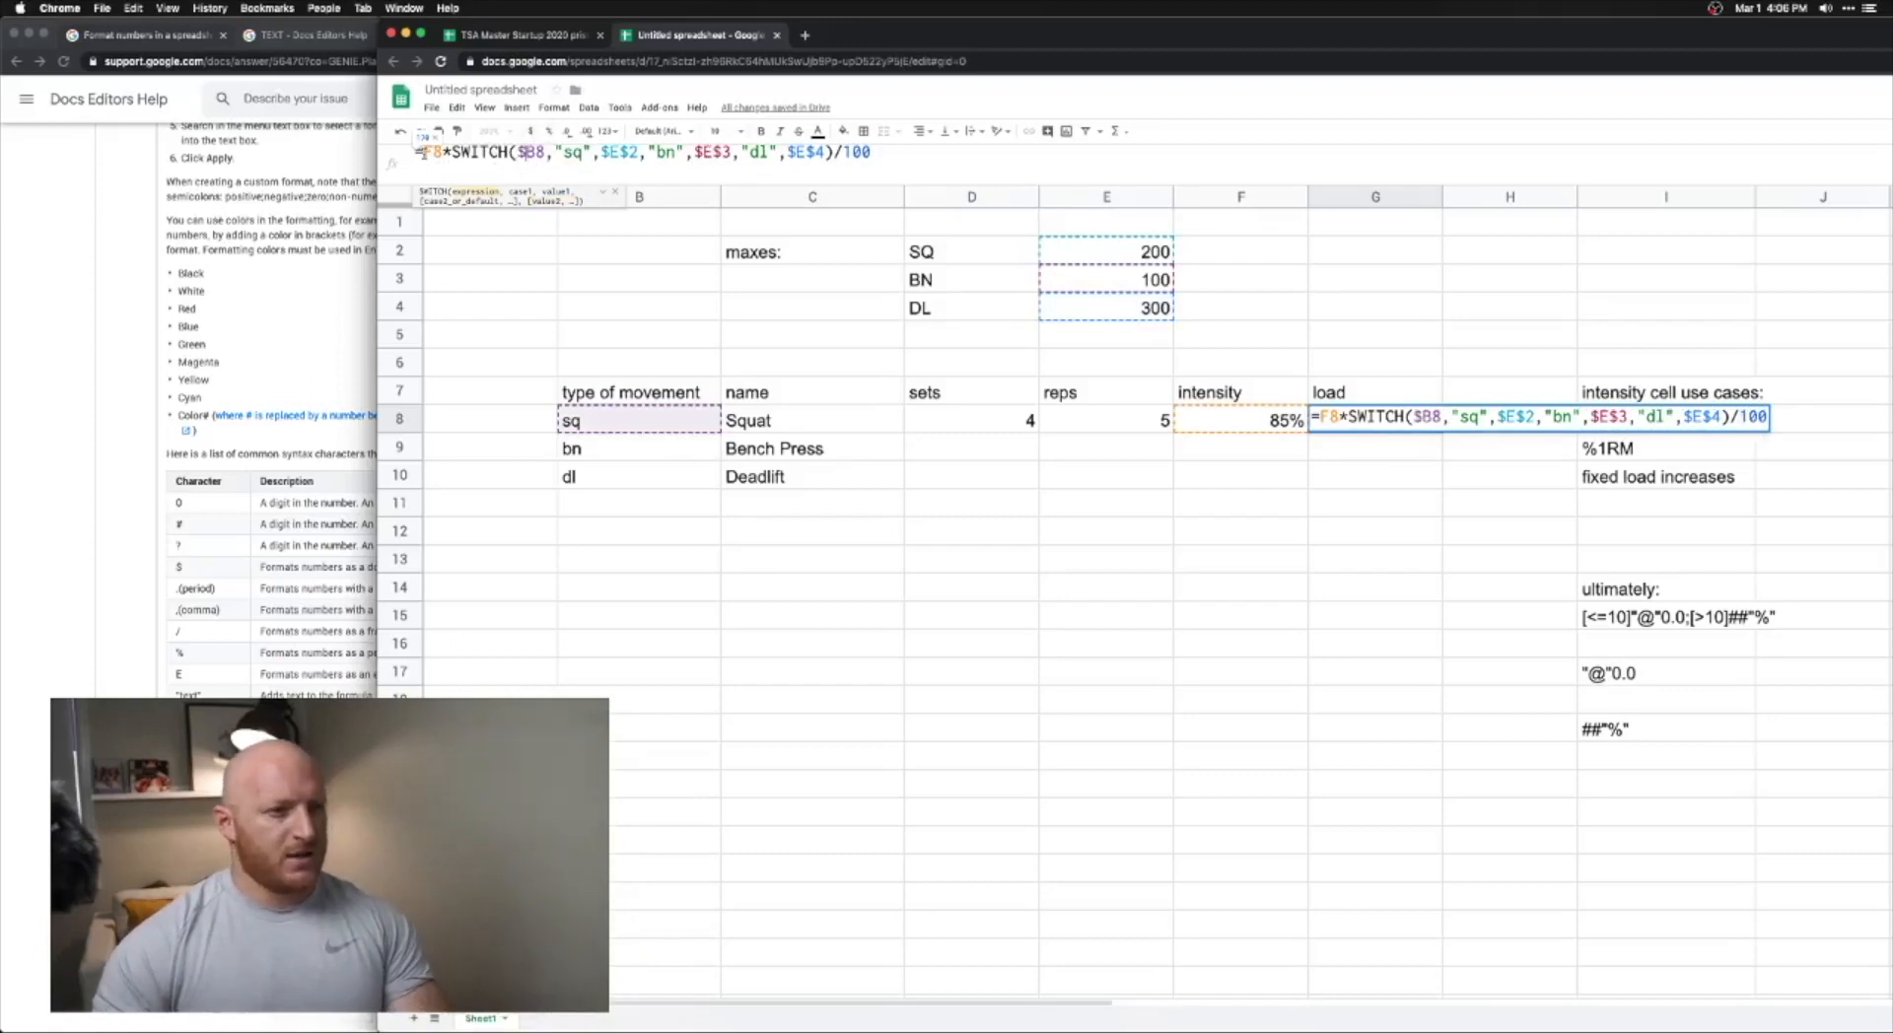
click(423, 153)
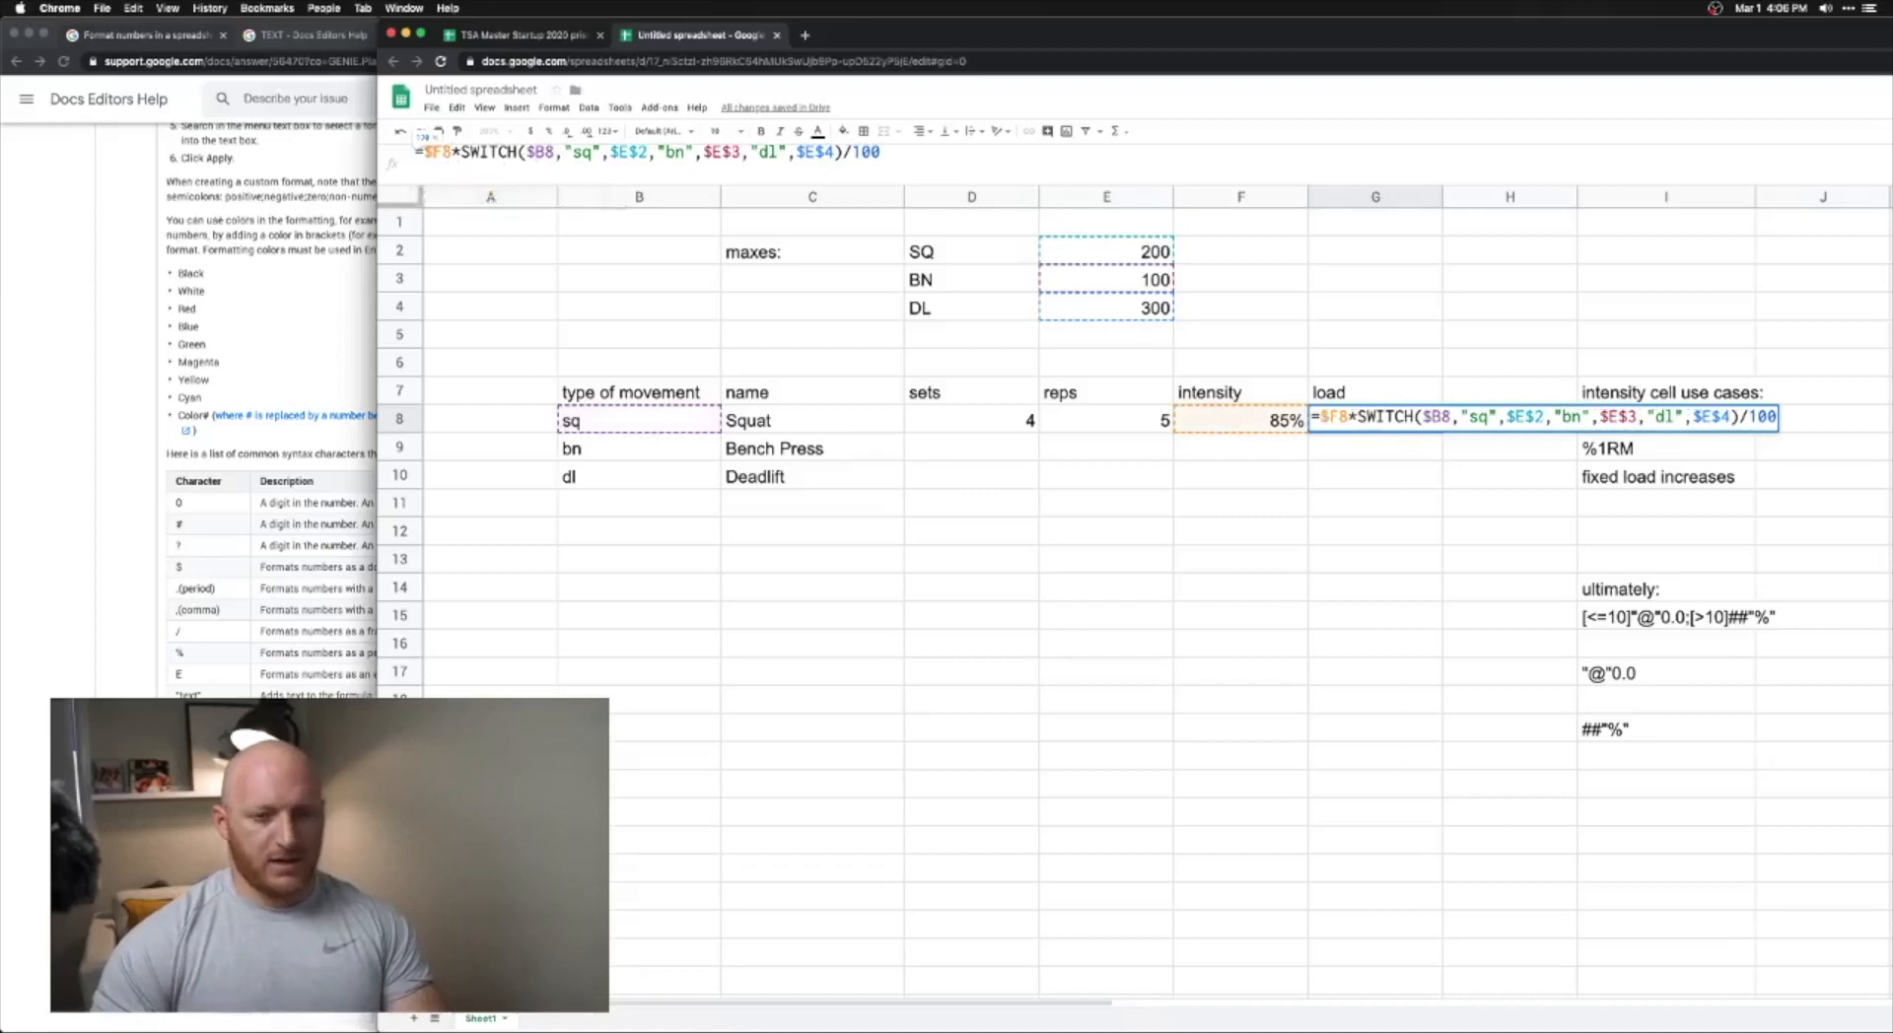
key(Return)
- Fill the squat row's sets, reps, intensity and load from D8:G8 down to the bench press and deadlift rows
click(1356, 428)
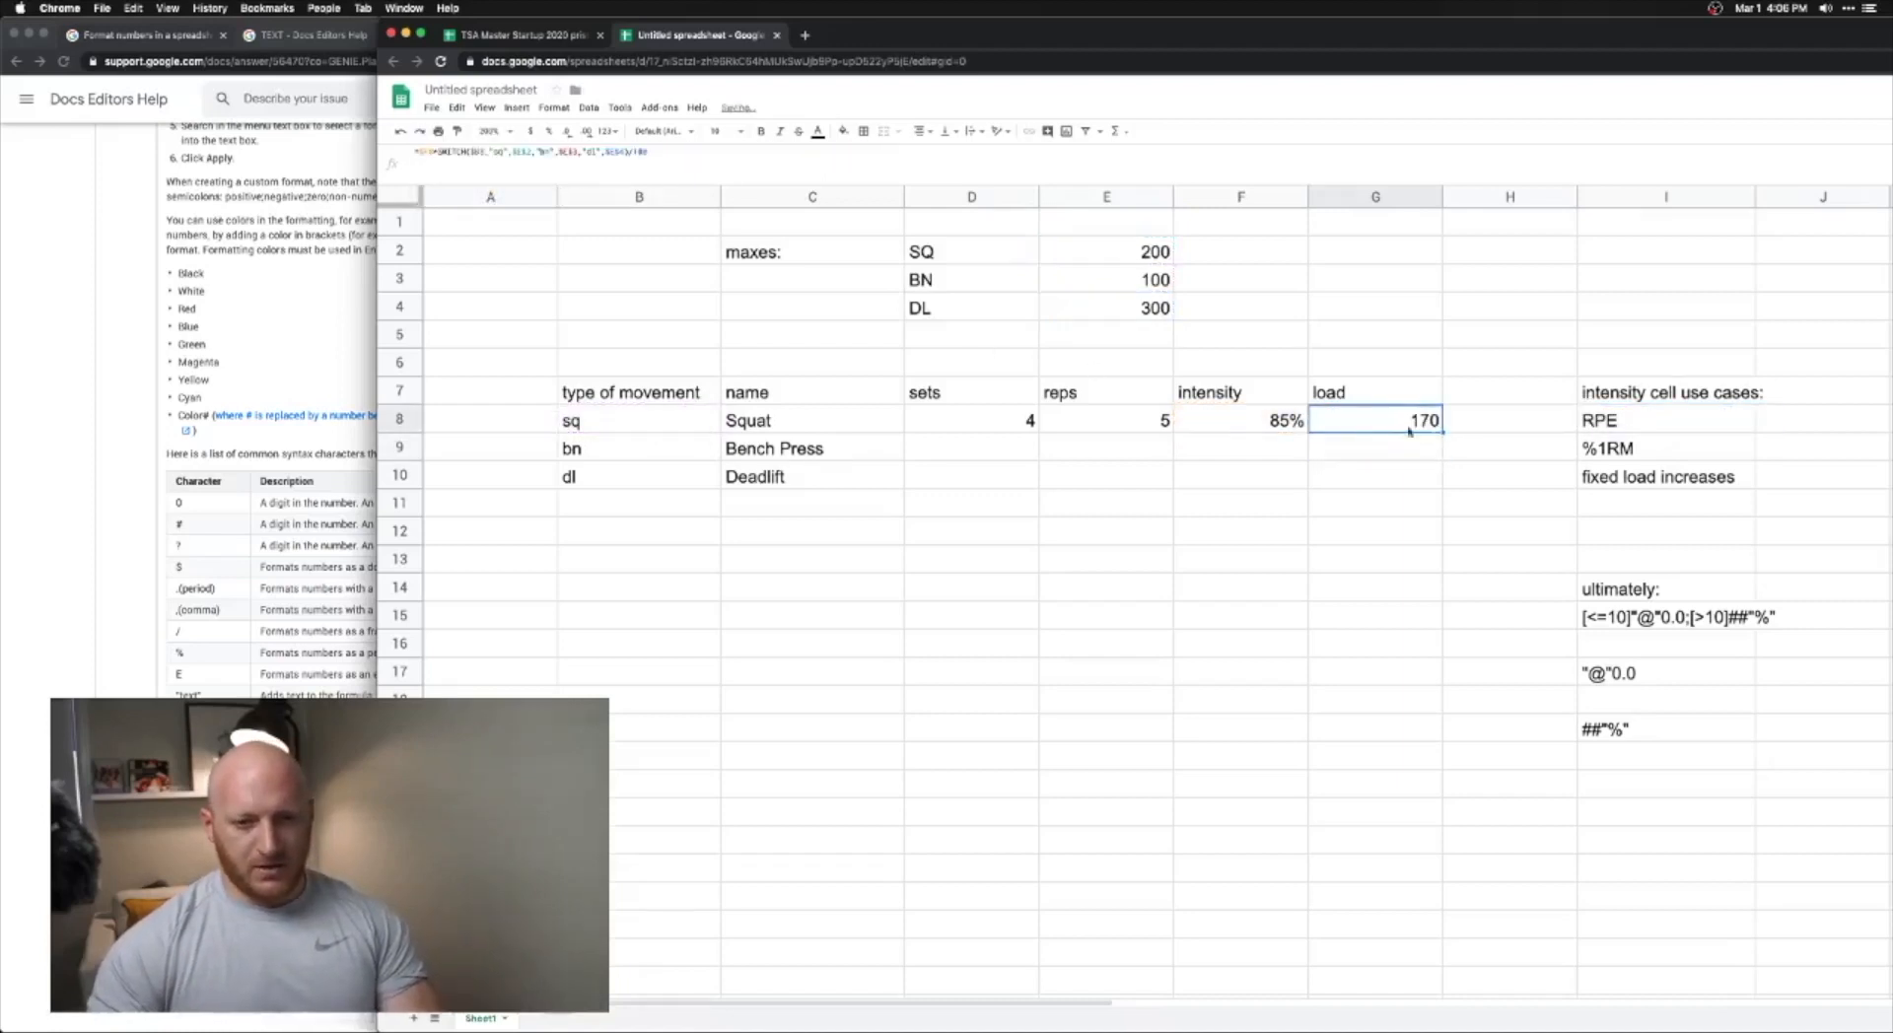
drag(986, 421, 1445, 482)
click(1212, 602)
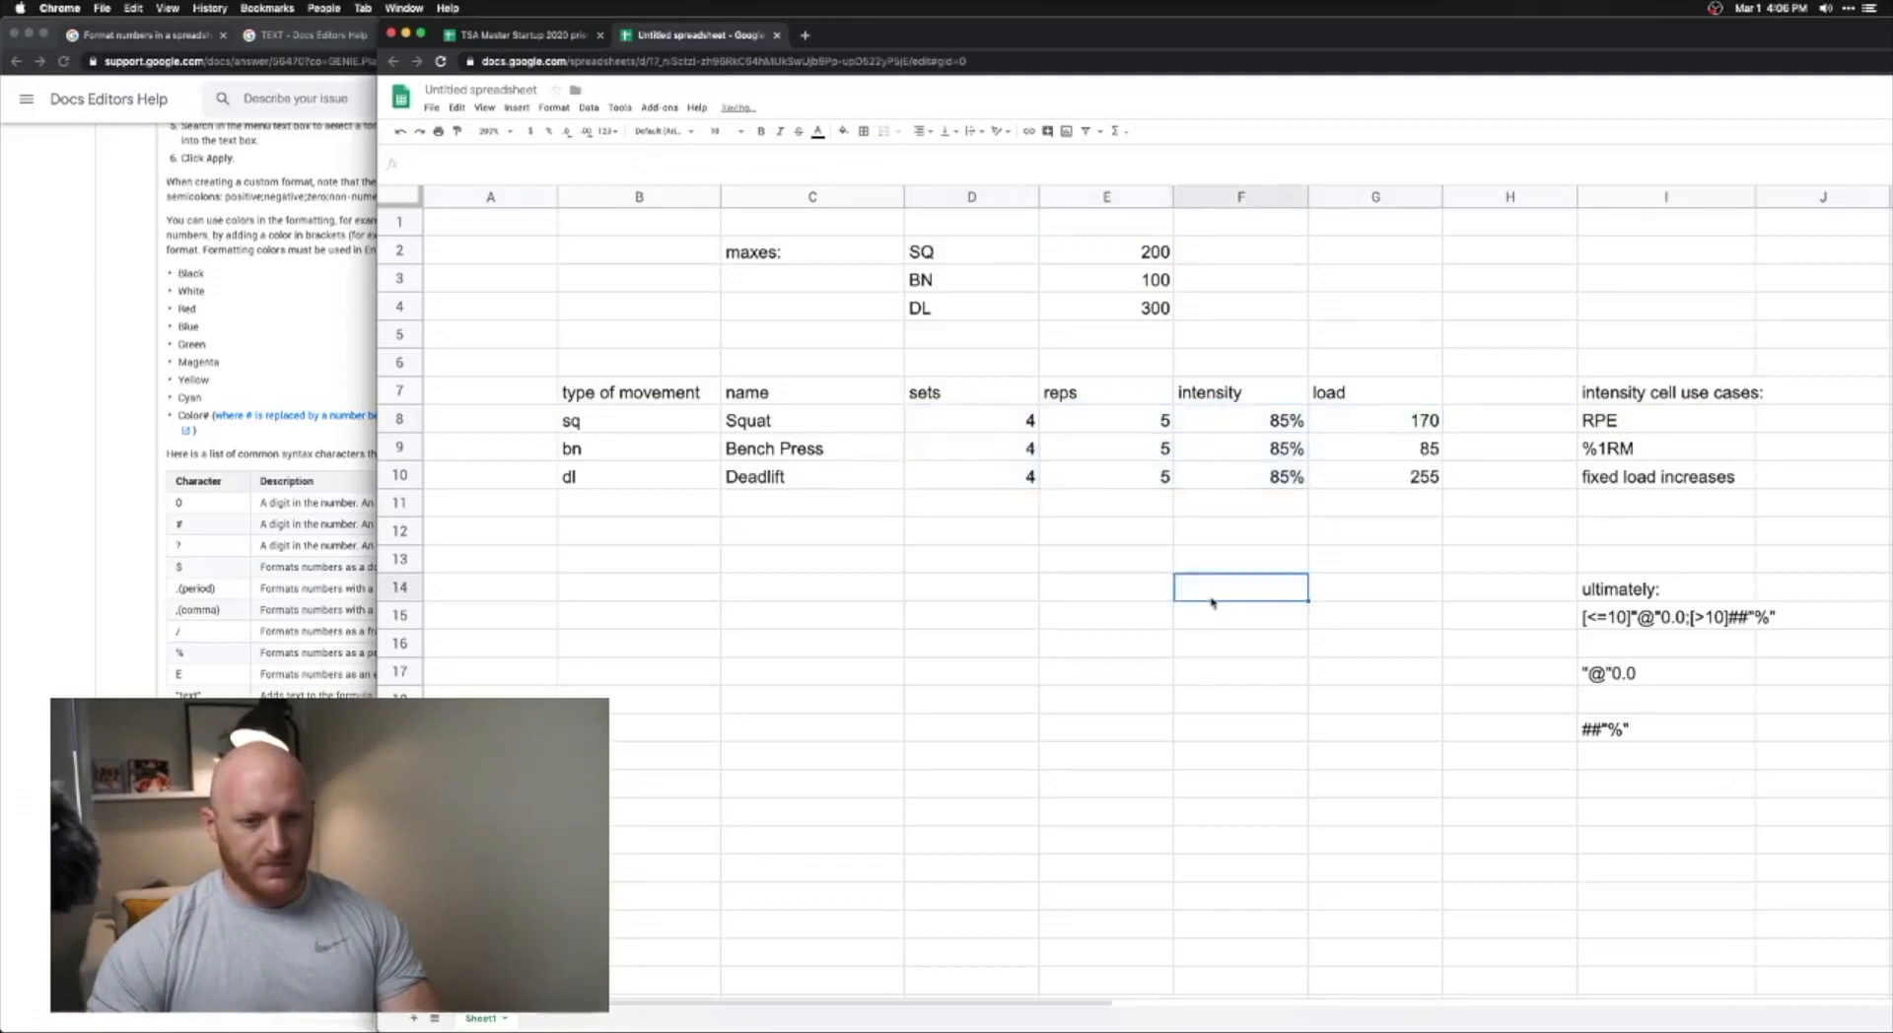
- Set the bench press row to 3 sets, 2 reps and an intensity of 80
click(1030, 449)
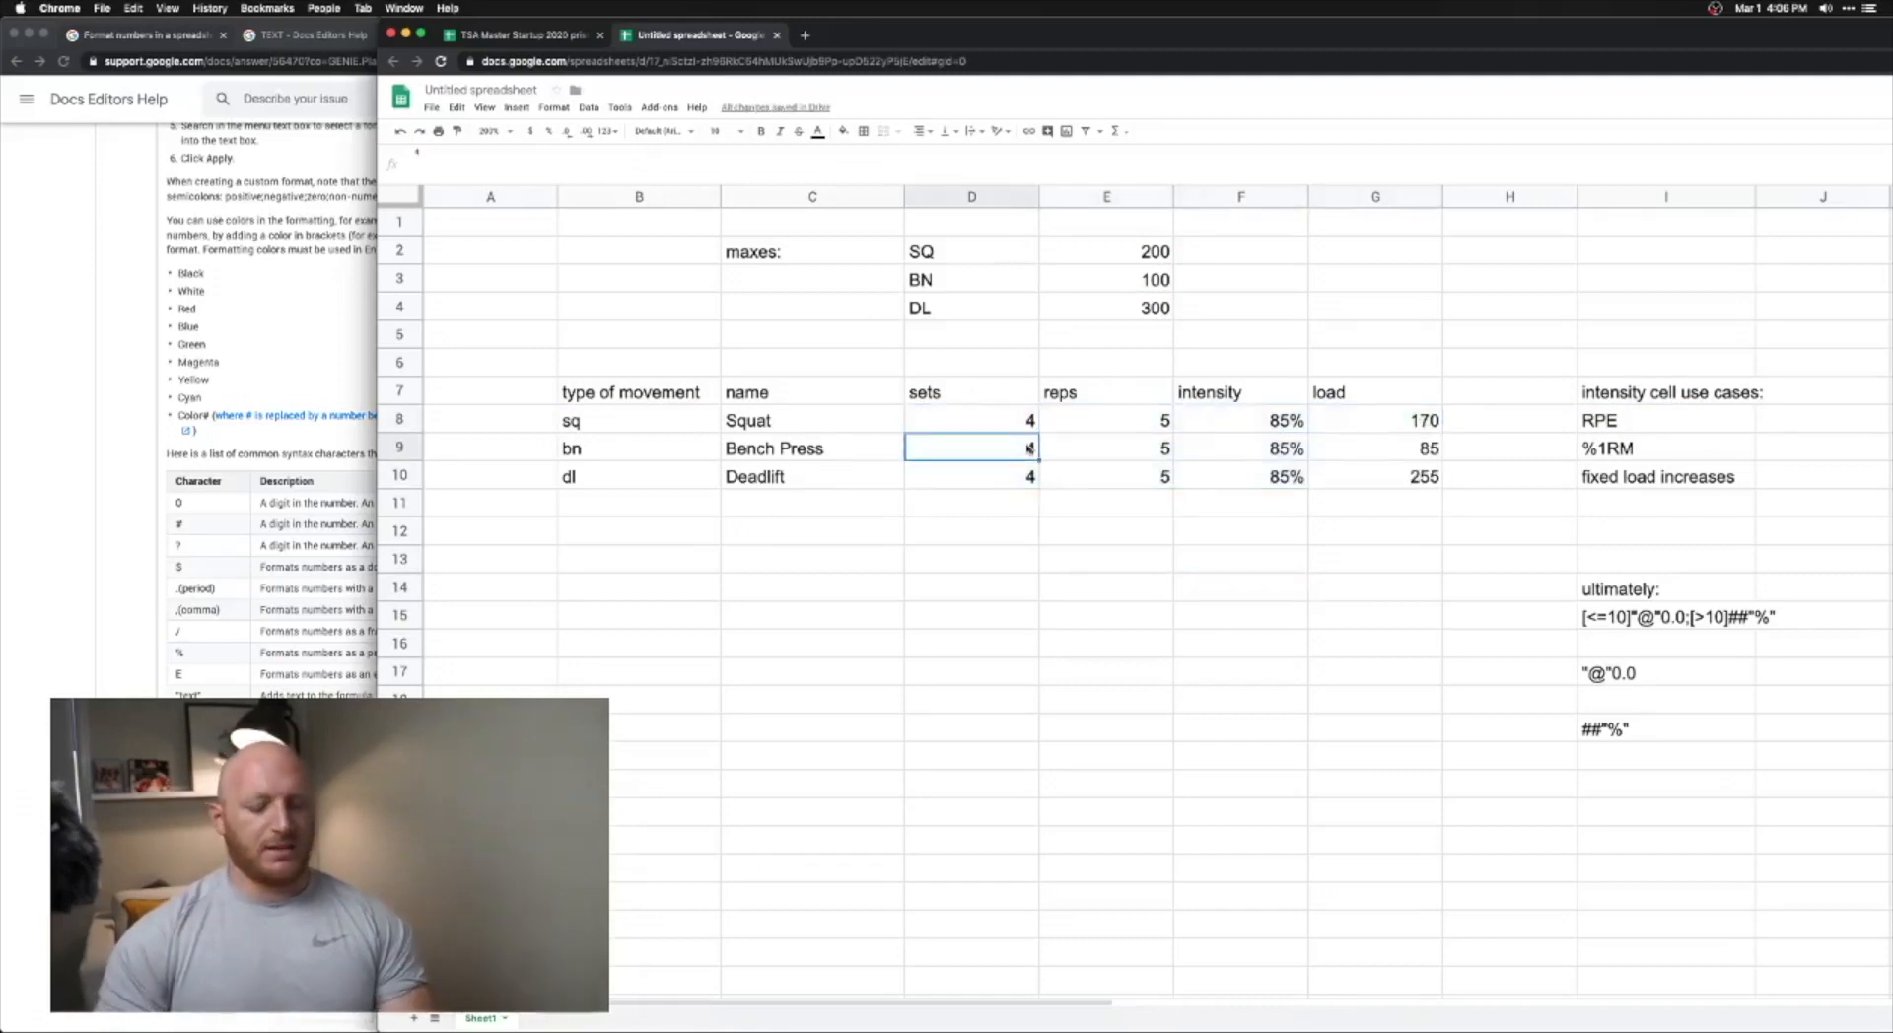
text(3)
key(Tab)
text(2)
key(Tab)
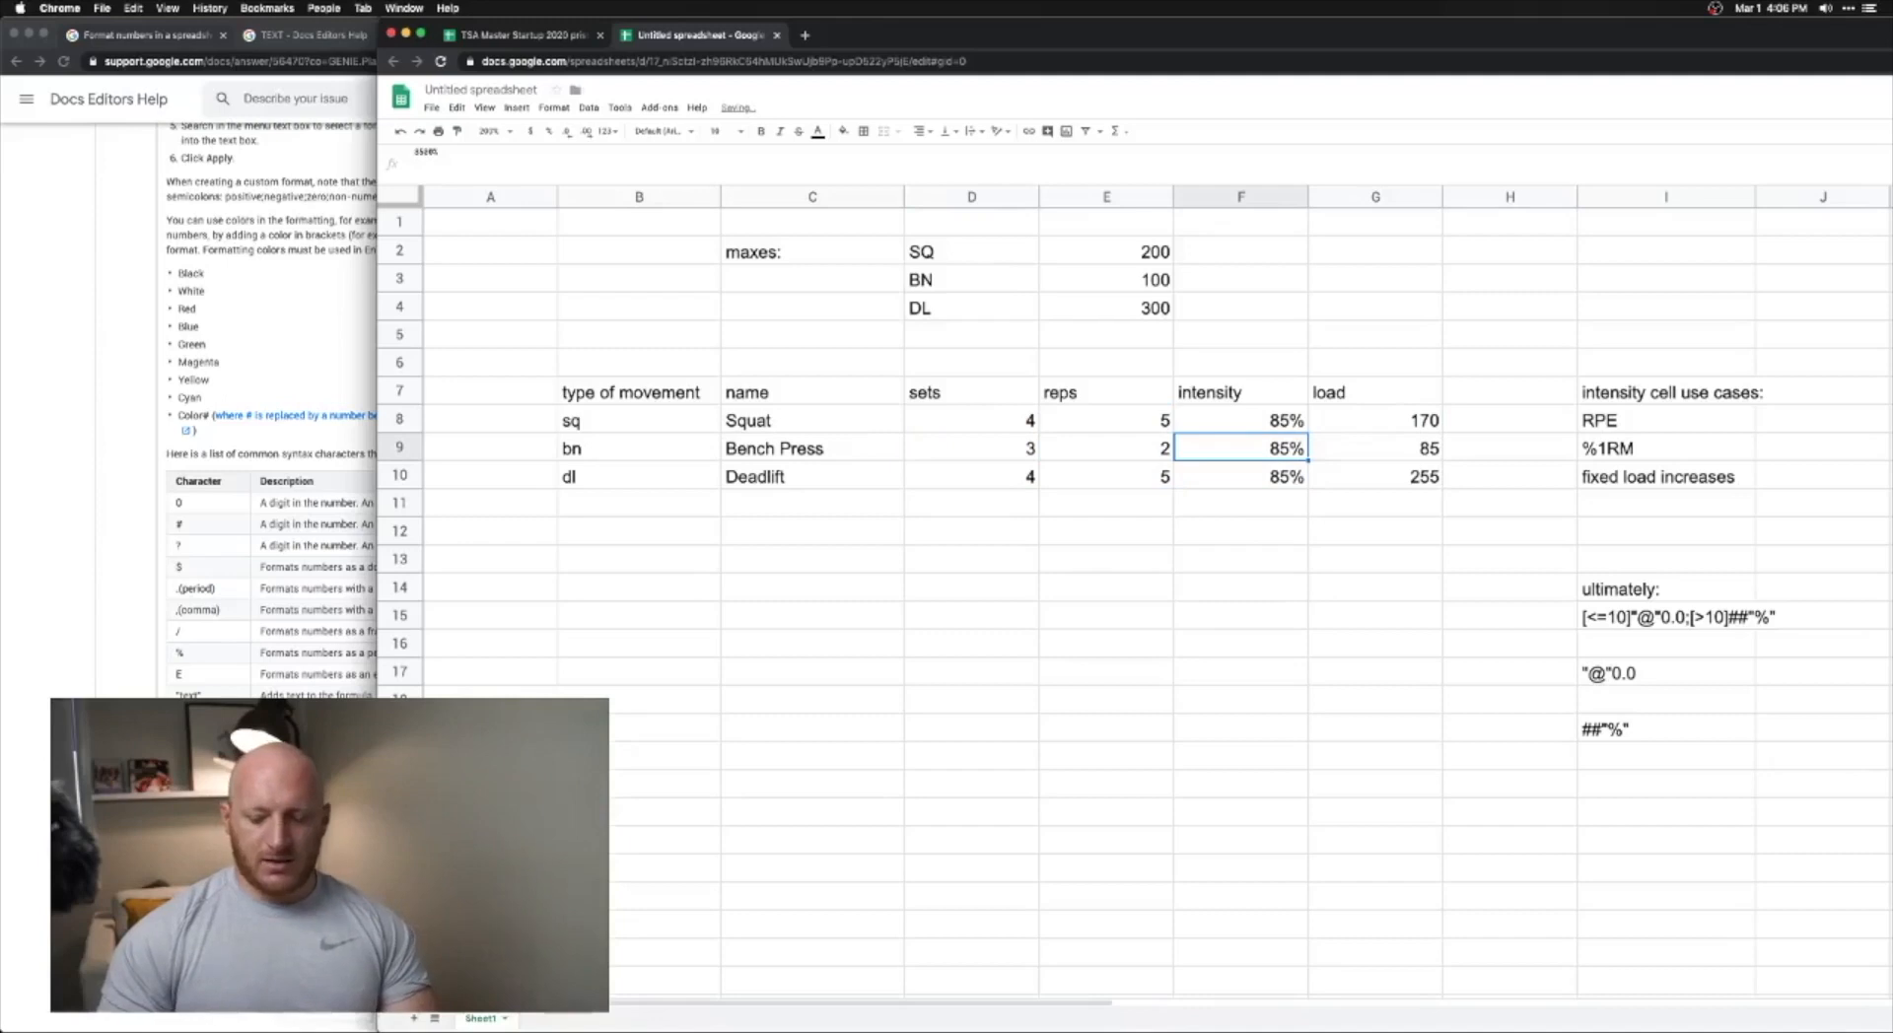
text(80)
key(Return)
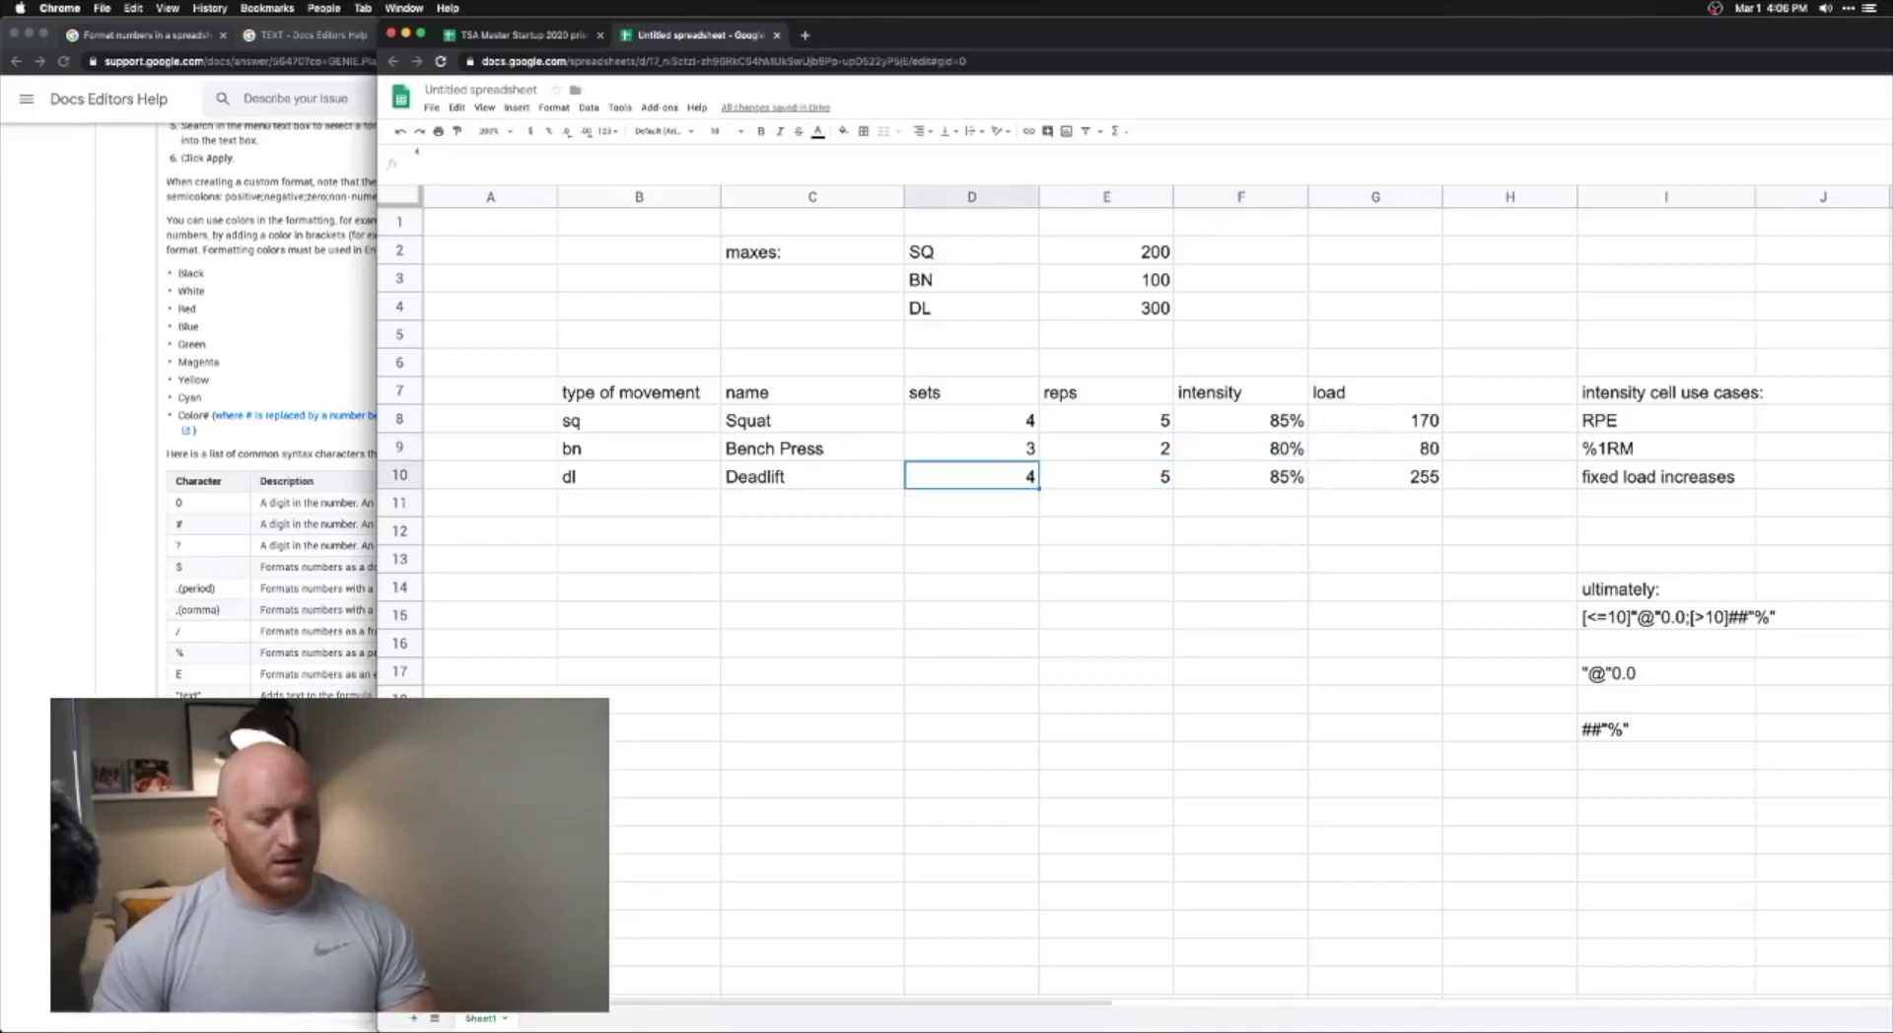
- Set the deadlift row to 2 sets, 7 reps and an intensity of 65
text(2)
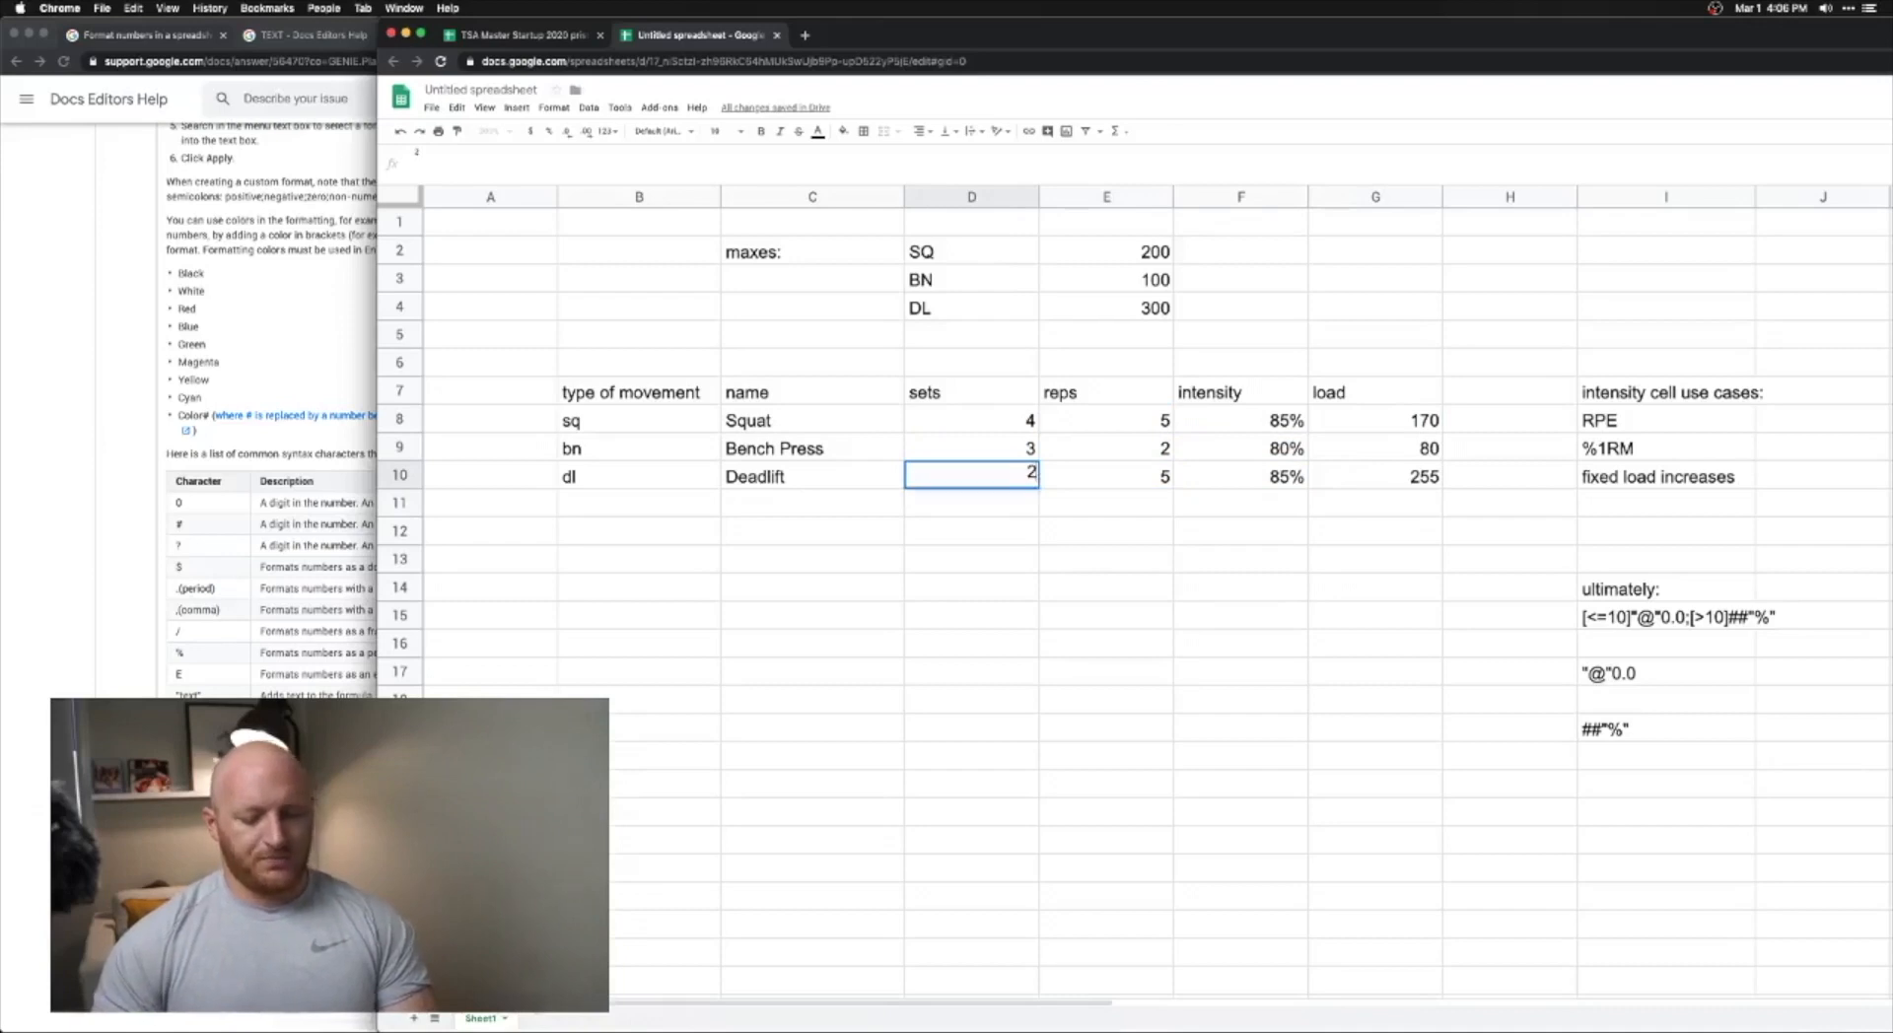
key(Tab)
text(7)
key(Tab)
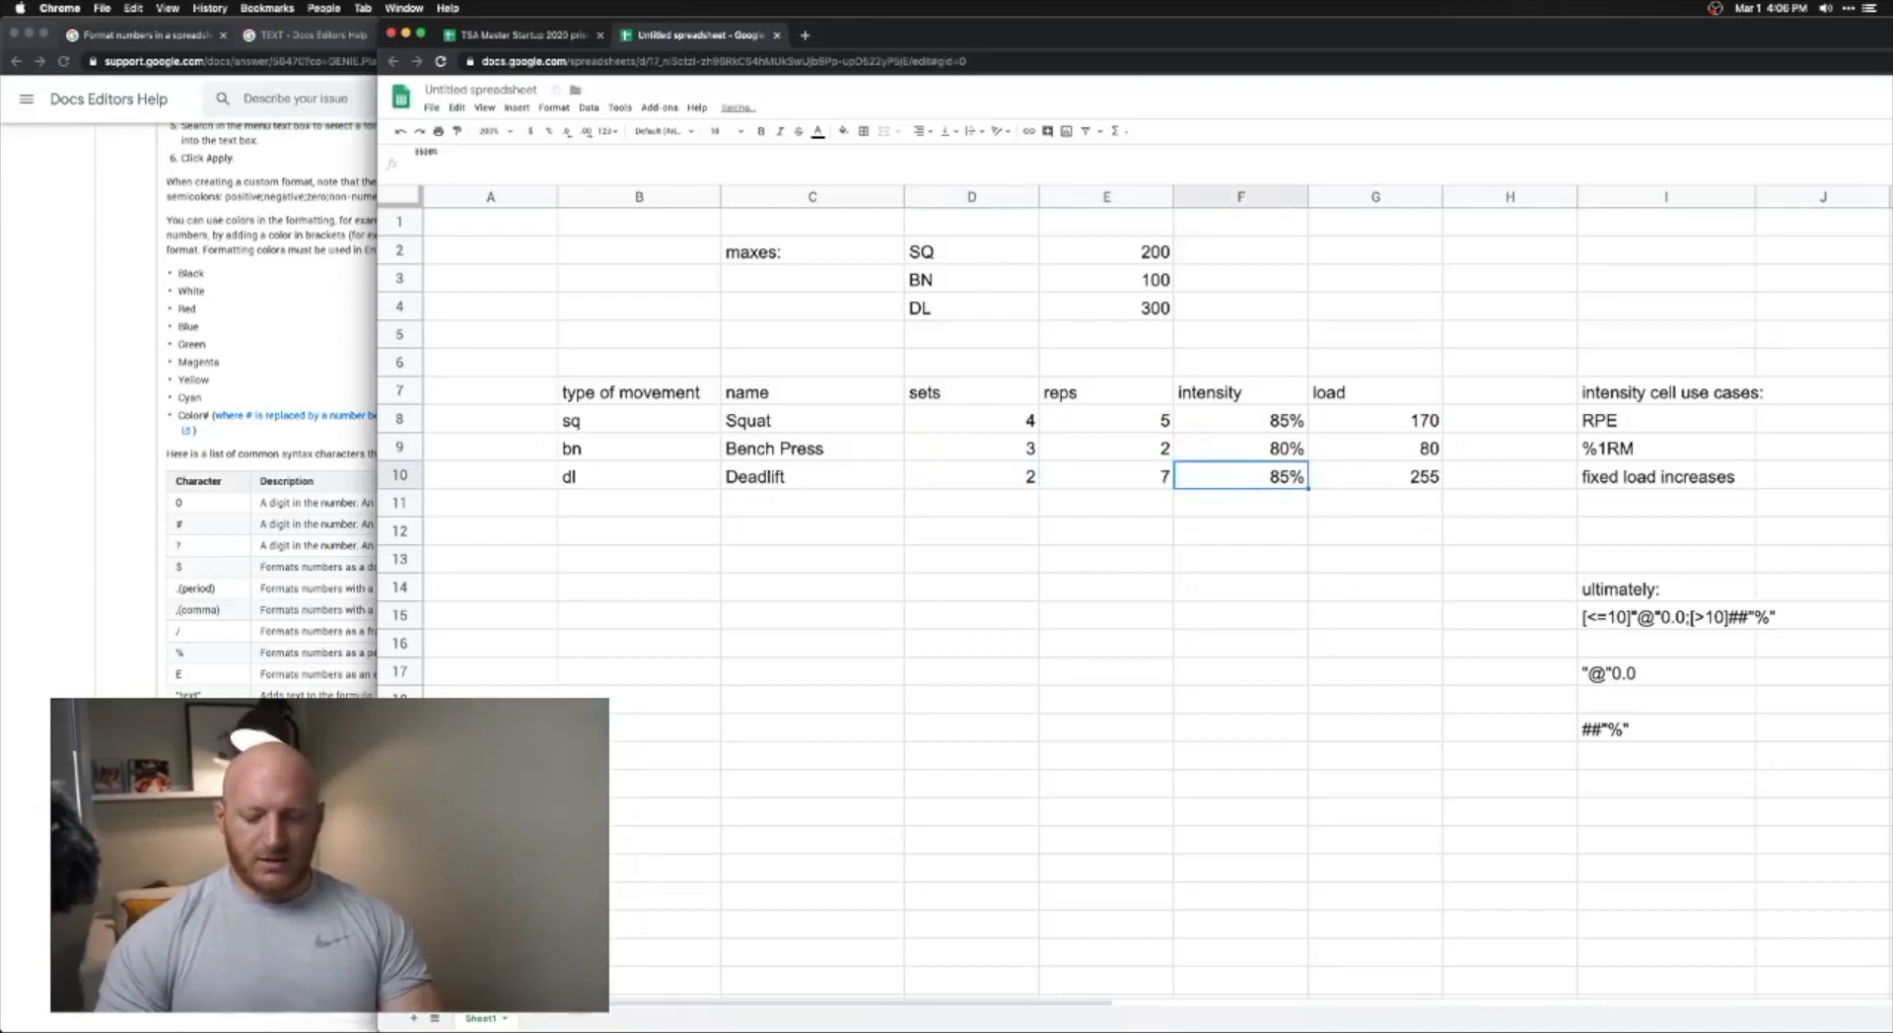
text(65)
key(Return)
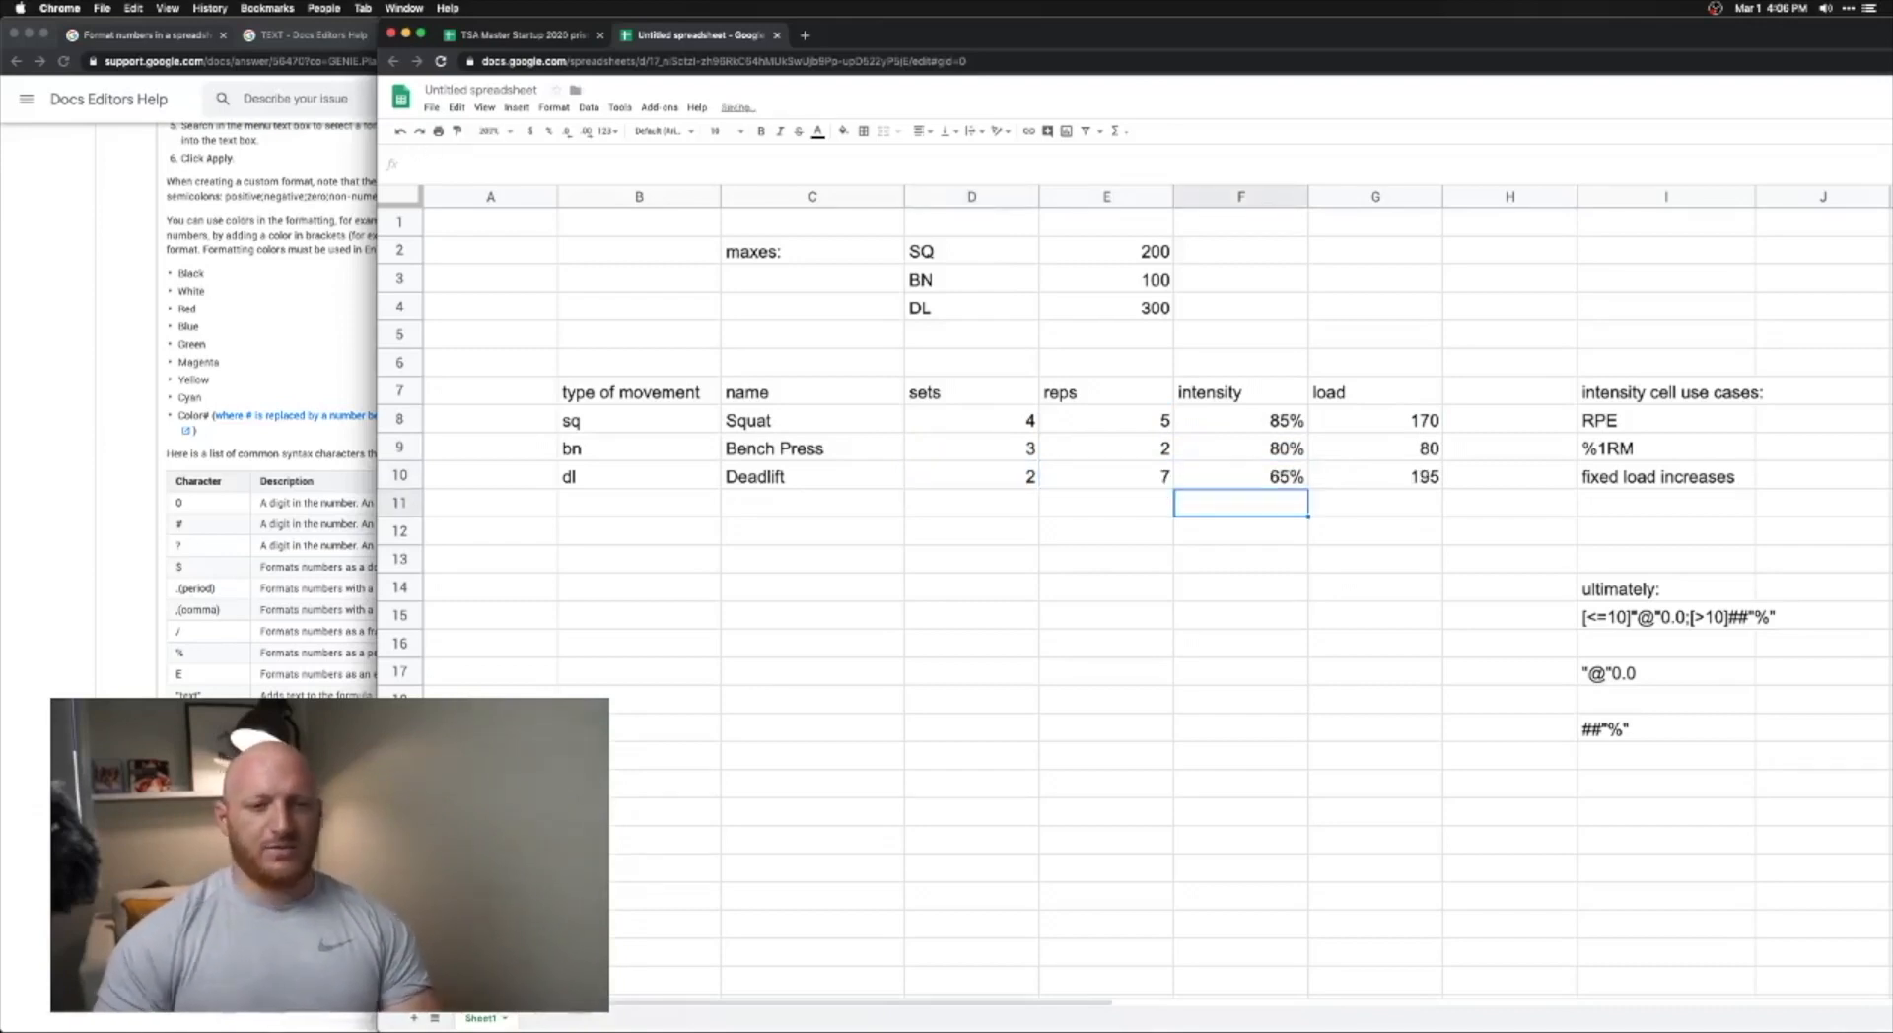
click(1379, 479)
drag(1386, 418, 1390, 478)
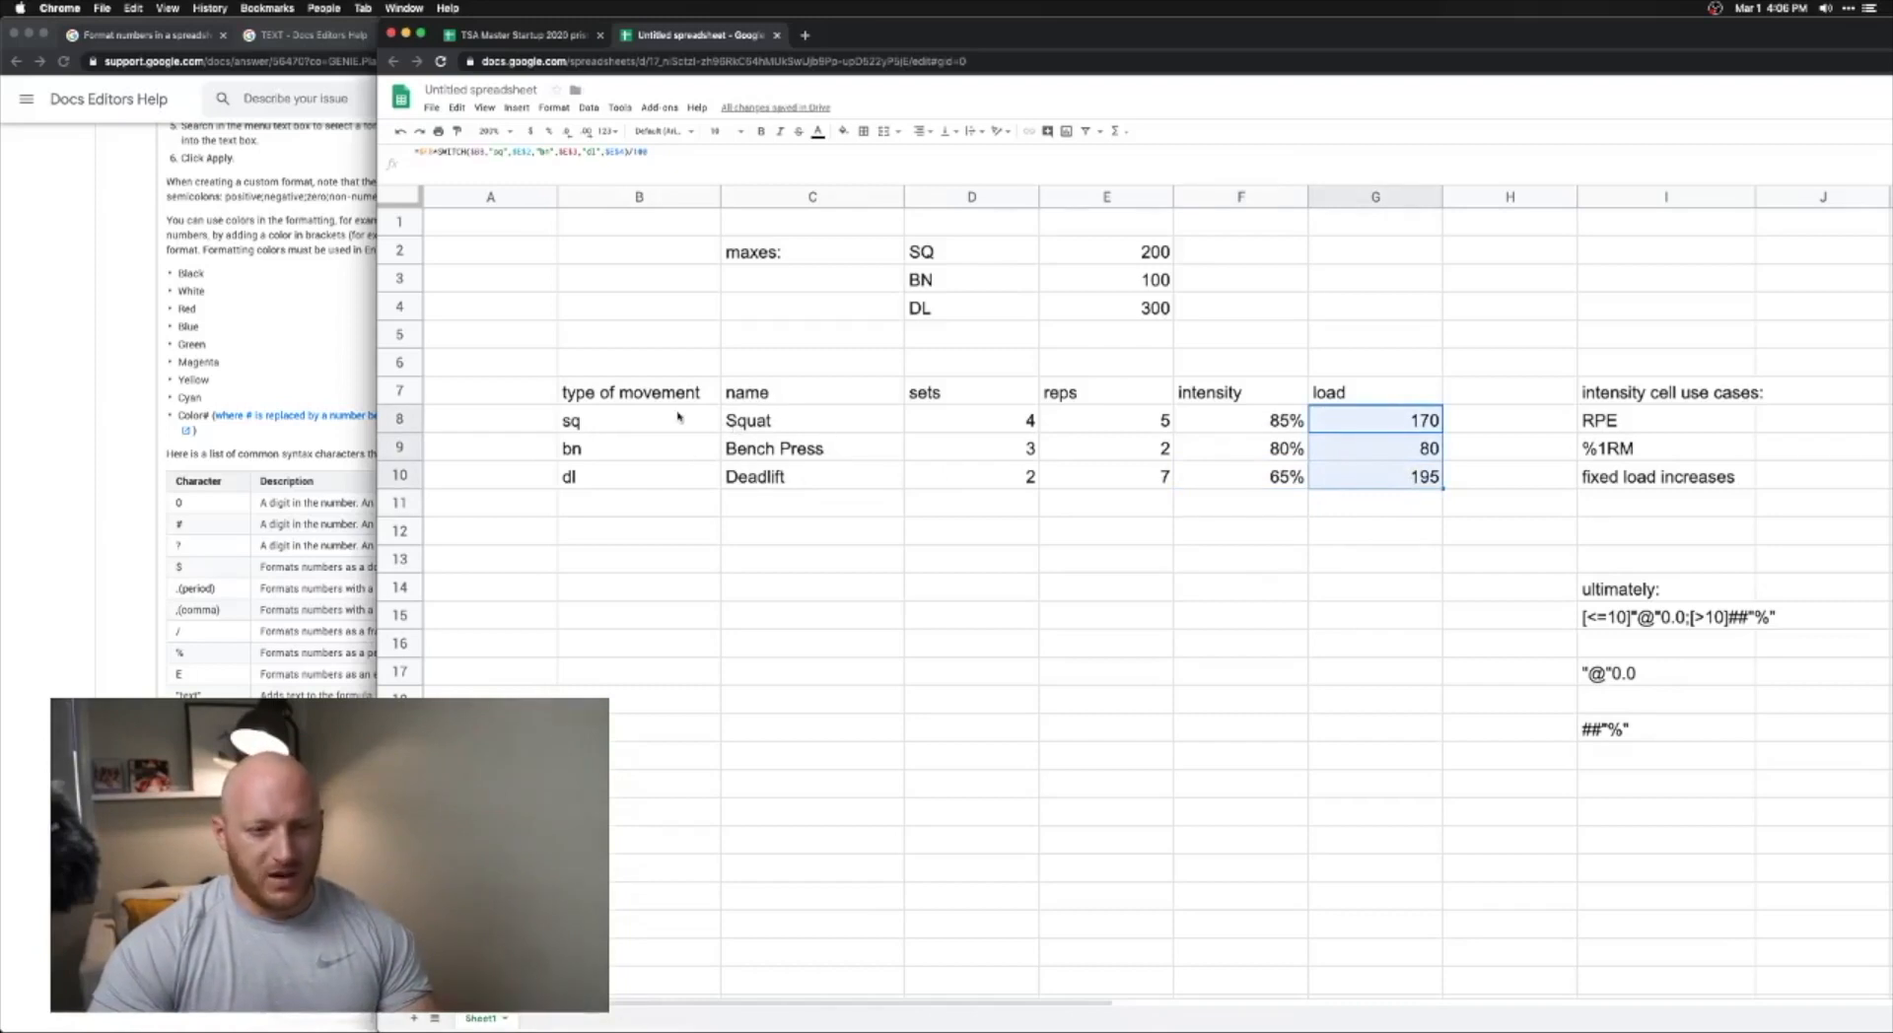
click(1327, 524)
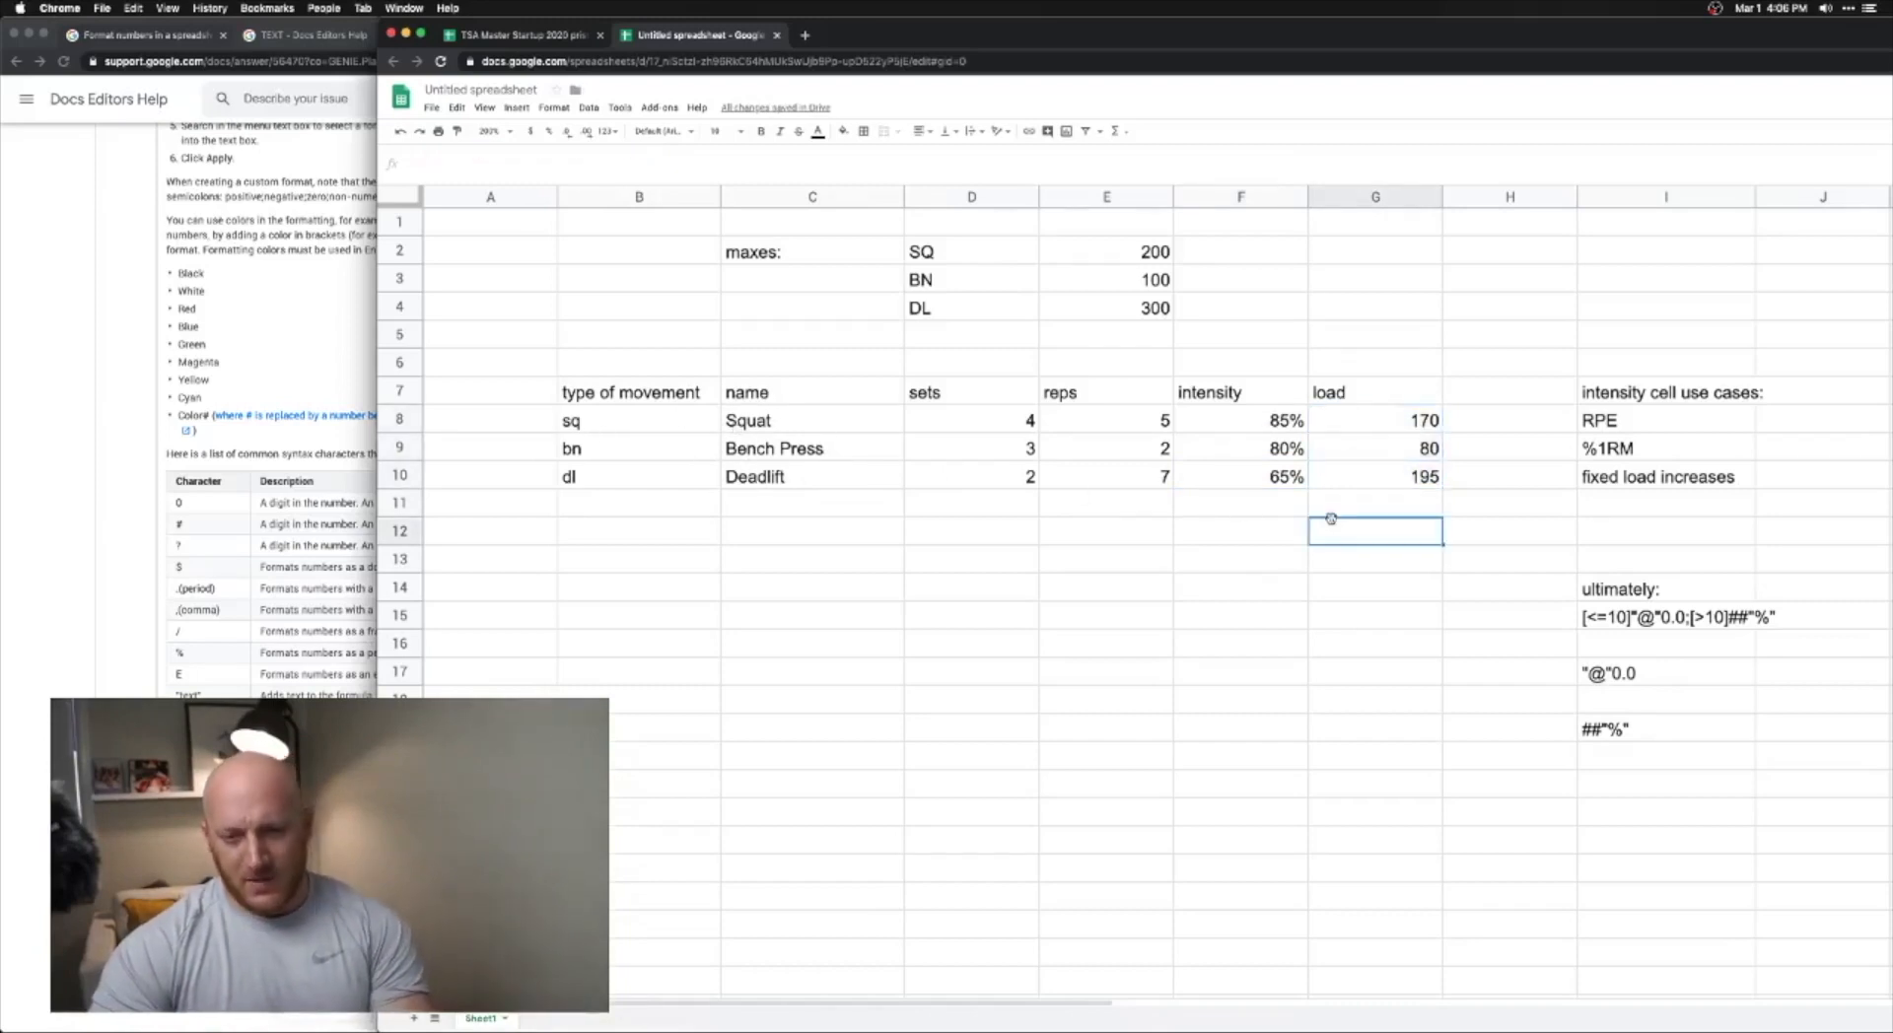
click(1350, 416)
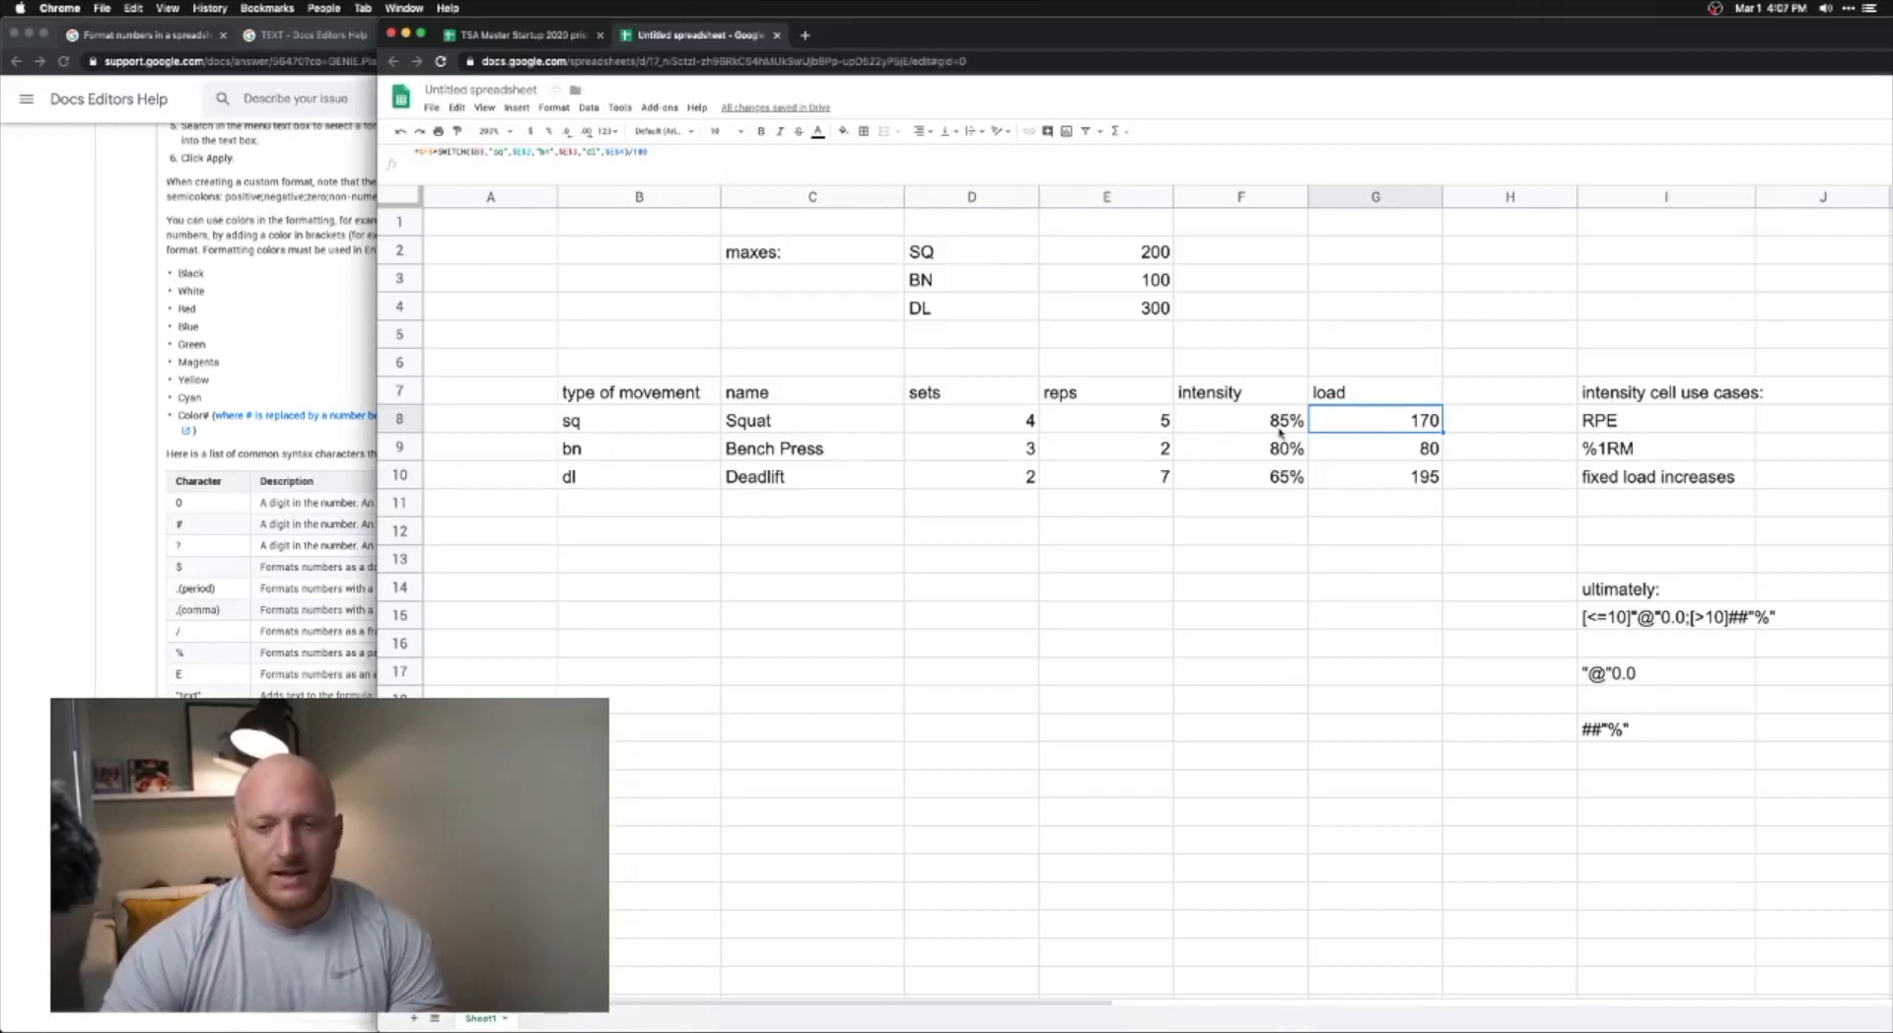
- Copy the Week 1 Day 1 Comp Squat load formula from TSA Master Startup 2020 pristine into B16 of the untitled spreadsheet as text
click(567, 40)
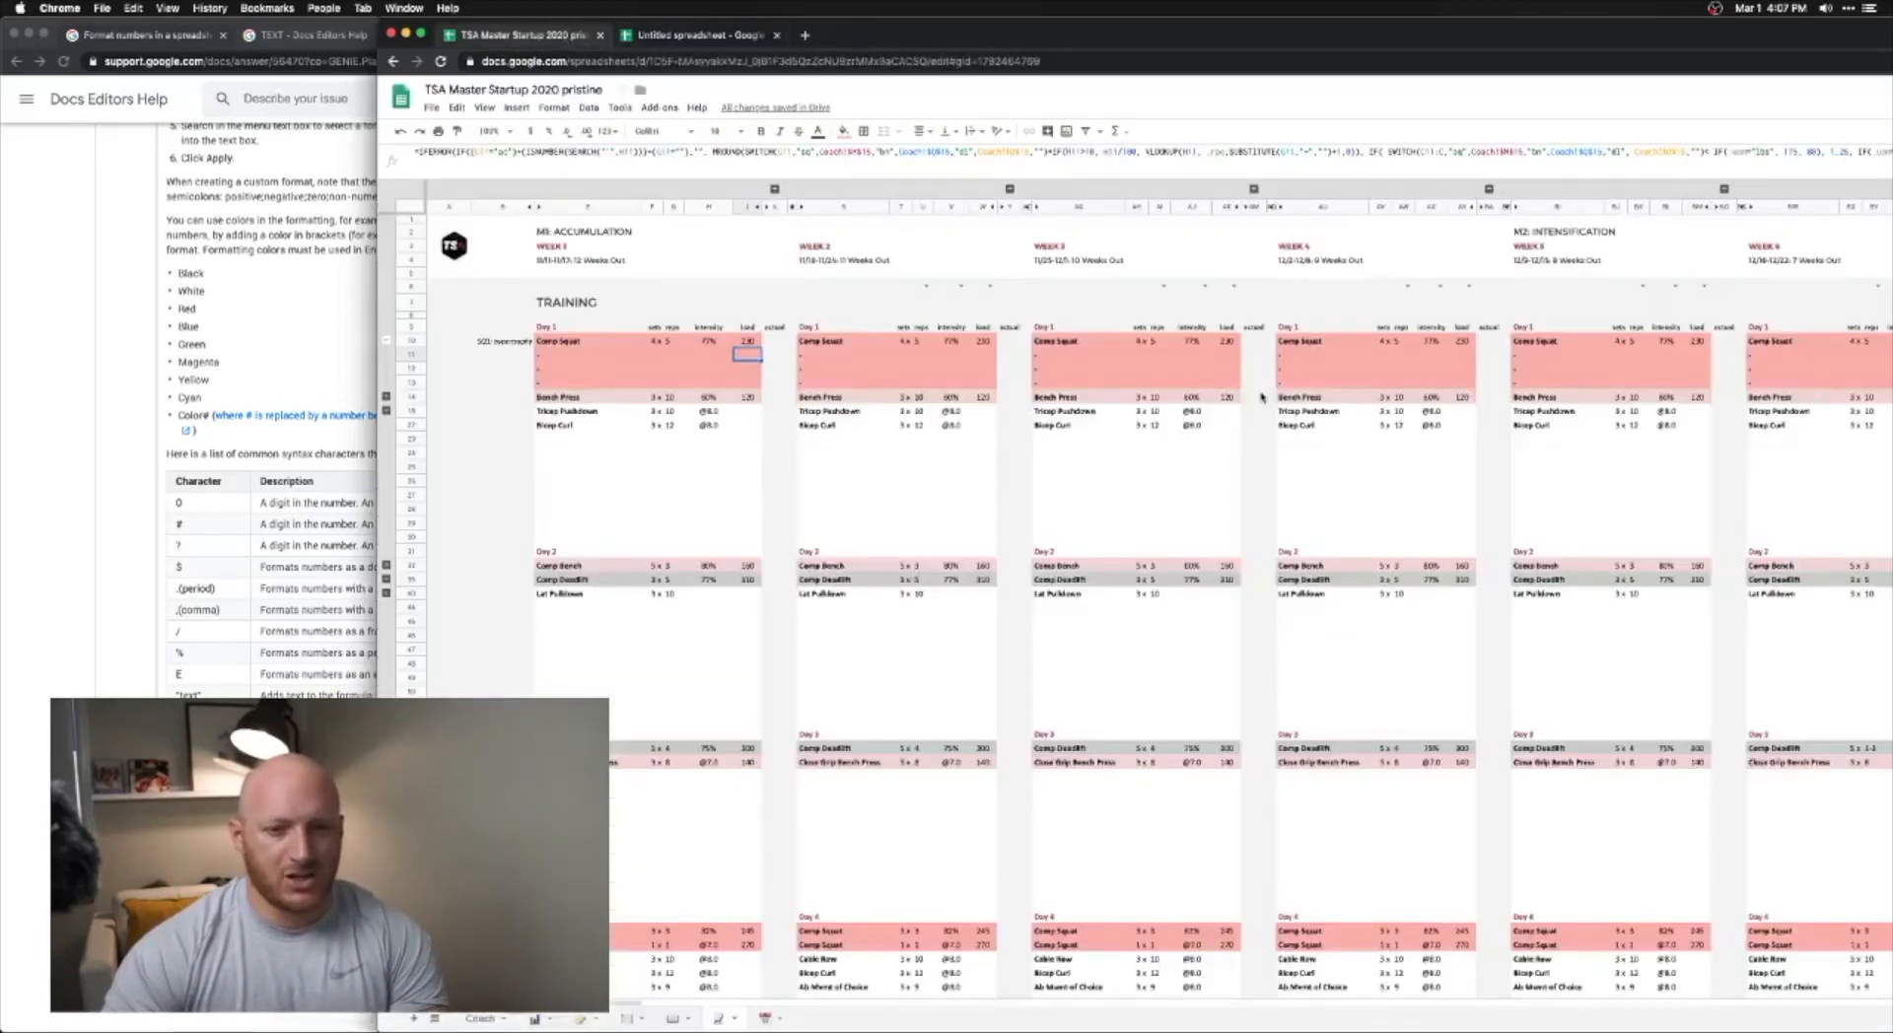
click(750, 342)
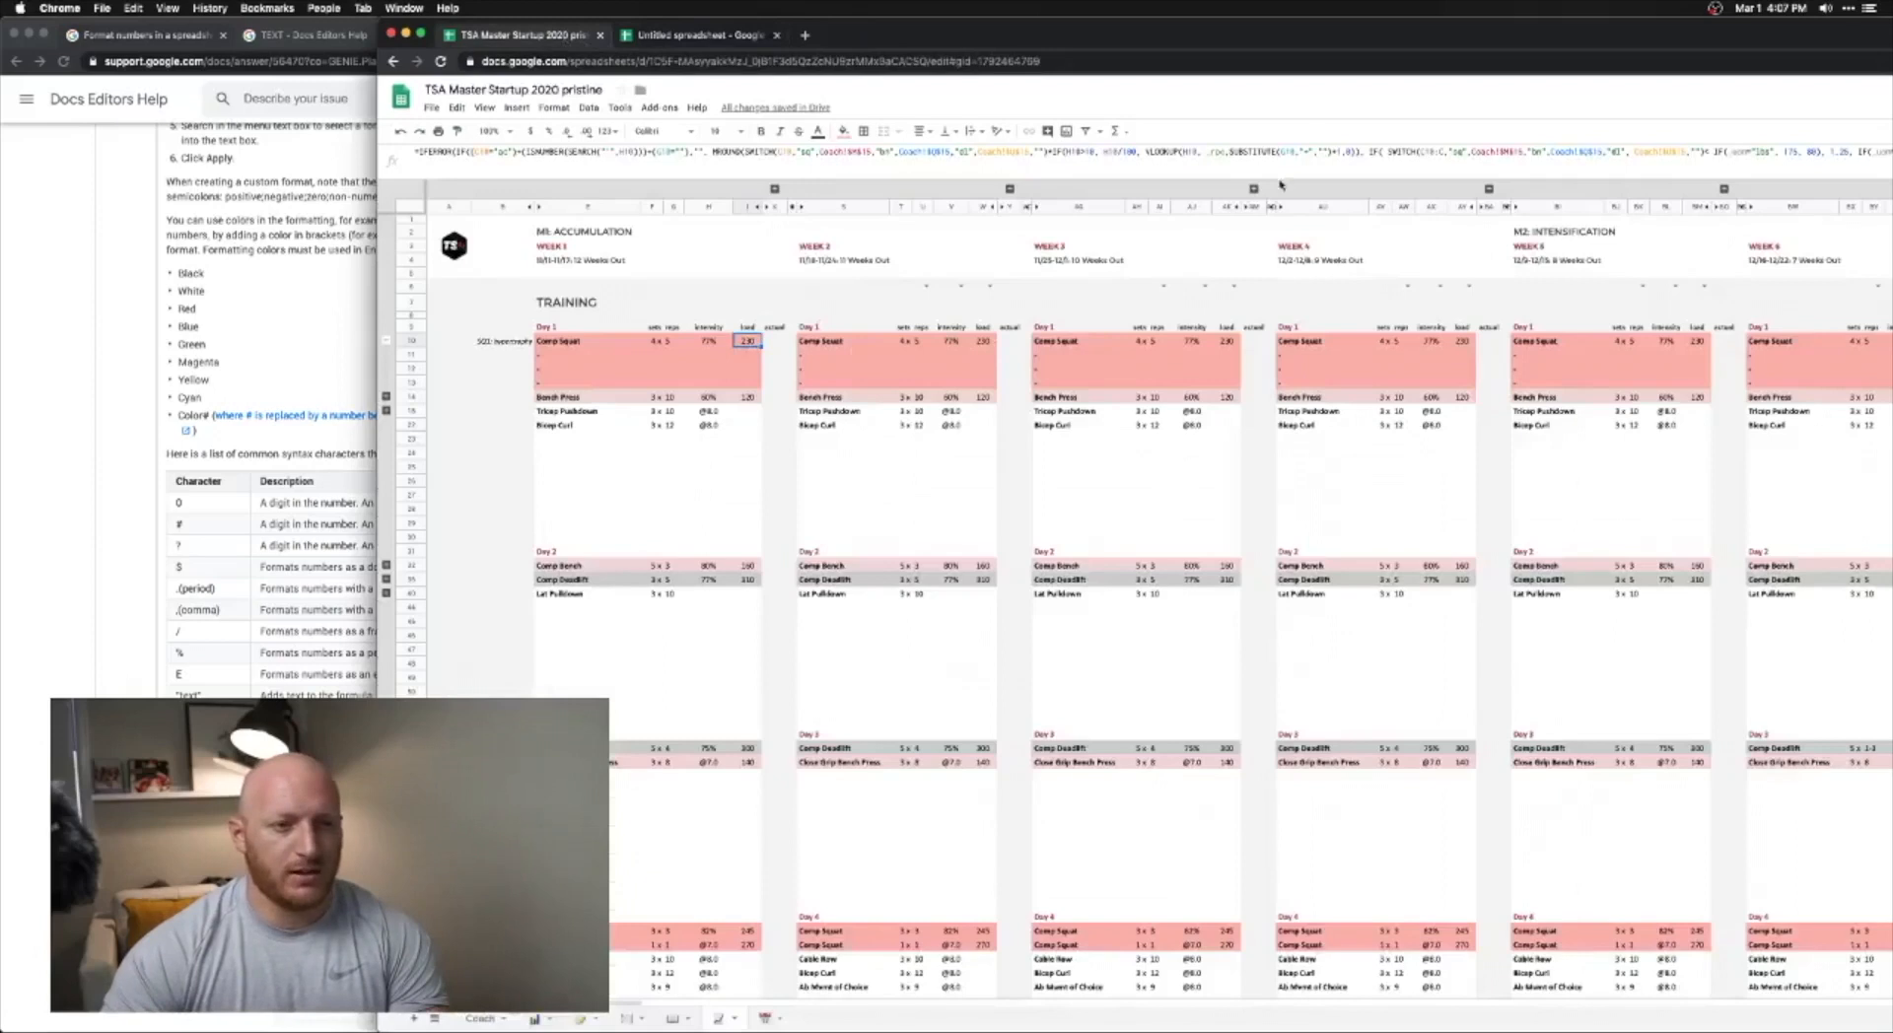
click(1463, 173)
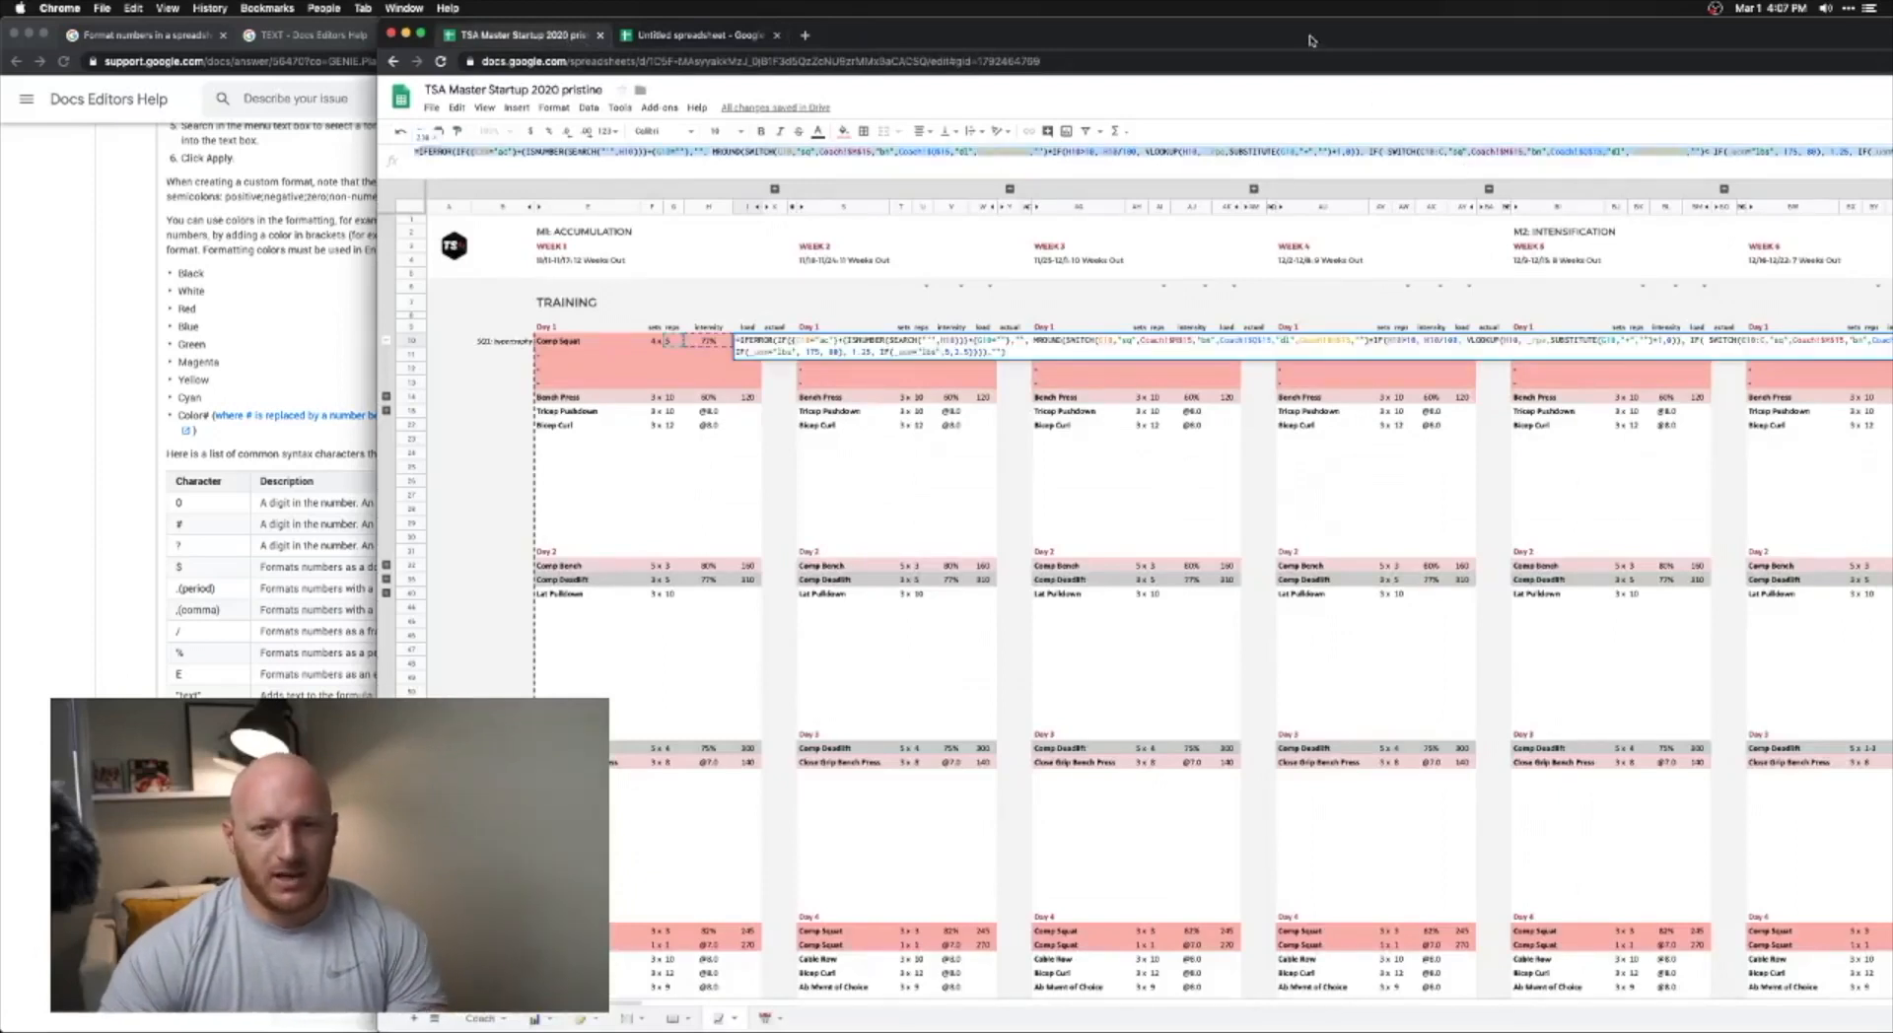
click(757, 44)
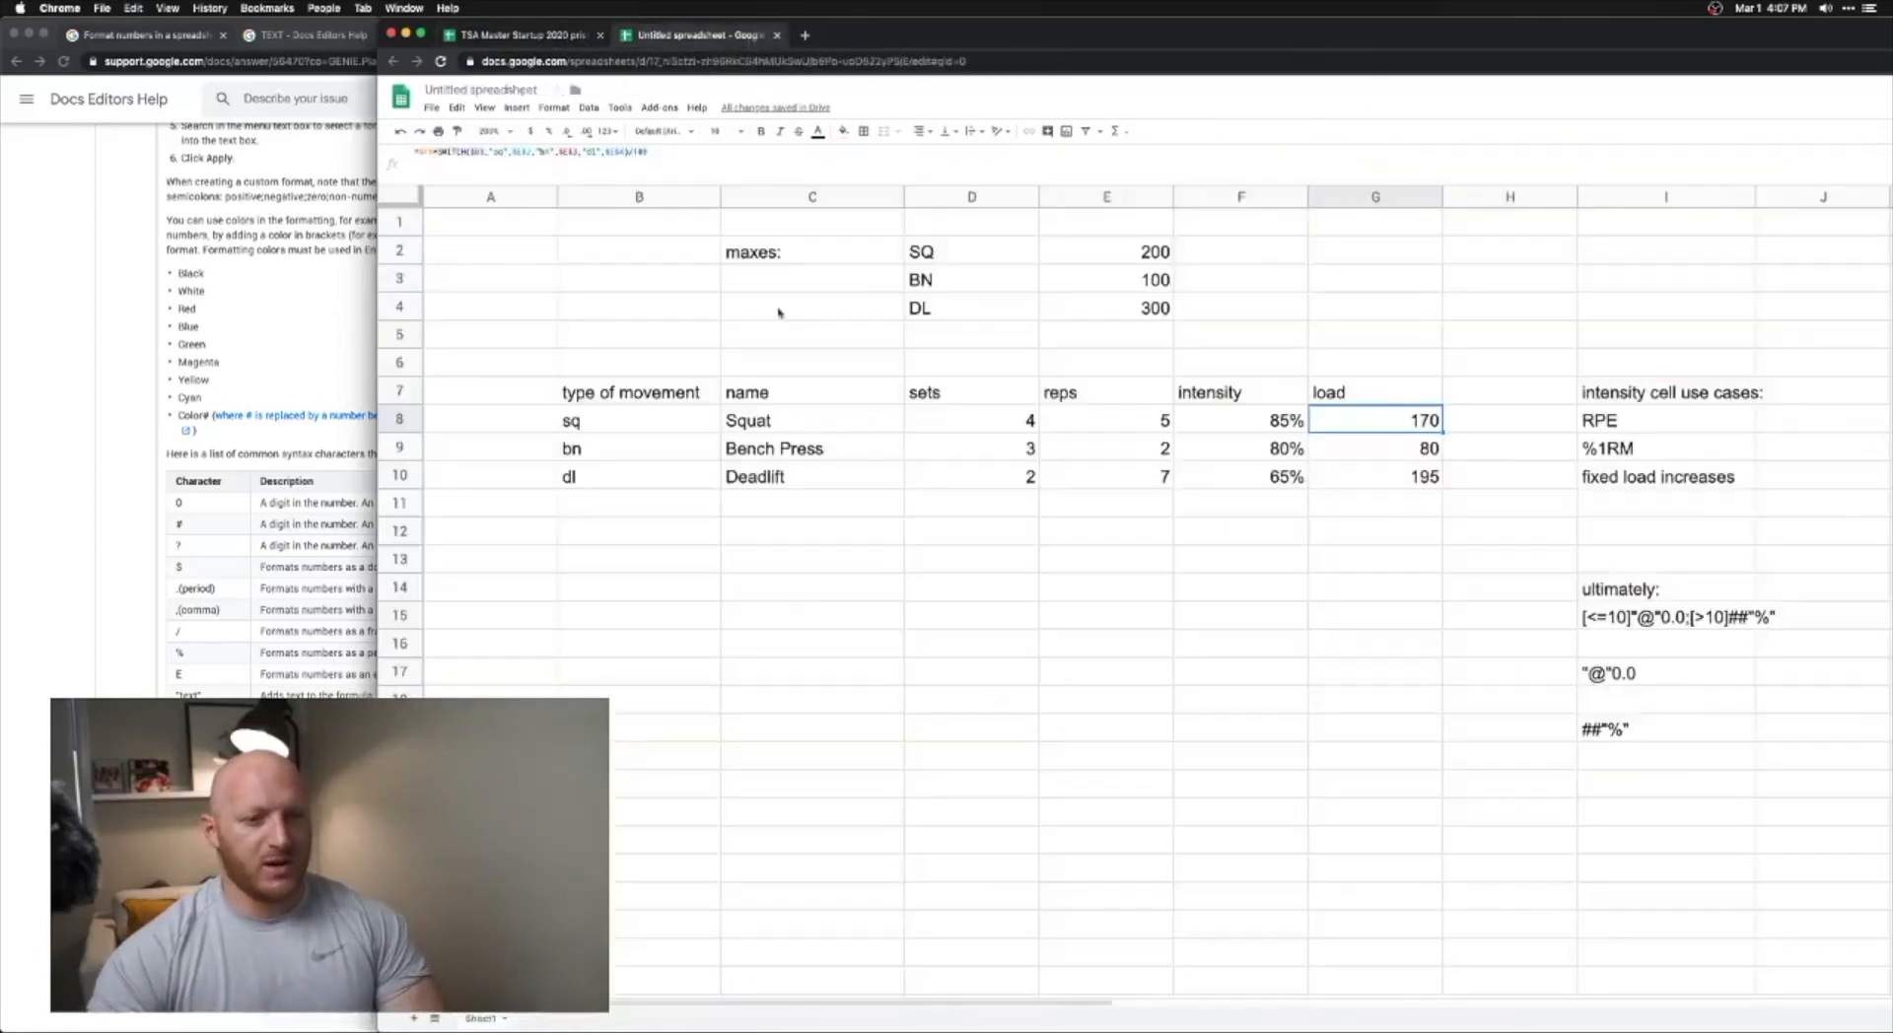
click(613, 639)
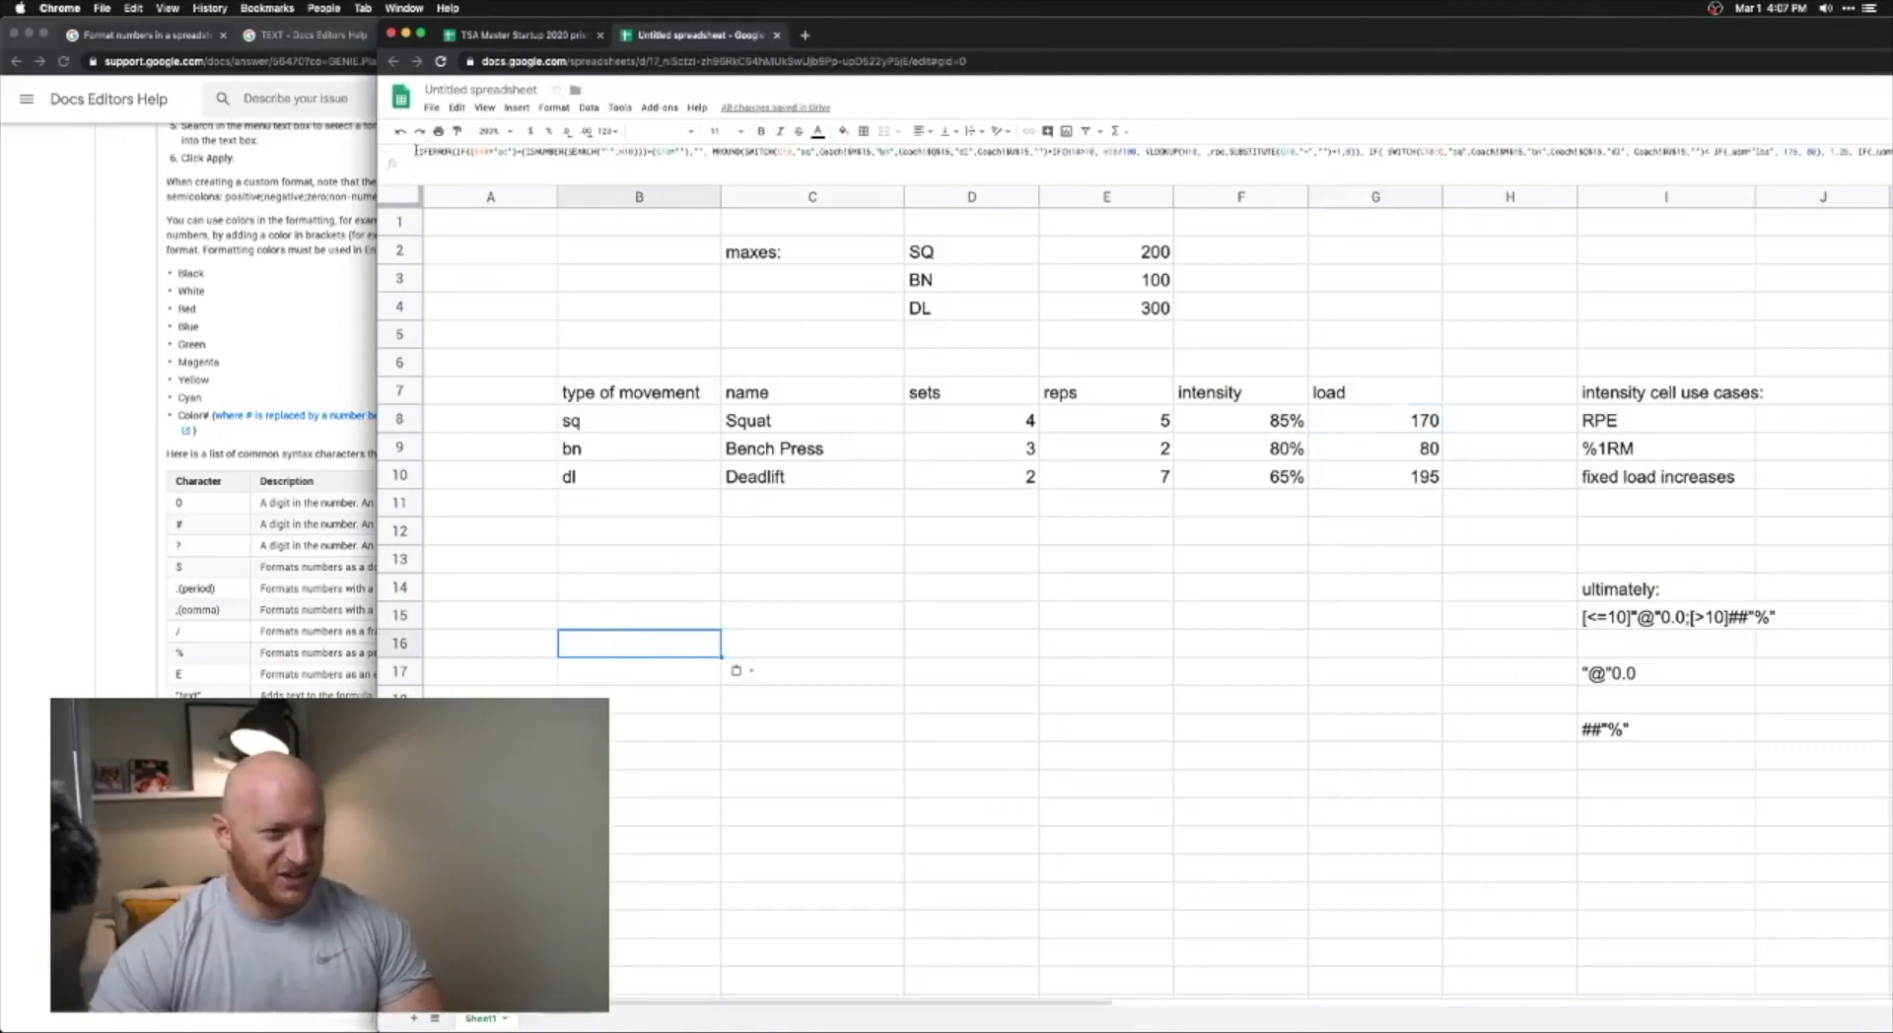
key(ctrl+v)
key(Return)
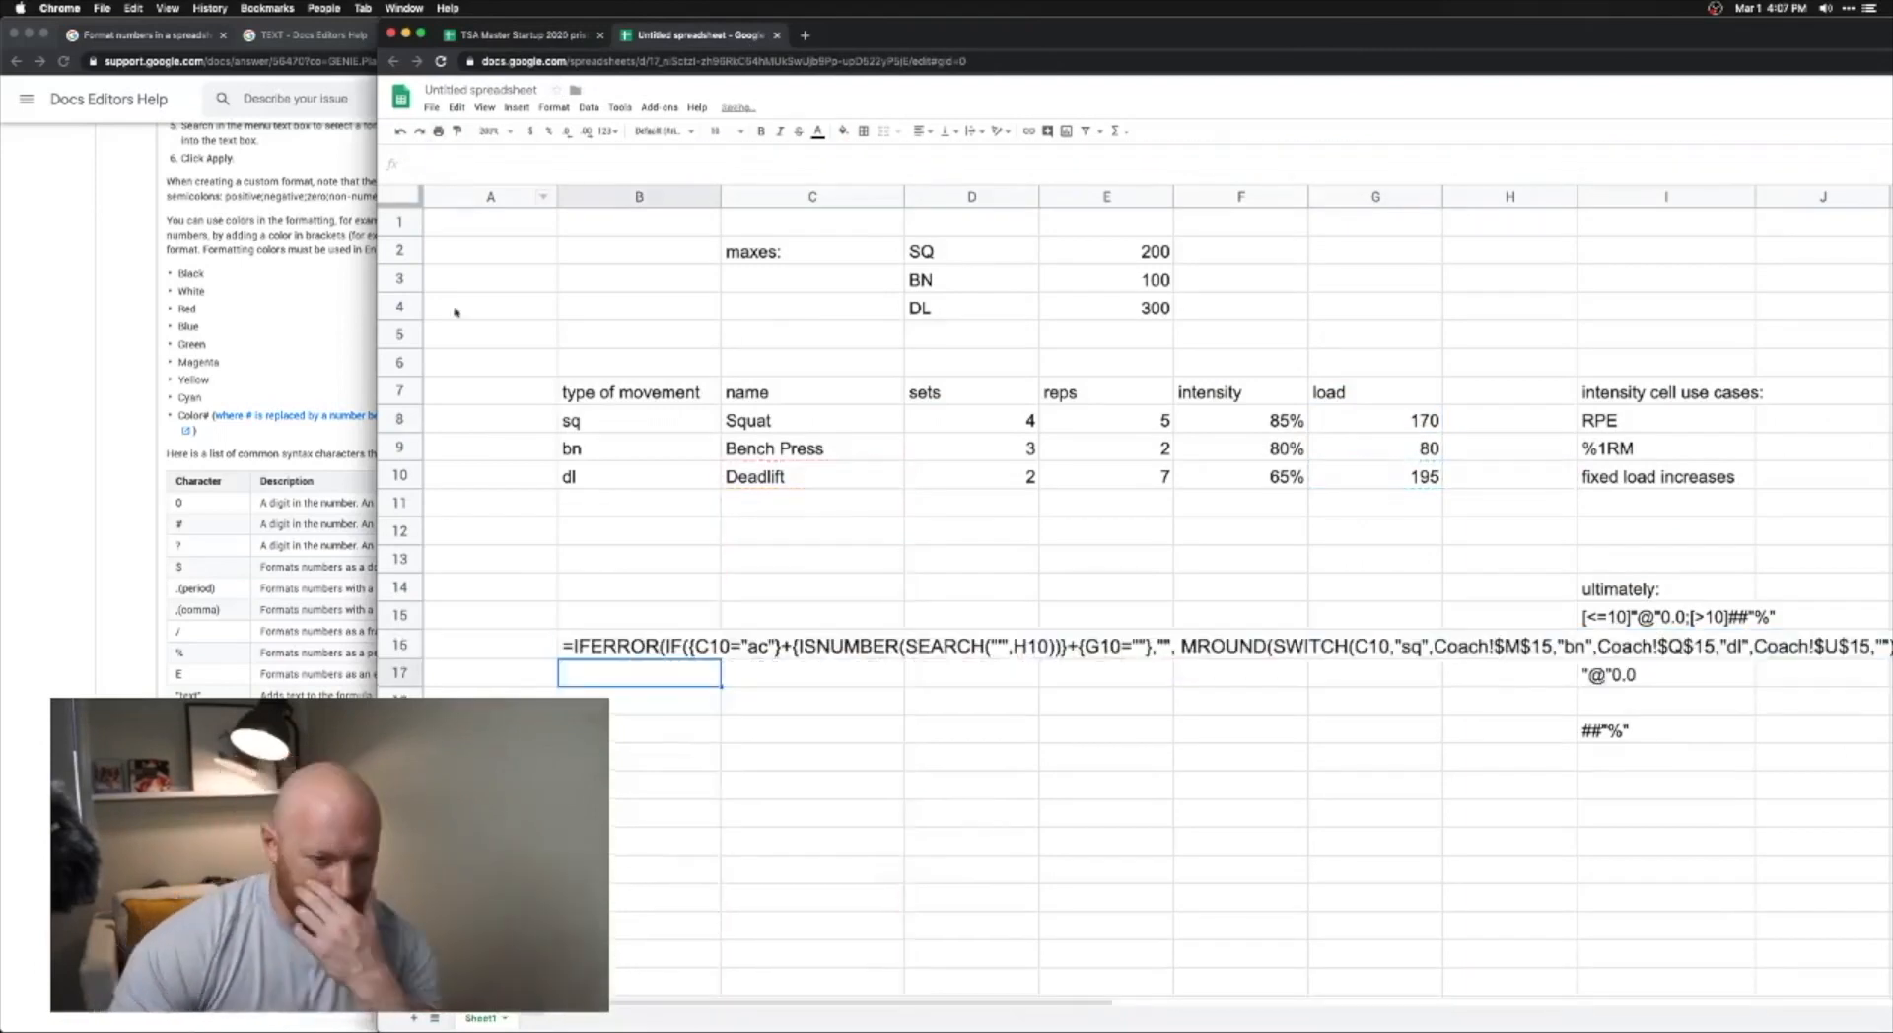
- Merge cells B16:G19 around the pasted formula text and wrap the text
click(638, 645)
drag(639, 646, 1364, 736)
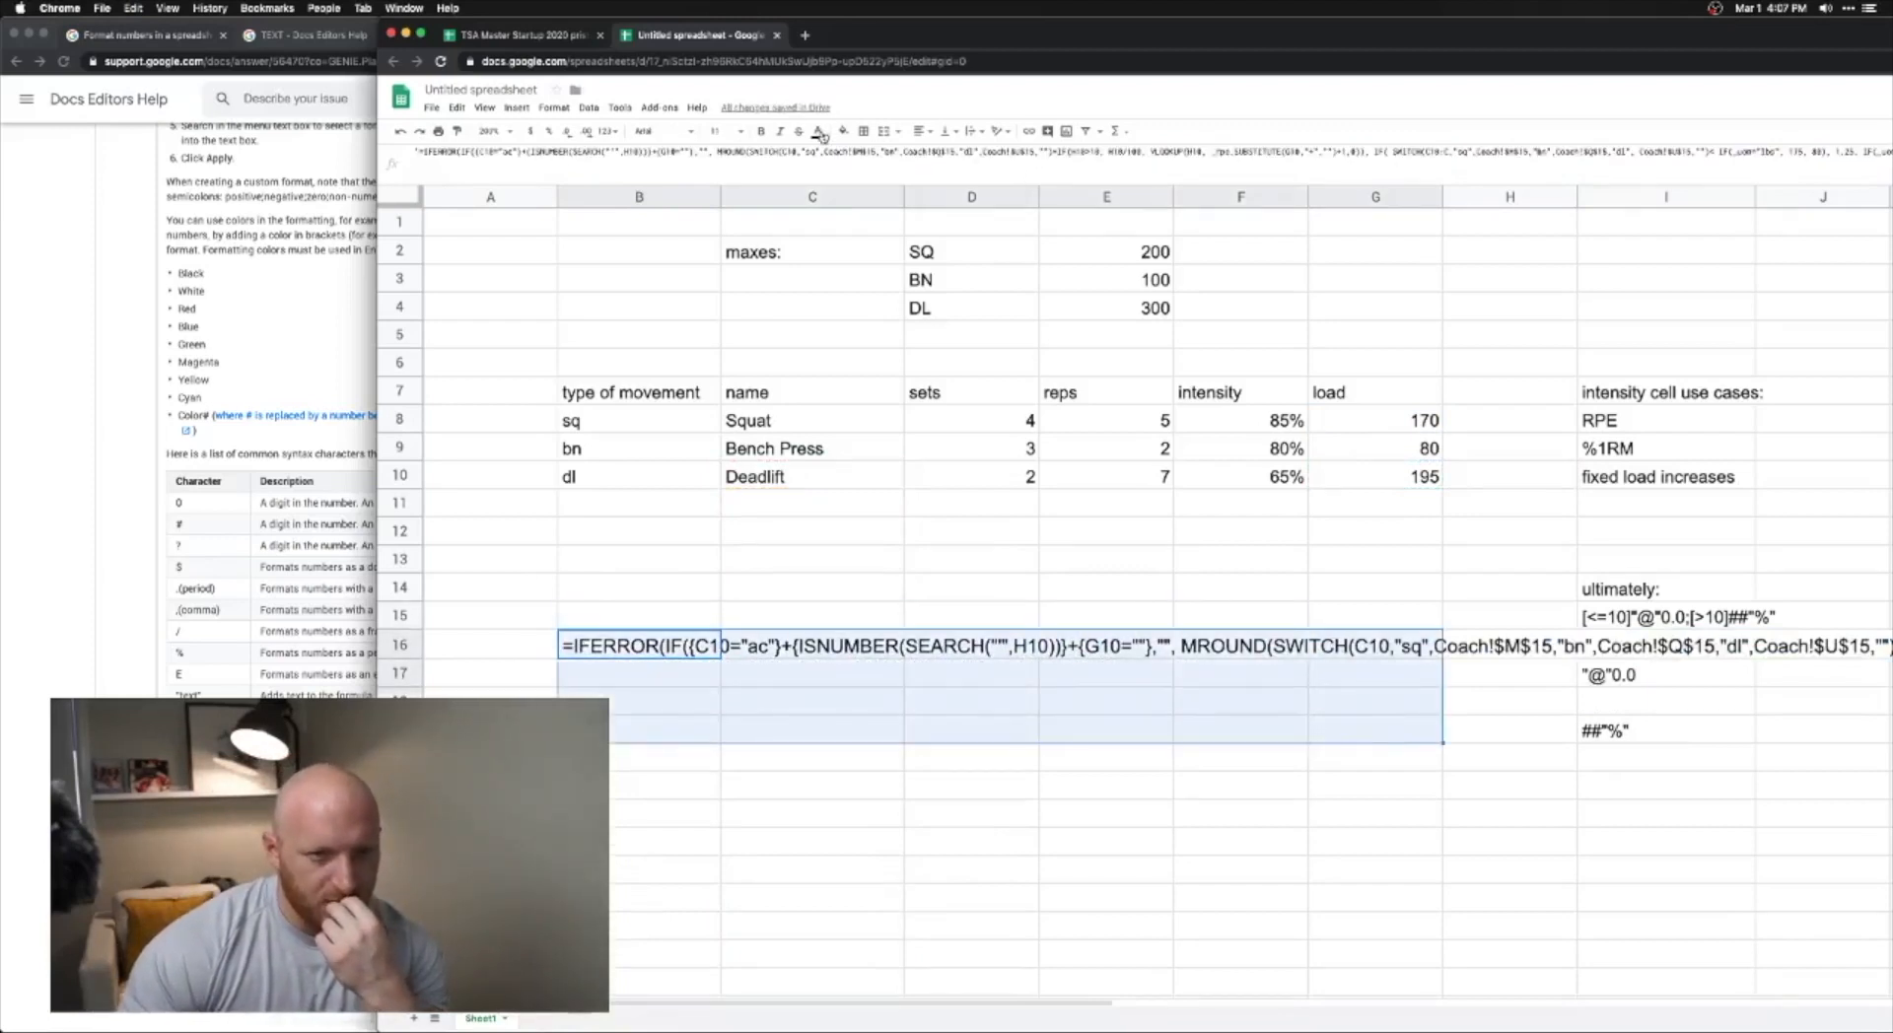
click(884, 131)
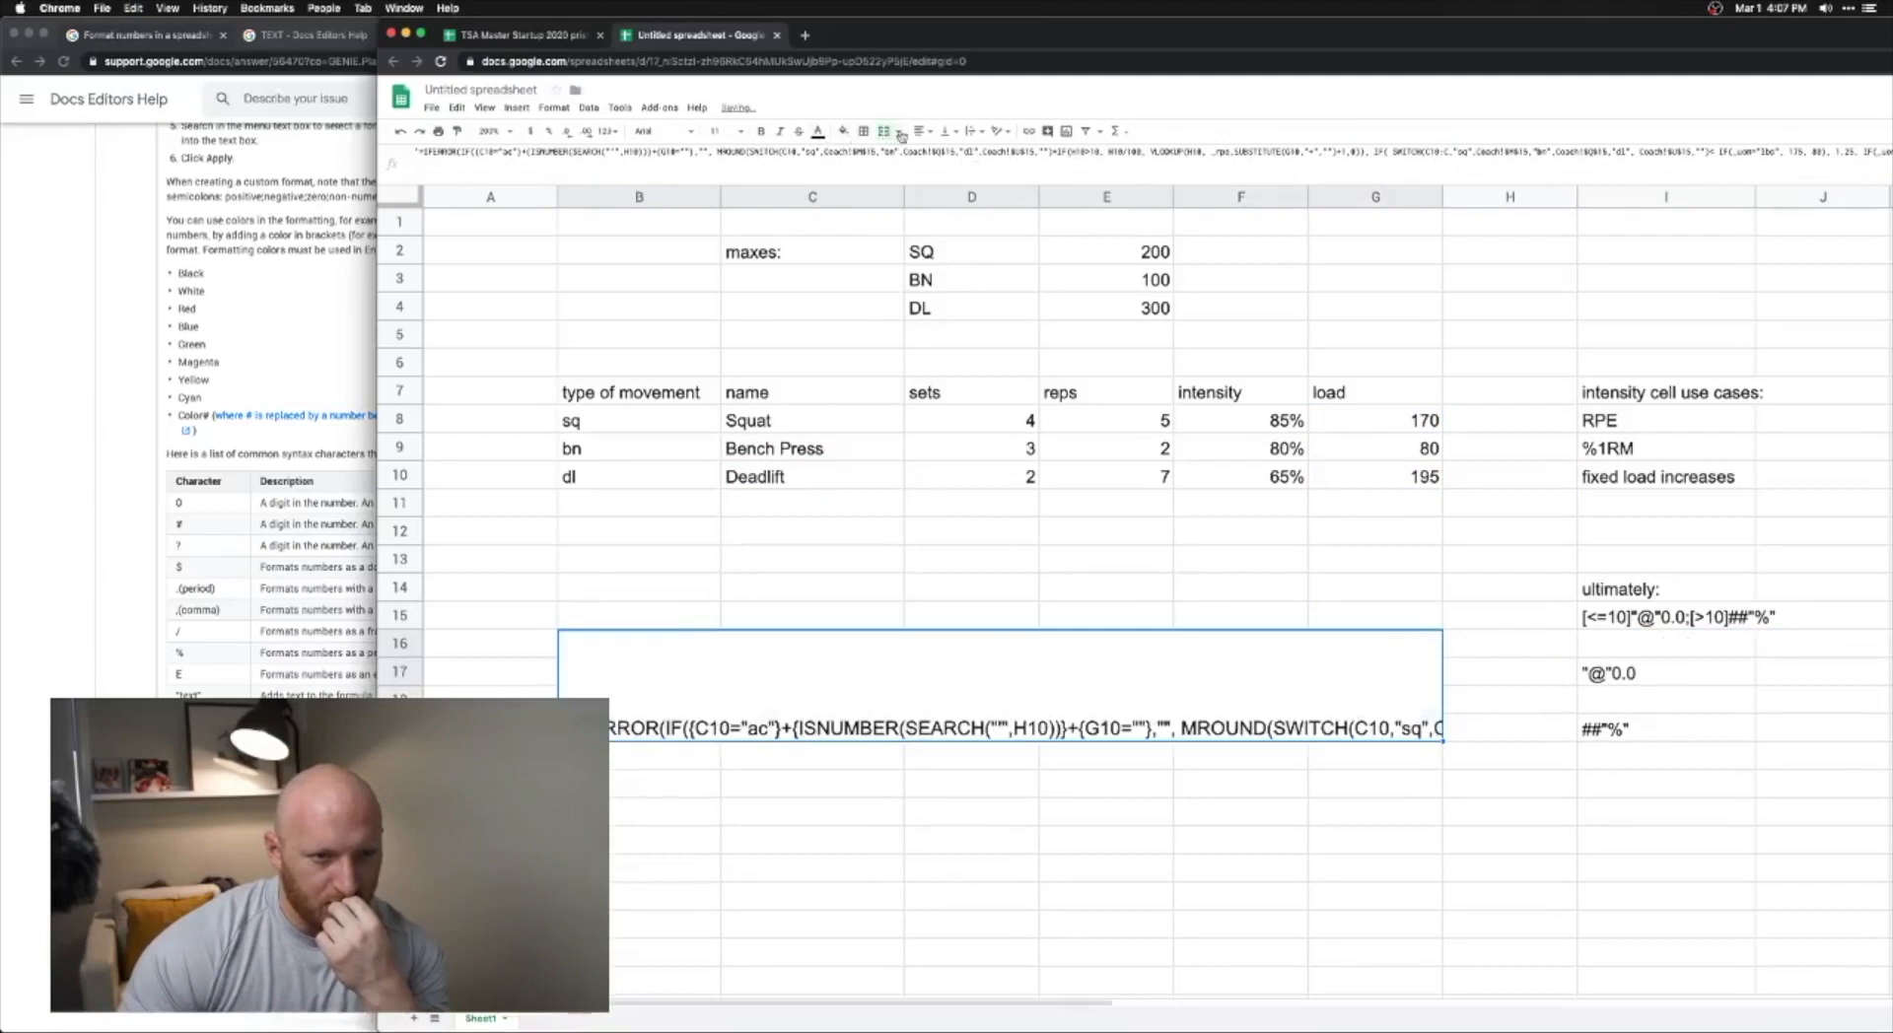
click(973, 131)
click(985, 158)
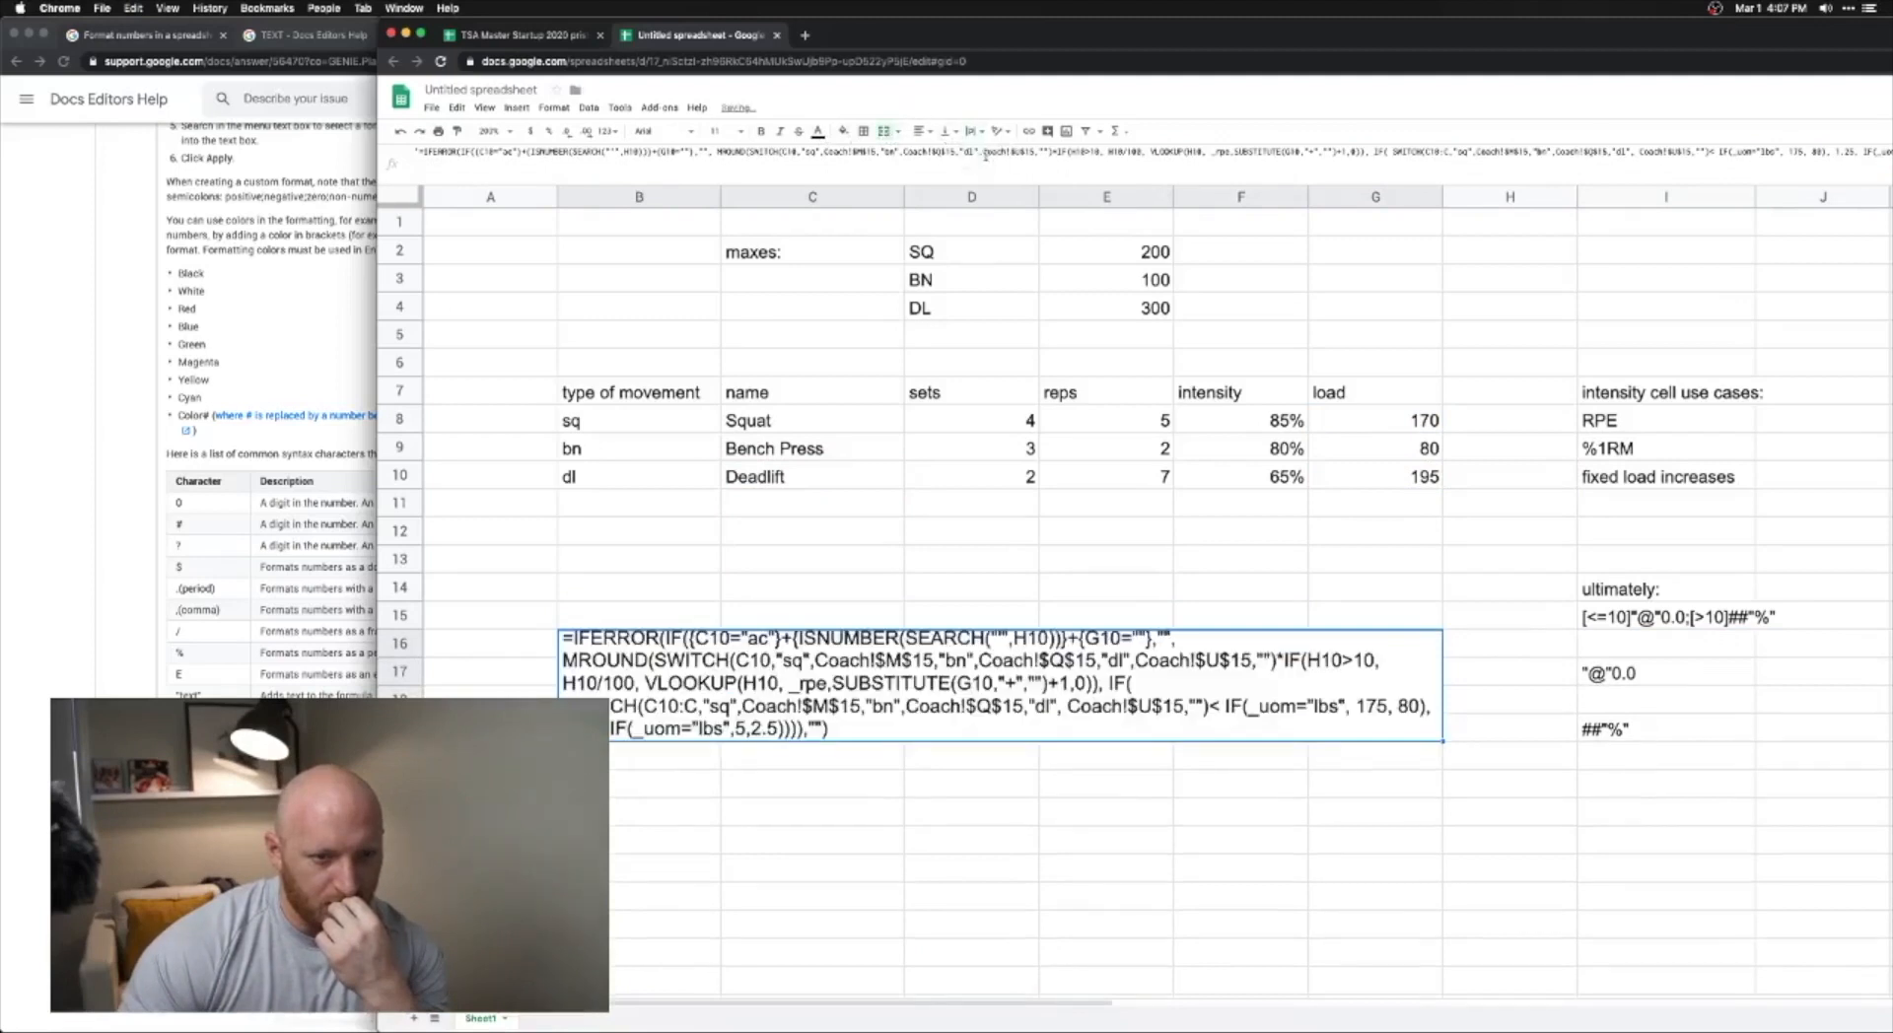
- Increase the height of rows 16 to 19 to give the wrapped formula text more room
click(934, 584)
click(952, 710)
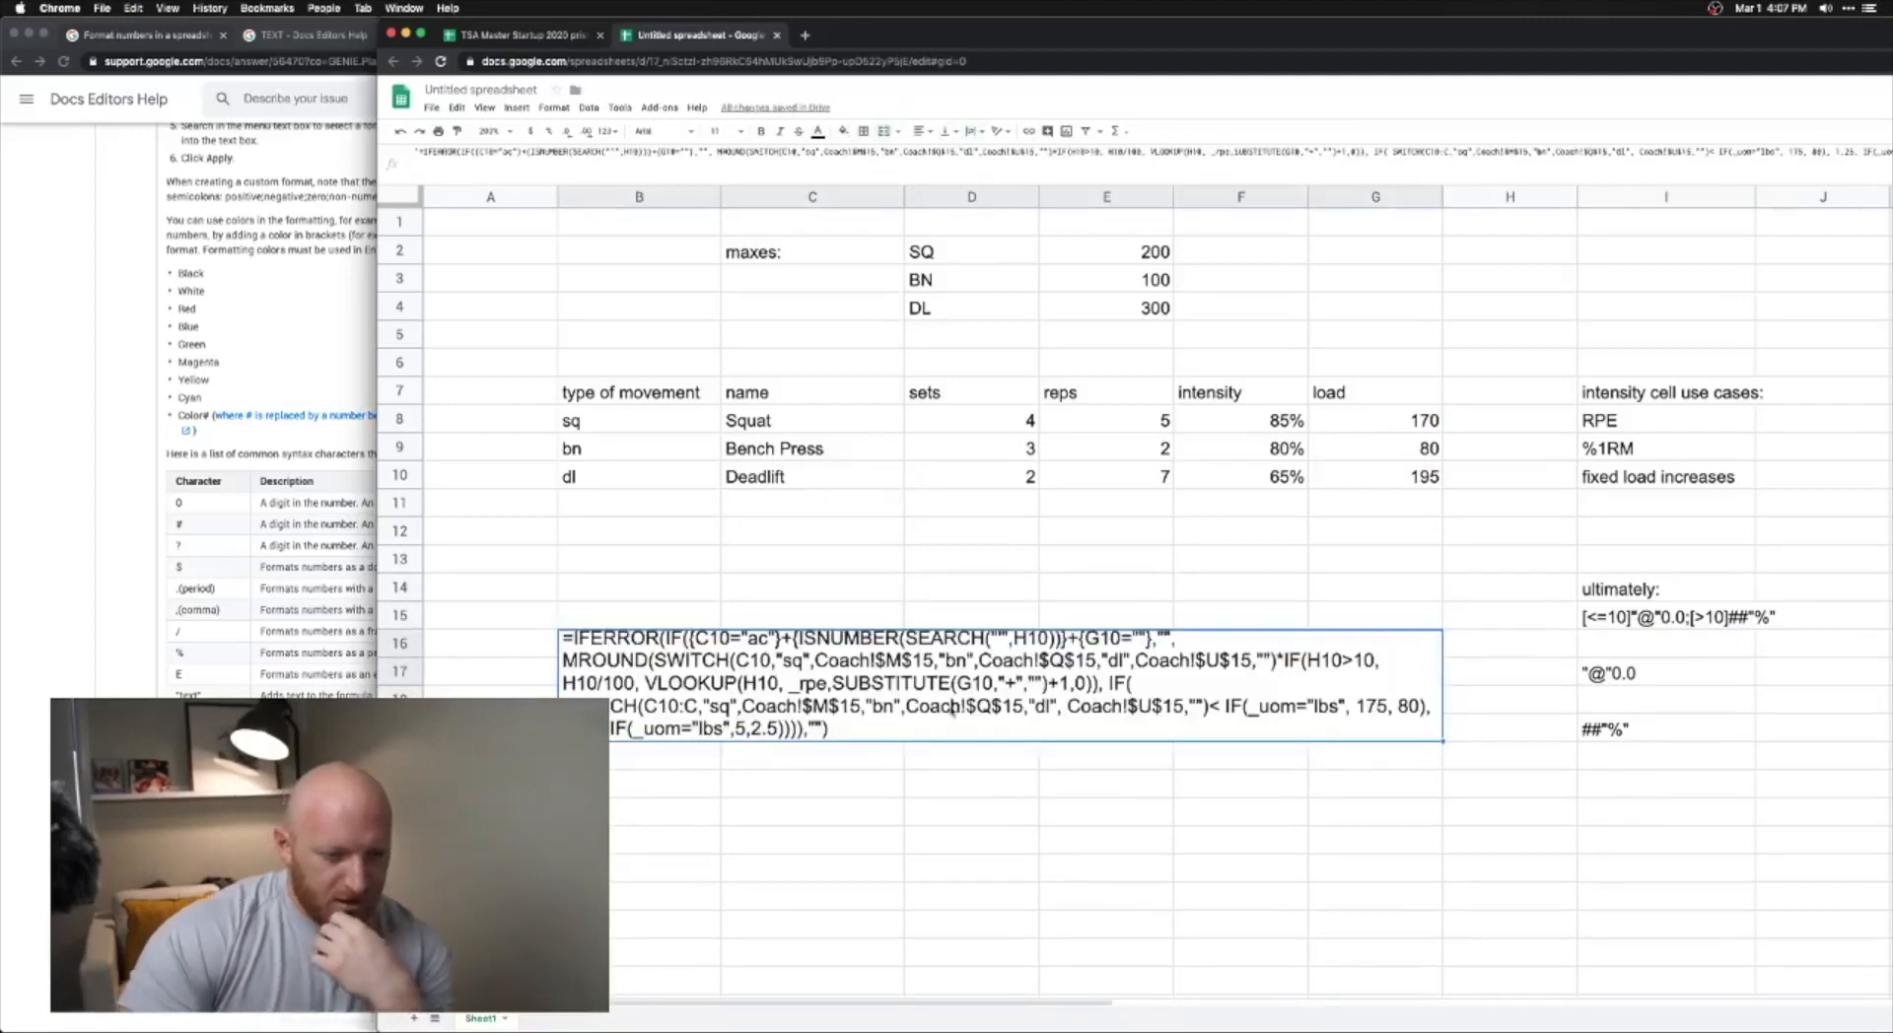
click(397, 641)
drag(398, 751, 398, 755)
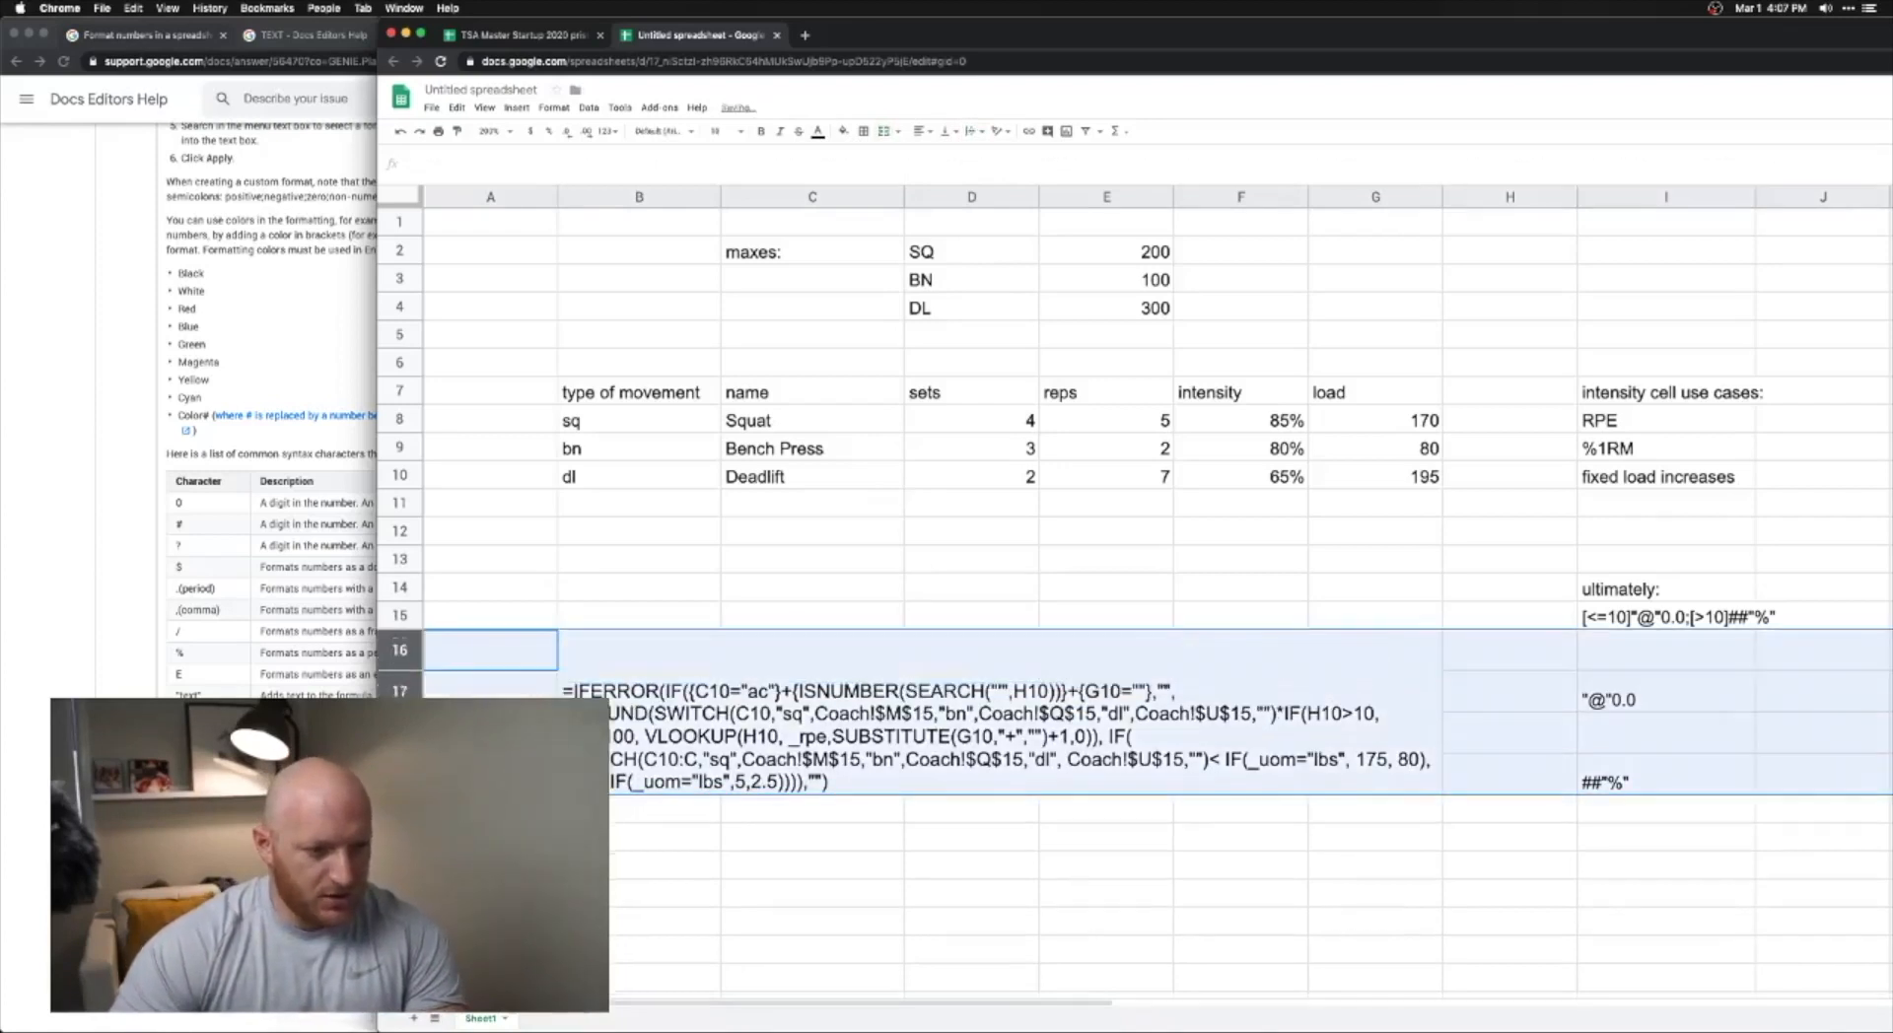
click(629, 833)
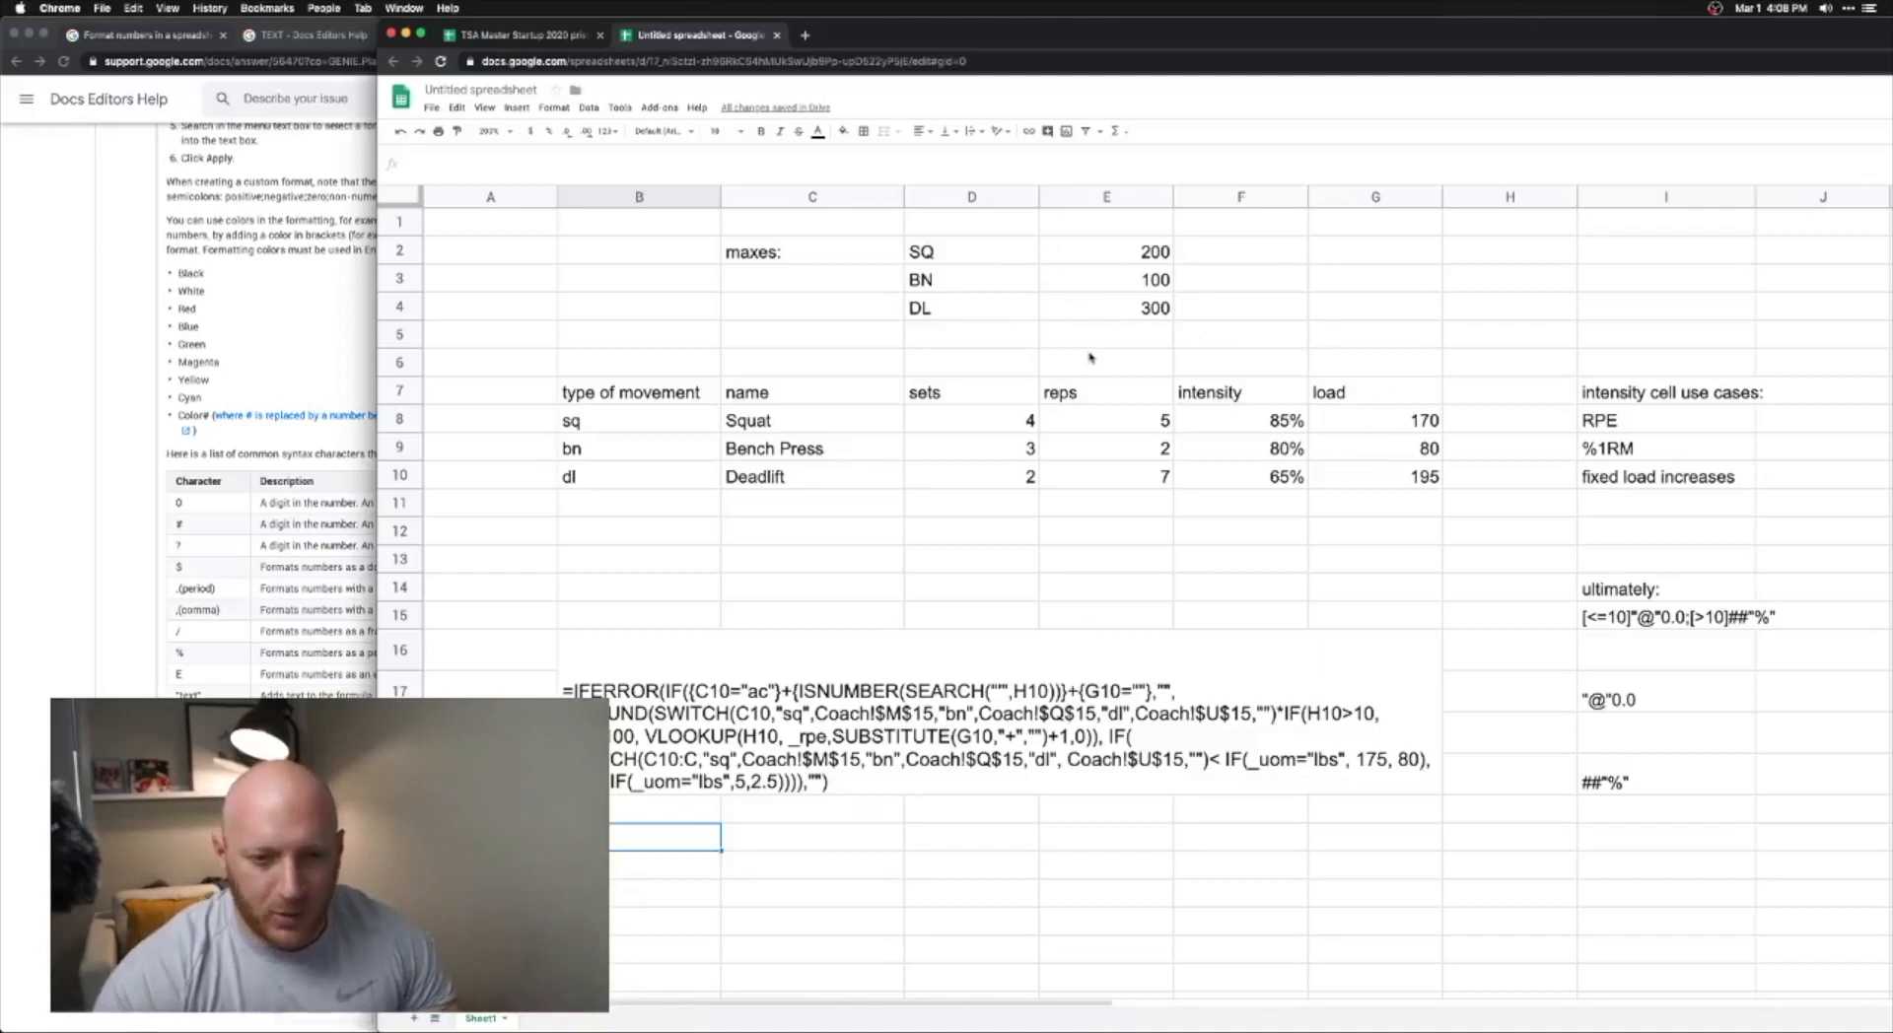
- Set the intensities to 8 for squat, 6.5 for bench press and 85 for deadlift in F8:F10
click(1238, 419)
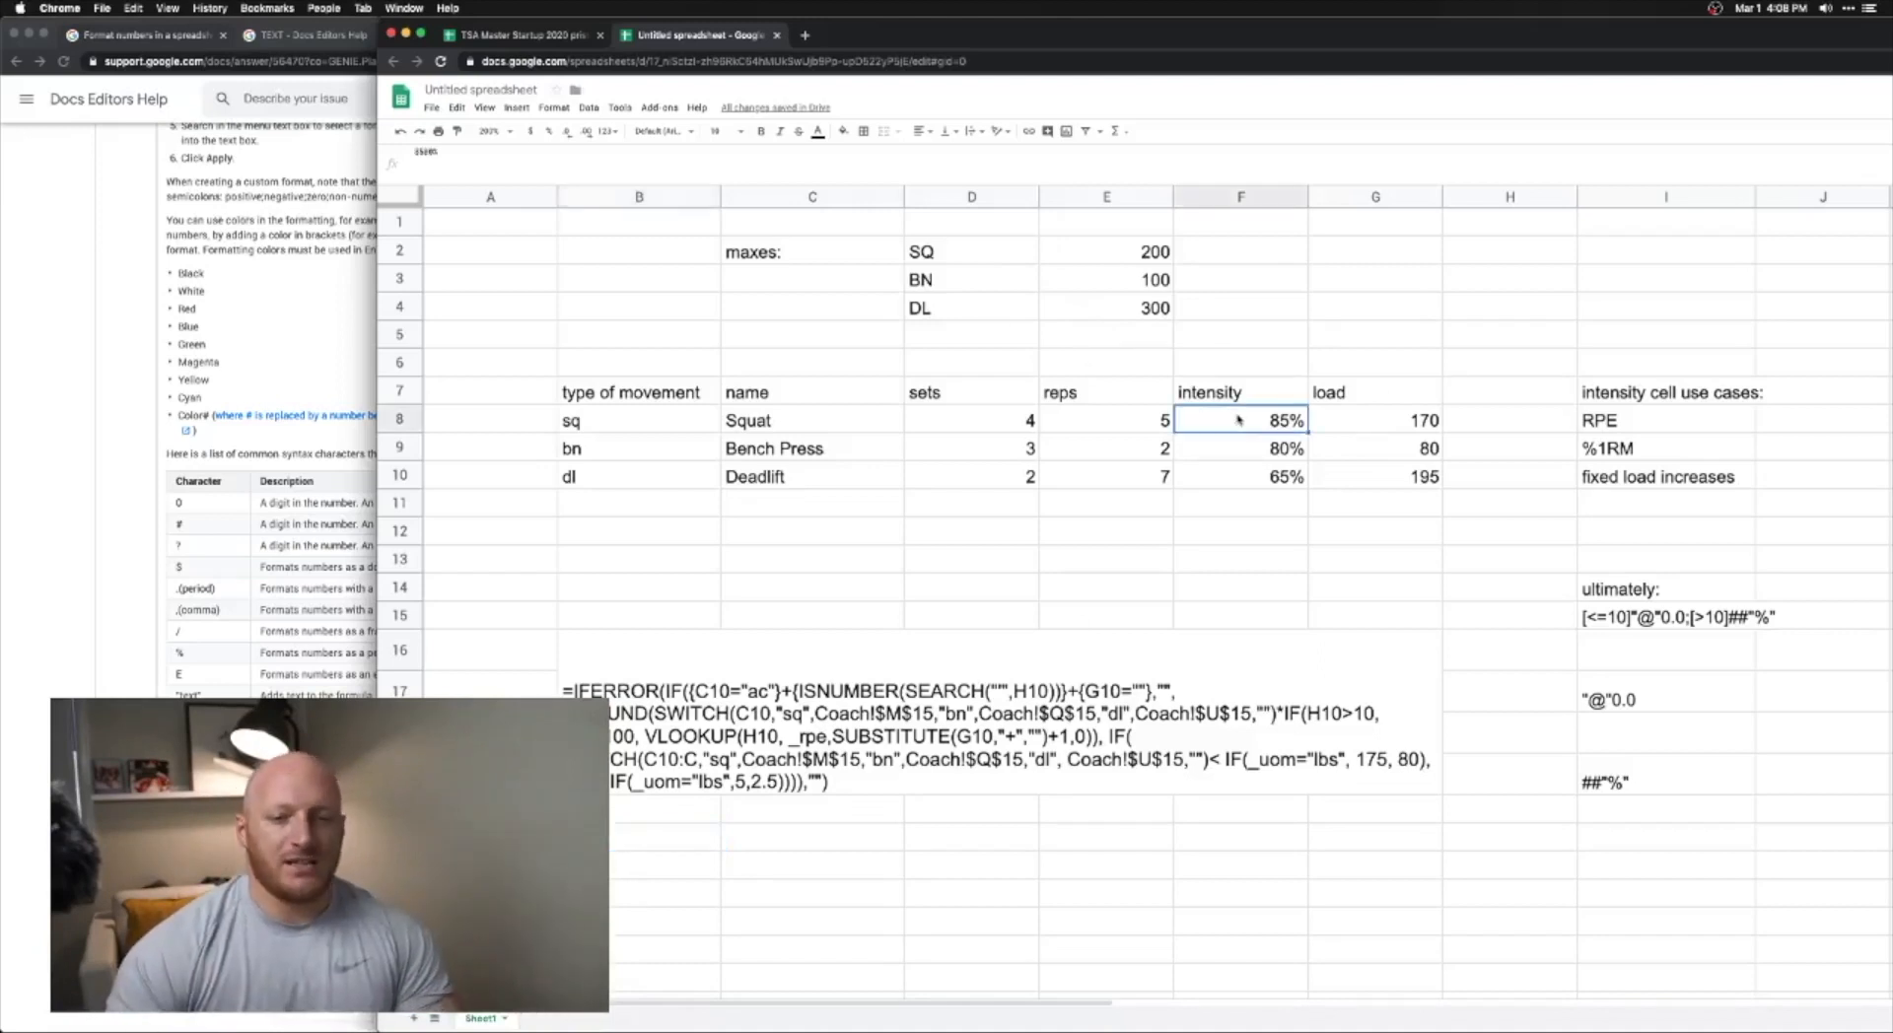
text(8)
key(Return)
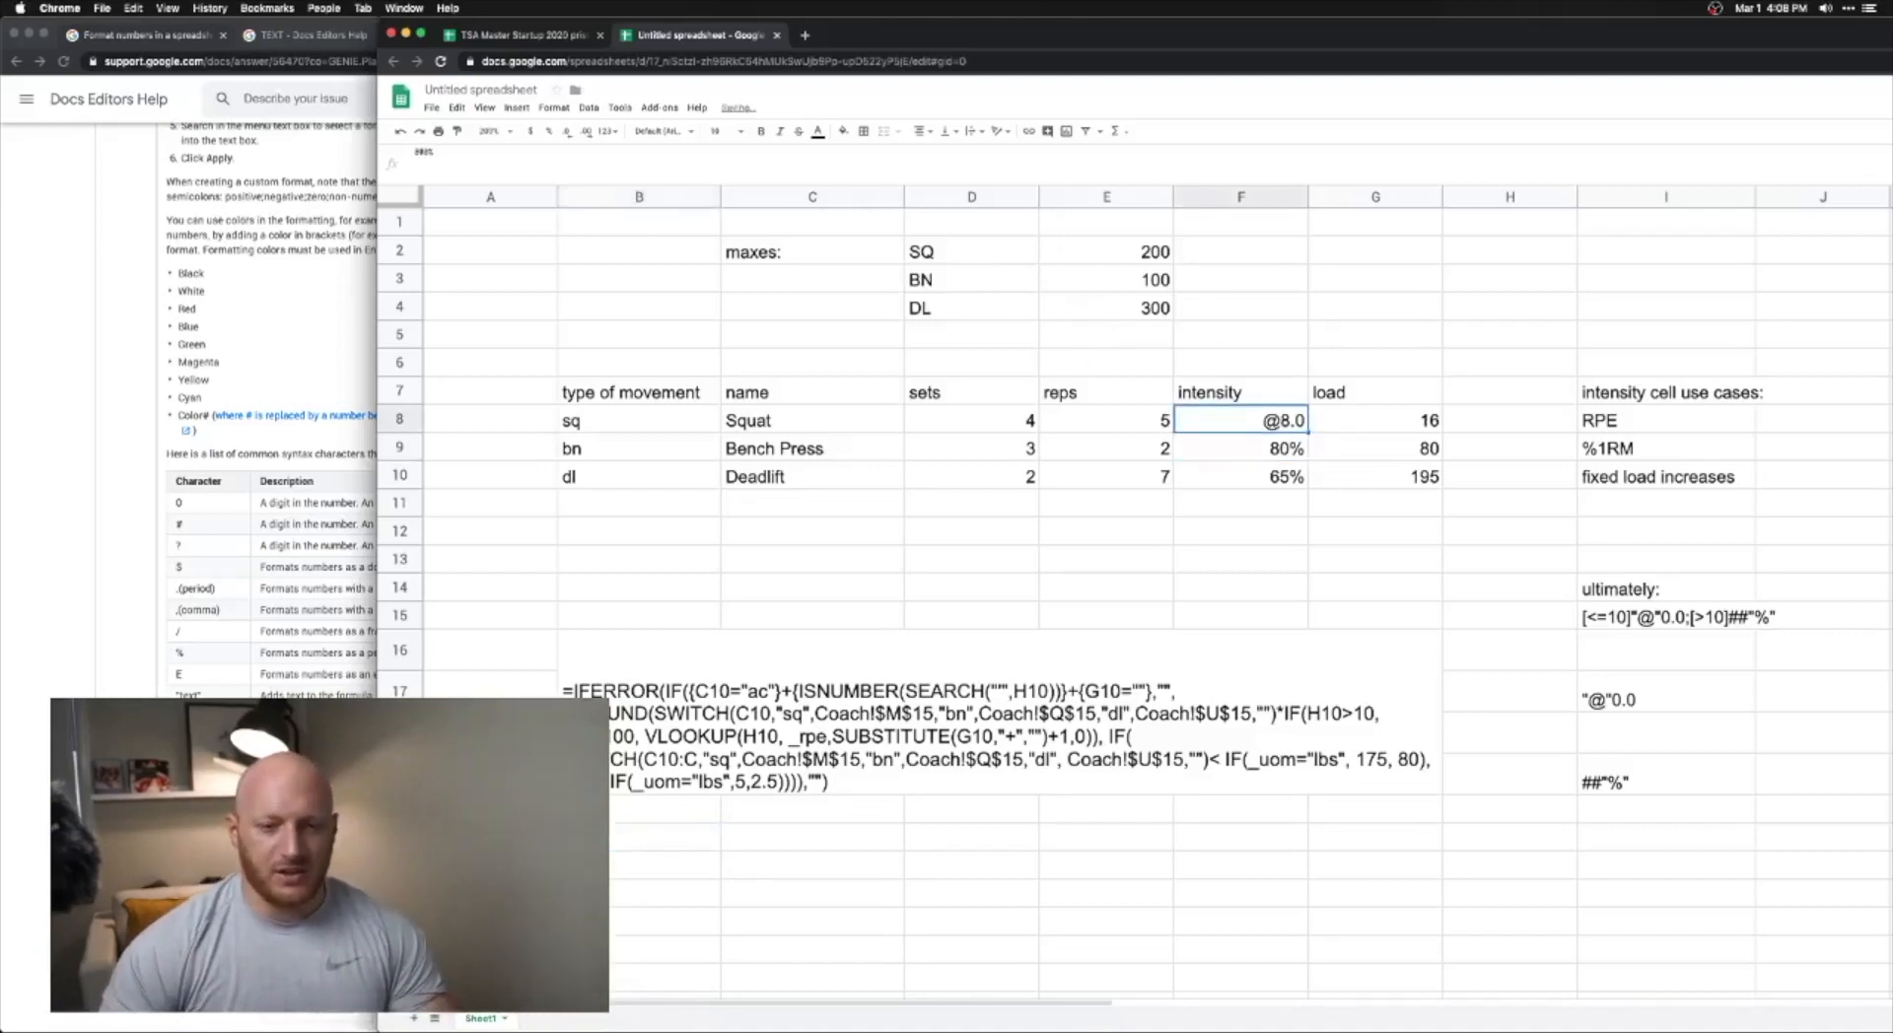
text(6.5)
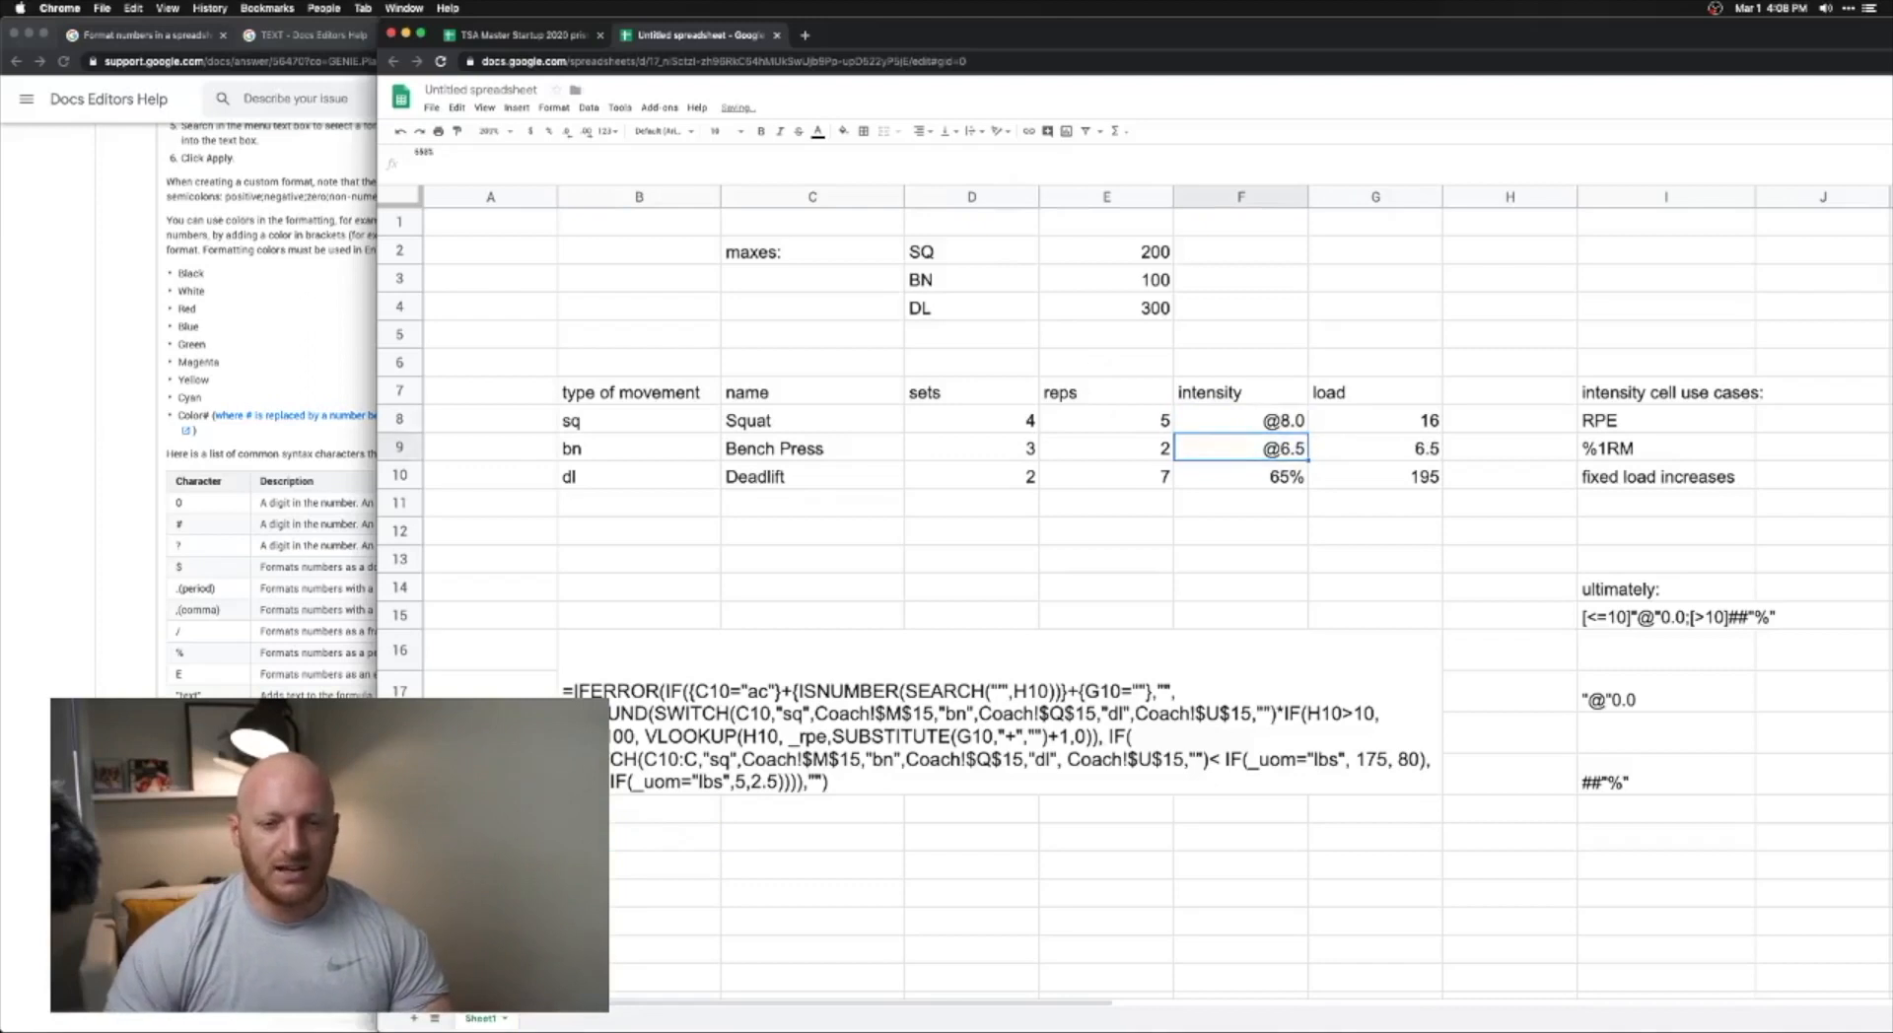
key(Return)
text(85)
key(Return)
click(1238, 419)
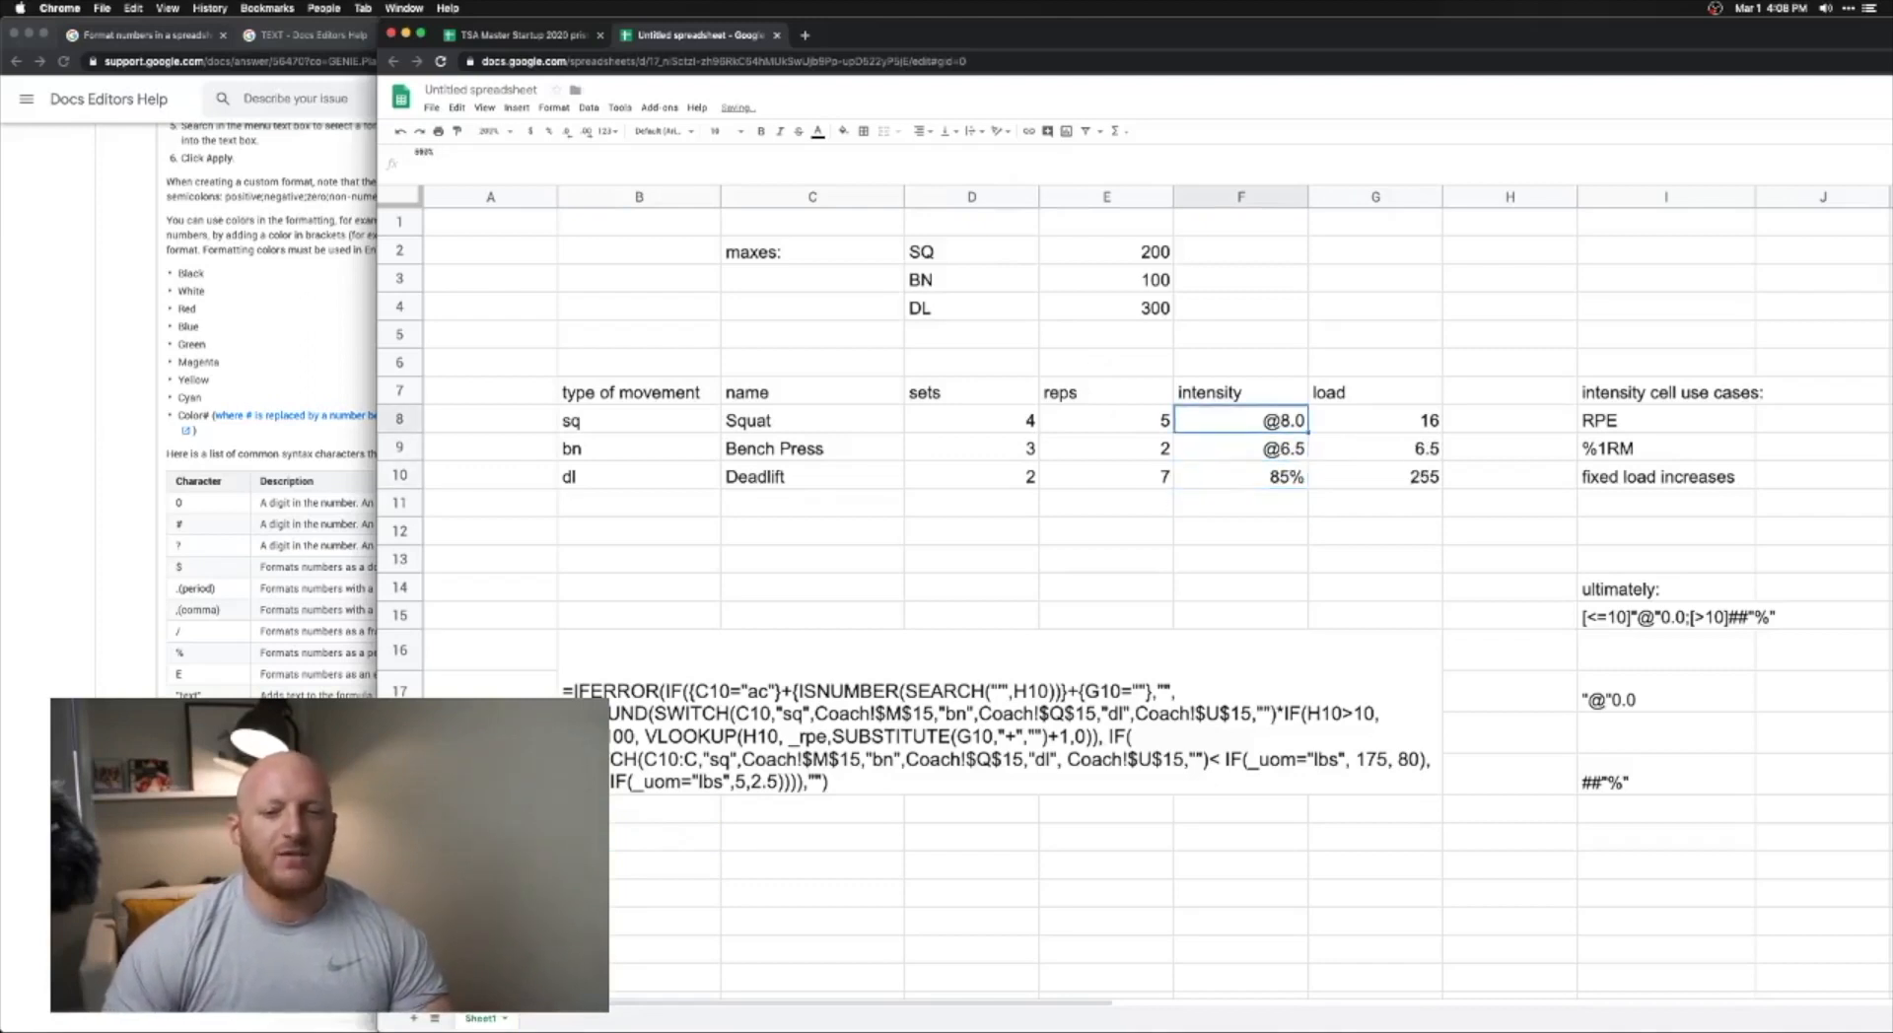